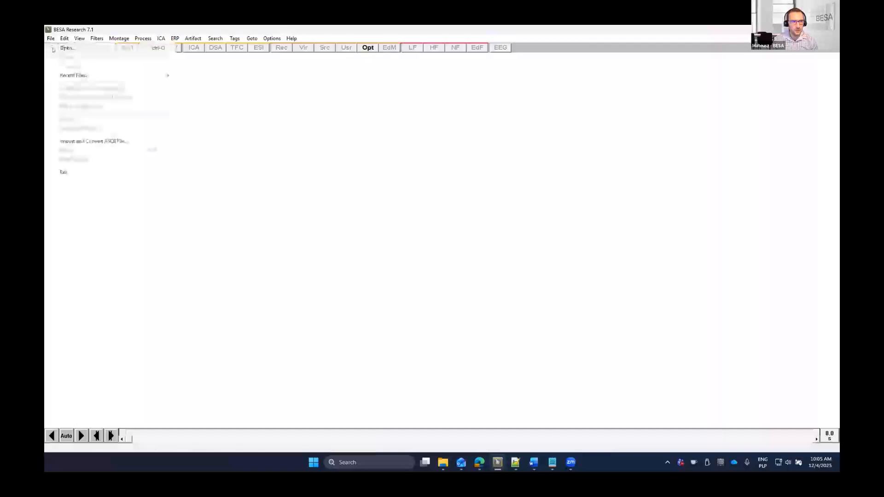
- Open the exported .foc recording from the EEG folder of DENS demo on drive M
left_click(64, 46)
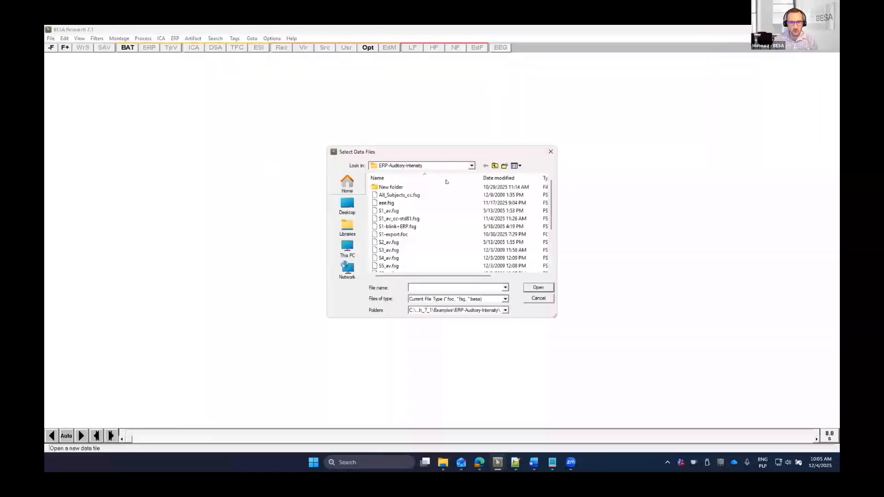
left_click(348, 249)
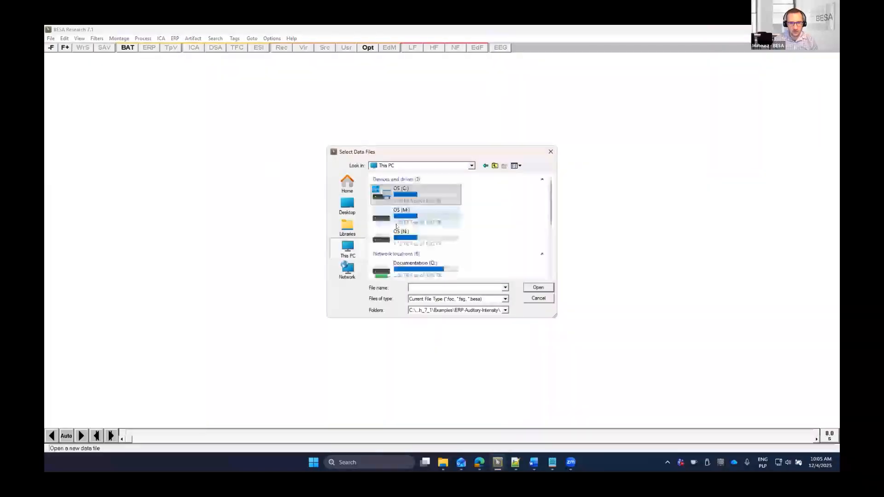
double_click(398, 219)
double_click(396, 219)
left_click(494, 166)
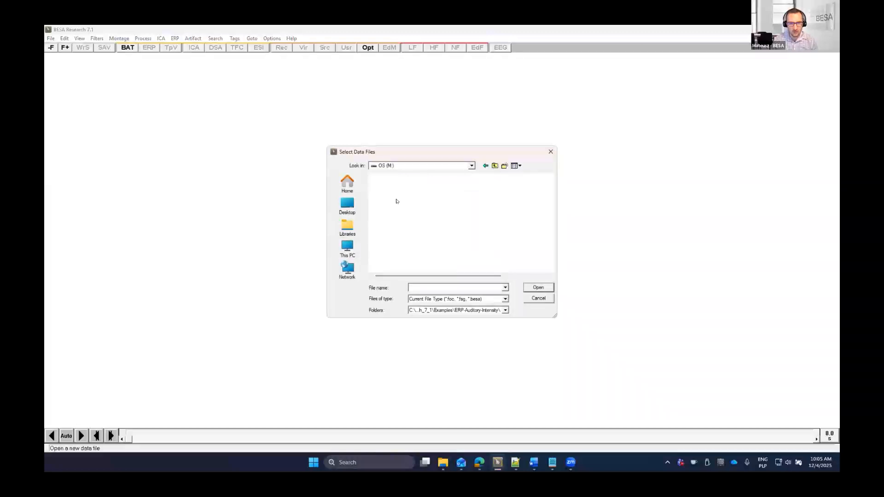
double_click(397, 202)
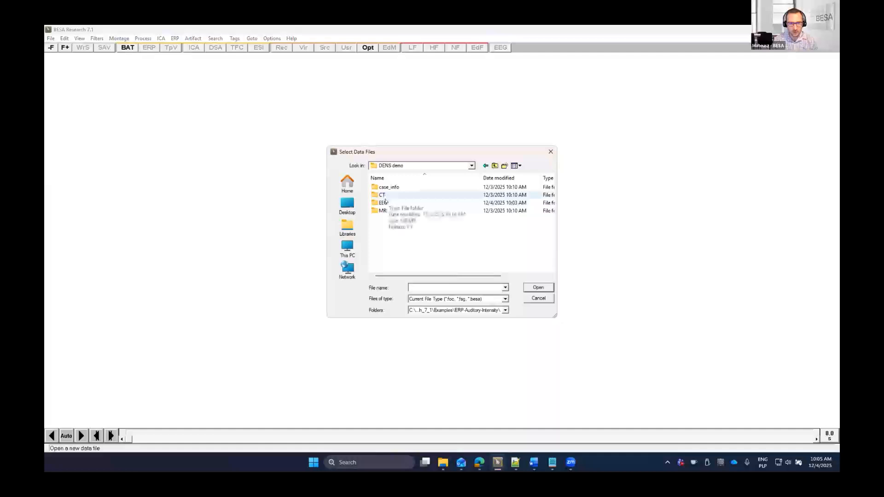
left_click(385, 202)
double_click(385, 202)
double_click(391, 187)
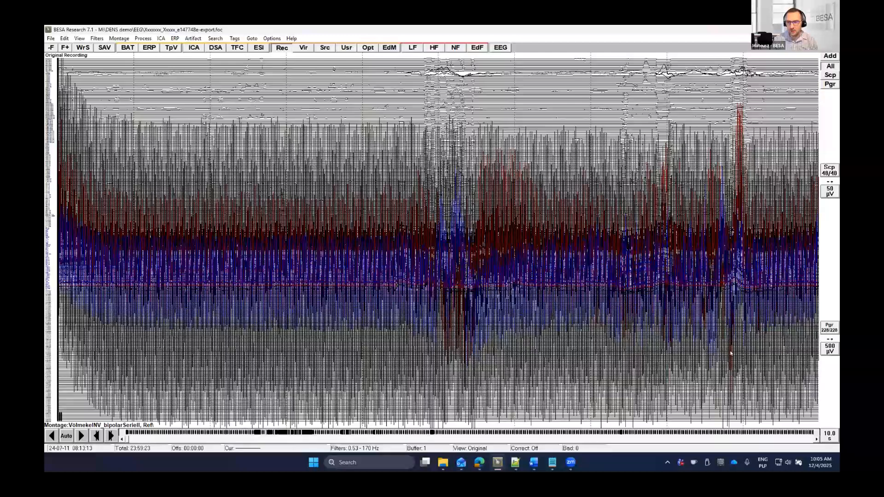
- Display only the scalp channels of the recording and set their amplitude scale to 1 mV
left_click(824, 75)
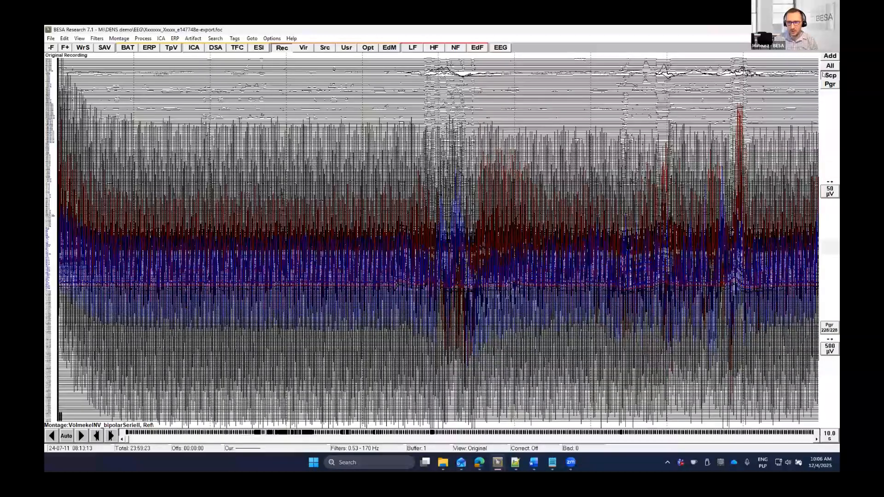
left_click(824, 75)
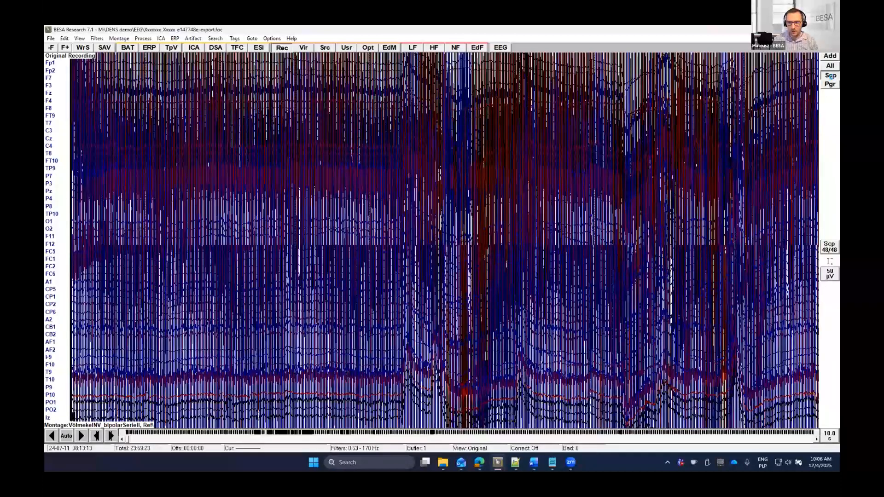
left_click(829, 84)
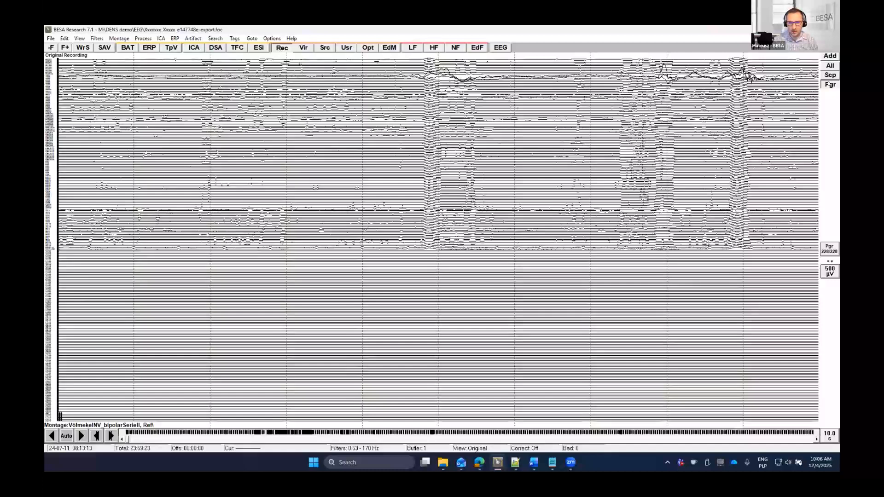
left_click(830, 76)
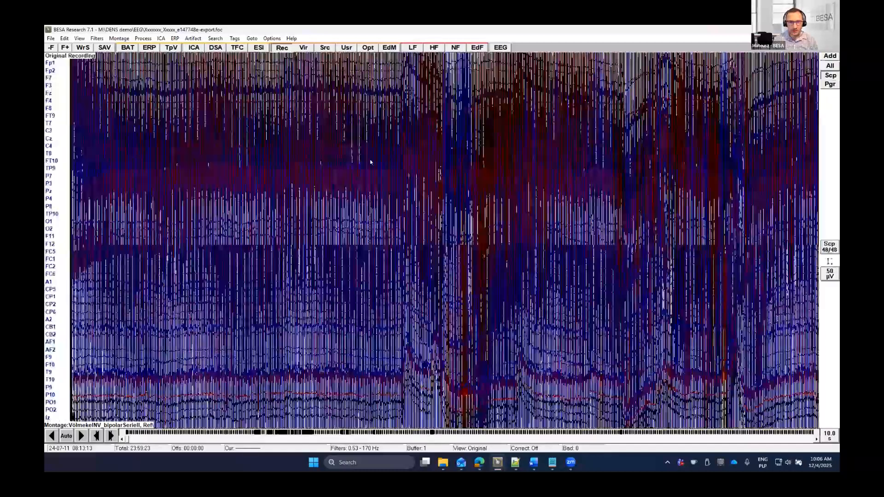
key("Down")
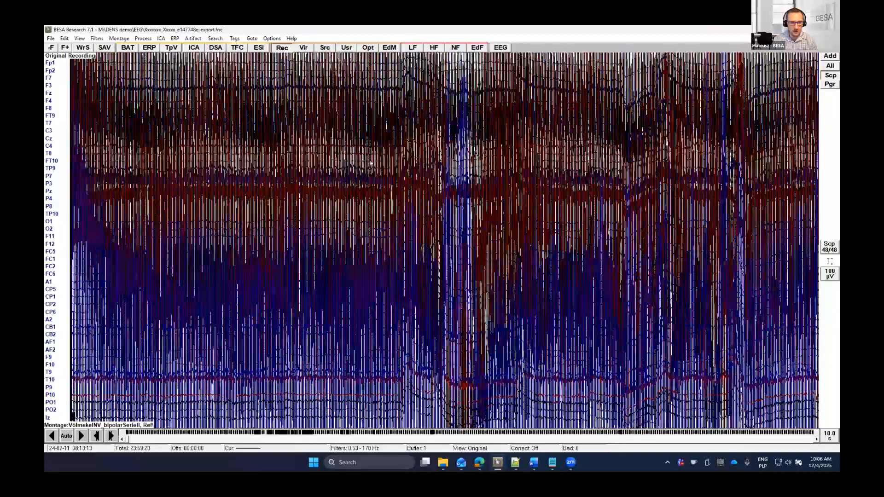
key("Down")
key("Down")
key("Down")
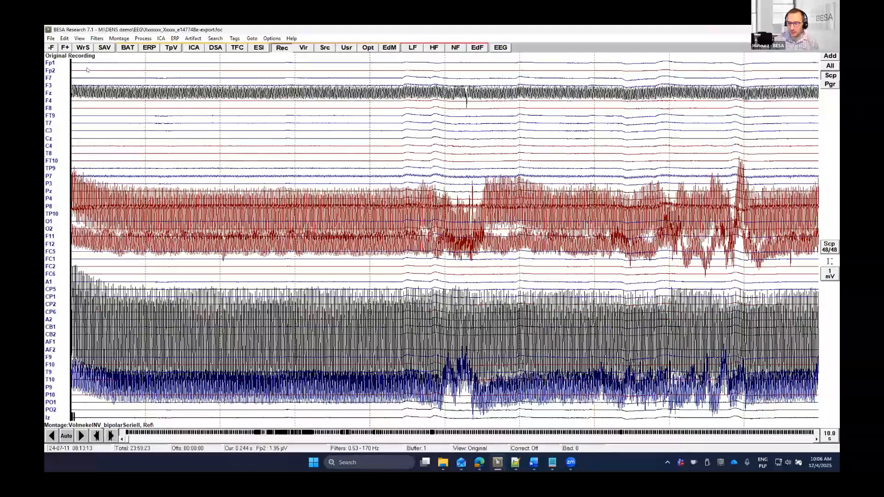
left_click(49, 38)
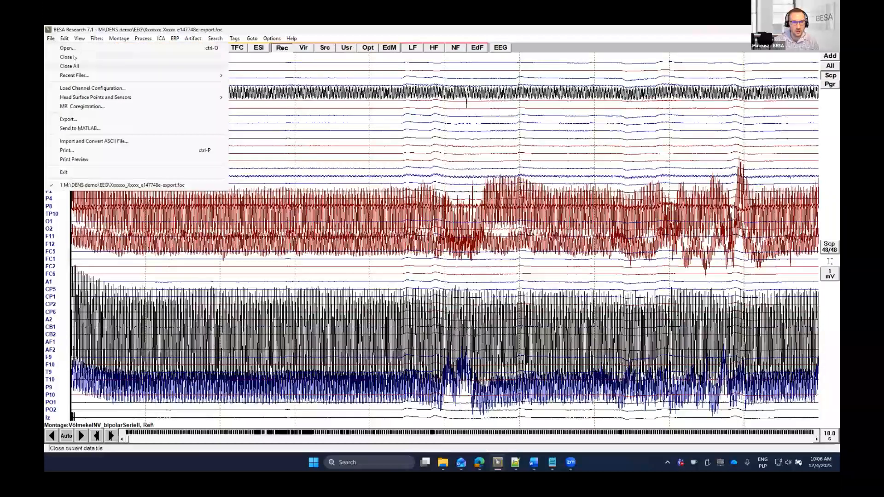
mouse_move(81, 97)
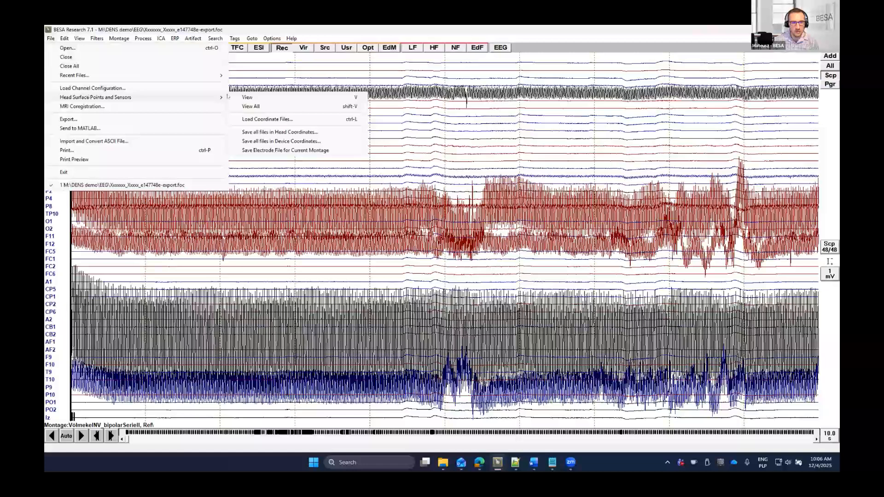
left_click(281, 119)
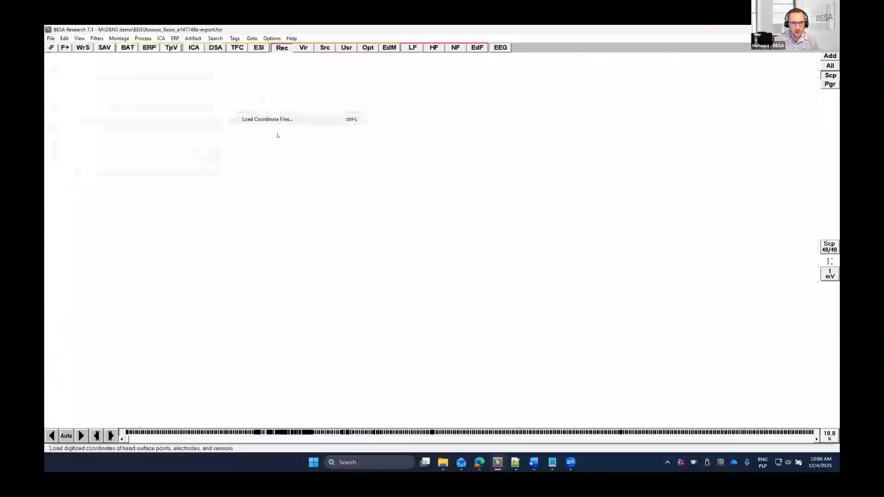
left_click(340, 259)
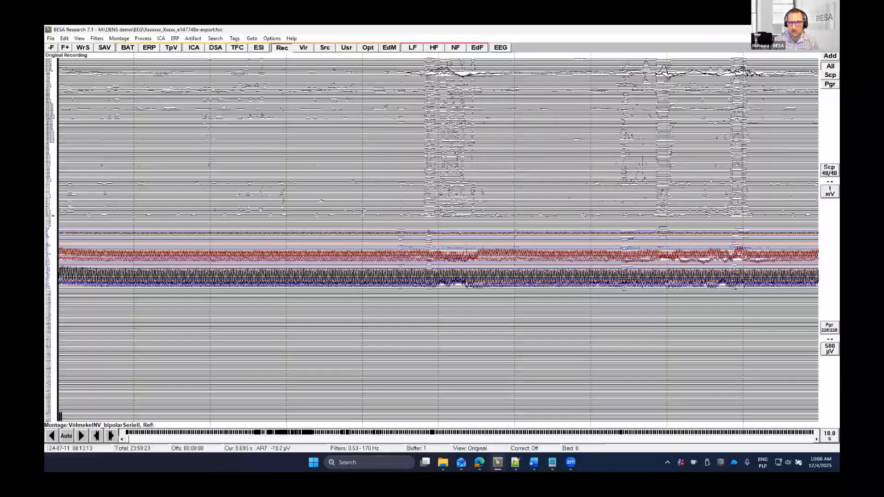
left_click(829, 75)
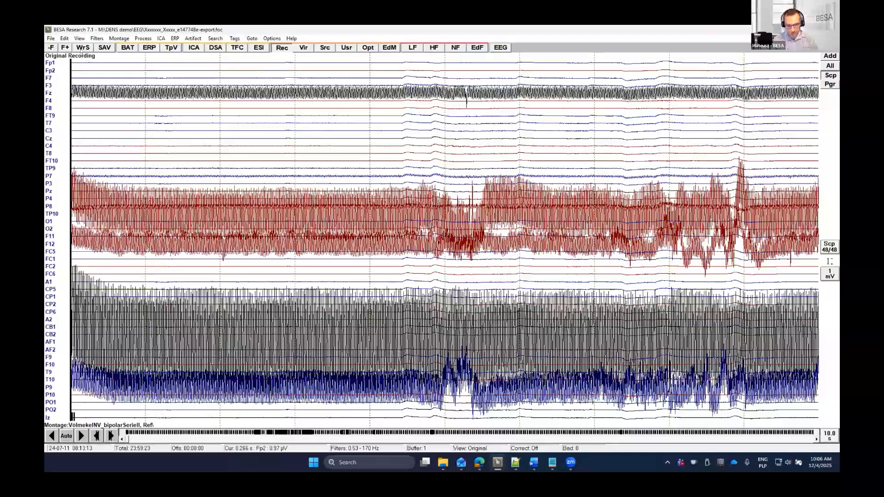
- Load BESA-MRI-Standard-Electrodes.sfp from the standard electrode folder as the recording's digitized head surface points
key("ctrl+l")
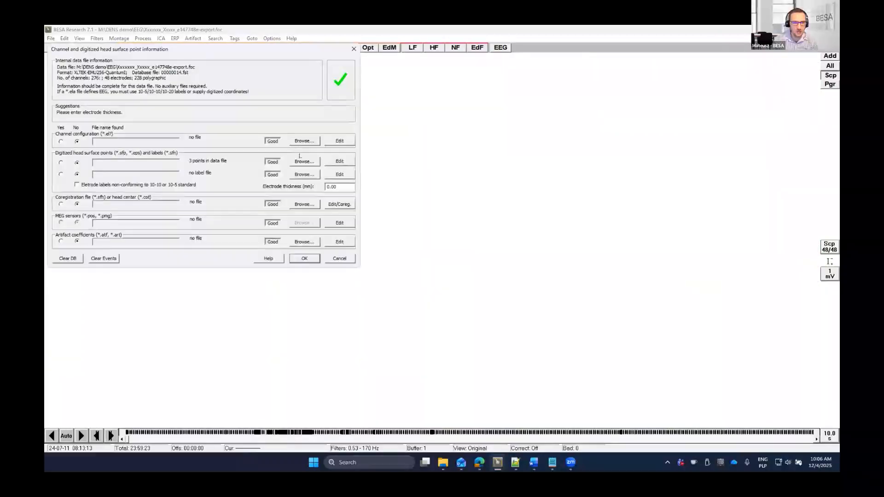
left_click(304, 161)
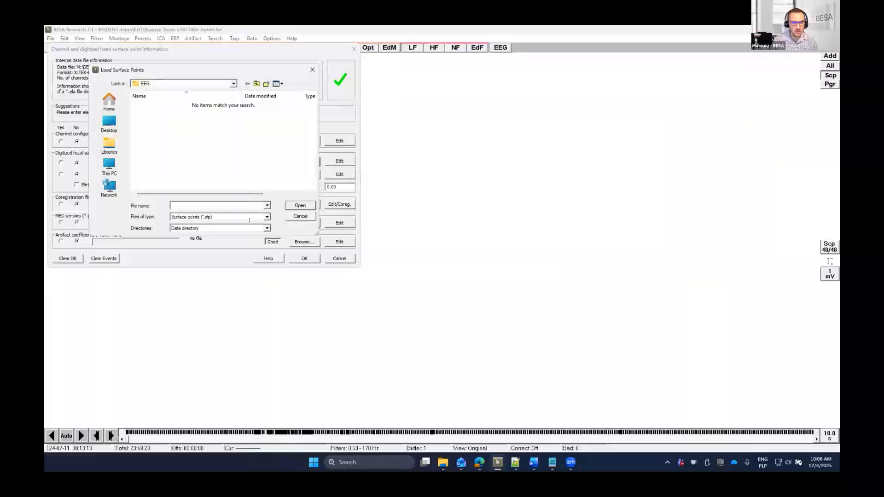
left_click(214, 228)
left_click(203, 243)
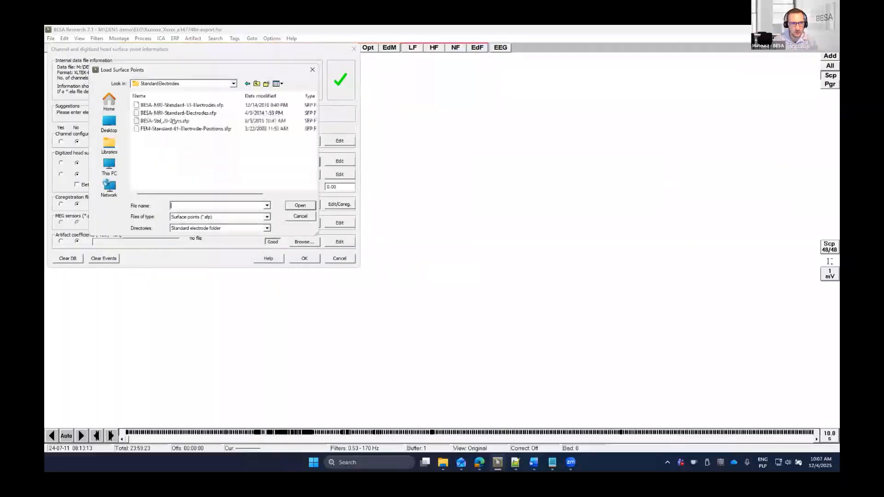
left_click(193, 113)
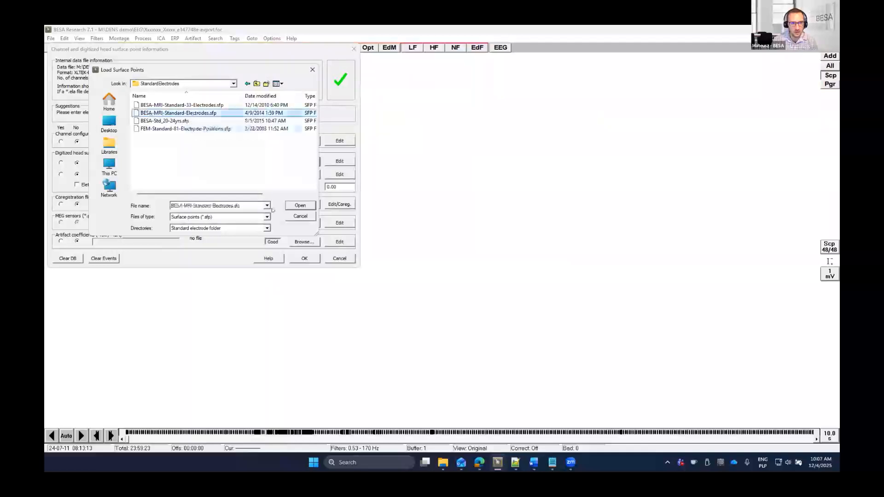
left_click(298, 205)
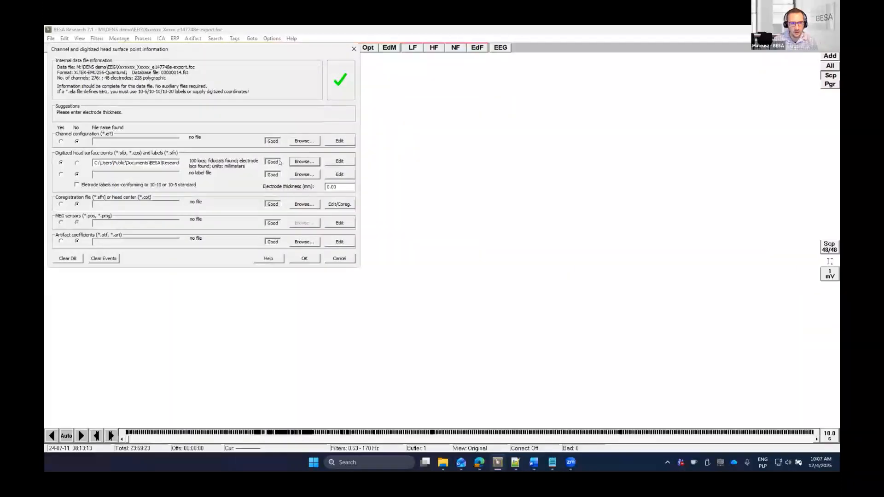
left_click(305, 259)
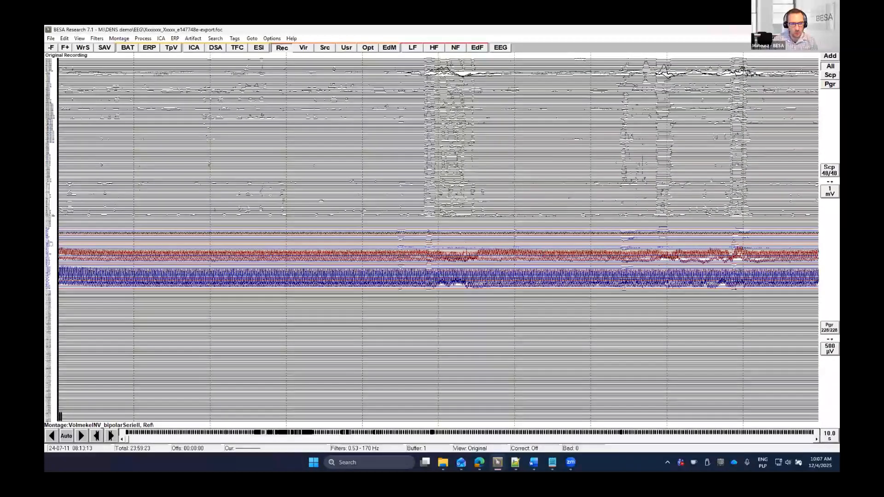
- Start an MRI coregistration in BESA MRI, accepting the licensing conditions, with Generate FEM EEG leadfield as project target
left_click(51, 39)
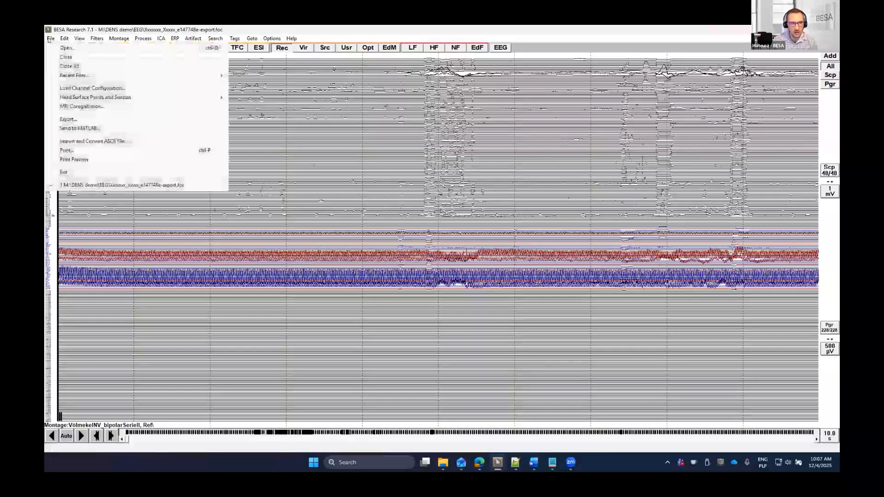
left_click(83, 106)
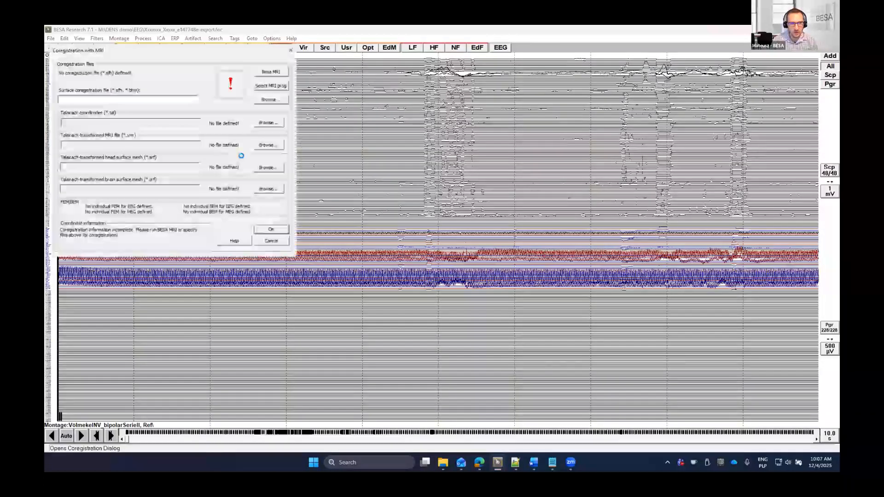
left_click(305, 239)
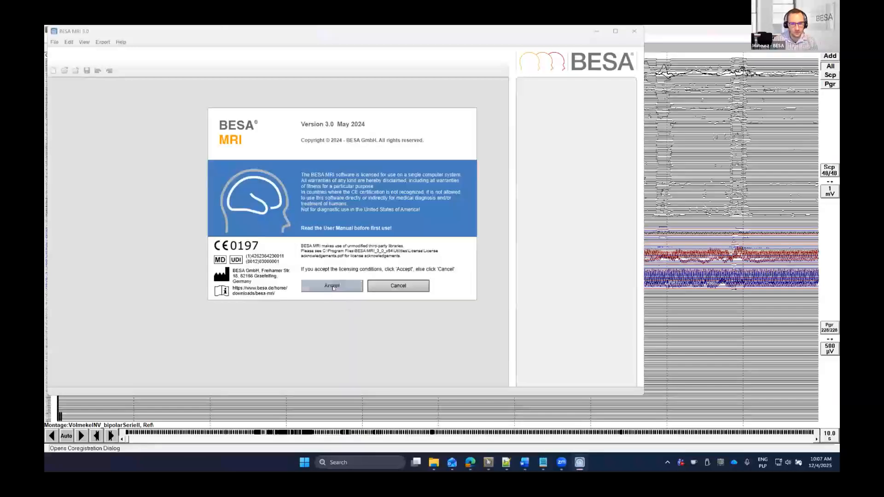
left_click(331, 287)
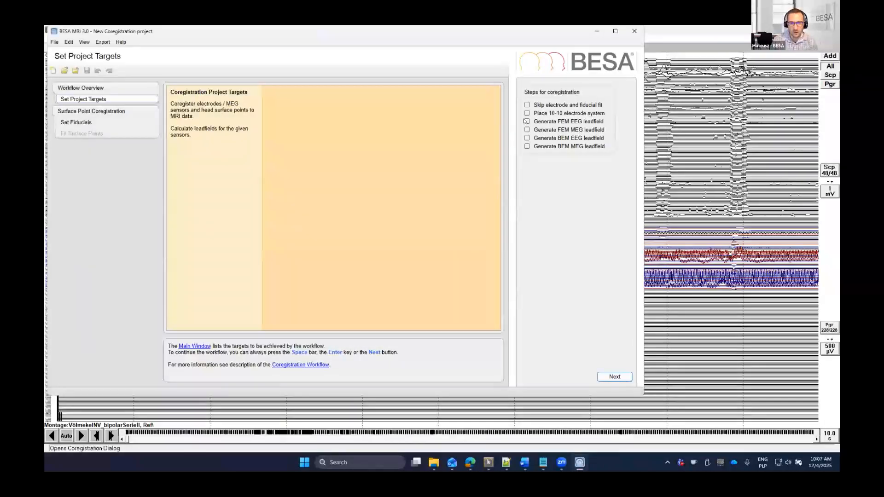
left_click(526, 121)
left_click(605, 376)
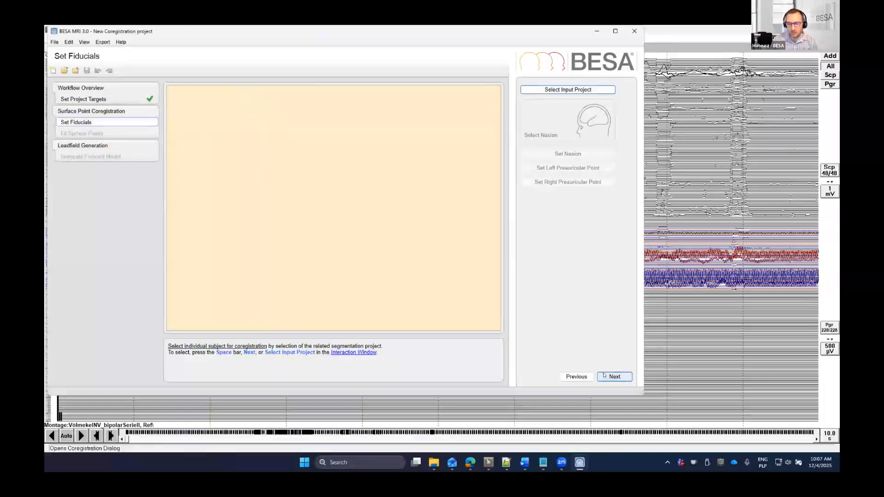
- Select the MRI_T1 segmentation project of subject sEEG_BESA_webinar as input and accept its preset fiducials
left_click(605, 376)
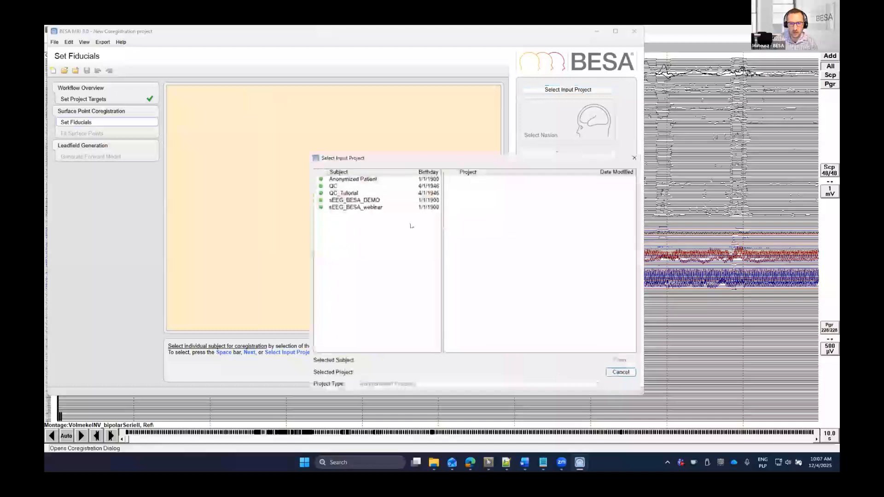
left_click(355, 207)
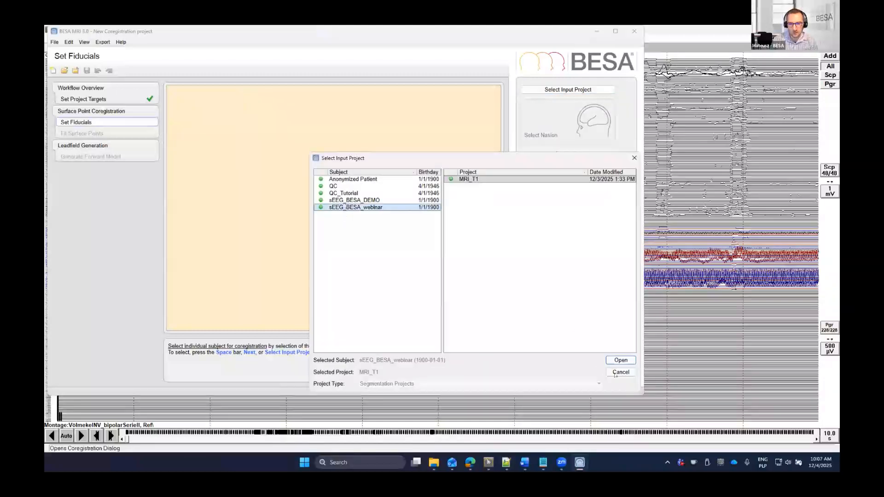
left_click(617, 358)
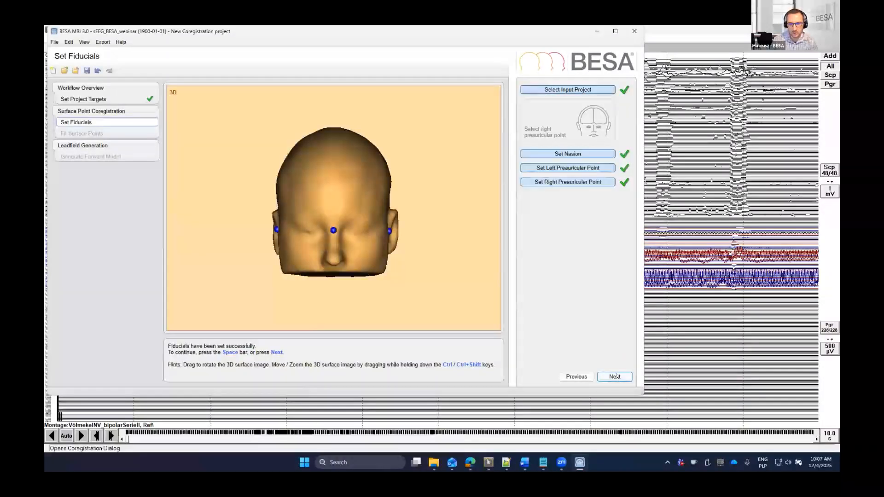
left_click(616, 377)
- Load the recording's .sfh coregistration file and run the surface point fit with the preset parameters
left_click(616, 376)
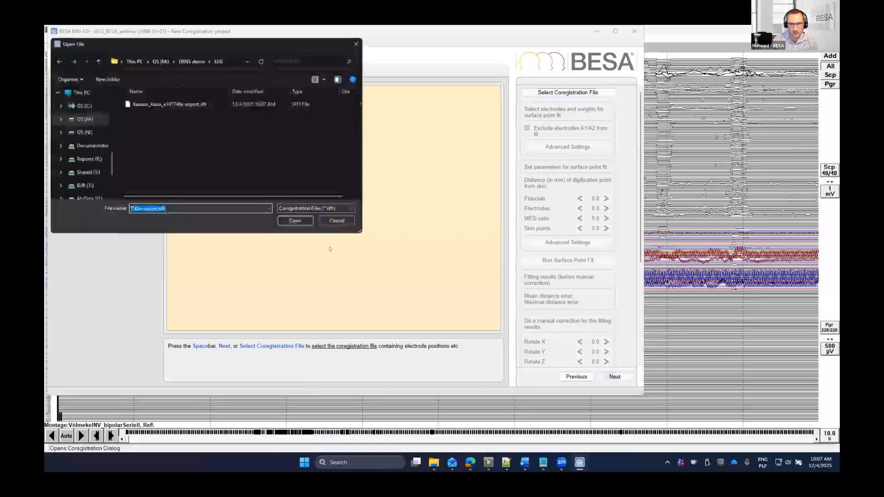
left_click(302, 220)
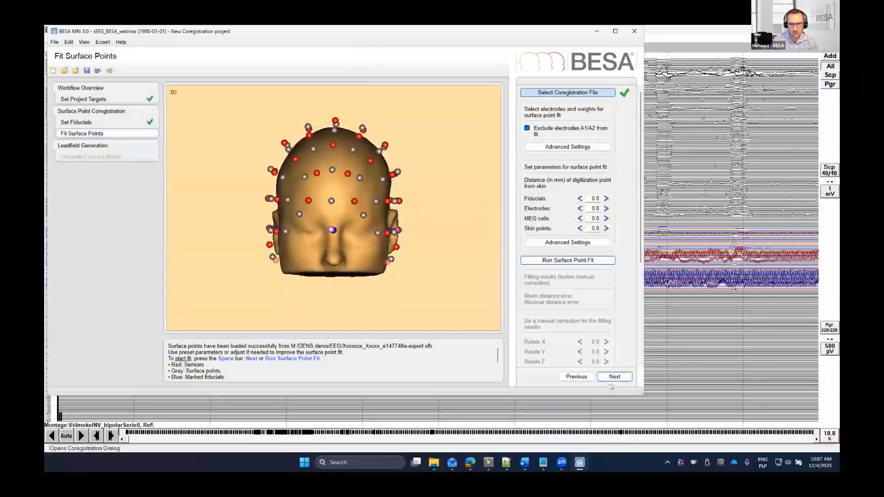
left_click(612, 378)
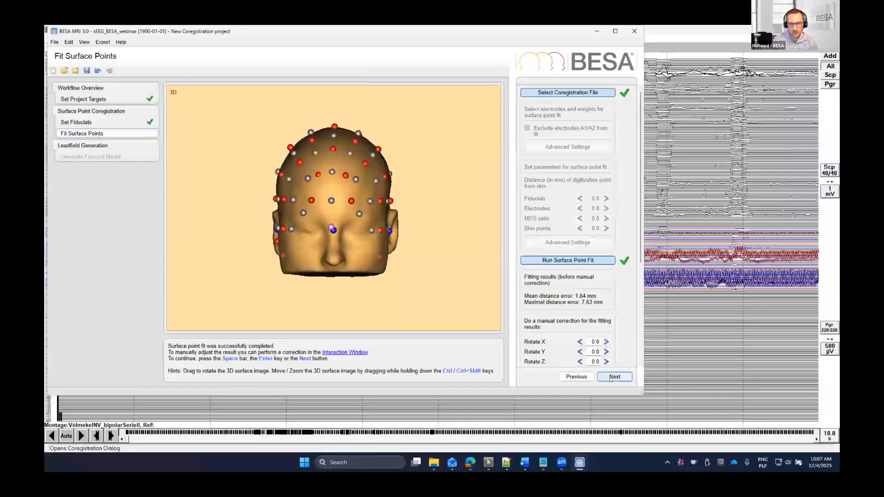
- Accept the surface point fit and run the FEM EEG leadfield computation with the preset conductivities
left_click(611, 377)
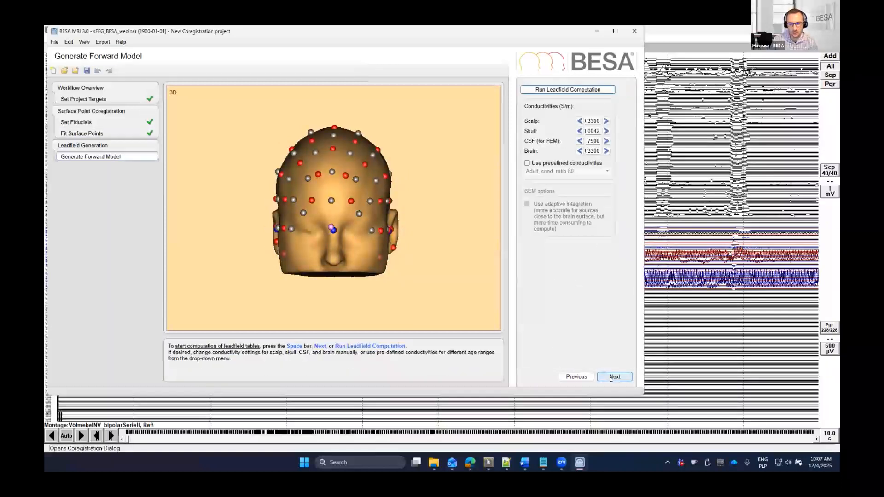
left_click(611, 378)
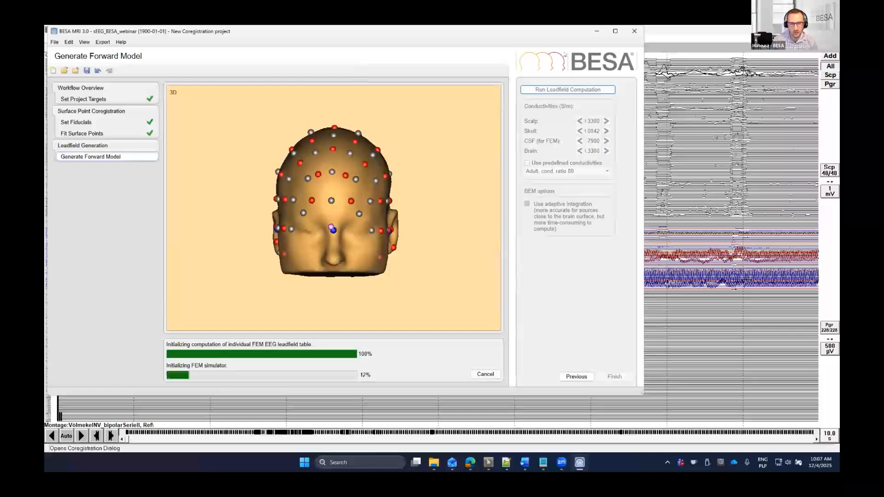
- Switch back to BESA Research, confirm the MRI coregistration dialog and display only the scalp channels
left_click(596, 31)
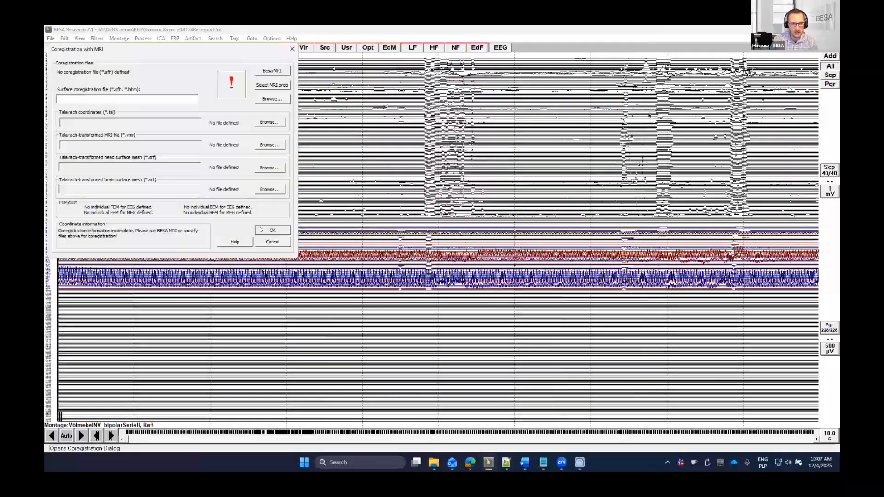
left_click(271, 230)
left_click(304, 258)
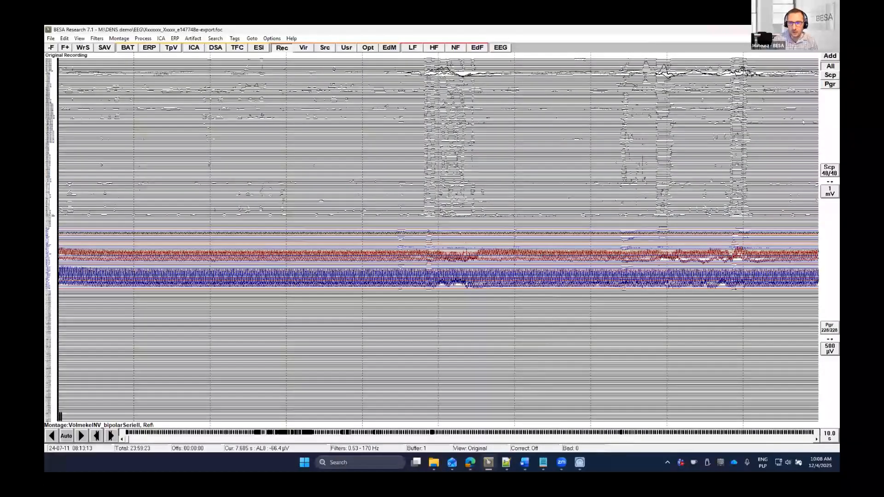
left_click(829, 74)
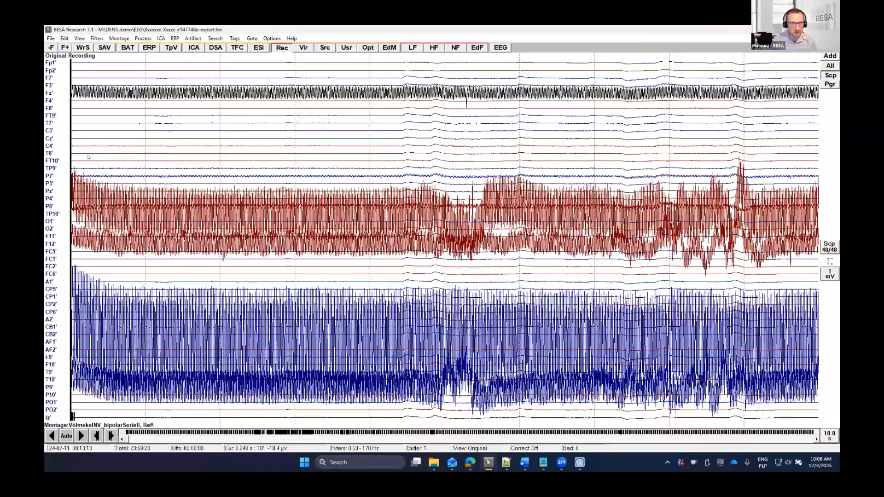
- Reduce the scalp display gain to 2 mV and interpolate the noisy channels Fz', TP10' and F12'
key("Down")
left_click(53, 93)
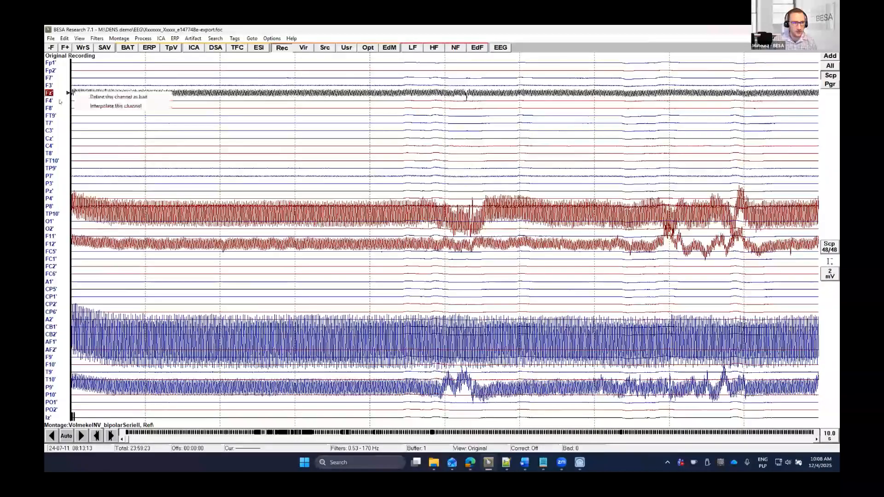
left_click(94, 106)
left_click(53, 213)
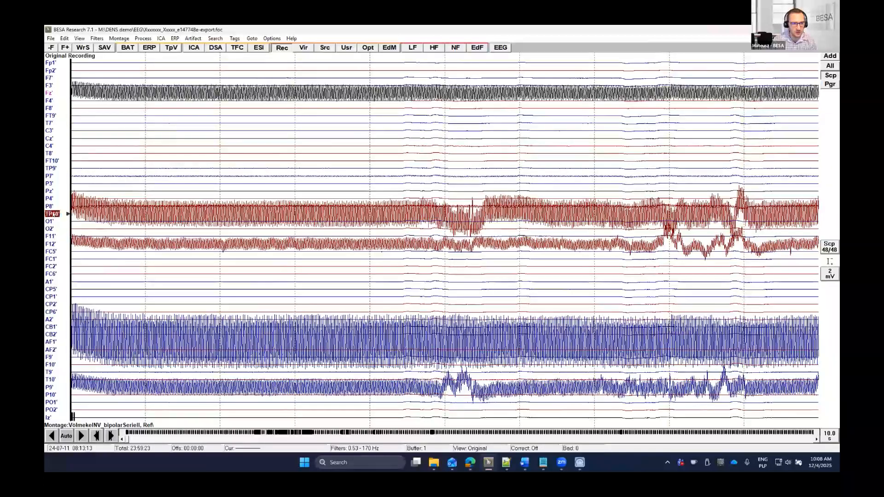
left_click(90, 227)
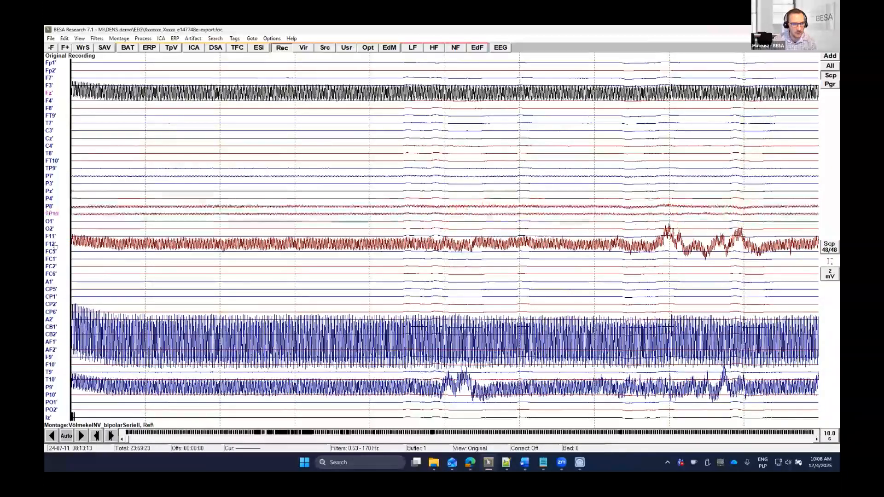
left_click(54, 244)
left_click(89, 258)
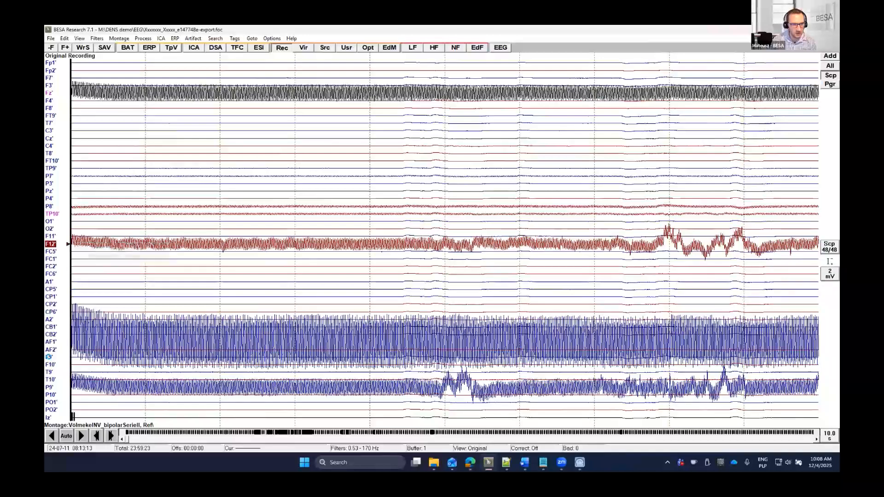
- Interpolate the noisy scalp channels AF1' and P9', and set the scalp amplitude scale to 1 mV
key("minus")
key("minus")
left_click(51, 342)
left_click(106, 353)
left_click(51, 387)
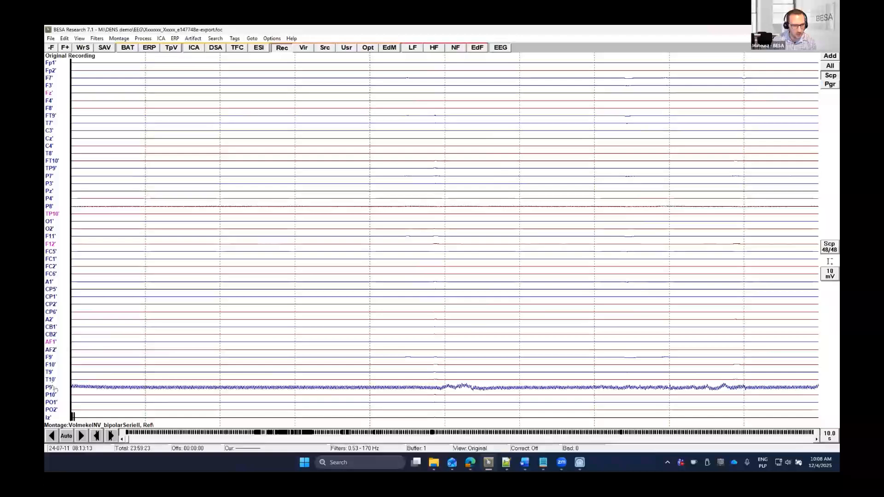
left_click(98, 400)
key("plus")
key("plus")
key("plus")
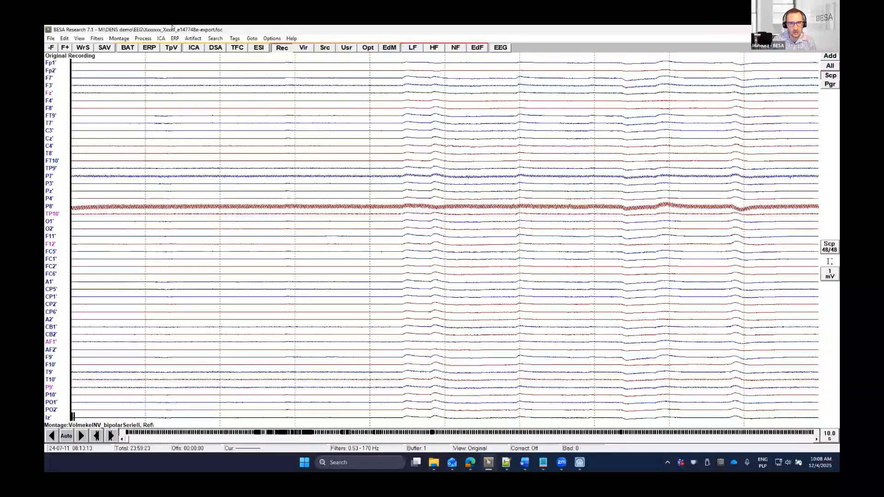
- Filter the recording with a 3 Hz low cutoff, 40 Hz high cutoff and 50 Hz notch, and set the scalp scale to 200 µV
left_click(475, 47)
double_click(143, 116)
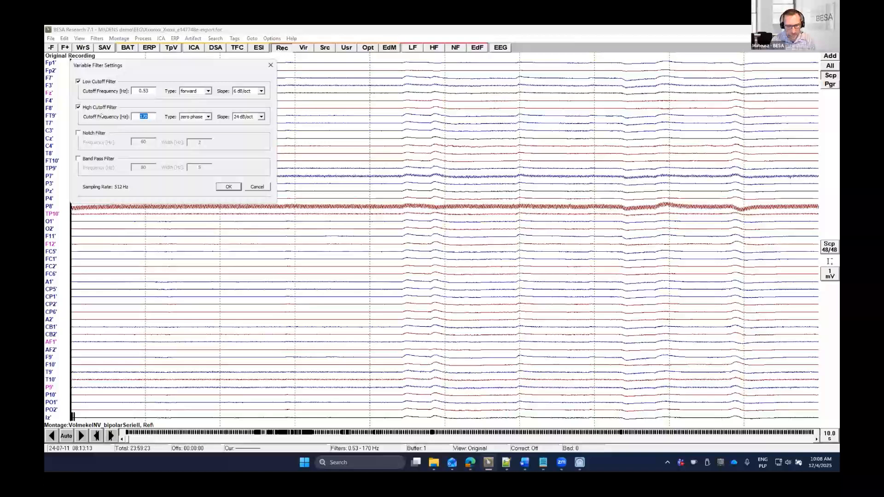
type("40")
left_click(78, 133)
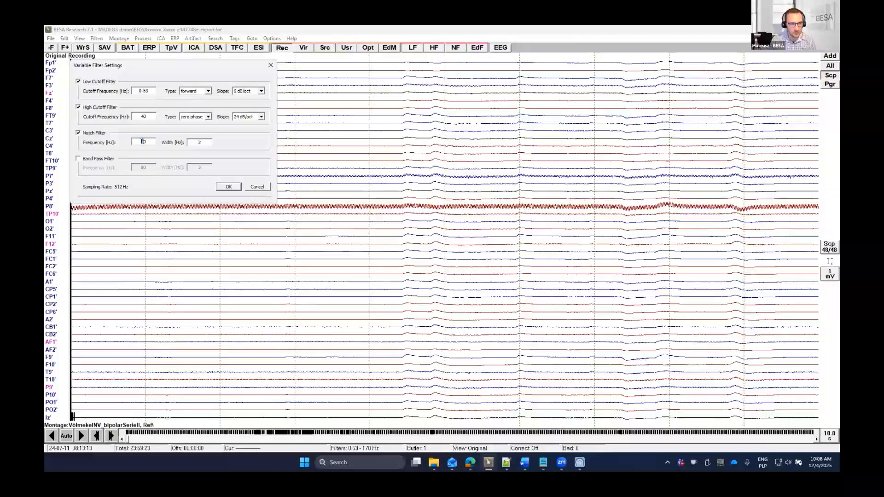
left_click_drag(149, 91, 124, 92)
type("3")
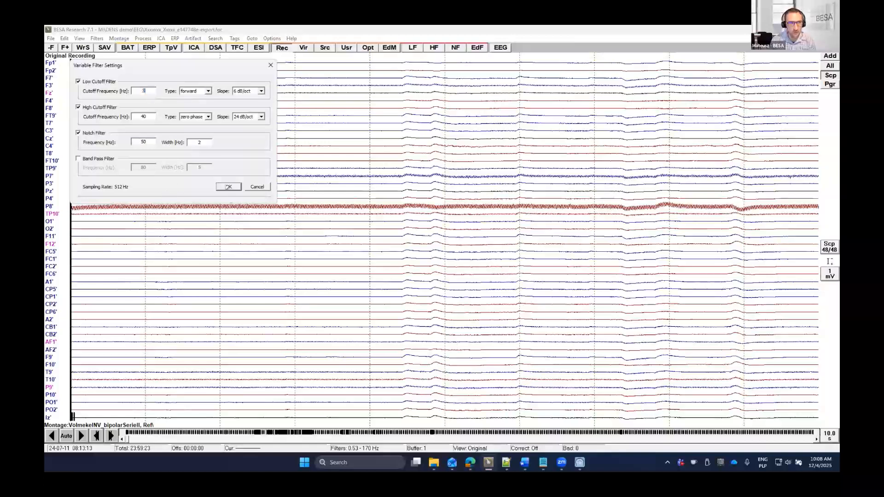
left_click(228, 186)
key("plus")
key("plus")
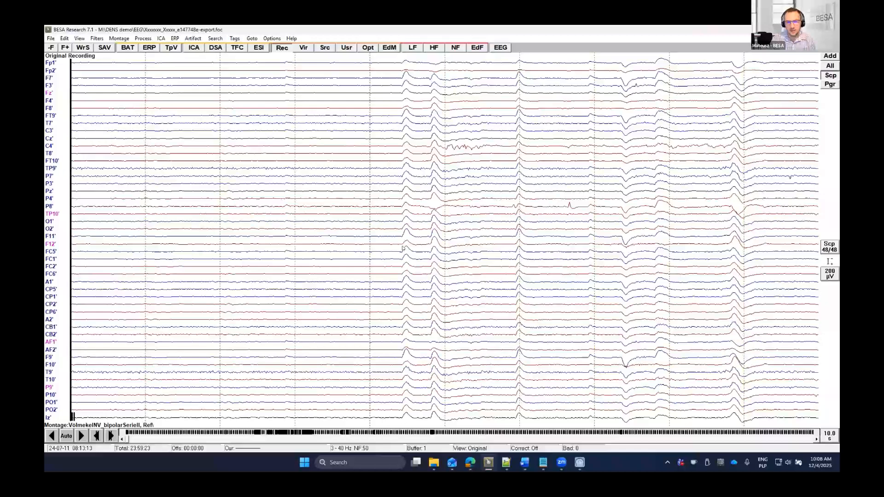
- Map the EEG voltage in 3D at the first two large scalp deflections, and rotate the enlarged map of the second
key("Right")
key("Left")
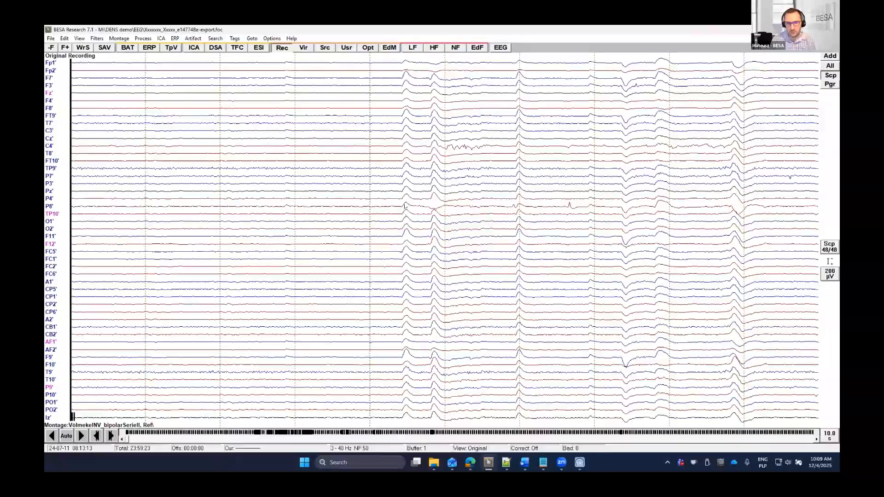
double_click(405, 206)
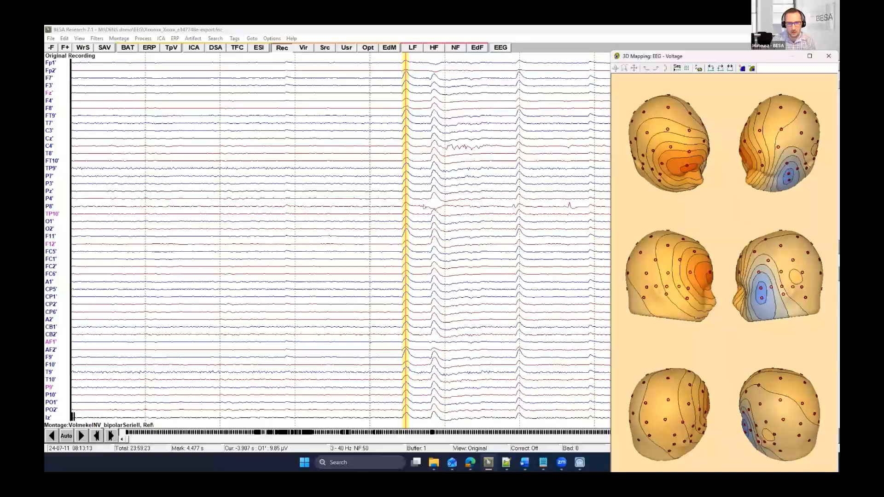
double_click(433, 207)
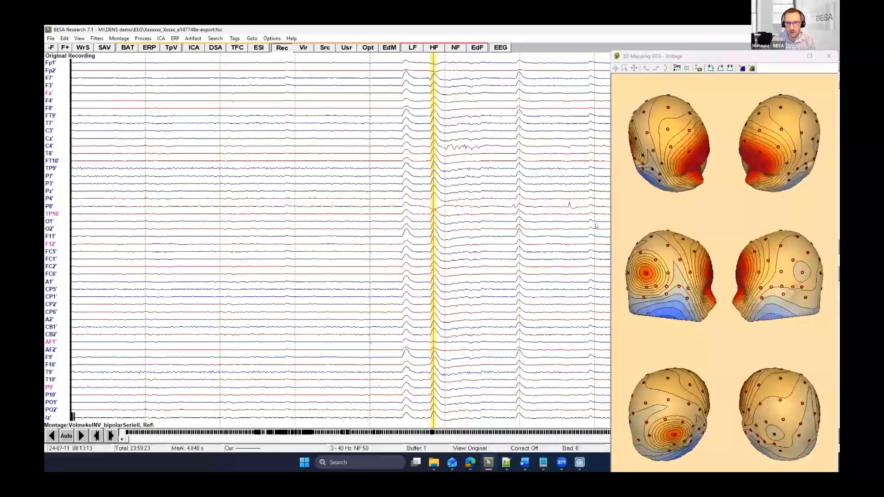
left_click(709, 293)
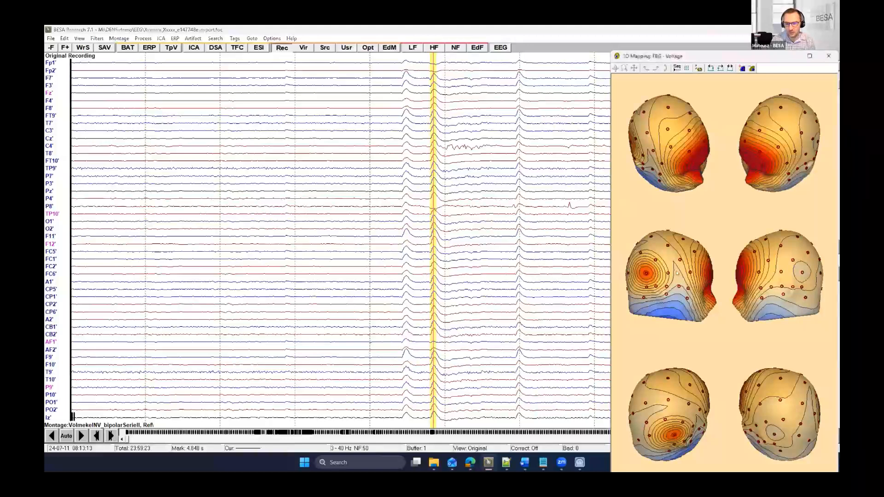
double_click(676, 159)
left_click_drag(753, 207, 792, 169)
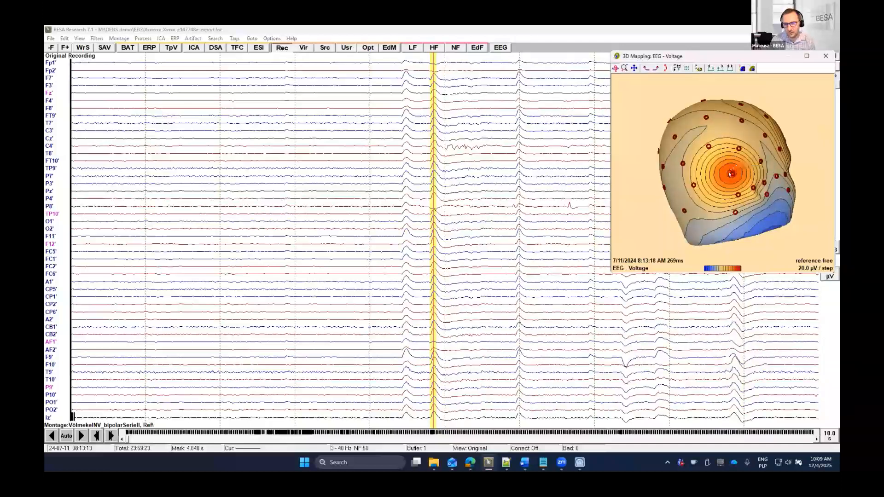
left_click_drag(728, 193, 677, 199)
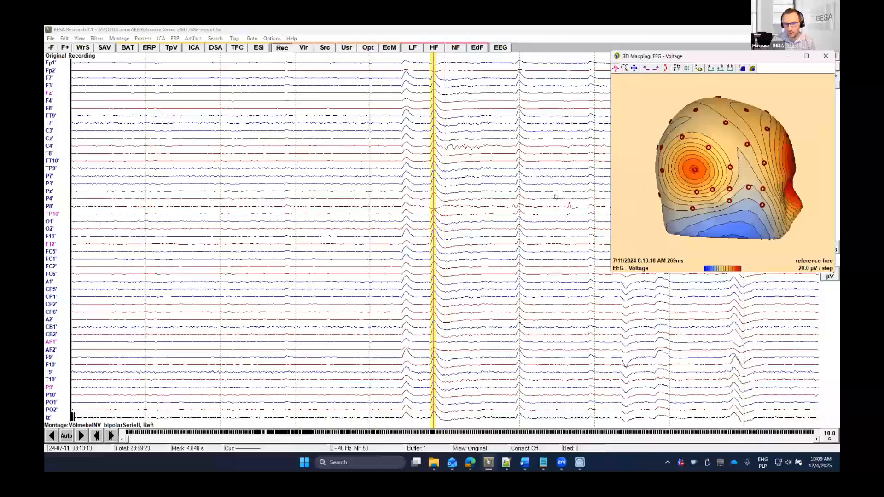
- Map the EEG voltage in 3D at the following scalp deflections to check for remaining artifact channels
left_click(519, 207)
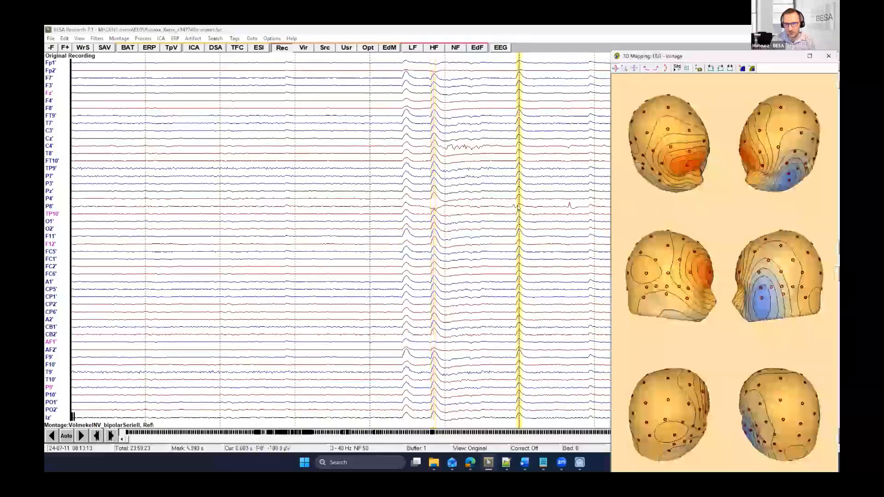
double_click(579, 278)
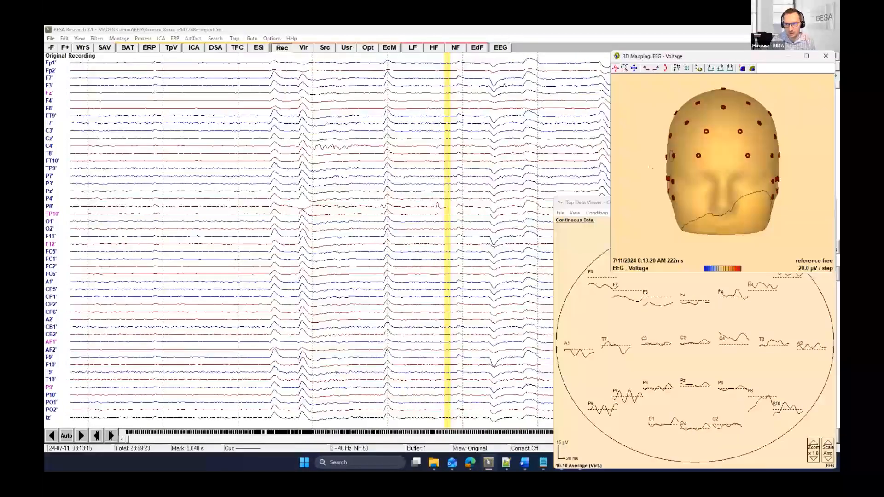
left_click(828, 56)
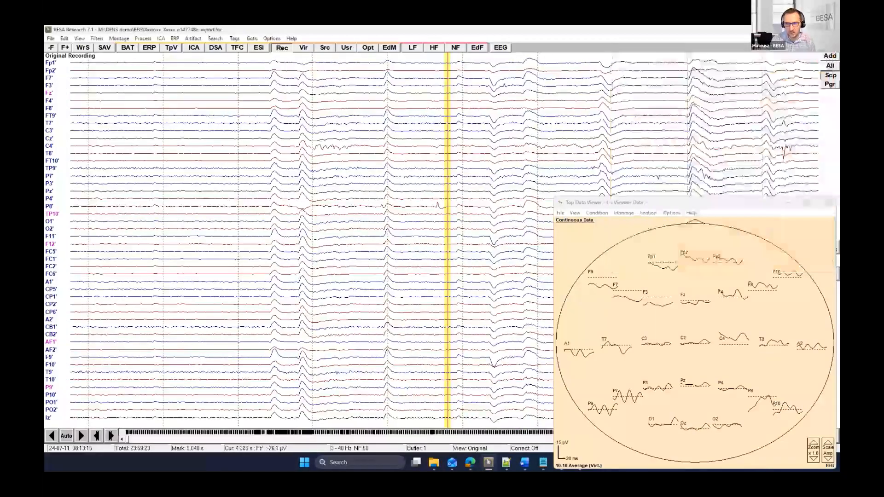
double_click(604, 156)
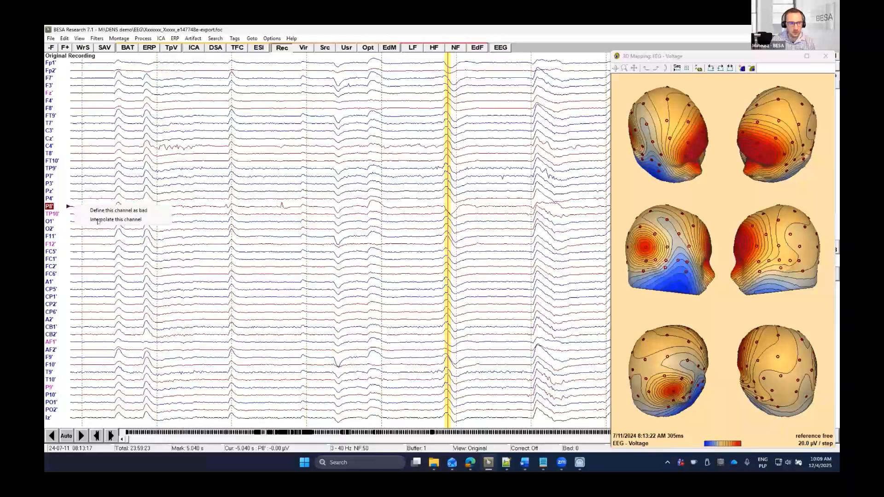
- Interpolate channel P8', remap the voltage at the marked deflection and close the 3D map
left_click(48, 206)
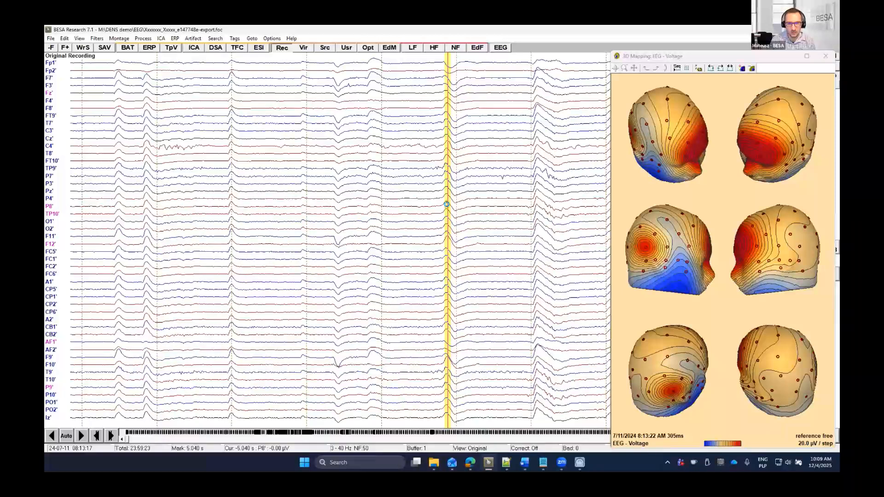
left_click(450, 205)
left_click(447, 207)
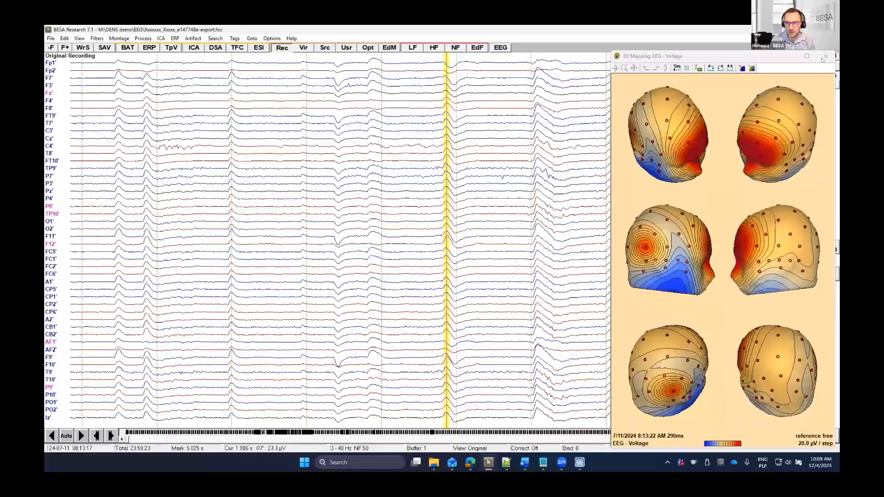
left_click(446, 214)
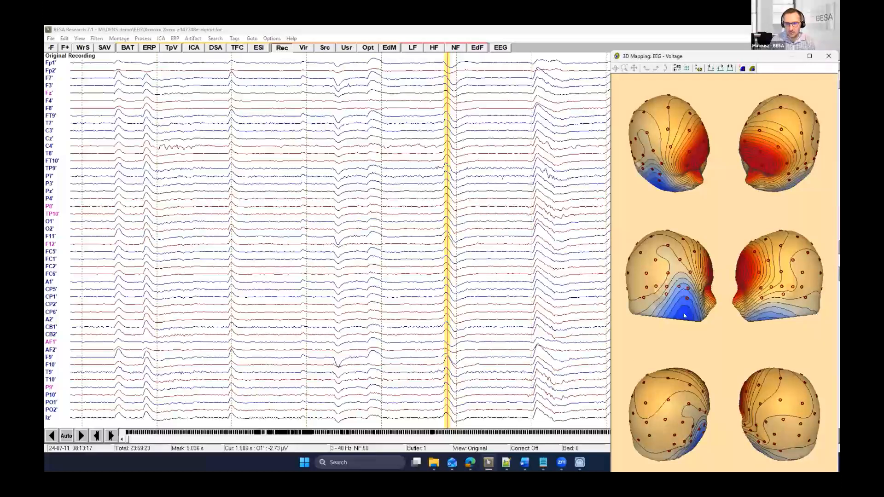
left_click(828, 56)
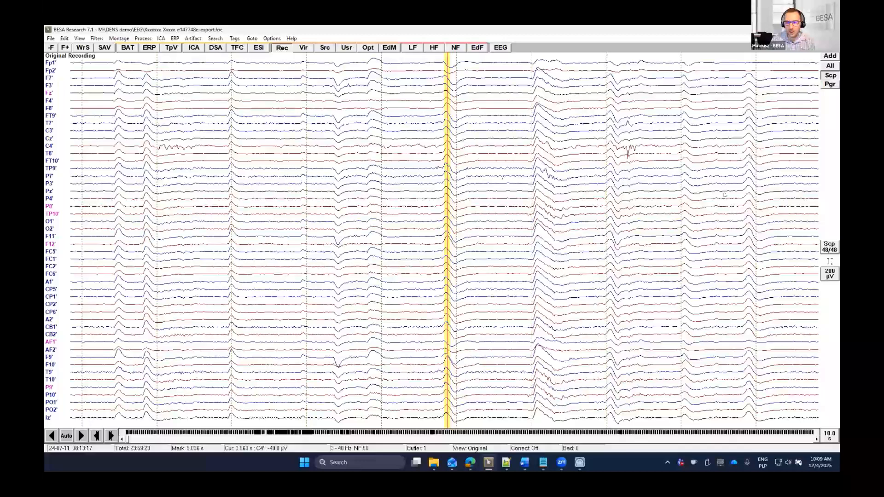
- View the scalp channels in the Original Average Reference montage, and return to the Original Recording montage
left_click(281, 47)
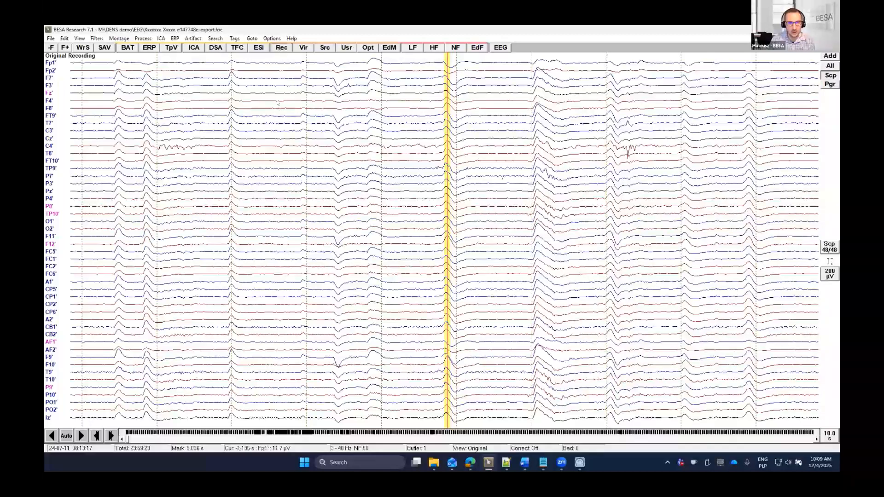
left_click(325, 124)
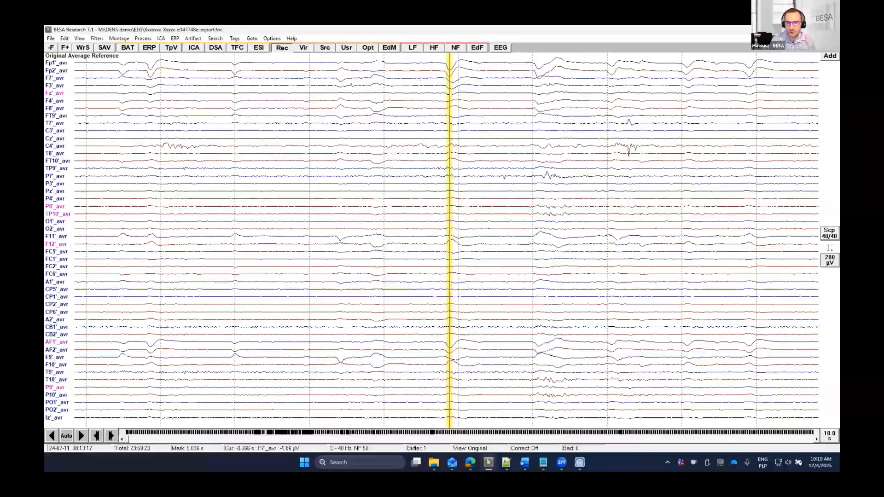
left_click(282, 47)
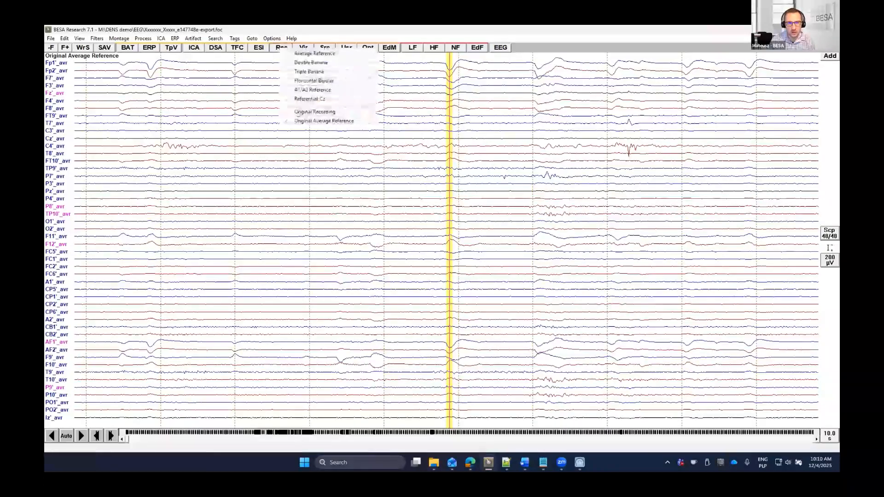
left_click(306, 117)
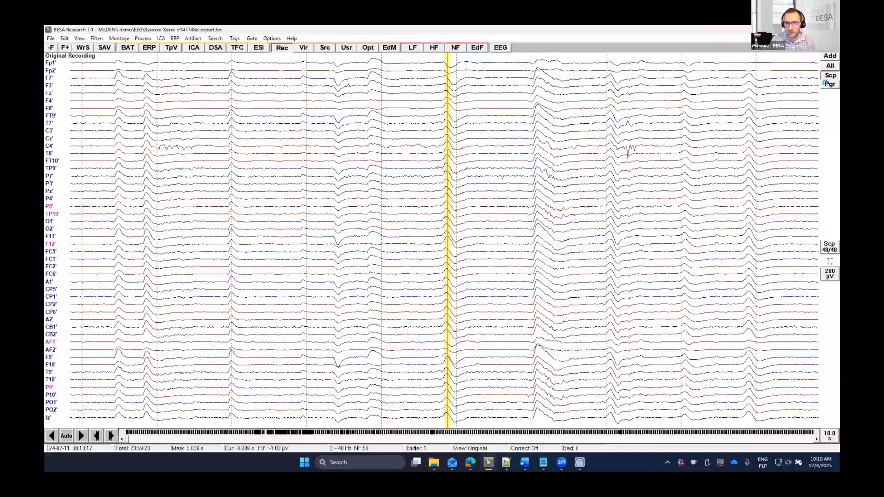
- Display only the polygraphic channels and examine their first and second quarters in turn
left_click(830, 84)
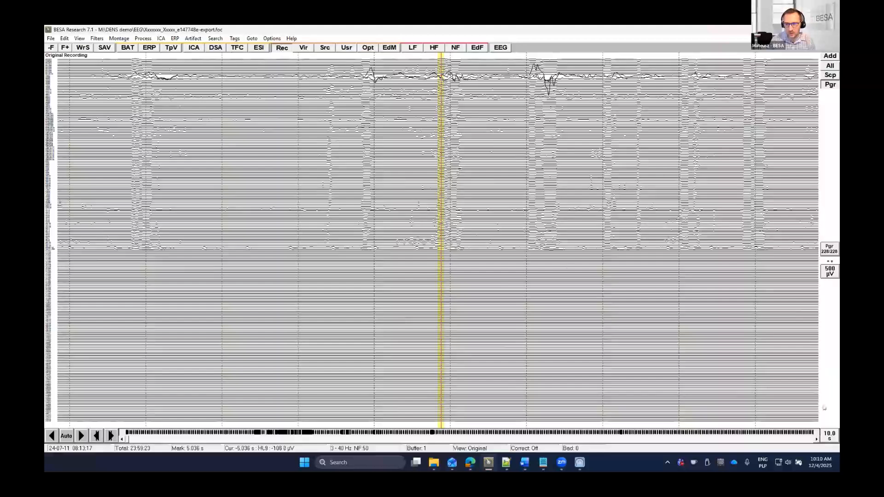
left_click(829, 251)
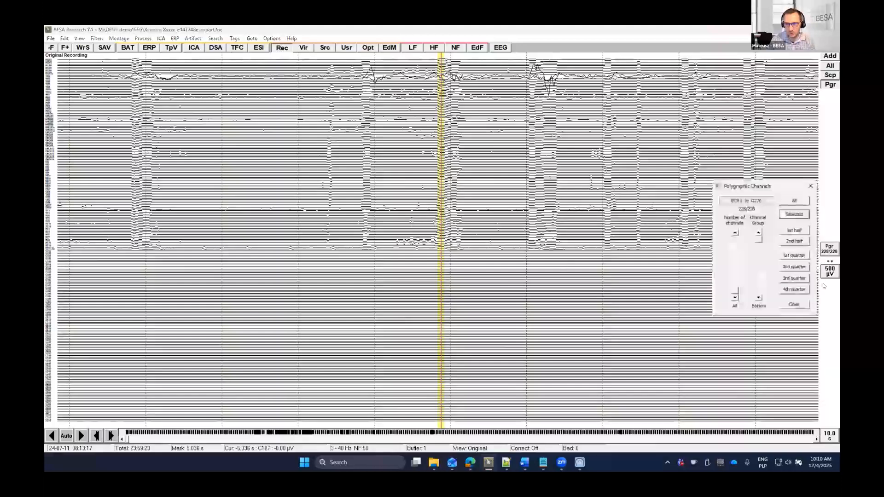
left_click(788, 255)
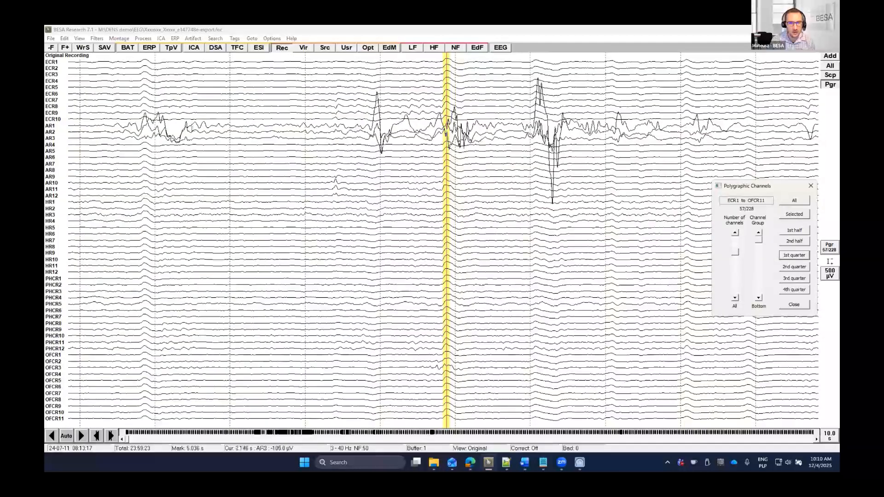
left_click(800, 267)
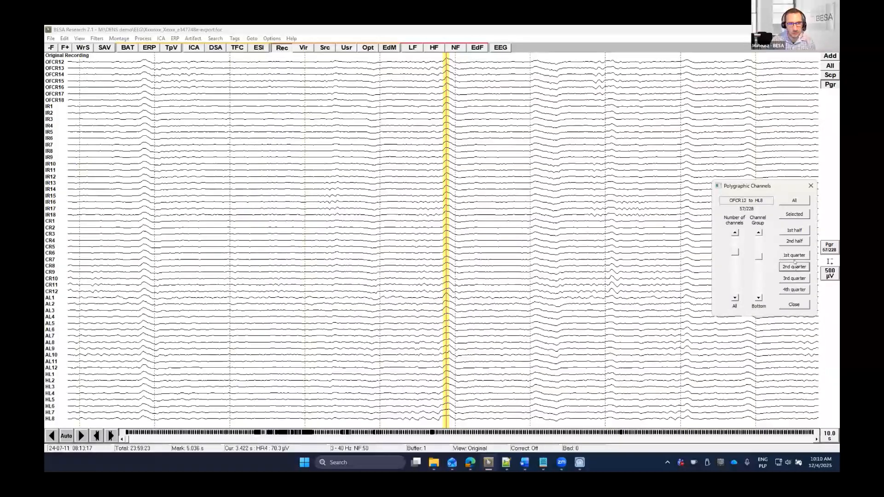
- Examine the third quarter of the polygraphic channels, return to the first quarter and close the channel selection
left_click(793, 278)
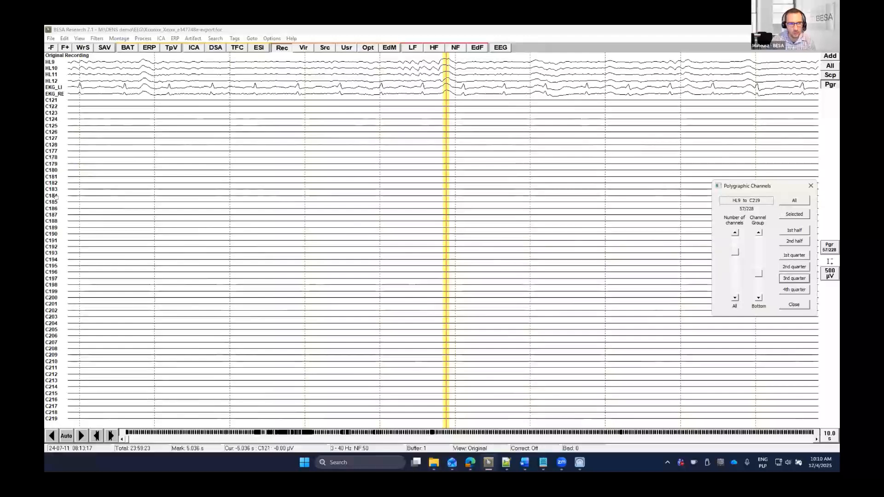
left_click(794, 256)
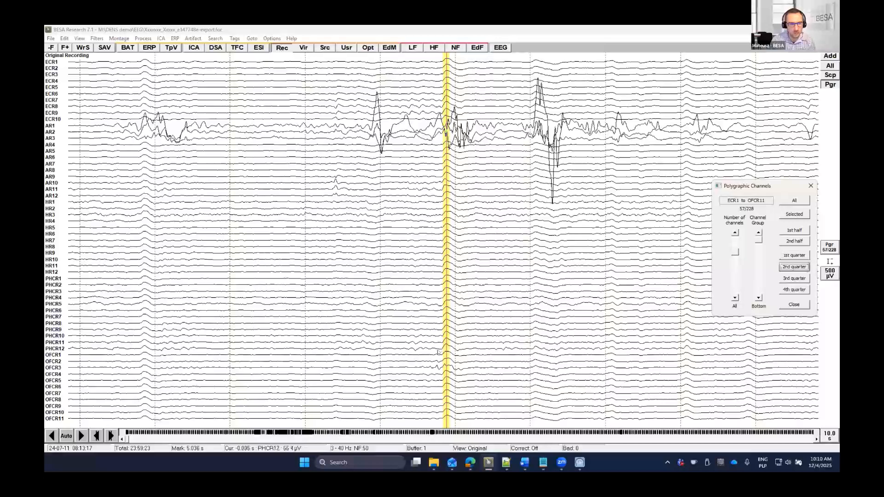
left_click(811, 185)
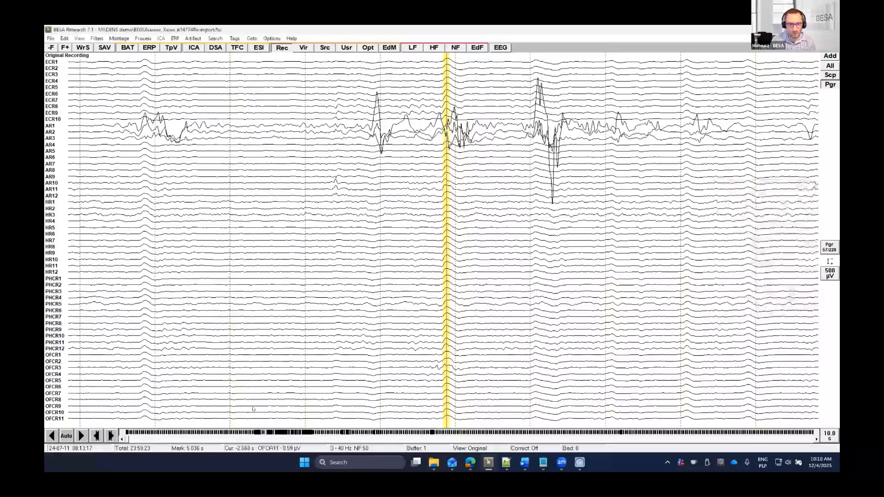
- Browse the first-quarter intracranial channels at several other times in the recording
left_click(233, 432)
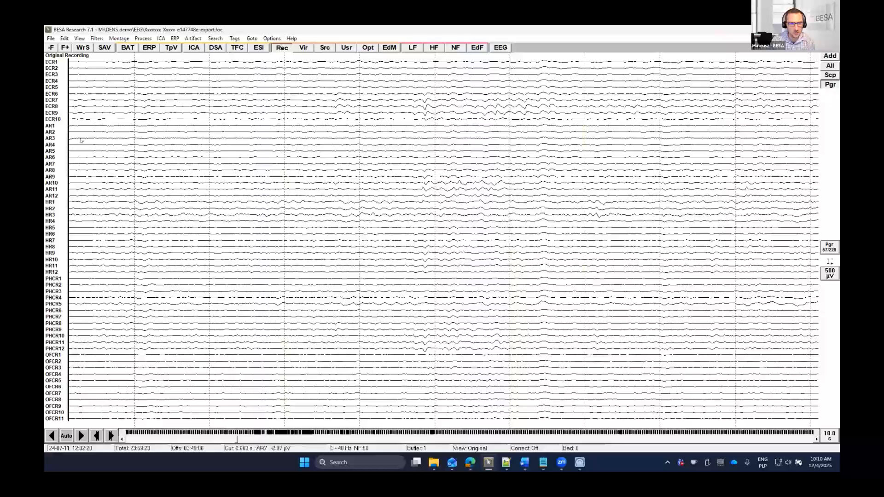
left_click(233, 433)
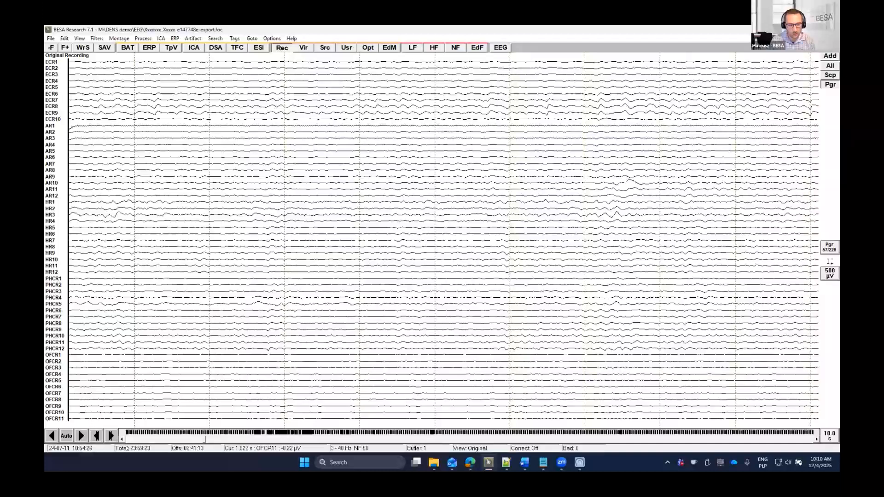
left_click(249, 431)
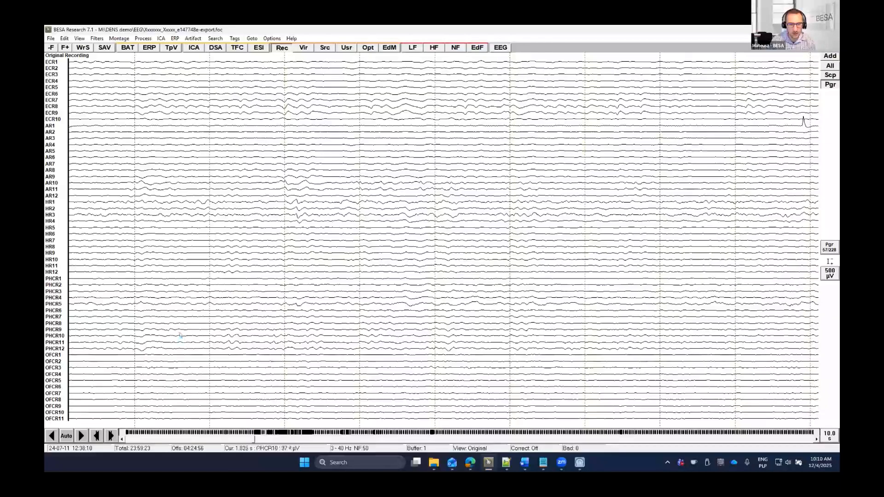
key("Right")
key("Right")
key("Right")
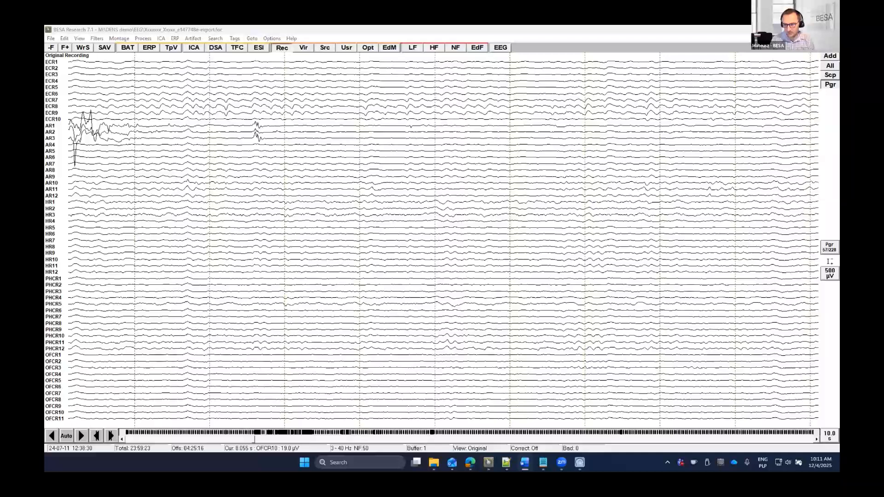
- Go to the "Clip 12:00:00 bis 15:00:00" event from the event list and place a marker just before it
left_click(252, 38)
left_click(258, 48)
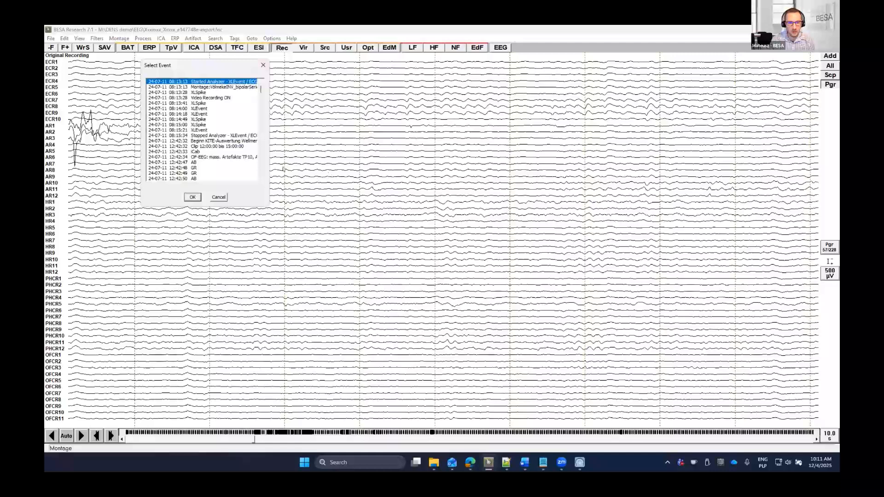
scroll(227, 147, "down", 5)
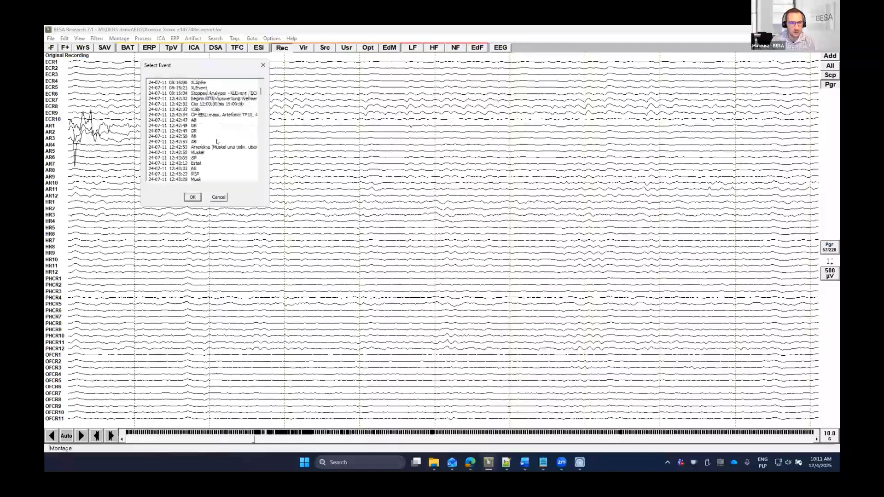
scroll(217, 142, "down", 10)
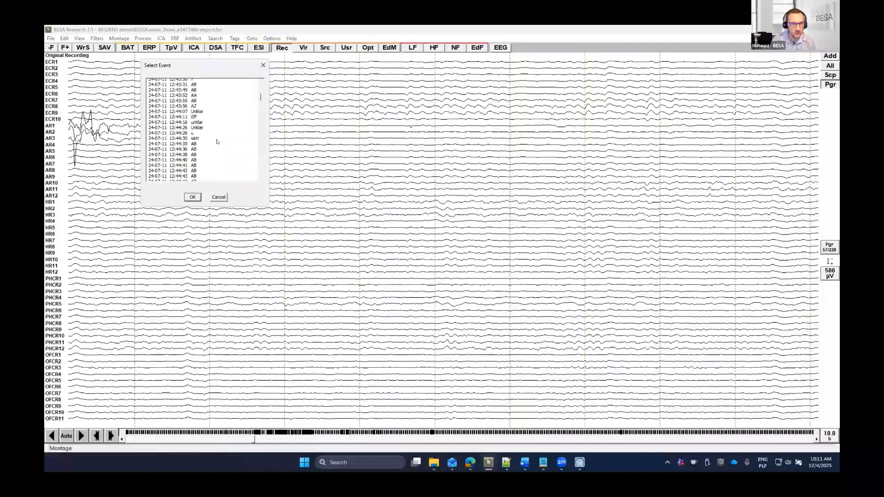
scroll(217, 141, "down", 8)
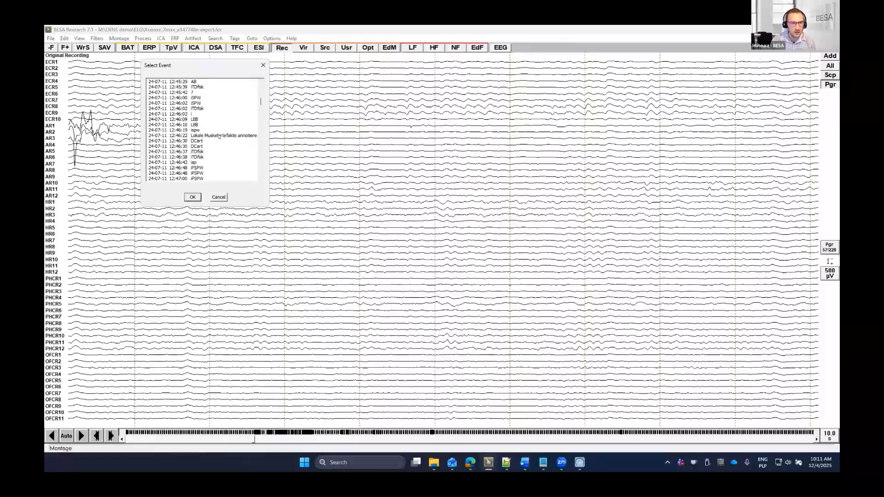
scroll(219, 136, "up", 10)
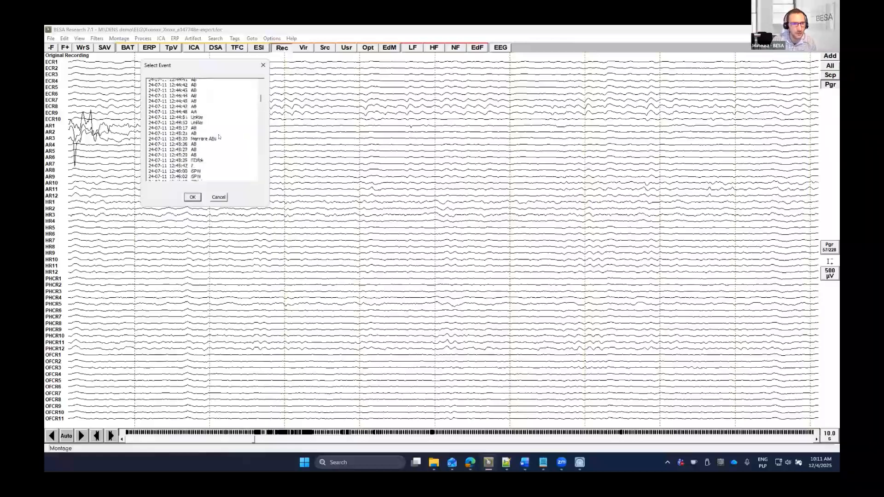
scroll(220, 136, "up", 10)
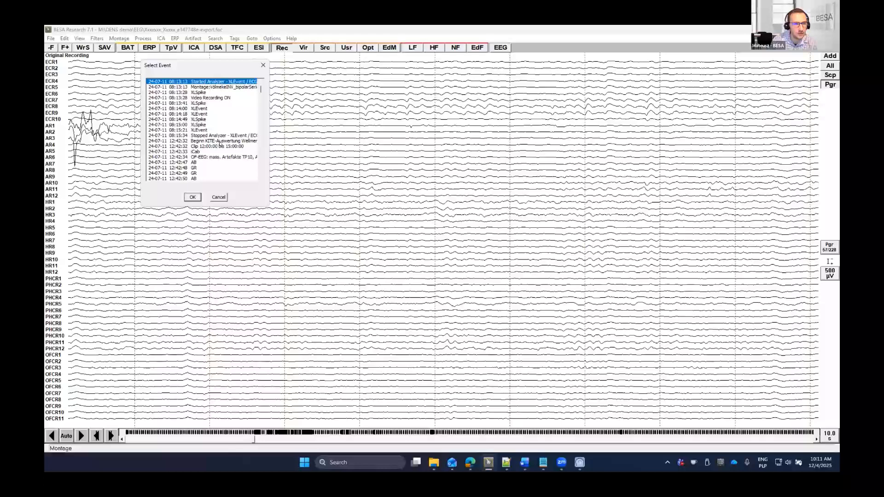
double_click(220, 146)
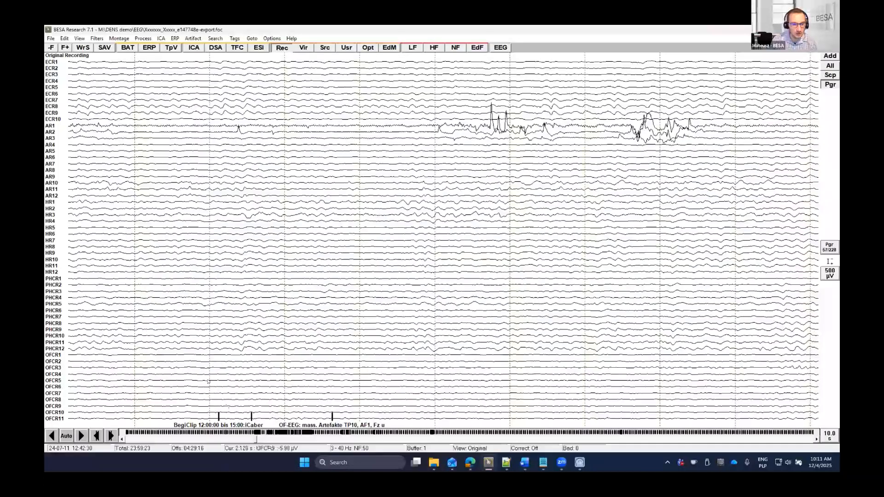
right_click(211, 373)
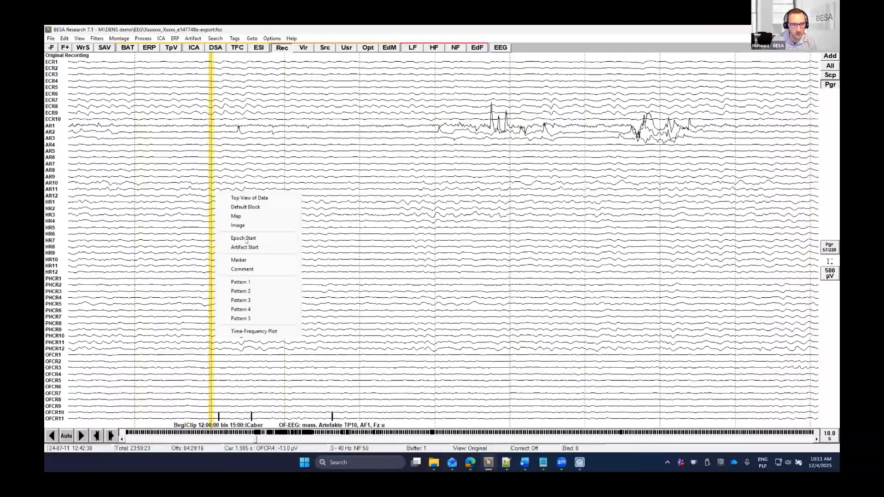
left_click(242, 260)
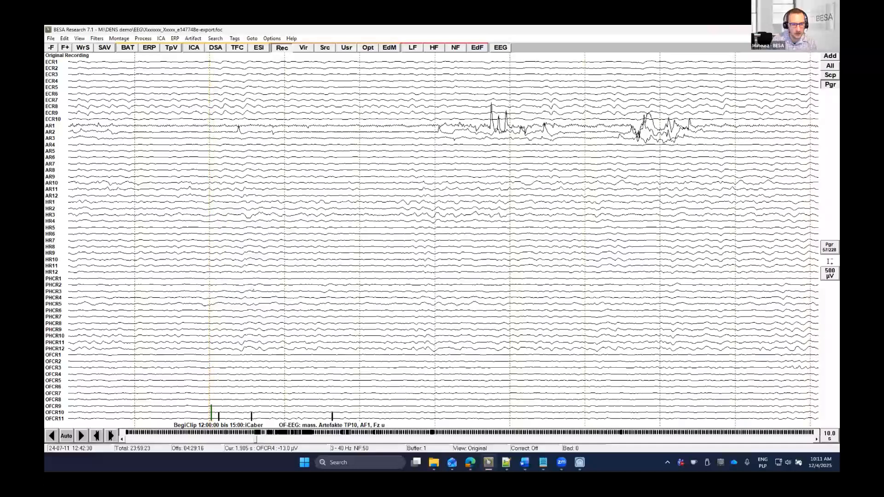
left_click(252, 39)
left_click(264, 57)
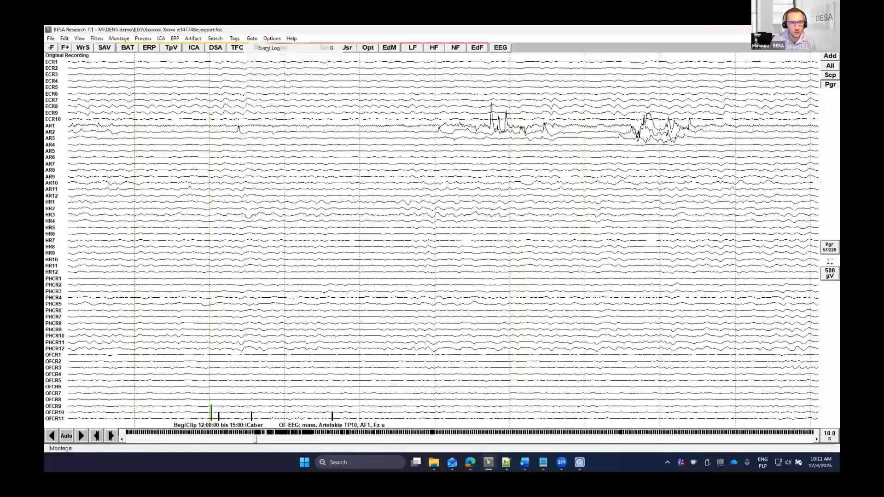
scroll(219, 129, "down", 7)
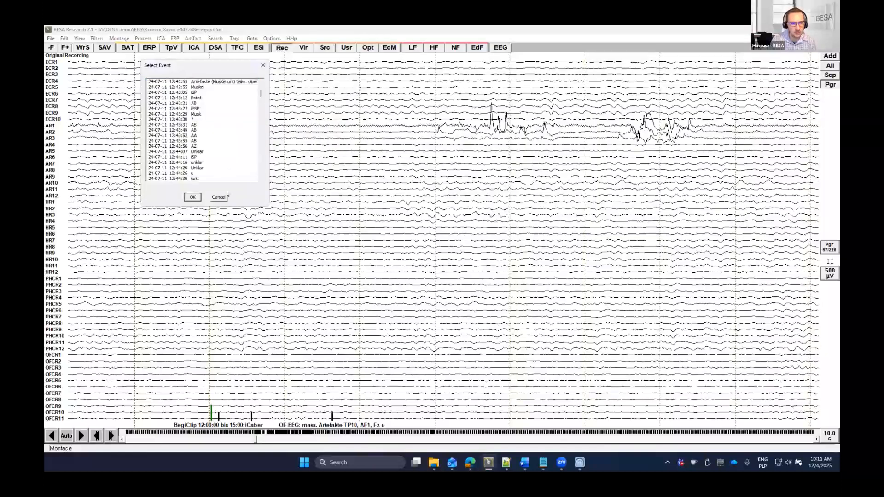
key("Escape")
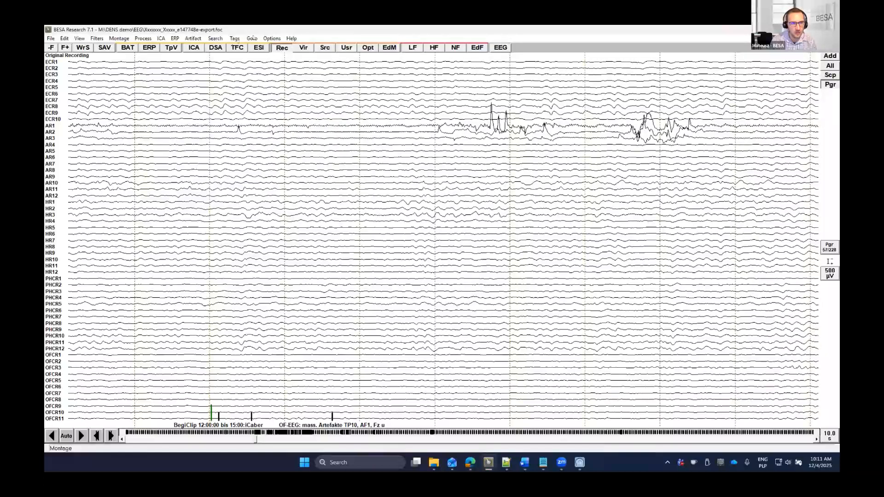
- Go to the time 13:00:00 in the recording and place a second marker there
left_click(253, 39)
left_click(265, 160)
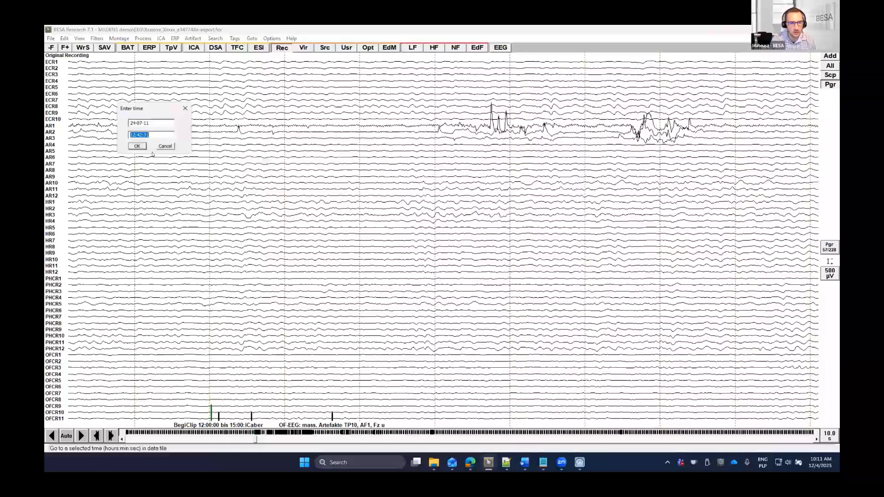
type("13:00:00")
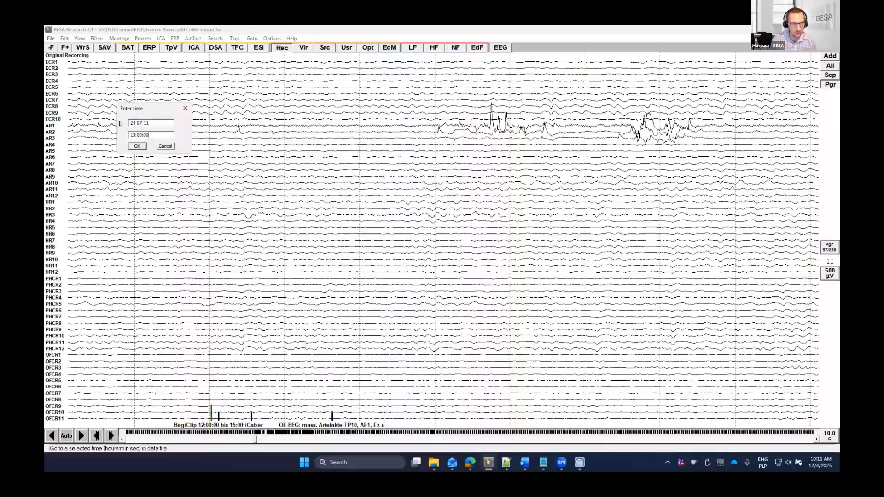
left_click(135, 146)
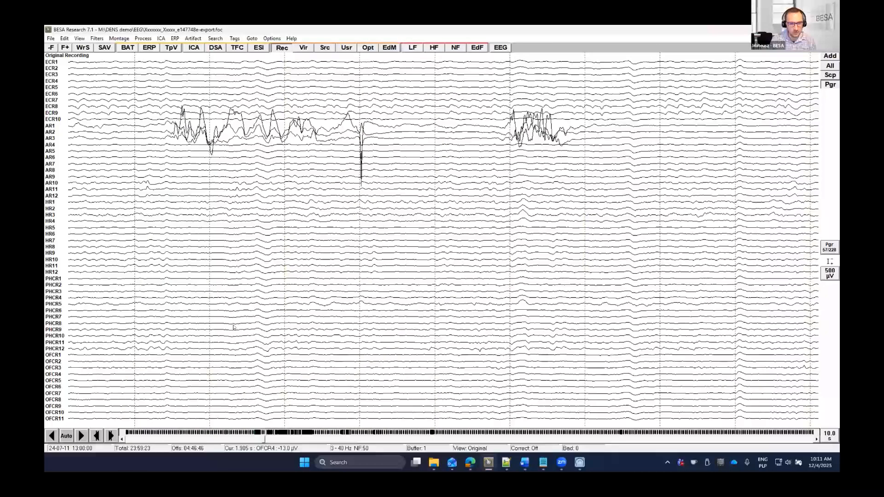
right_click(271, 341)
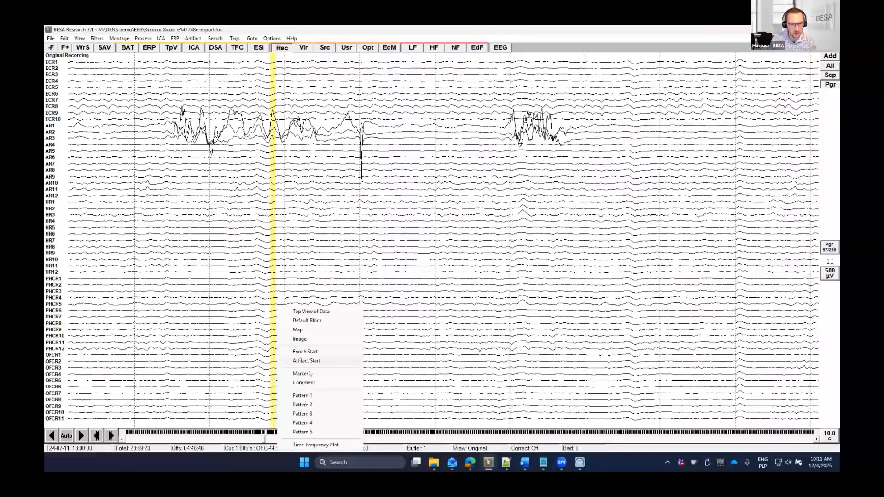
left_click(301, 373)
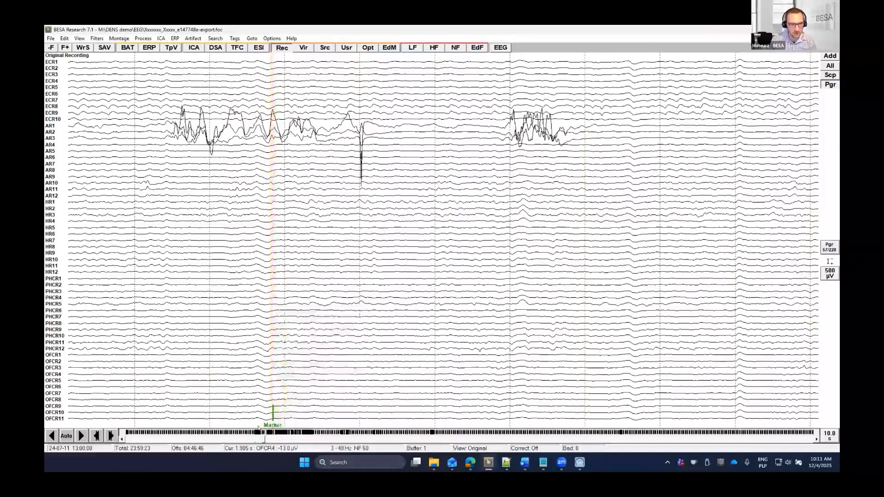
- Find the iSPW event at 12:46:00 in the event list and go to it
left_click(251, 38)
left_click(291, 168)
scroll(201, 160, "down", 6)
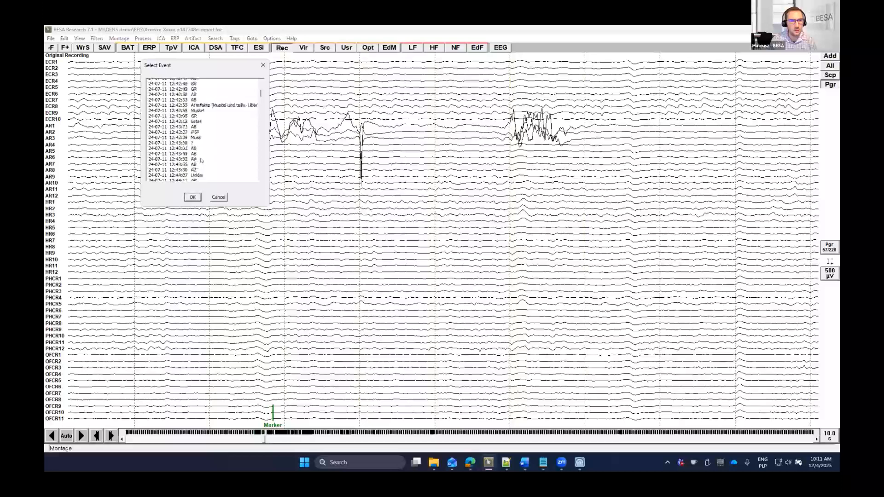
scroll(202, 157, "down", 2)
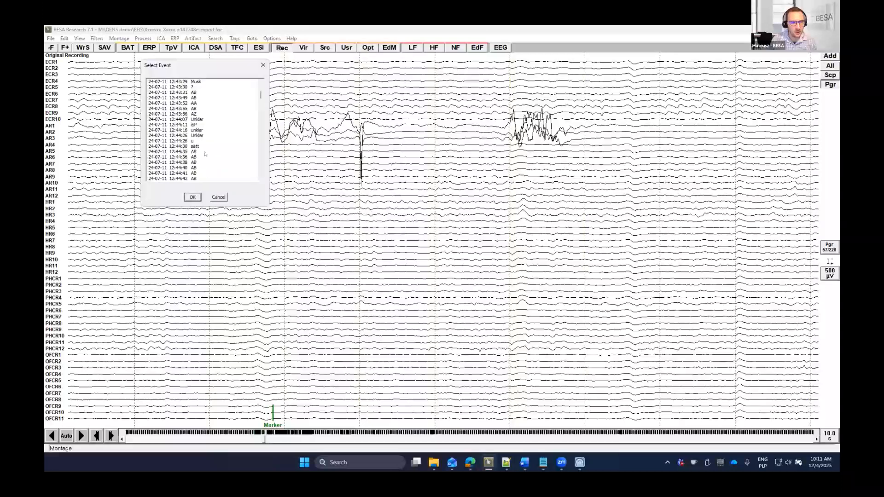
scroll(205, 154, "down", 2)
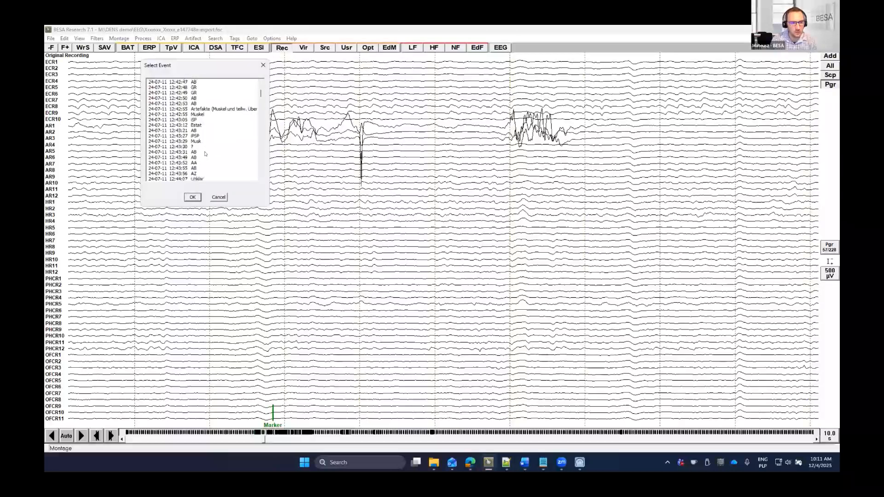
scroll(205, 154, "down", 7)
left_click(205, 152)
double_click(205, 152)
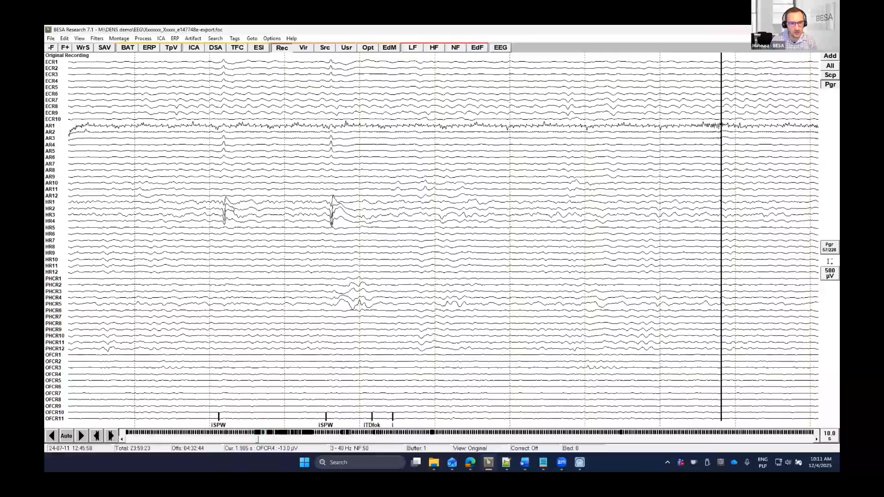
- Mark a default block around the spike at the first iSPW event on the page
right_click(225, 180)
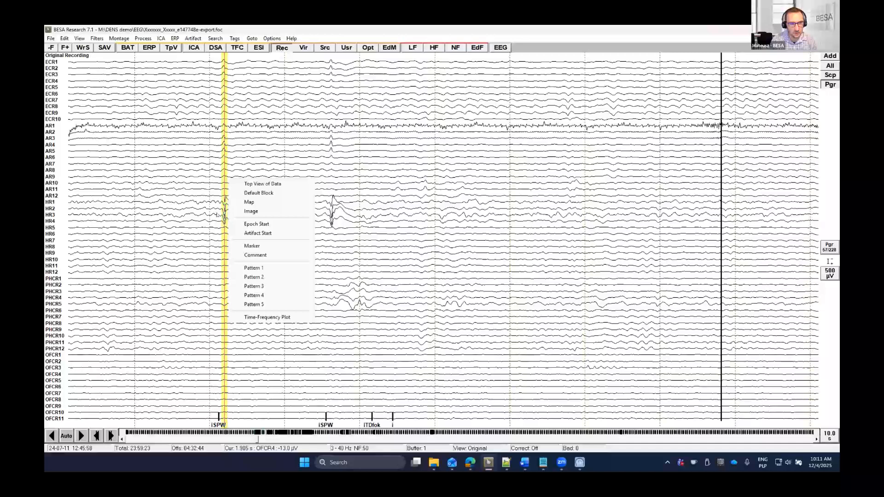
left_click(147, 215)
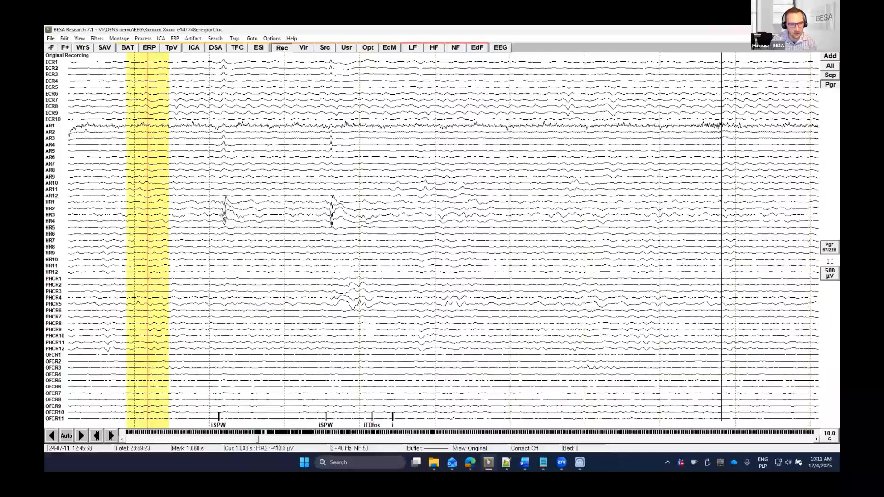
right_click(224, 215)
left_click(217, 196)
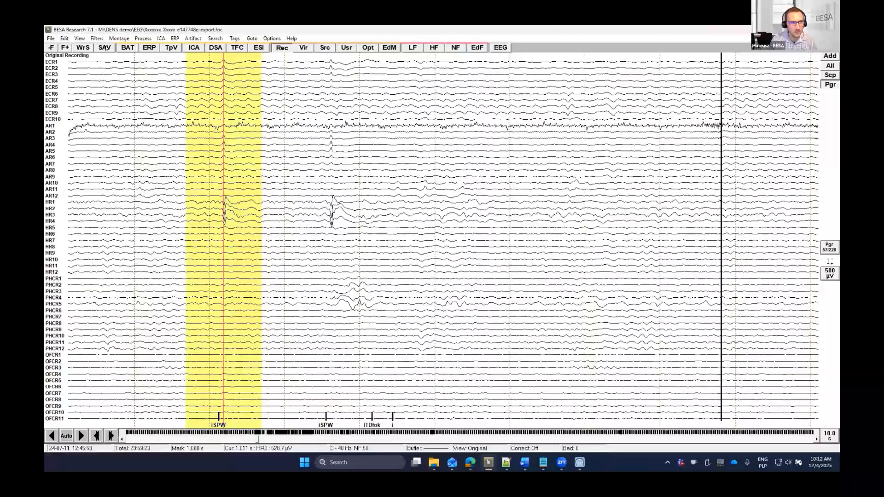
- Select channels HR1 to HR4 and run a Search Average View for the marked spike, with the search range limited to between the markers
left_click_drag(53, 203, 49, 222)
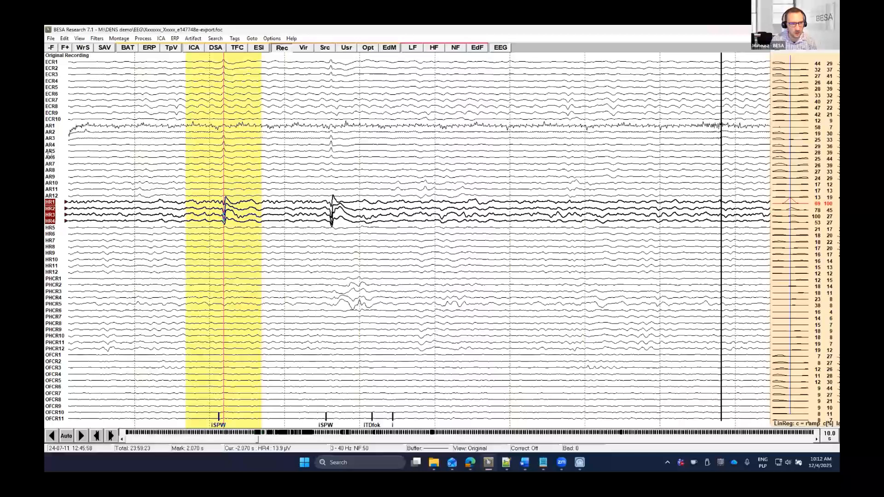
left_click(104, 47)
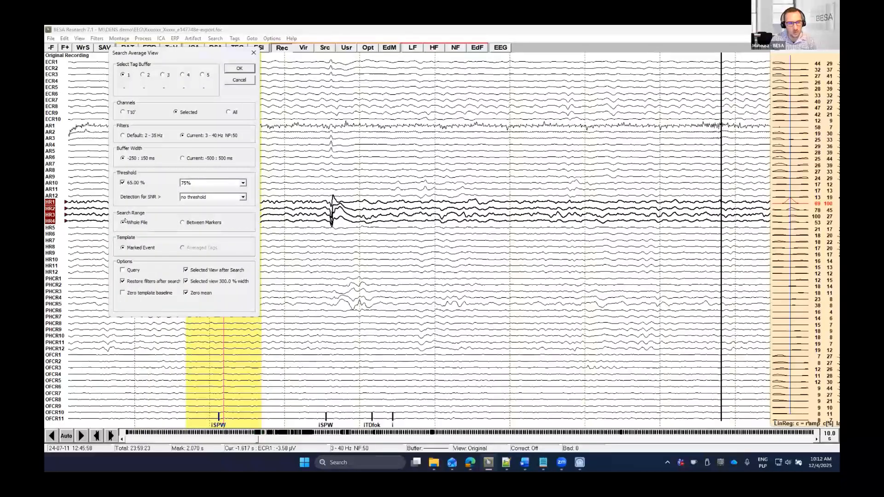
left_click(201, 225)
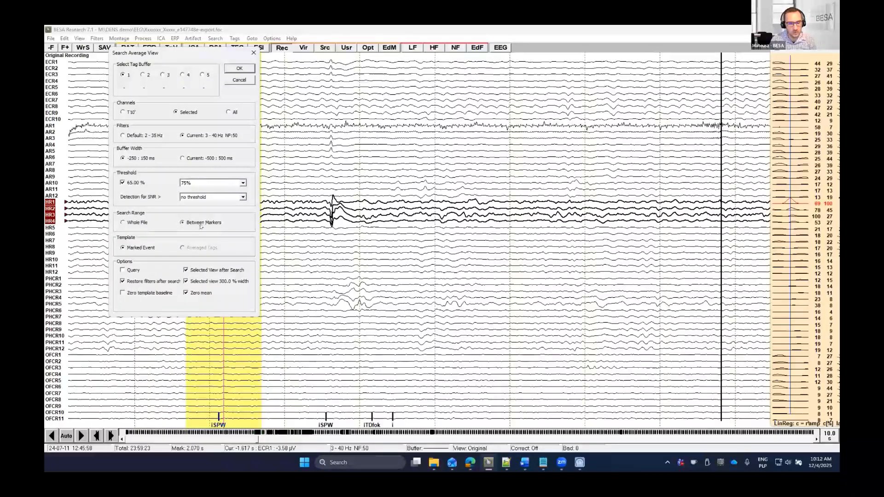
left_click(234, 68)
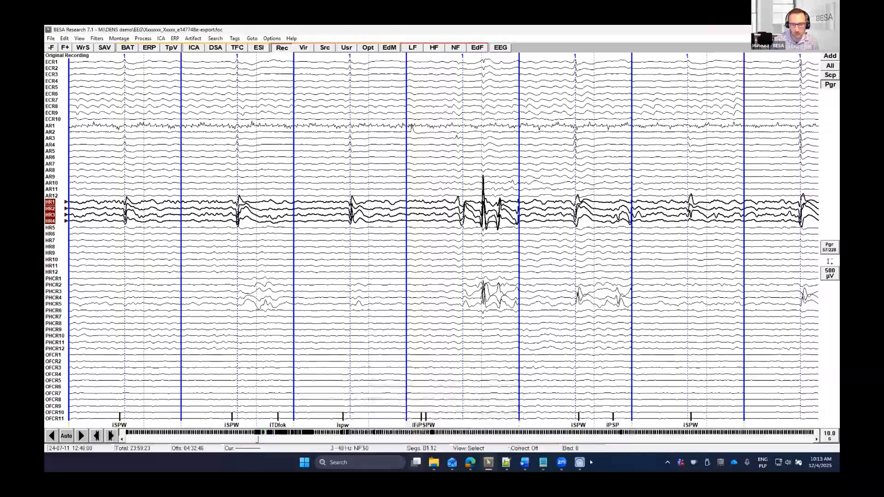
- Switch to BESA MRI, finish the forward model by saving the coregistration project under the proposed name, and close the program
mouse_move(581, 465)
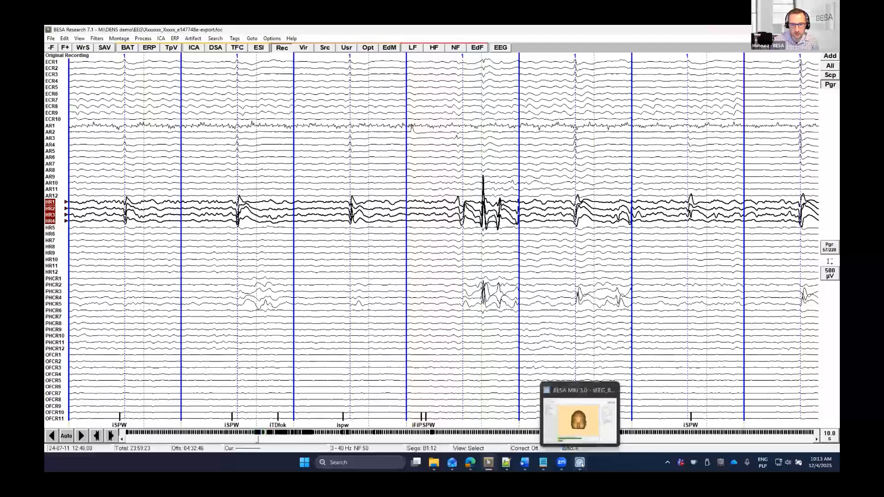
left_click(578, 417)
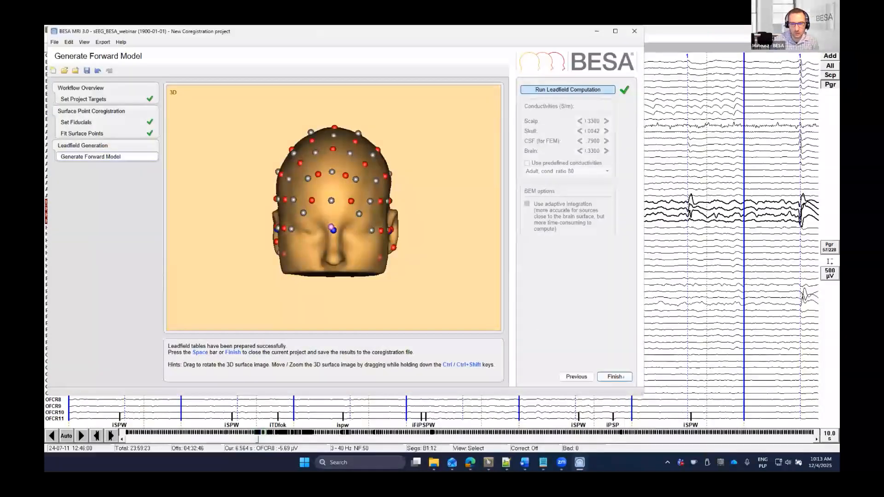
left_click(616, 377)
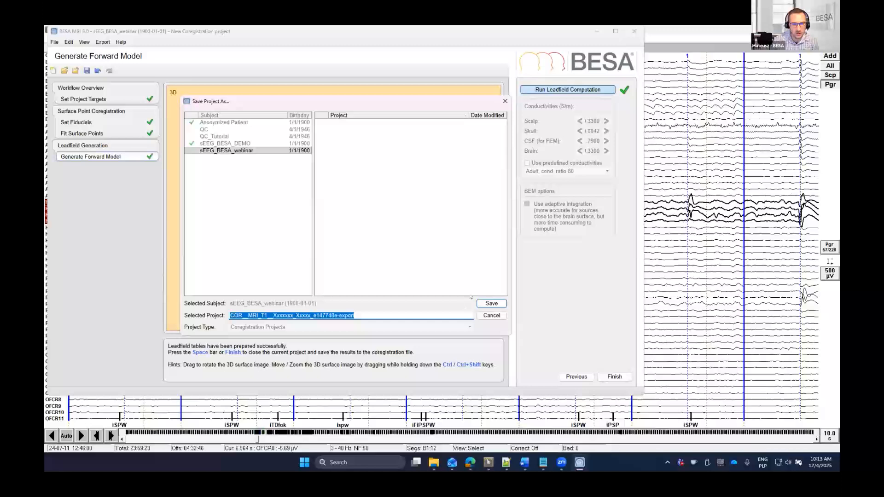
left_click(492, 304)
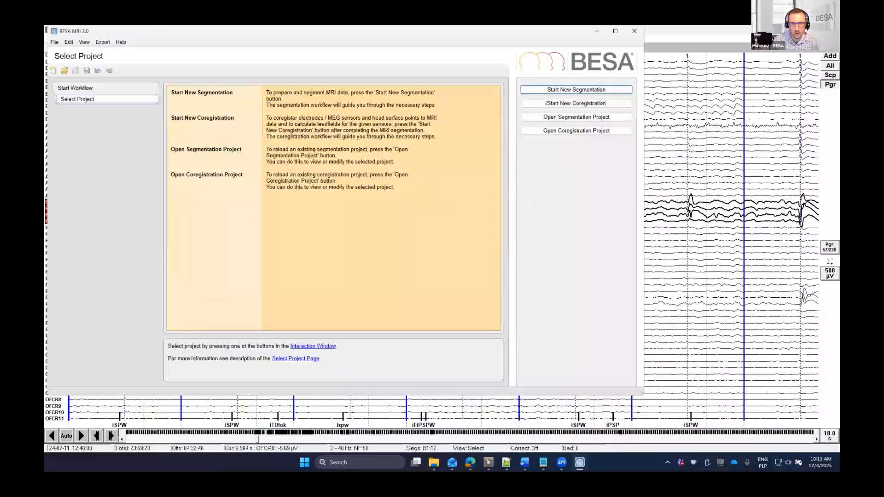
left_click(634, 31)
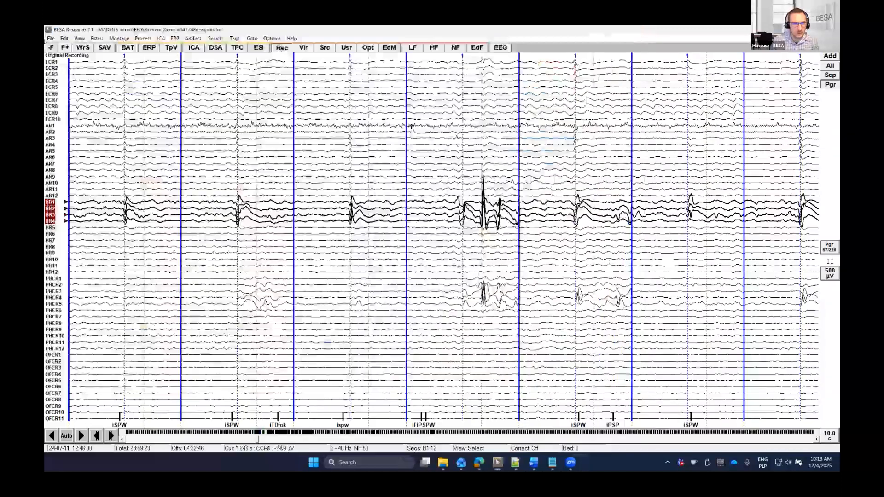
- In BESA Research, apply the newly saved MRI coregistration to the recording
left_click(50, 38)
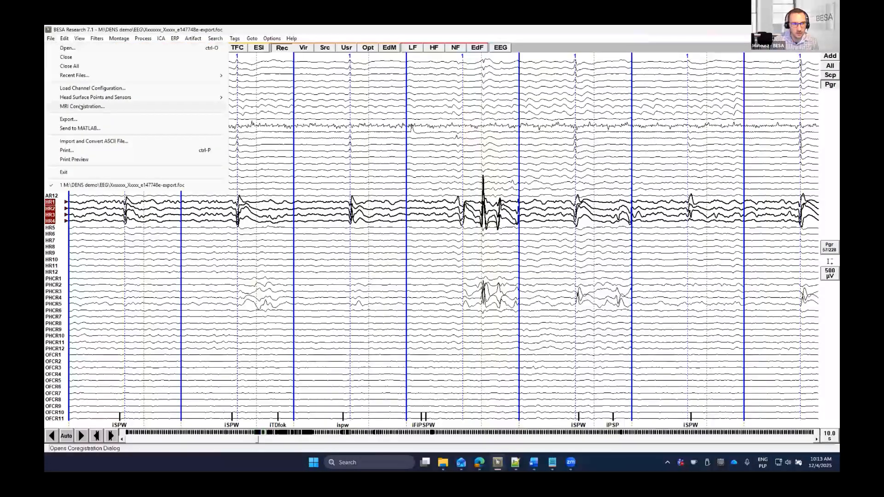
left_click(81, 107)
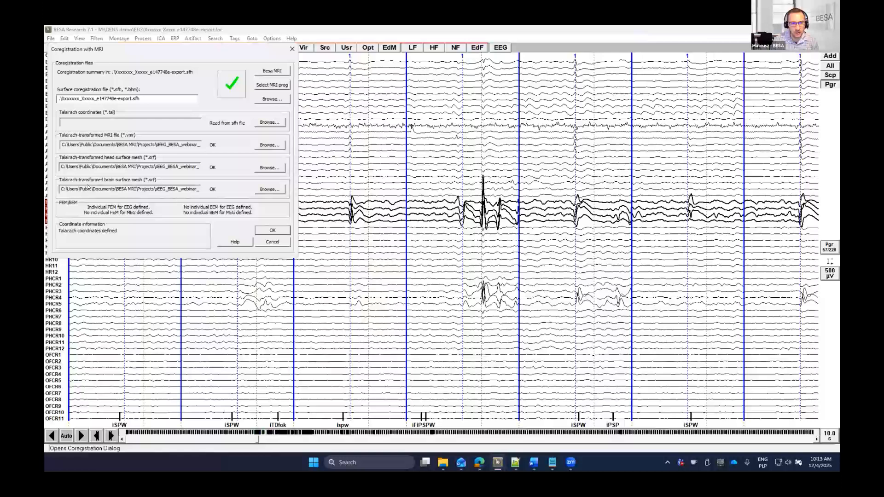
left_click(271, 230)
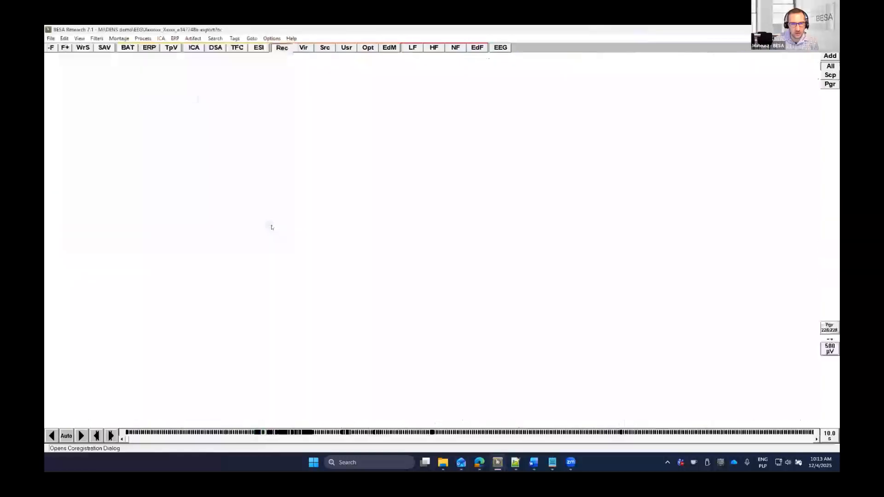
- View only the epochs tagged Pattern 1 and limit the polygraphic display to the first quarter of channels
left_click(80, 38)
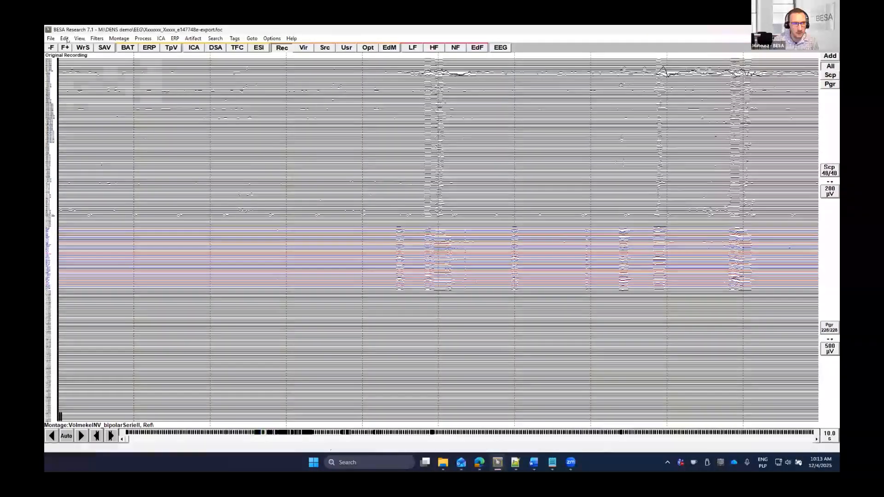
left_click(92, 66)
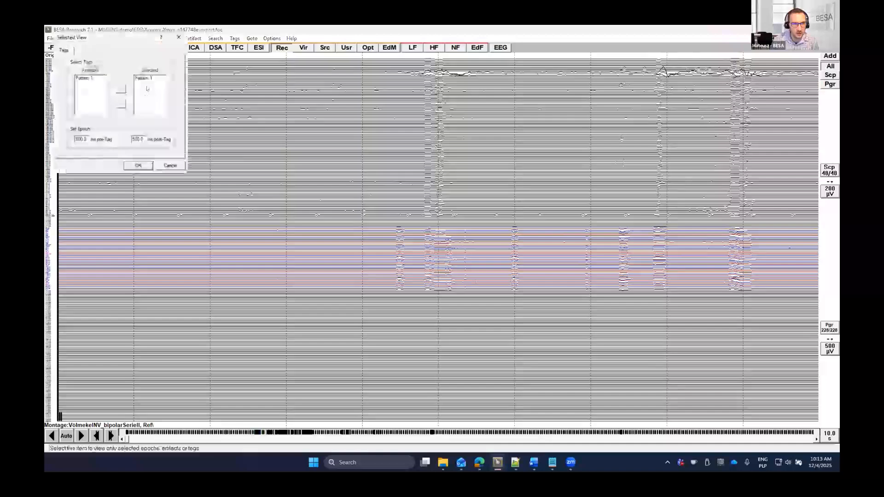
left_click(134, 167)
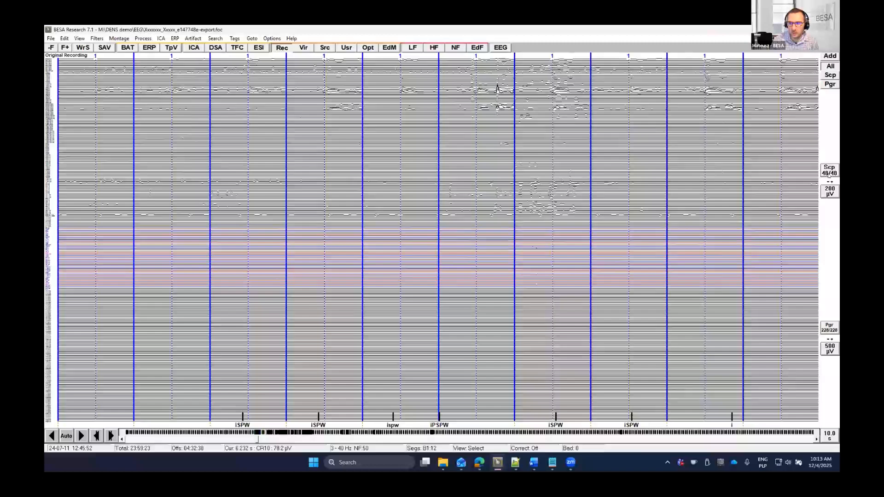
left_click(829, 327)
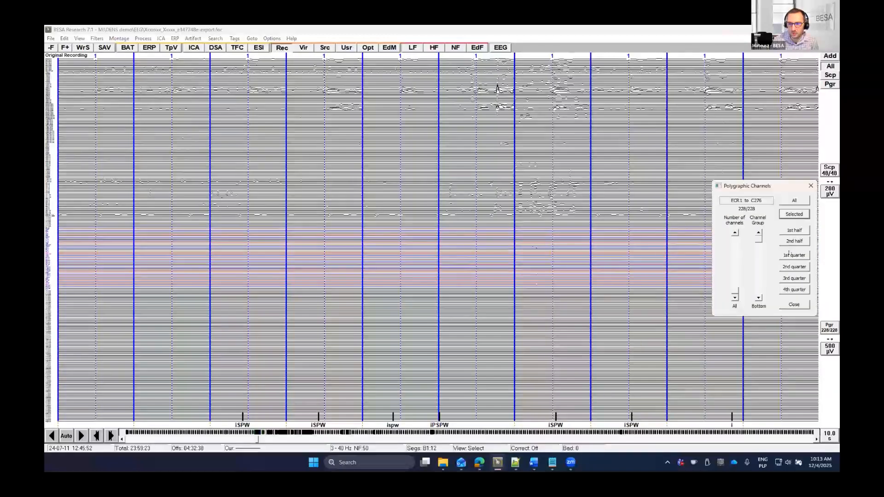
left_click(792, 255)
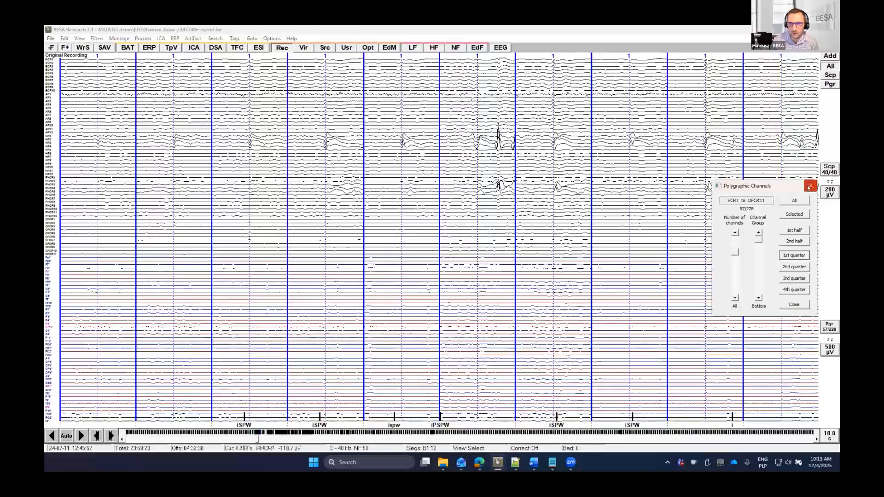
left_click(809, 186)
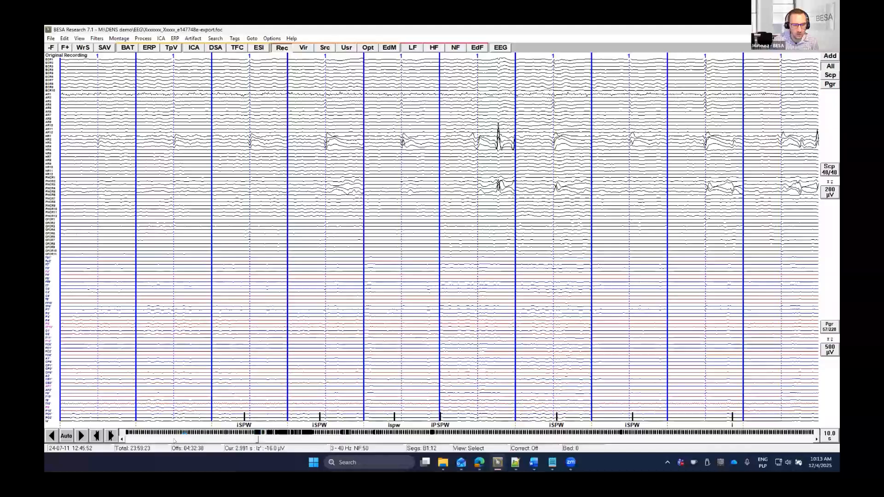
- Review the detected epochs, remove the one at the iPSPW event from the selection, and return to the continuous recording
left_click(110, 436)
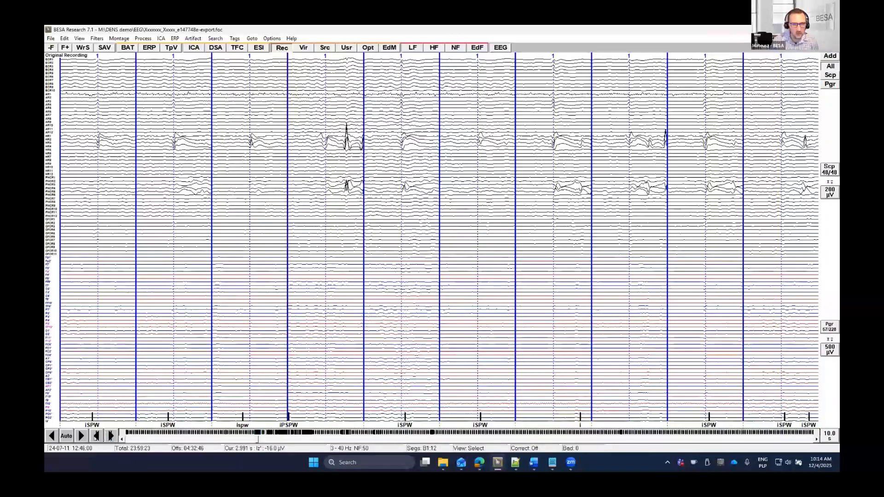
left_click(98, 437)
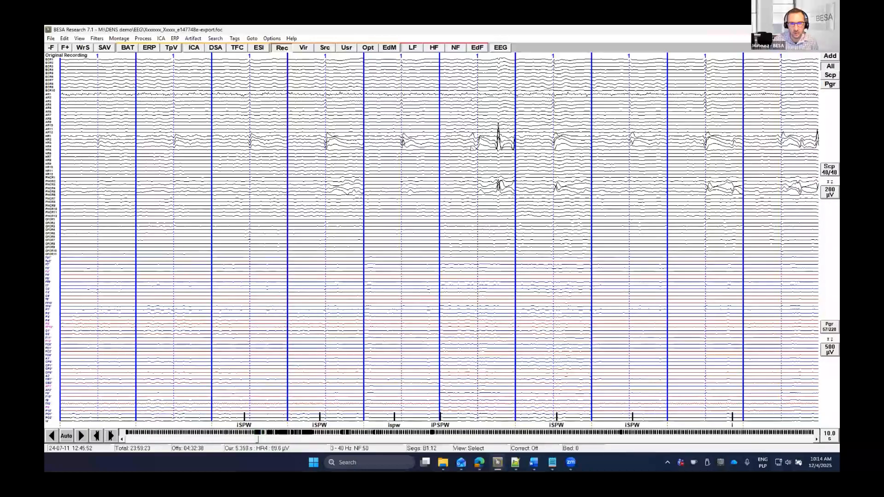
left_click_drag(470, 147, 487, 157)
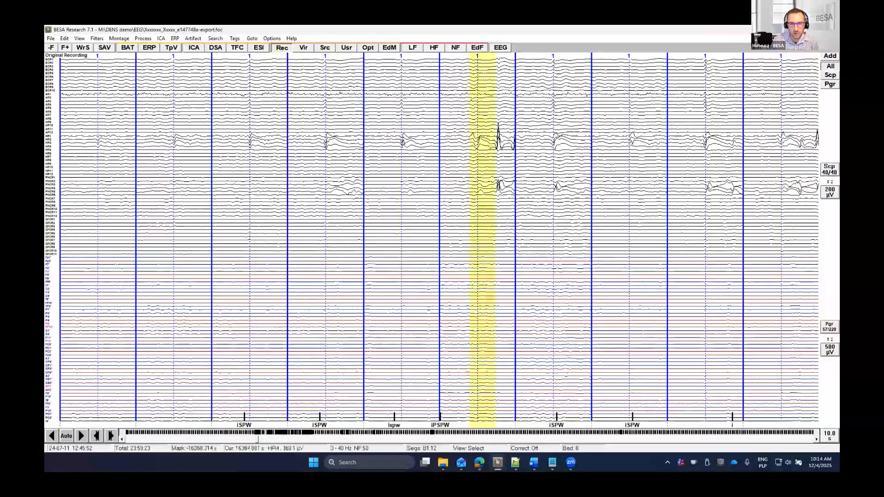
double_click(483, 168)
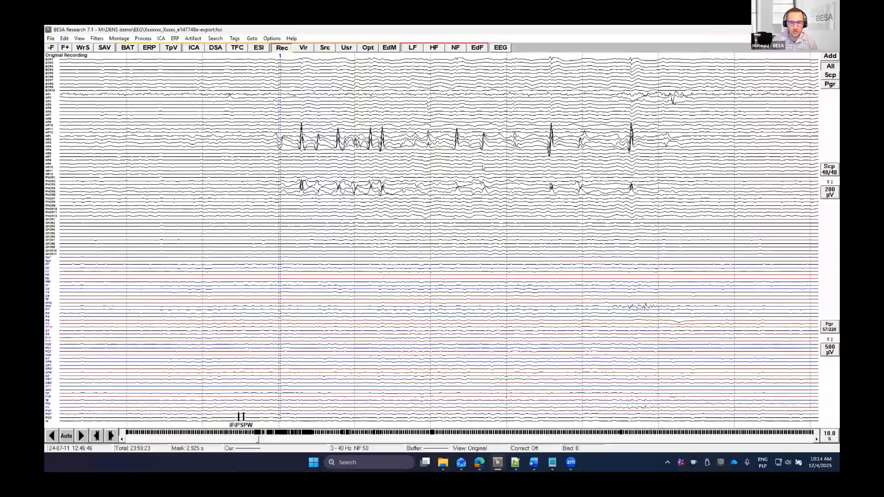
double_click(483, 167)
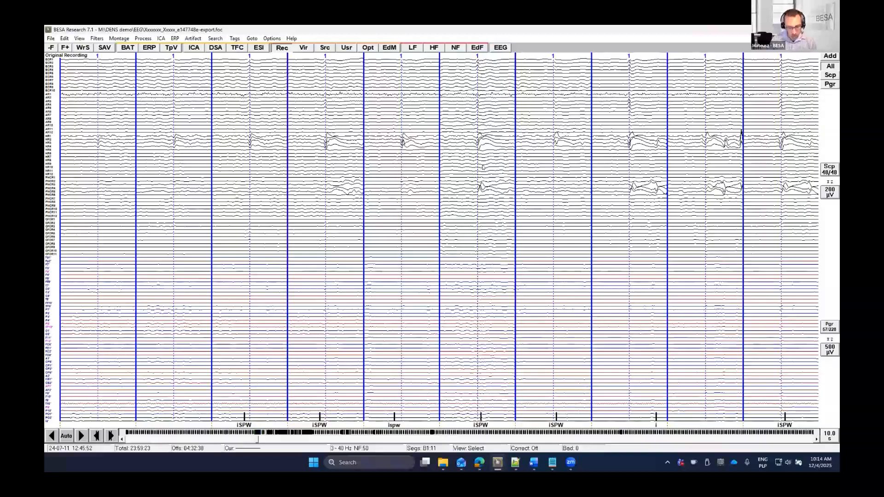
double_click(482, 166)
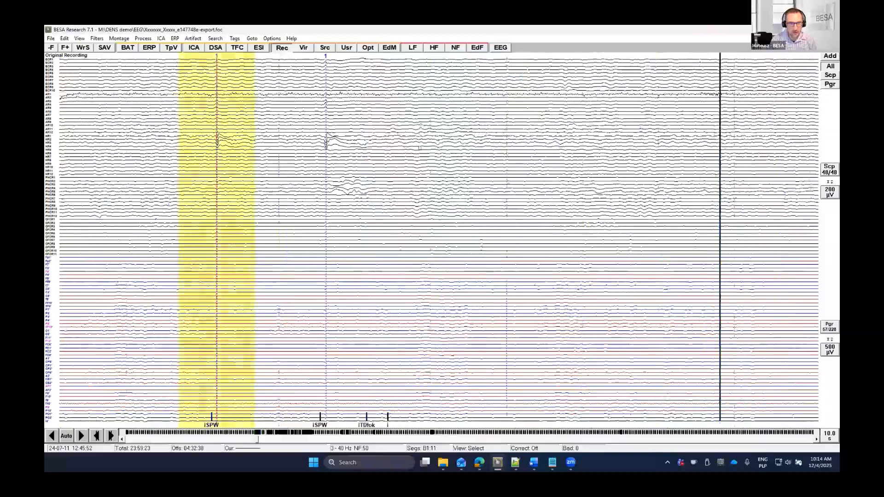
- Load the saved events from the file spikes.evt
left_click(174, 38)
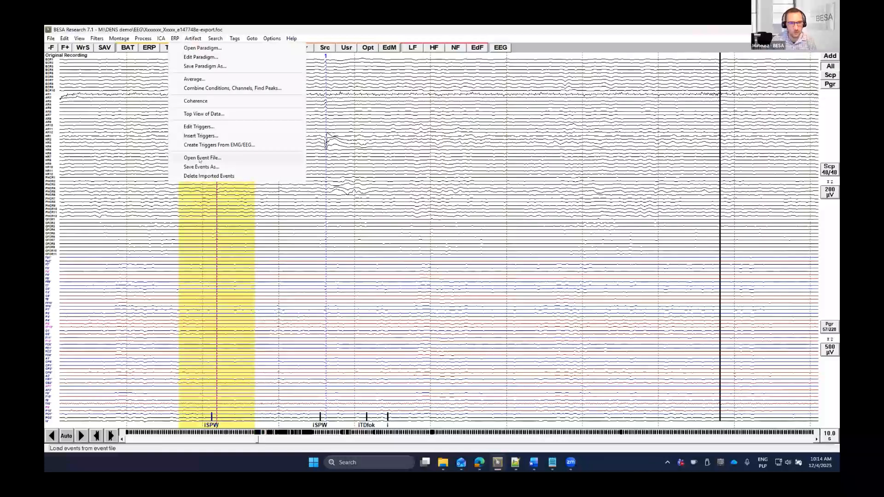
left_click(199, 158)
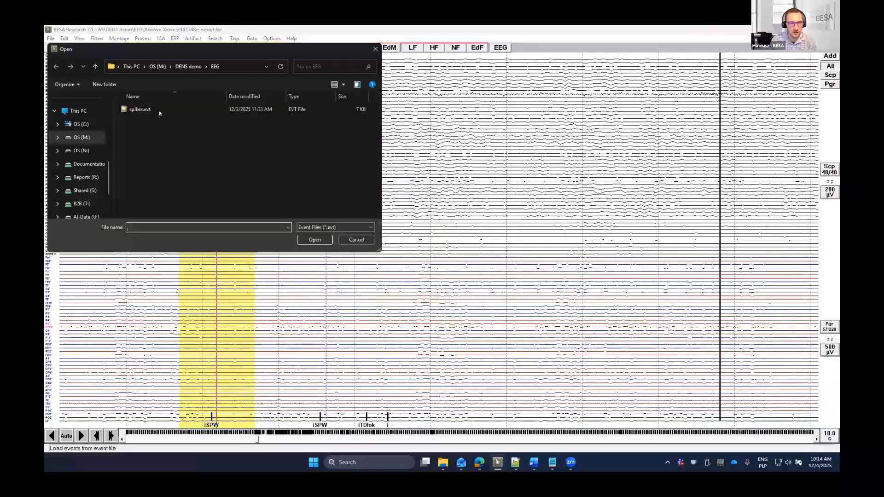
double_click(157, 108)
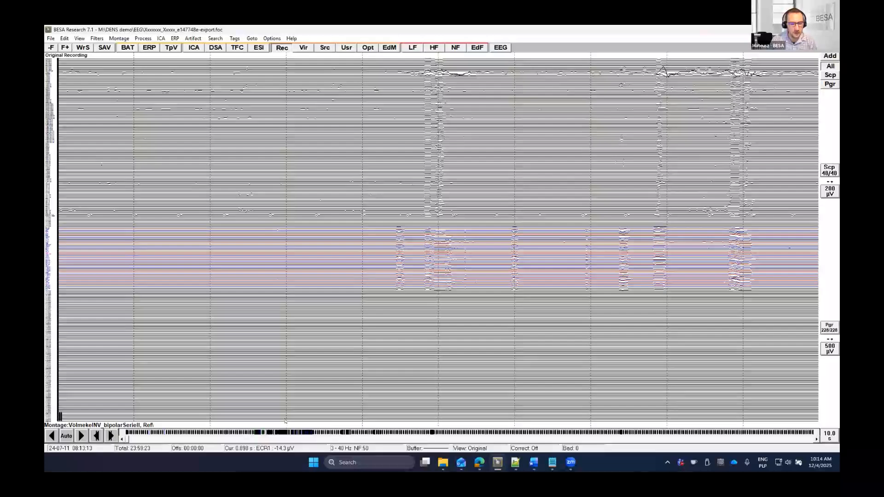
- Move to a middle part of the recording and go to the next spike tag there
left_click(175, 39)
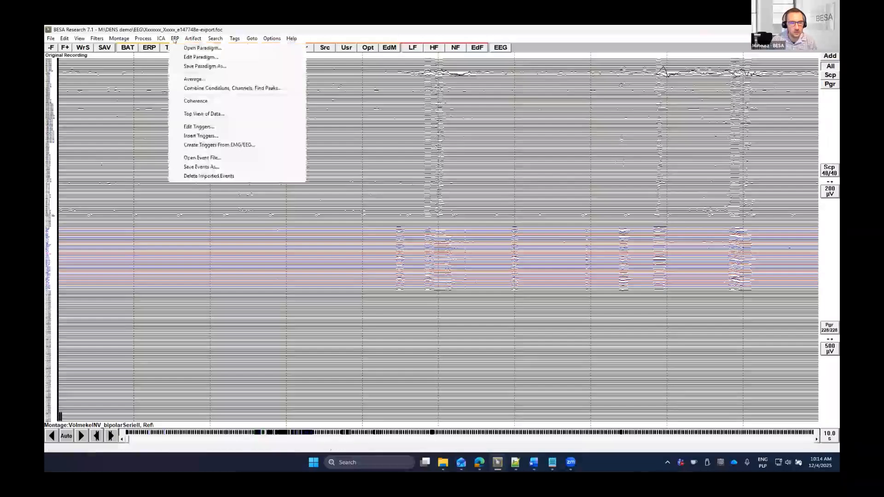
left_click(305, 433)
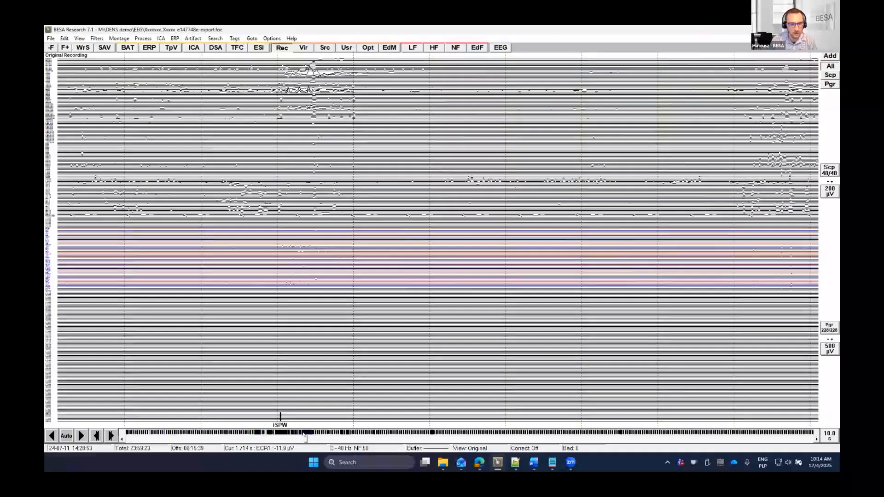
key("n")
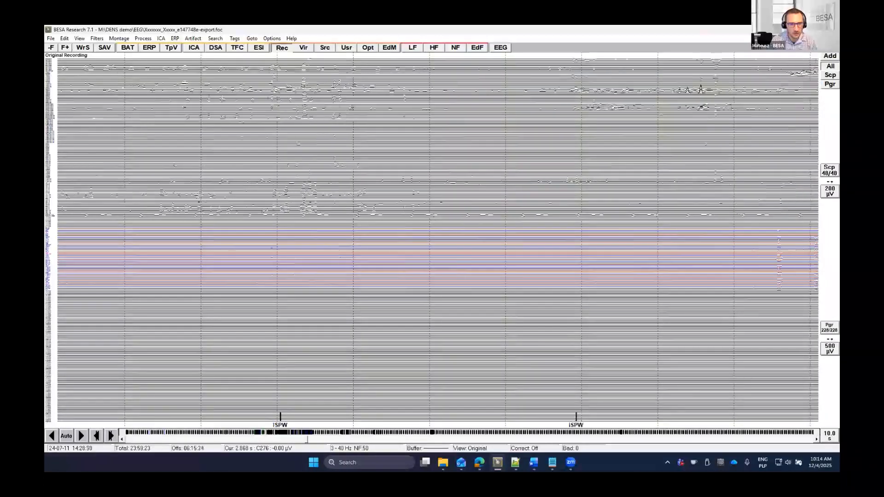
key("n")
left_click(235, 39)
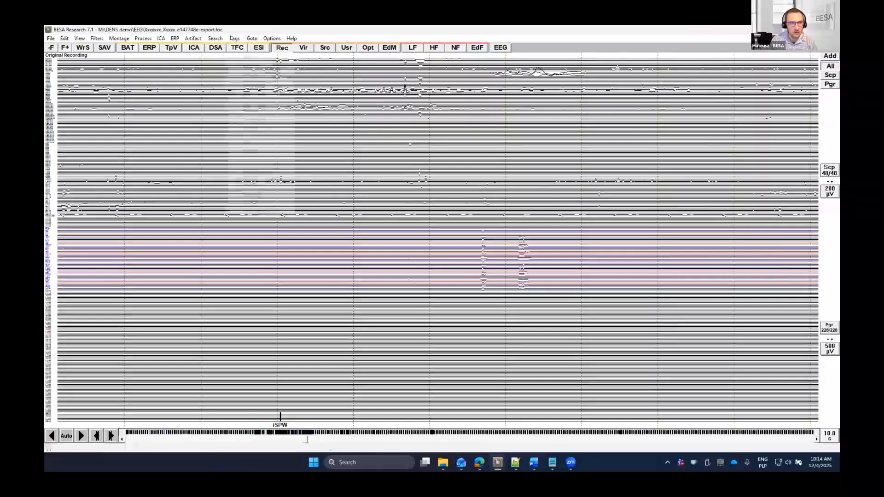
left_click(241, 48)
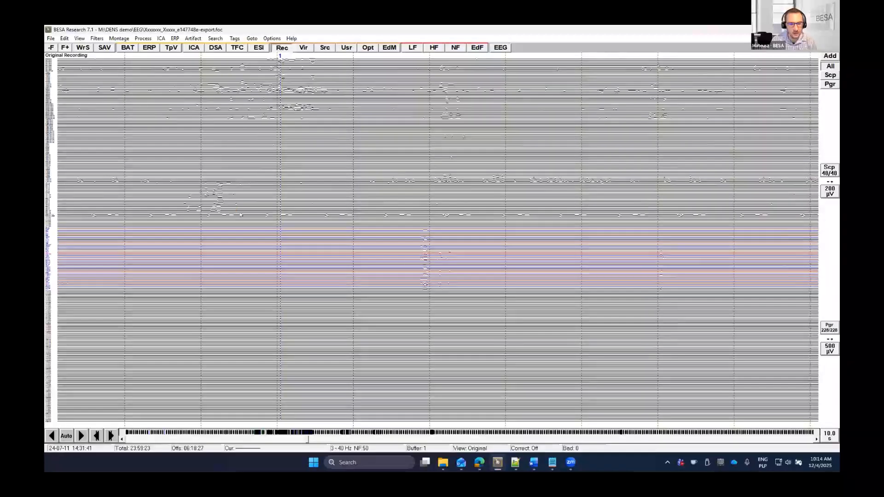
- Set the amplitude scale to 20 µV for the scalp channels and 50 µV for the polygraphic channels
key("Up")
key("Up")
key("Up")
key("Up")
key("Up")
key("Up")
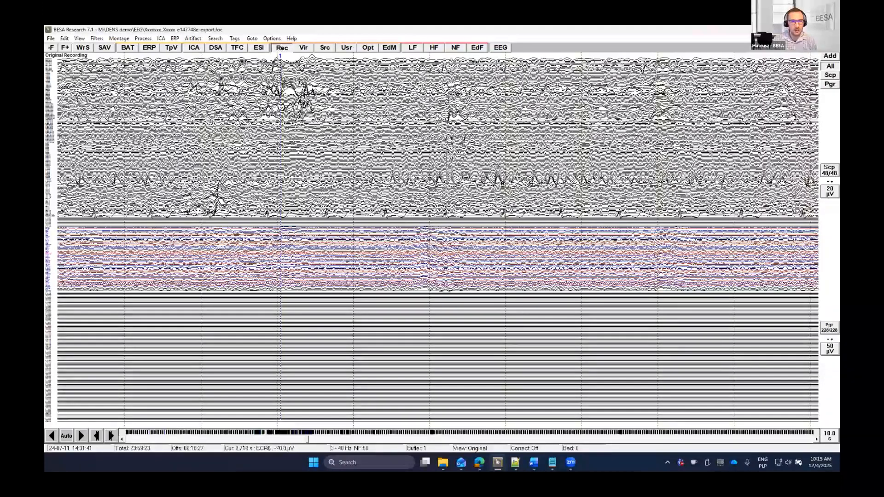
- Convert Tag 1 to trigger code 401 and apply the trigger changes
left_click(174, 38)
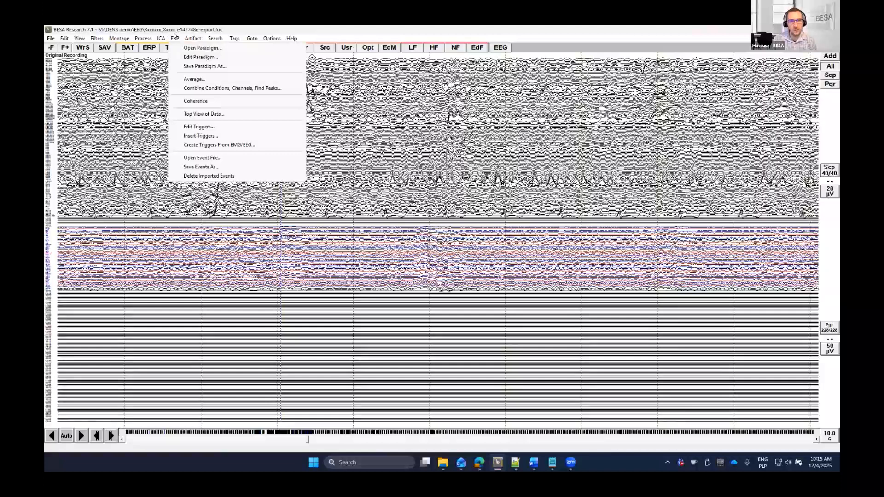
left_click(199, 126)
left_click(82, 79)
left_click(70, 87)
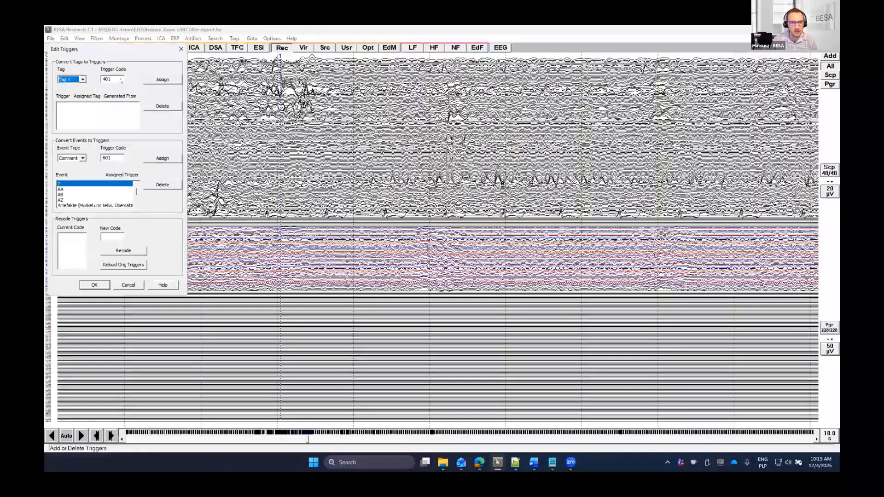
left_click(162, 79)
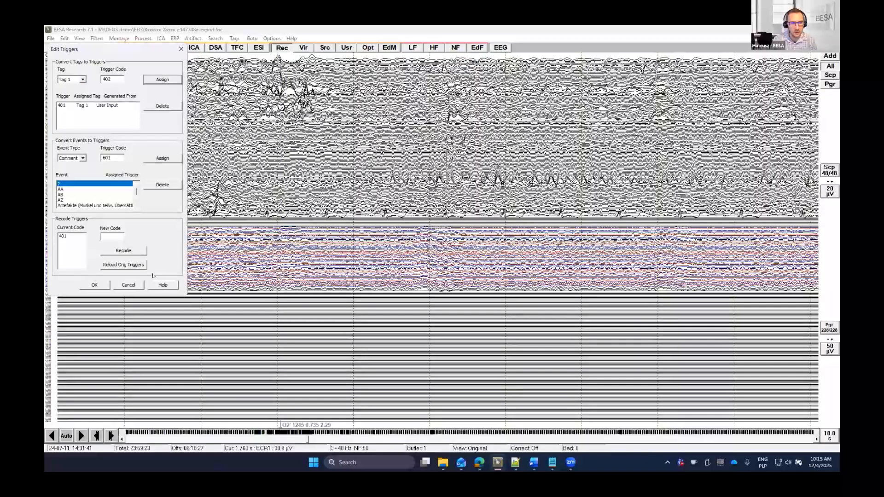
left_click(95, 285)
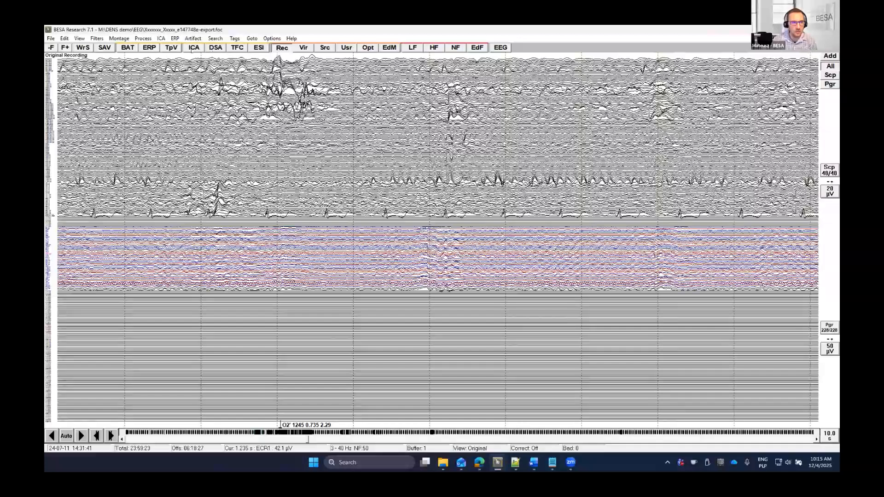
- Start an averaging paradigm without loading a paradigm file and add a condition where the current code is 401
left_click(152, 47)
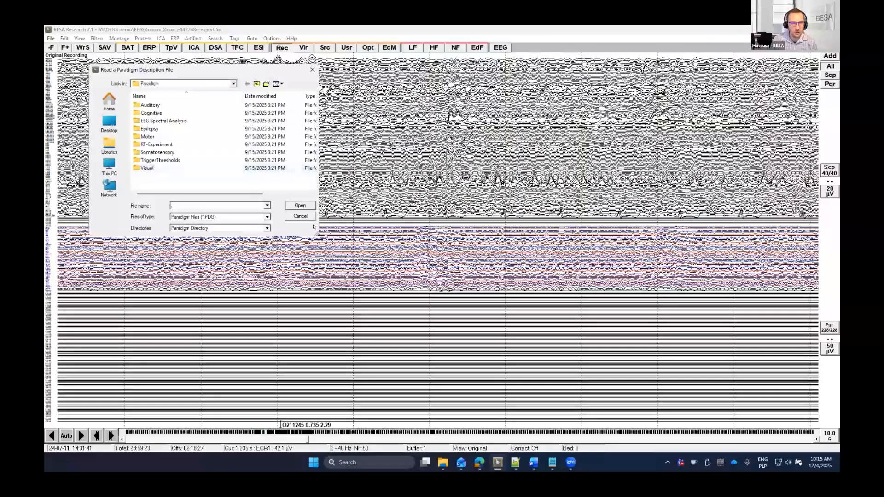
left_click(303, 216)
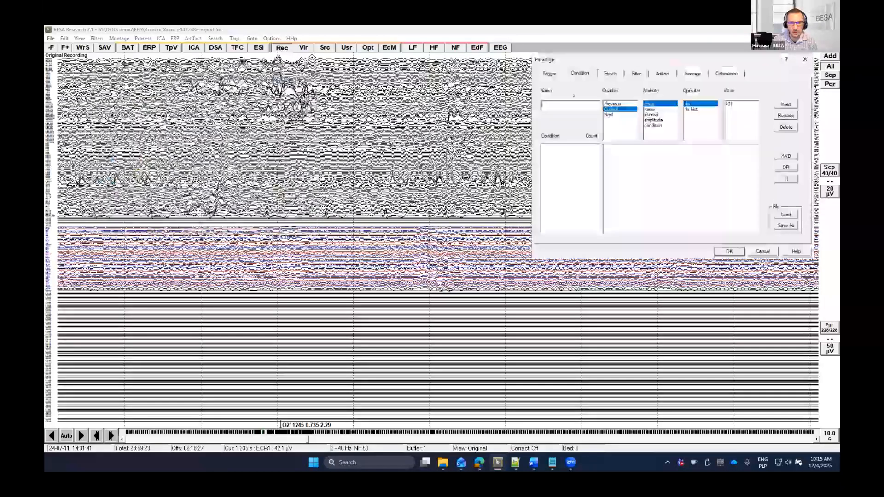
double_click(737, 103)
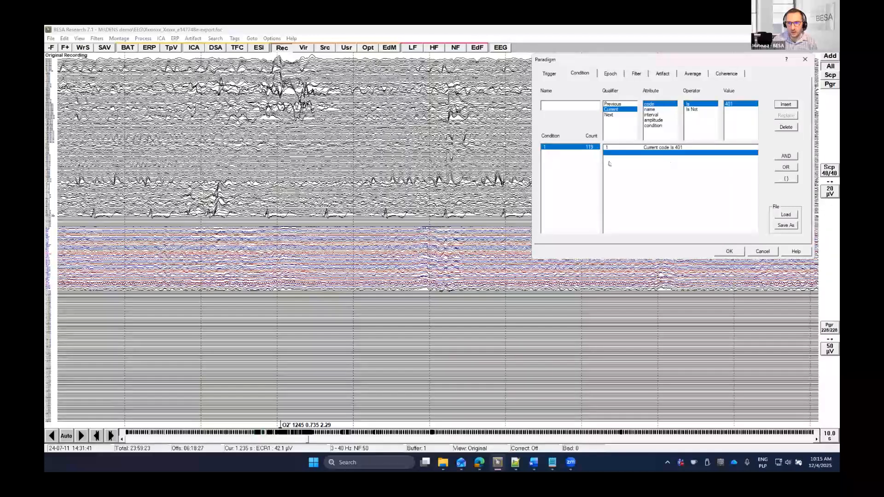
- Assign the condition an averaging epoch of -250 to 250 ms and a baseline of -250 to -150 ms
left_click(610, 73)
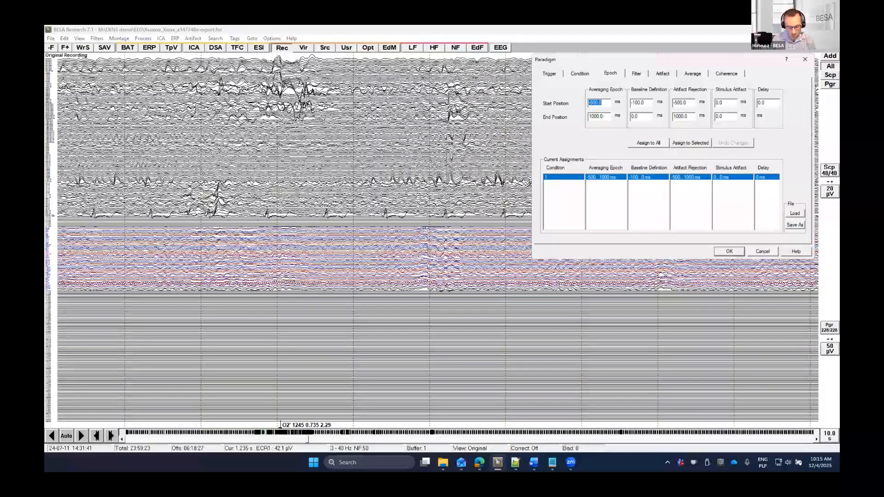
type("-250")
key("Tab")
type("25")
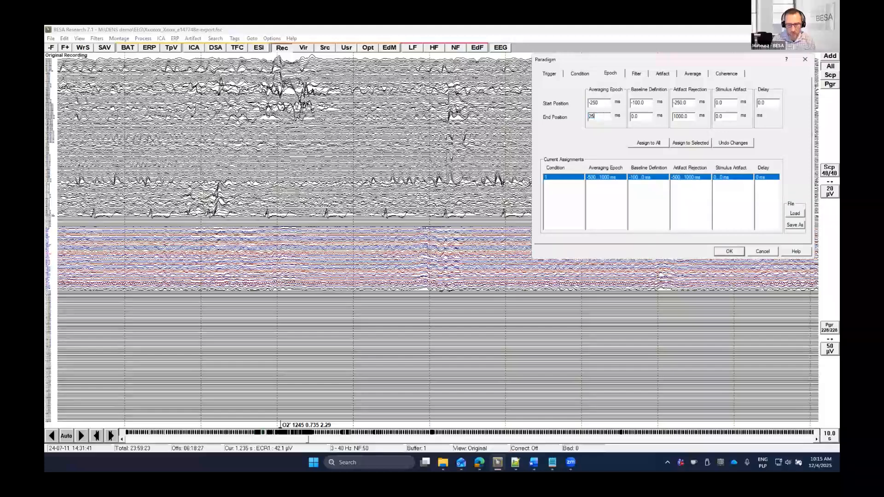
type("0")
key("Tab")
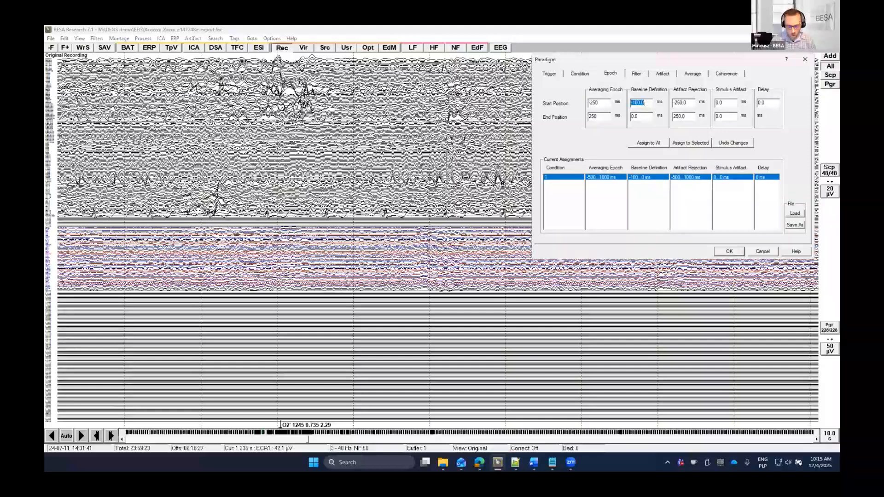
type("-250")
key("Tab")
type("-150")
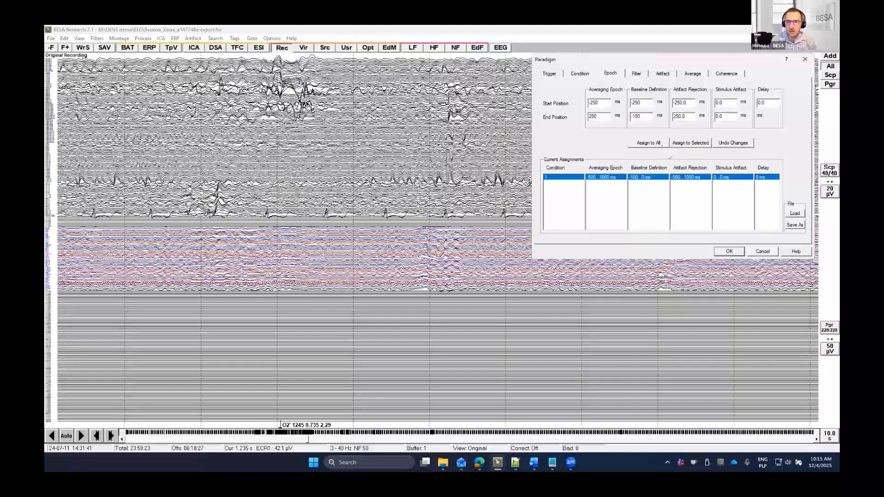
left_click(690, 143)
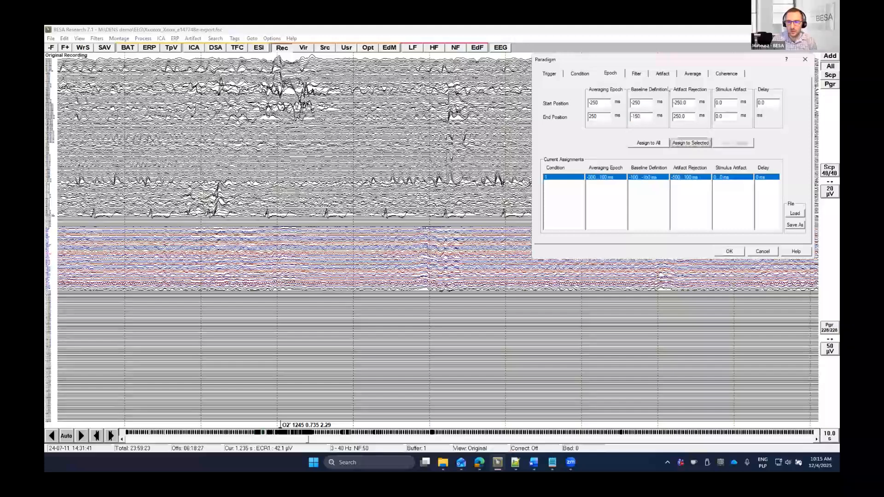
- Enable the high cutoff for the paradigm scan at 35 Hz and set the low cutoff frequency to 3 Hz
left_click(637, 73)
left_click(633, 149)
left_click_drag(602, 164, 510, 159)
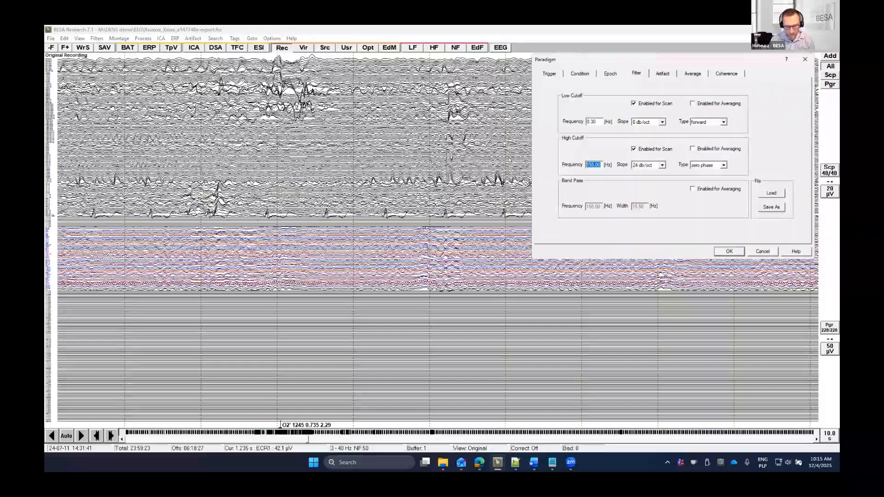
type("35")
left_click_drag(594, 122, 523, 120)
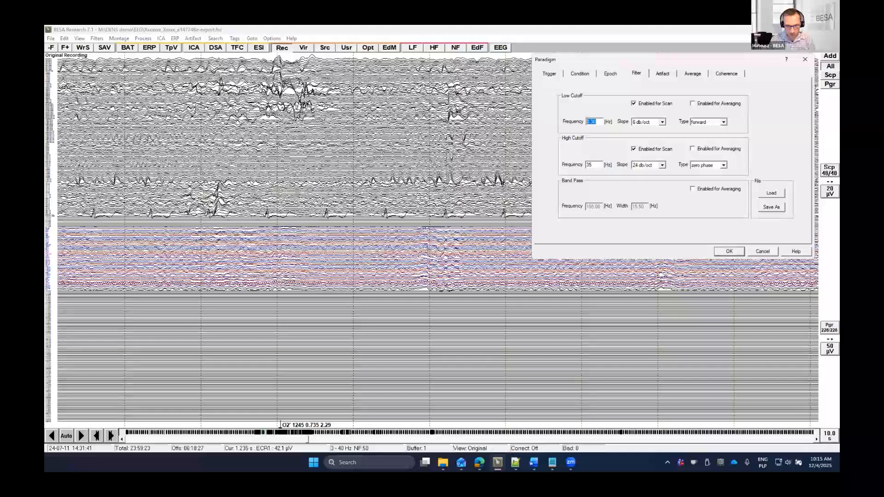
type("3")
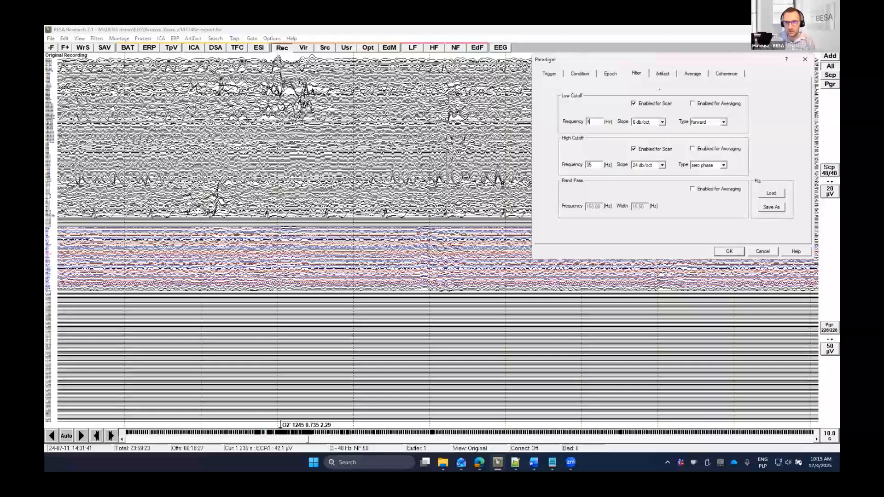
- Run the artifact scan on the spike trials and show one of the rejected high-amplitude trials in the recording
left_click(663, 73)
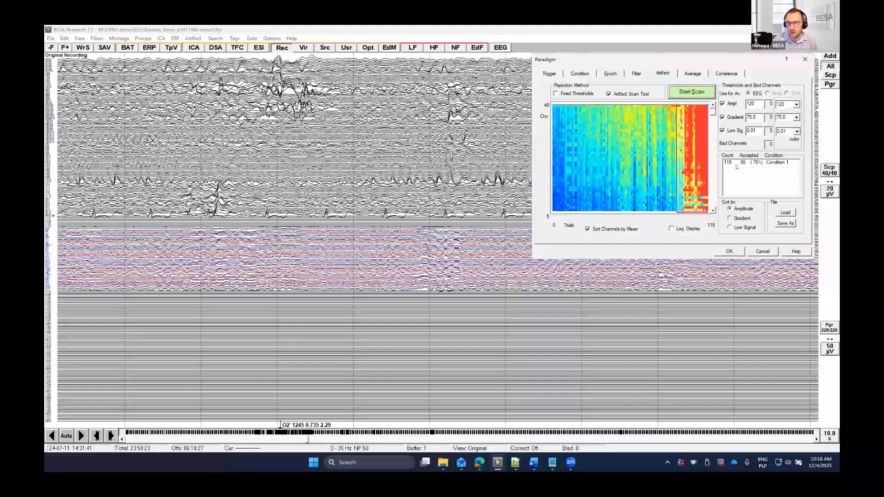
right_click(704, 134)
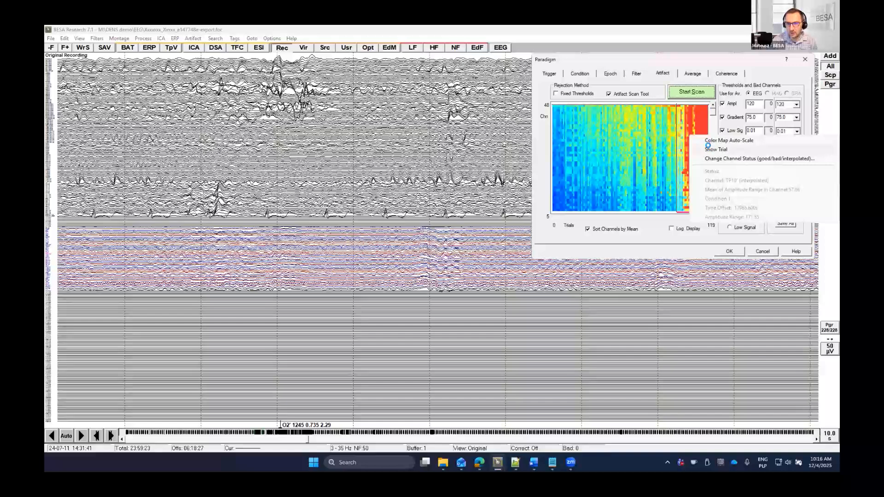
left_click(711, 150)
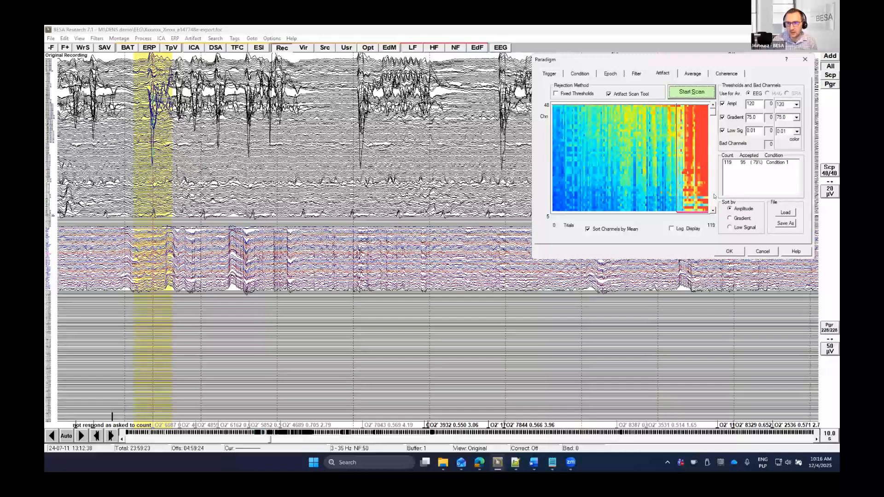
- Average the accepted trials over the whole EEG and save the average under the suggested _av.fsg name with segment comment Condition 1
left_click(692, 74)
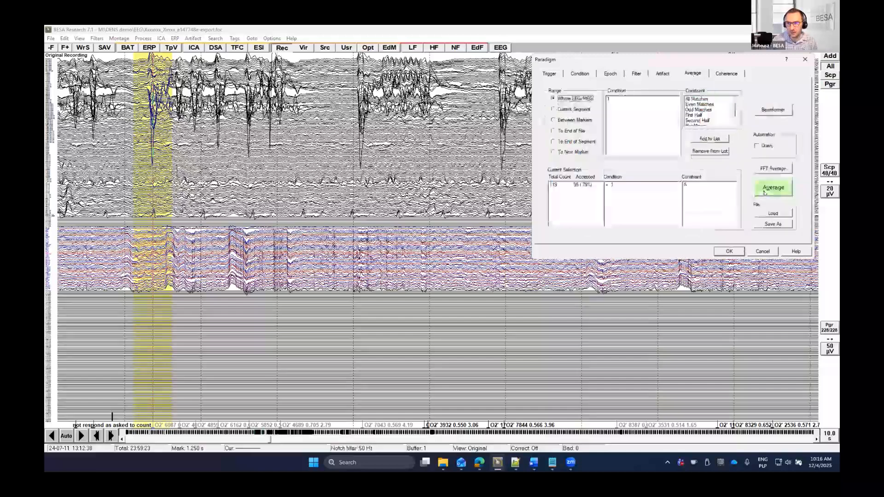
left_click(767, 185)
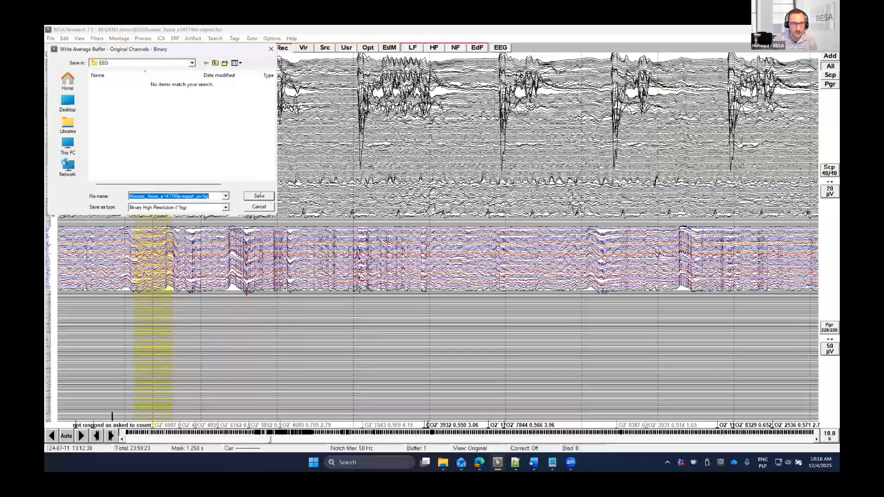
left_click(259, 196)
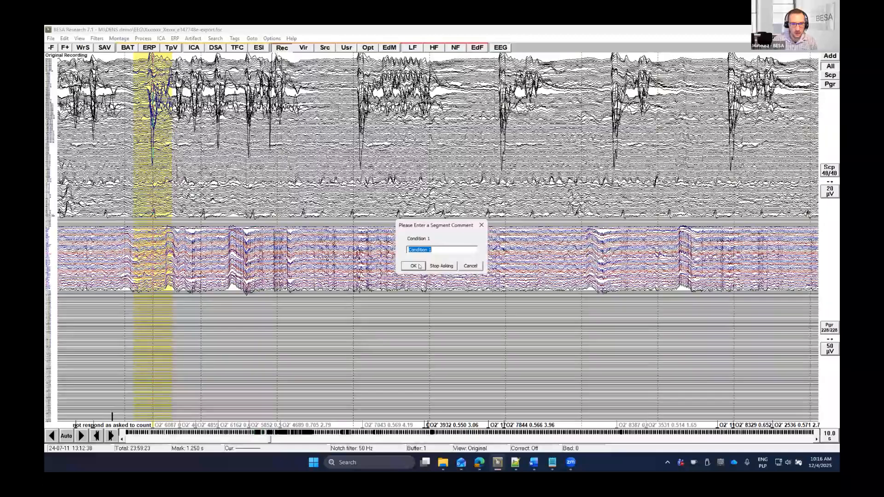
left_click(413, 266)
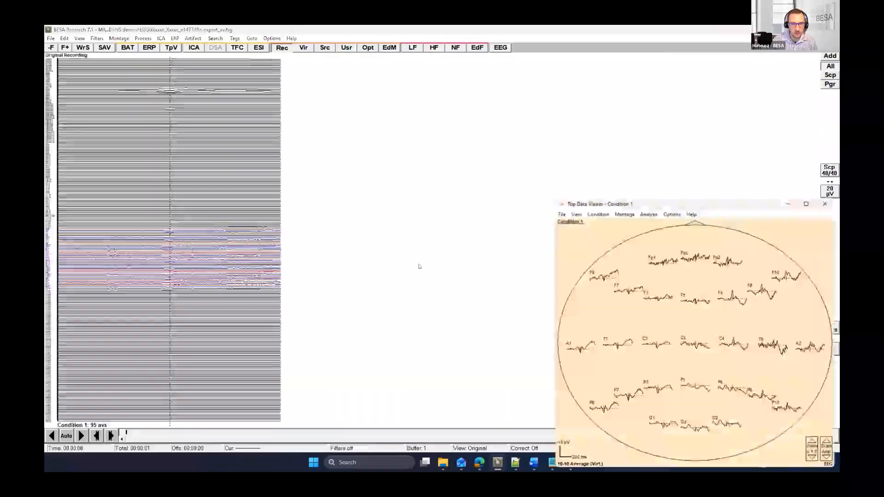
- Close the top view of the average and set the amplitude scale to 2 µV for scalp and 100 µV for polygraphic channels
left_click(827, 202)
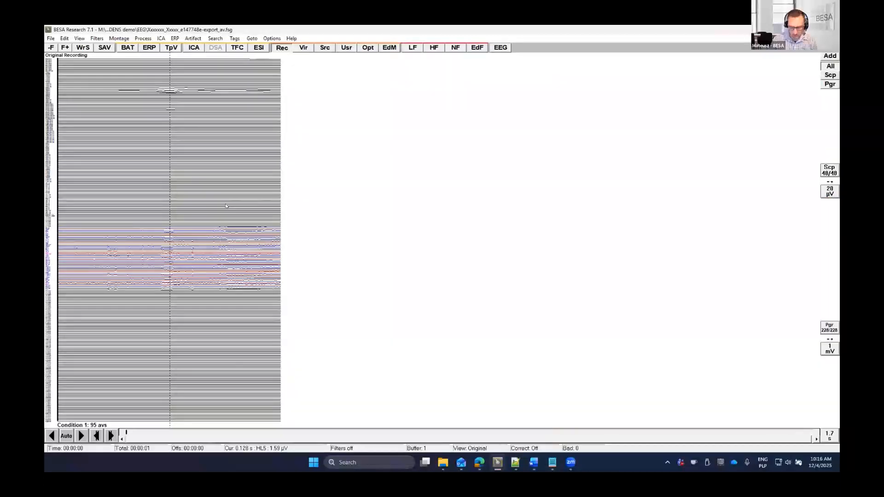
key("Up")
key("Up")
key("Up")
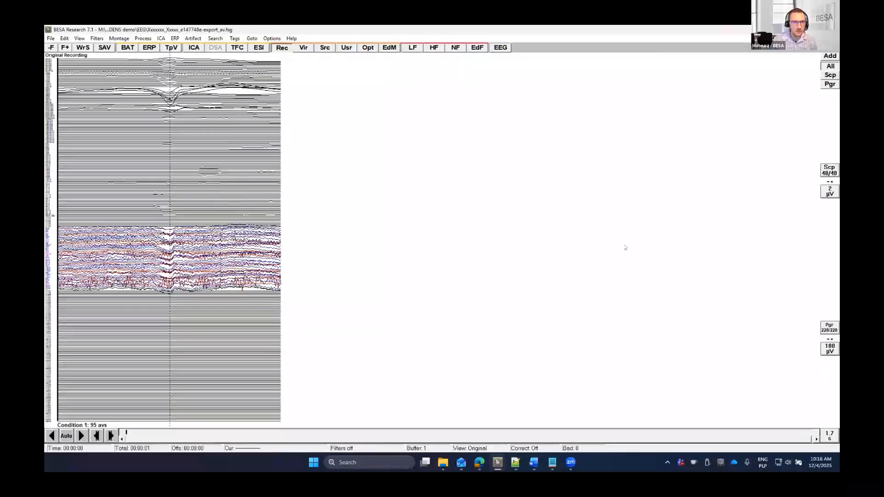
- Filter the averaged data with a 3 Hz low cutoff, a 35 Hz high cutoff and a 50 Hz notch filter
left_click(477, 47)
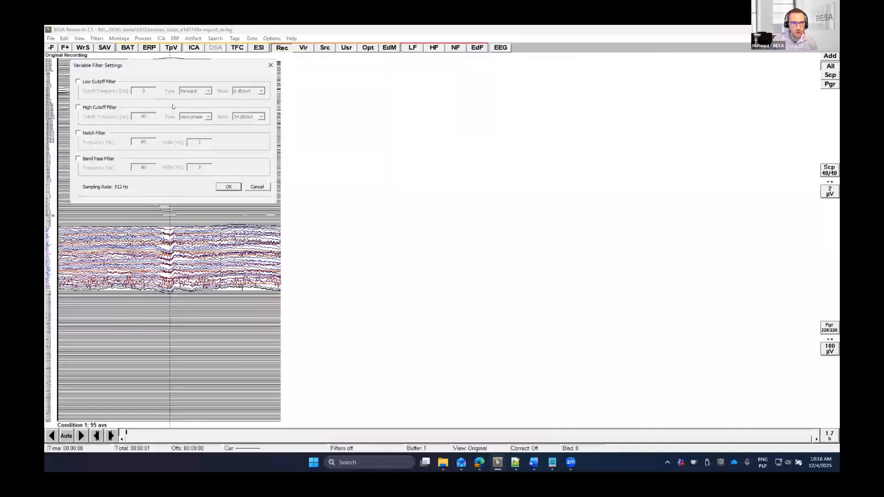
left_click(100, 109)
double_click(143, 116)
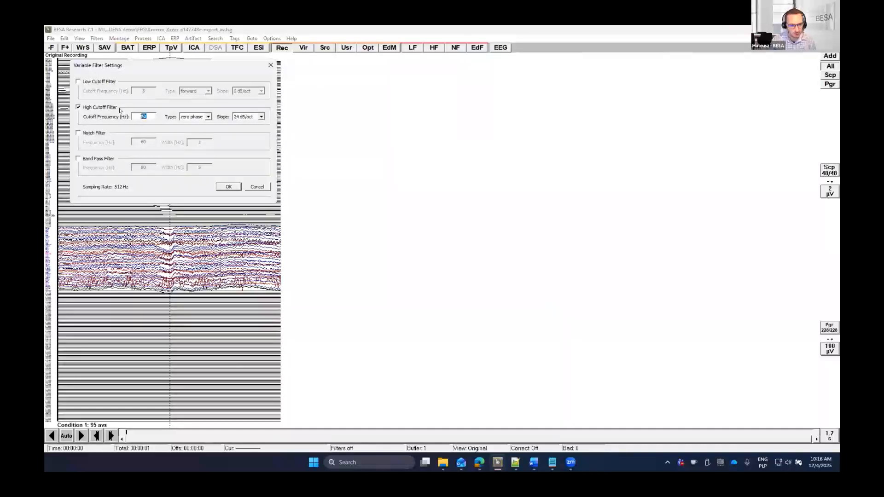
type("35")
left_click(99, 82)
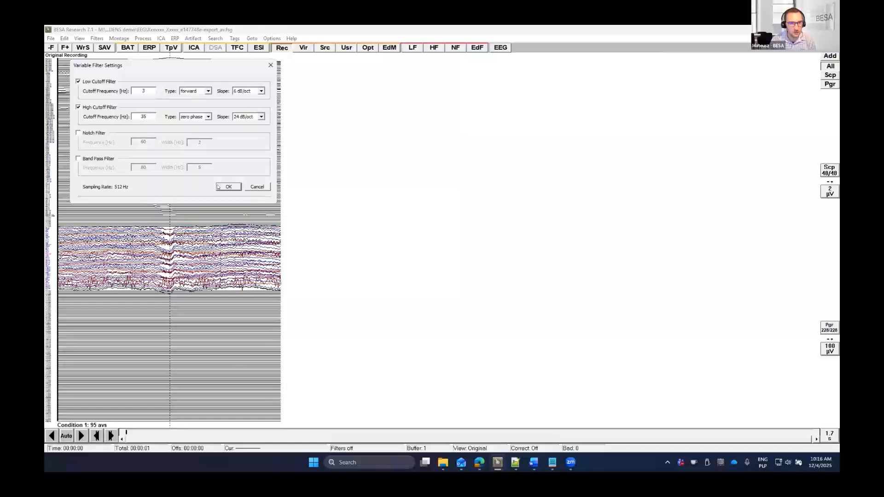
left_click(89, 132)
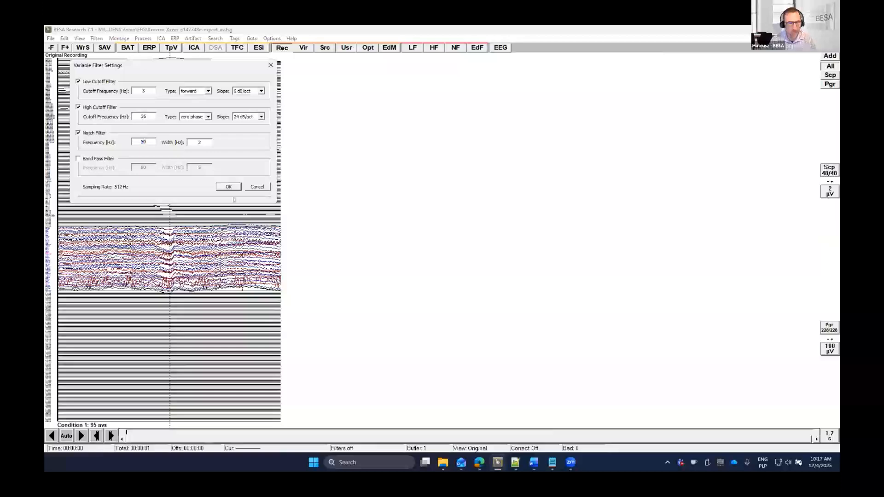
key("Return")
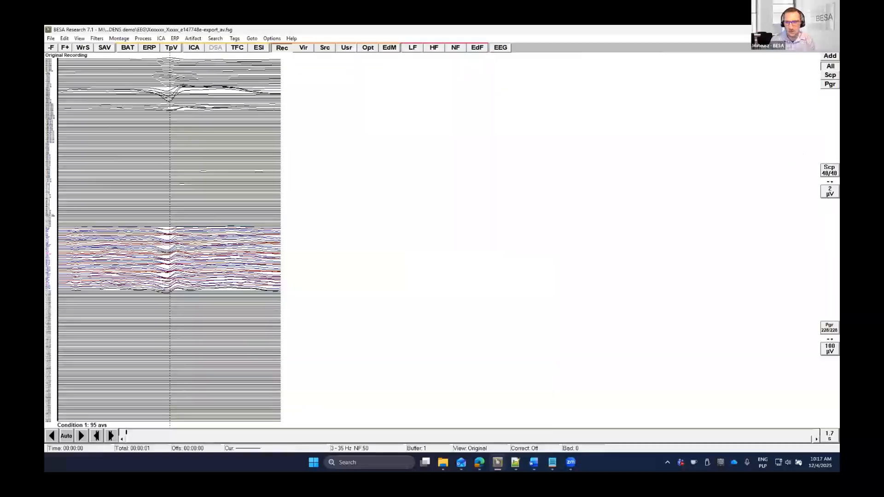
- Display only the scalp channels of the average at a 5 µV amplitude scale
left_click(829, 75)
key("Down")
key("Down")
key("Up")
- Select the interval around the averaged spike peak and set the noisy channel T10' to interpolated
left_click_drag(140, 263, 224, 248)
right_click(192, 243)
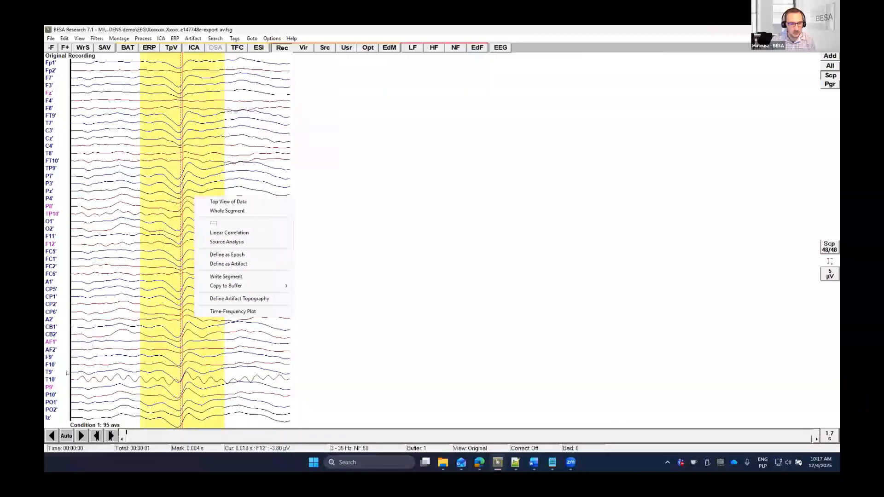
left_click(47, 379)
- Send the selected spike interval to source analysis with the 3 to 35 Hz filter settings
right_click(188, 280)
left_click(257, 277)
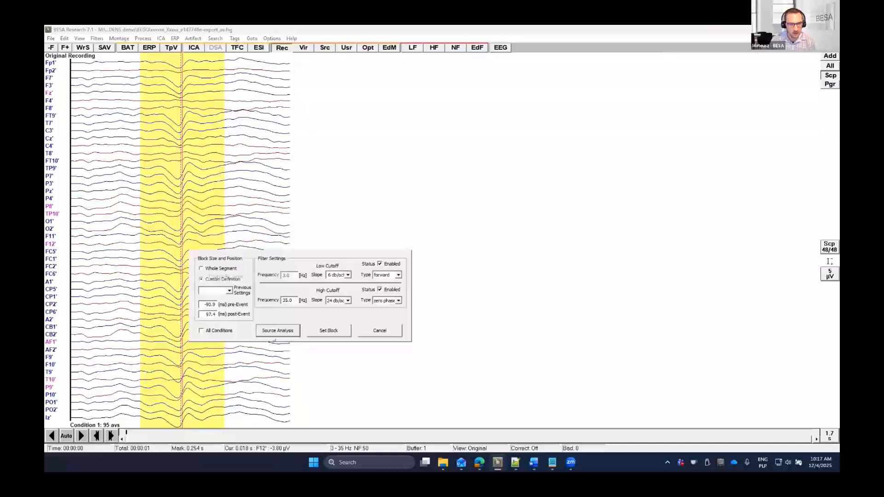
left_click(275, 328)
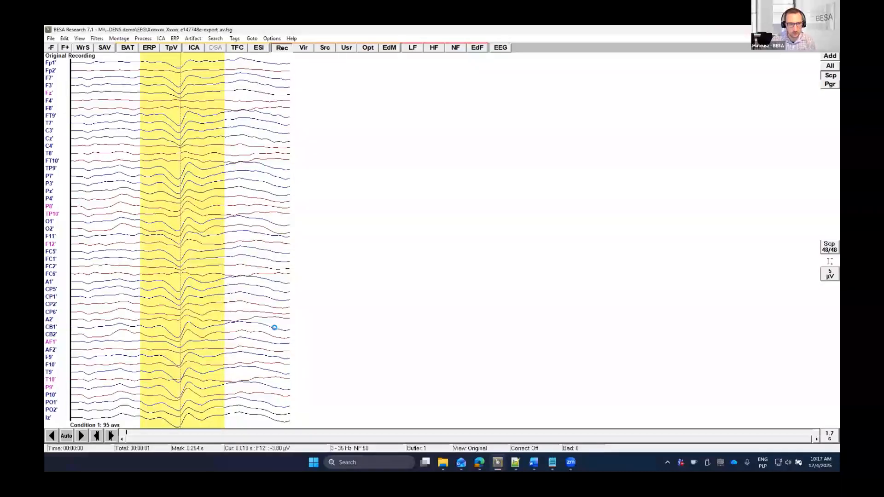
- Set the source analysis baseline from -91.80 to -31.25 ms
left_click(185, 130)
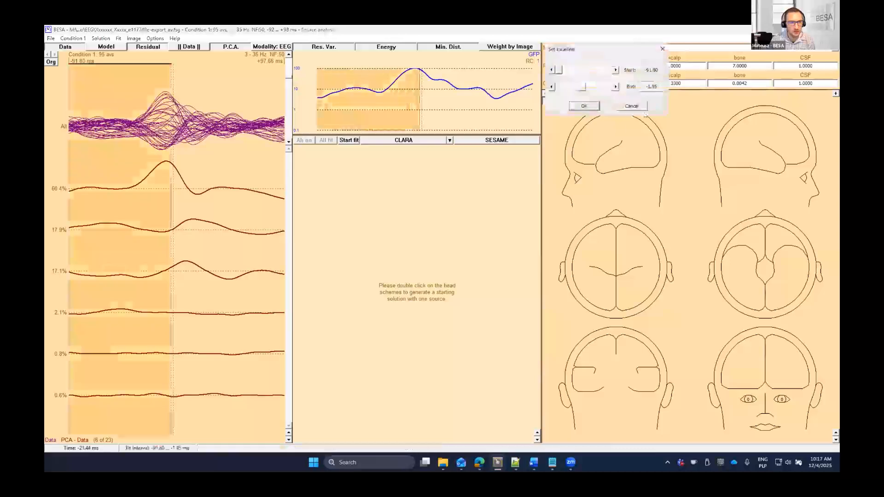
left_click(572, 88)
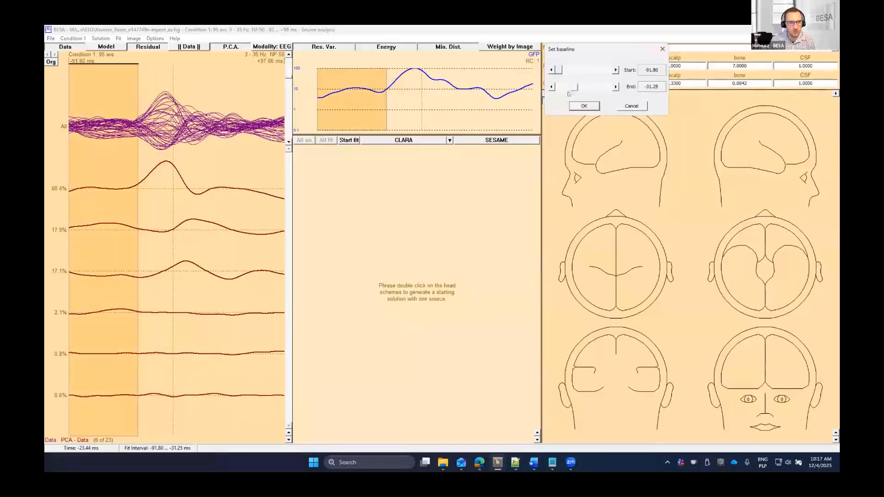
left_click(572, 107)
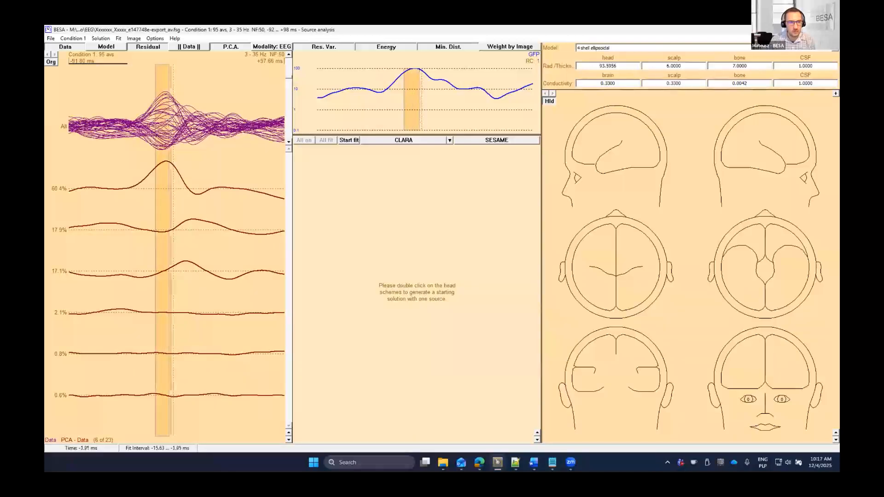
- Add a single starting dipole on the head scheme and choose the Individual FEM (EEG) head model
double_click(594, 263)
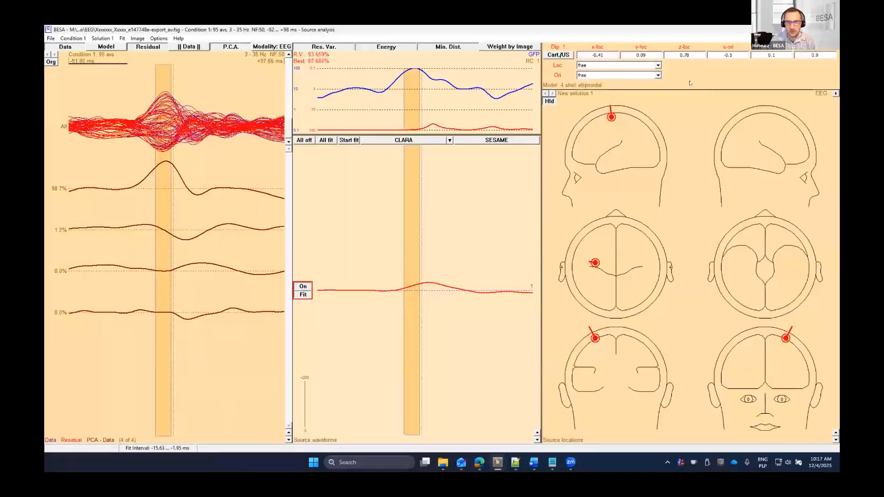
left_click(595, 59)
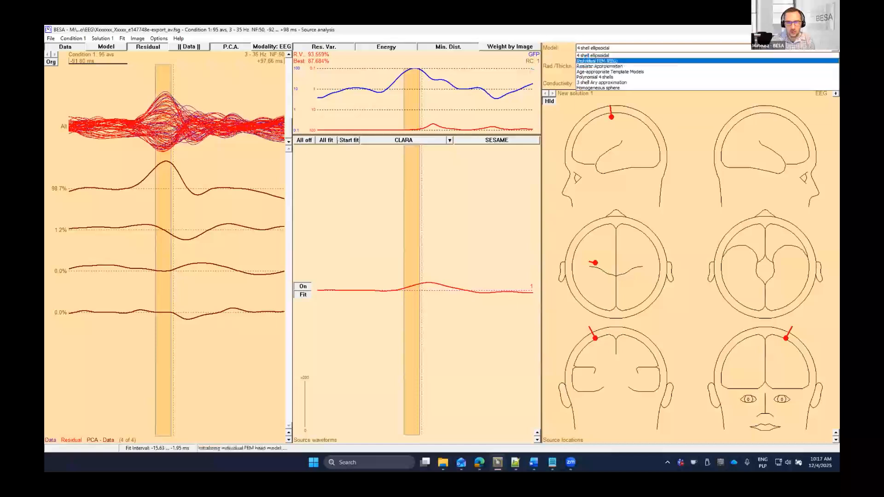
- Fit the dipole over the -15.63 to -1.95 ms interval and display it in the individual MRI
left_click(348, 138)
left_click(348, 140)
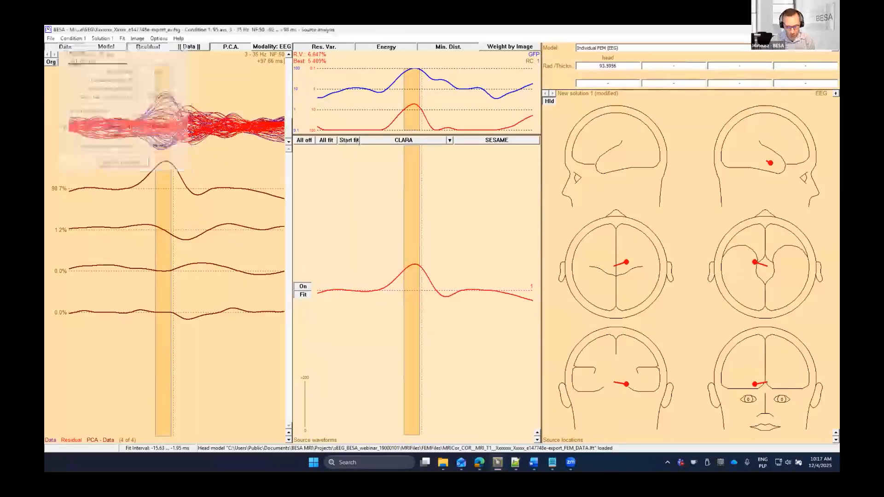
key("a")
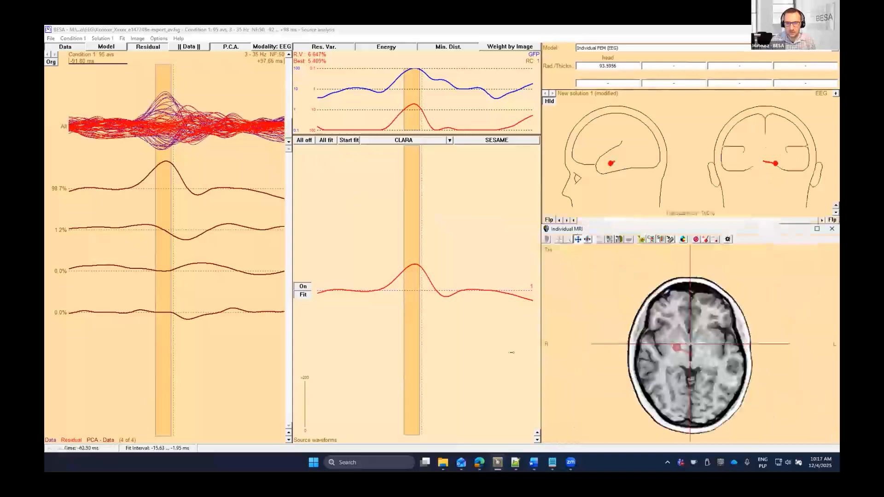
- Center the MRI on the fitted dipole, compute a CLARA image and show it in sagittal, coronal, transverse and 3D views
left_click(680, 348)
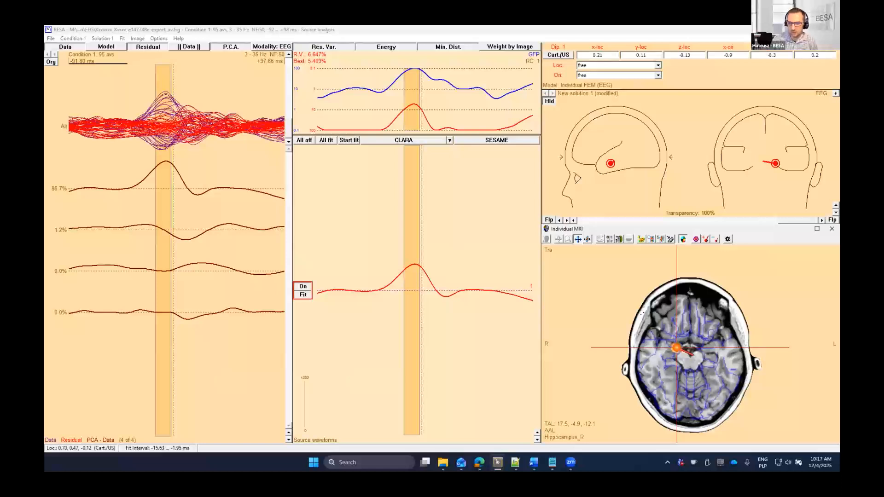
left_click(400, 140)
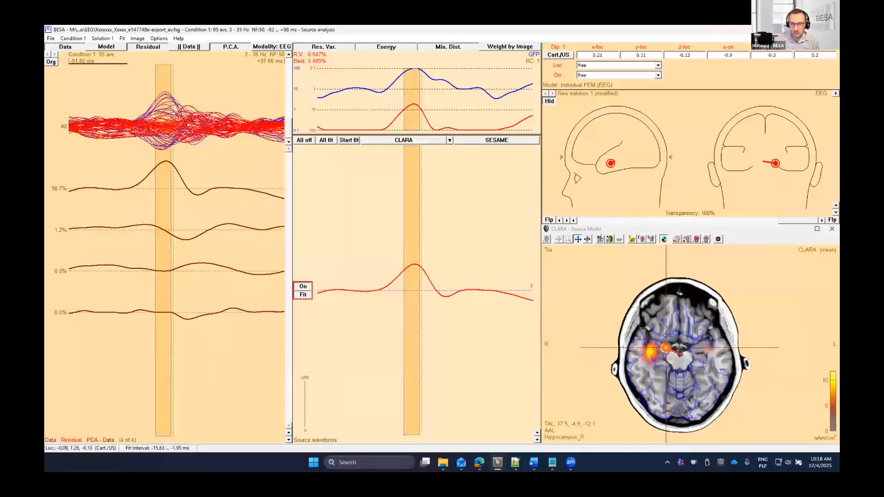
left_click(600, 239)
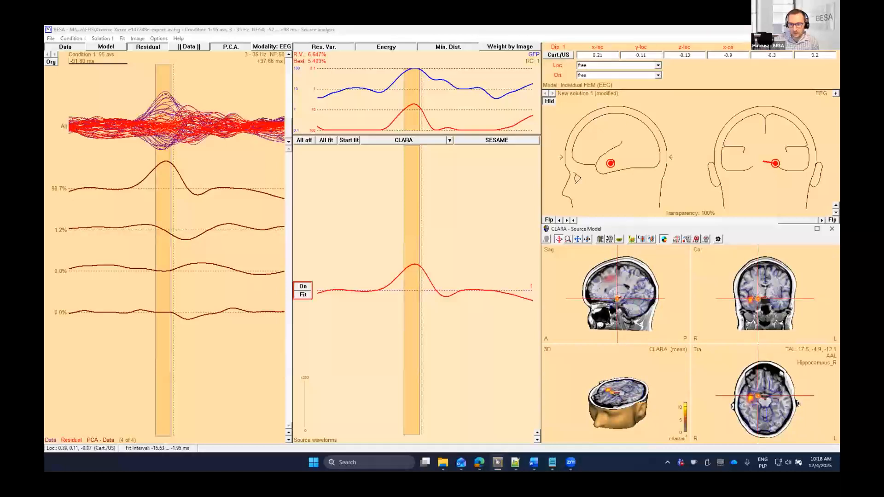
- Examine the CLARA activity and its surroundings next to the dipole in the coronal slice
left_click(752, 298)
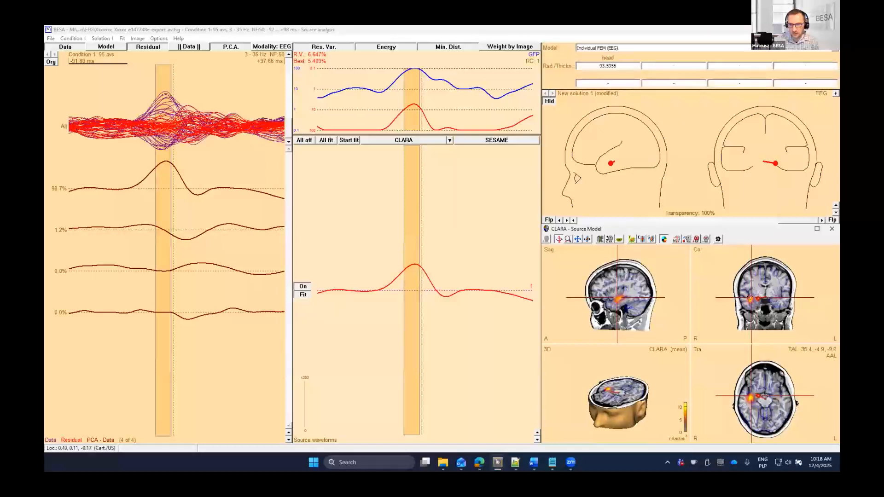
left_click_drag(751, 298, 755, 300)
left_click(817, 228)
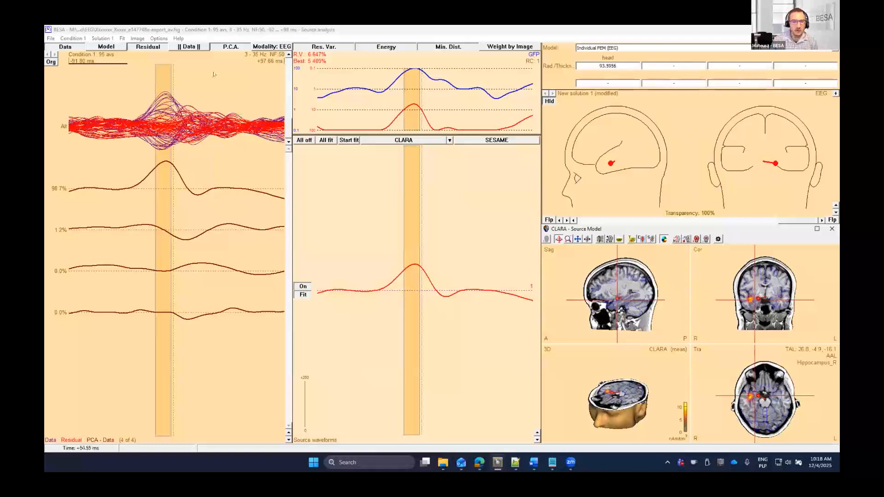
- Run the MIND.bbat batch on the current source analysis and accept the diagnostic-use warning
left_click(108, 38)
mouse_move(122, 38)
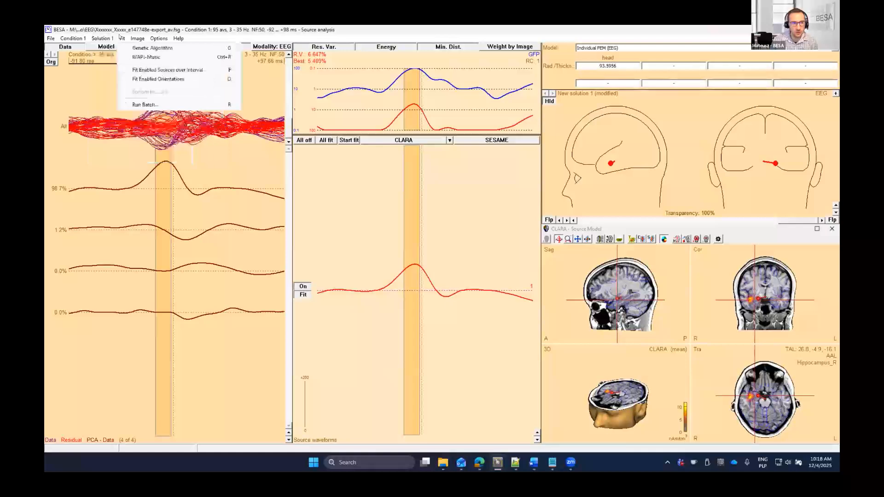
left_click(144, 105)
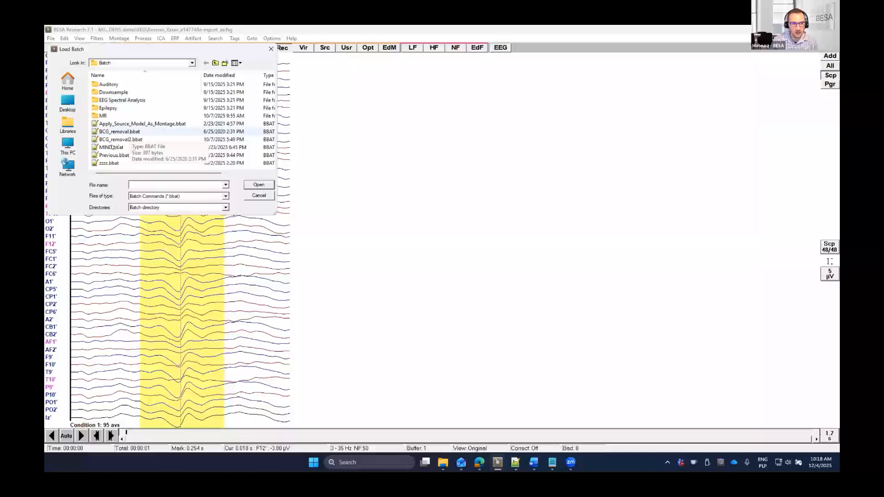
double_click(111, 147)
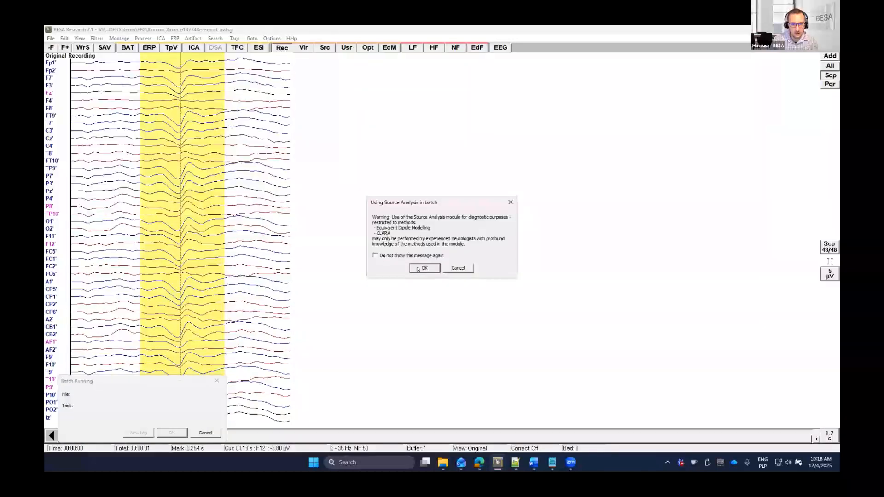
left_click(418, 268)
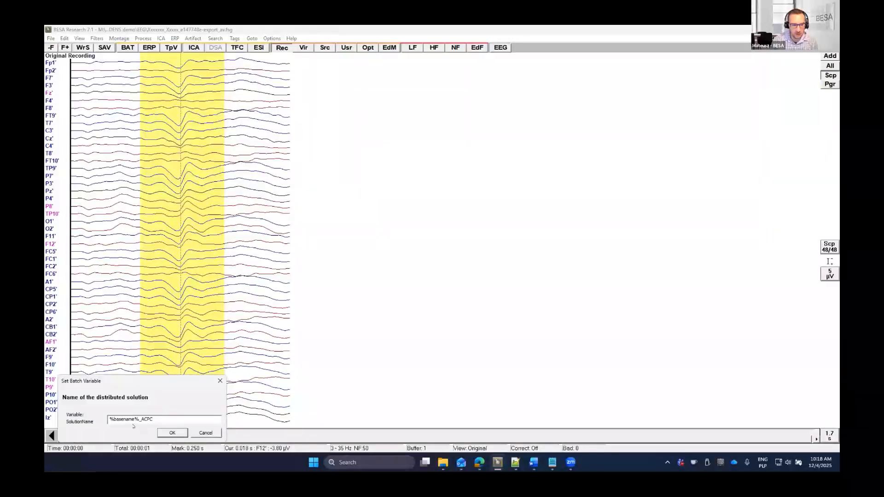
- Name the distributed solution CLARA_ACPC for the running batch
left_click_drag(76, 415, 80, 407)
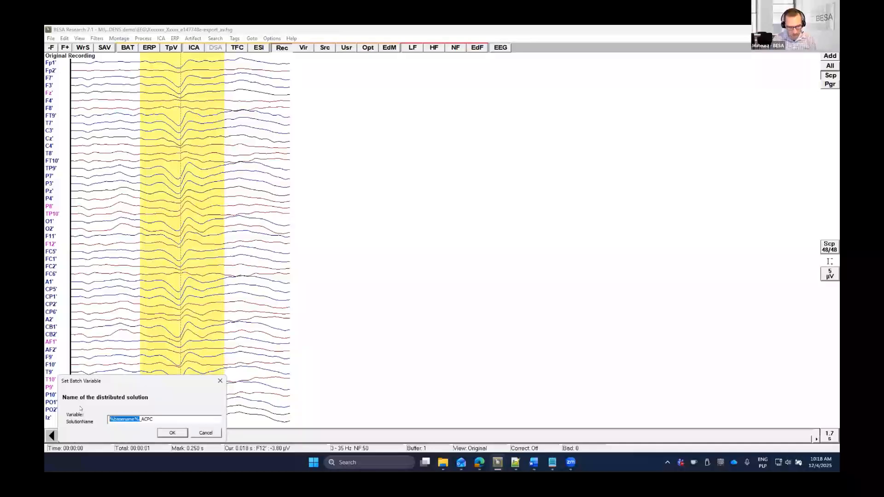
type("CLARA")
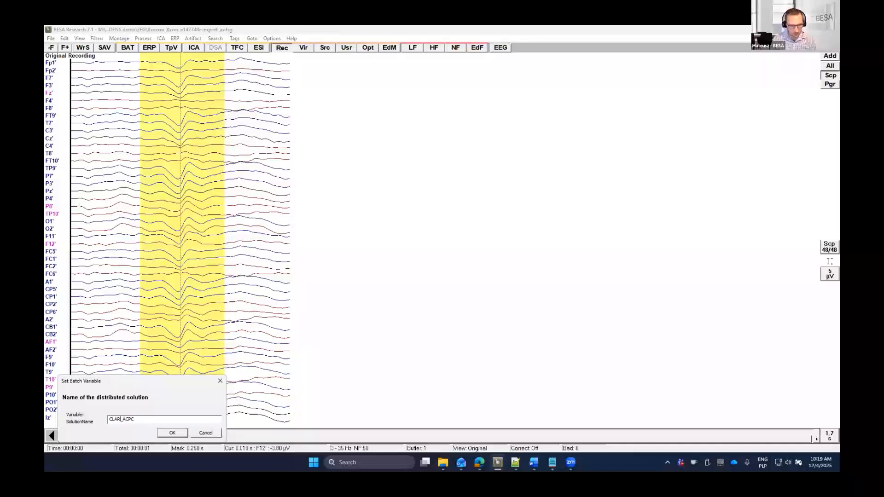
key("Return")
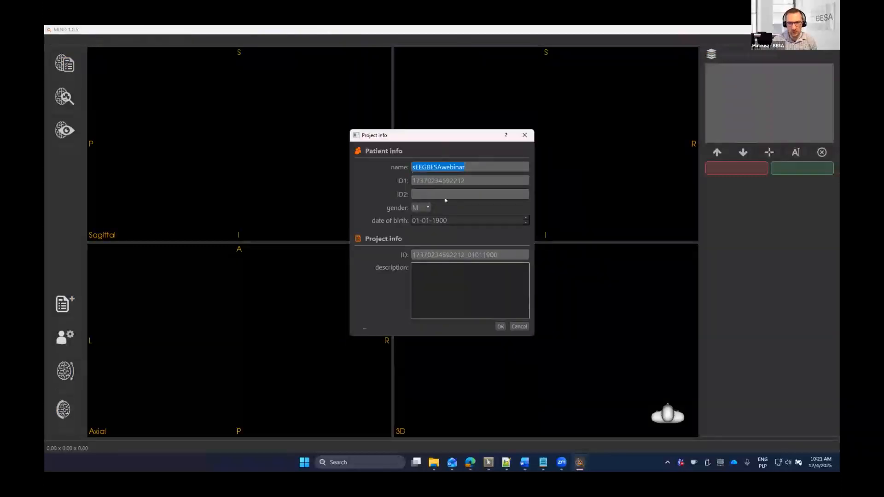
- In MIND, accept the project info, add both MRISeg_MRI_T1_ACPC volumes and add CLARA_ACPC as Functional3D
left_click(498, 327)
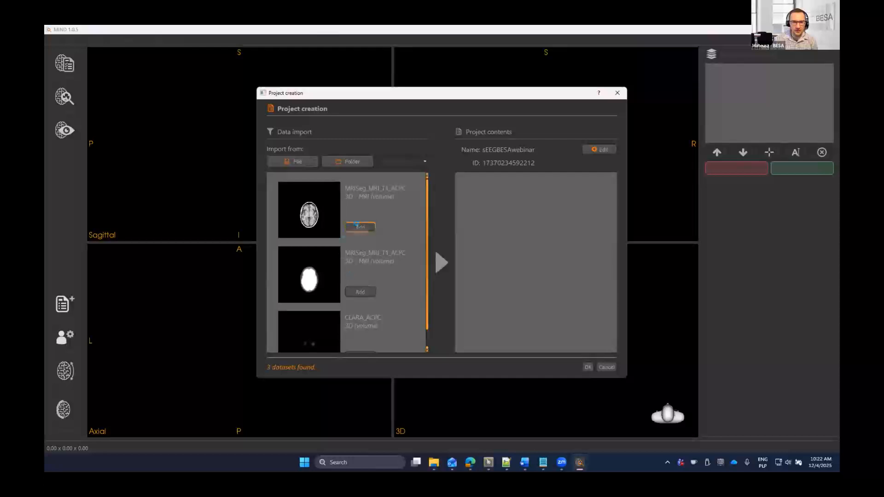
left_click(358, 227)
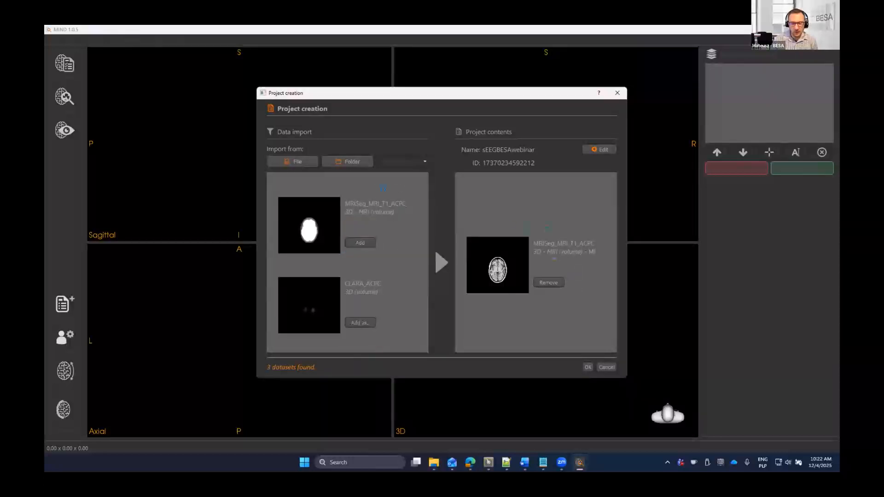
left_click(357, 243)
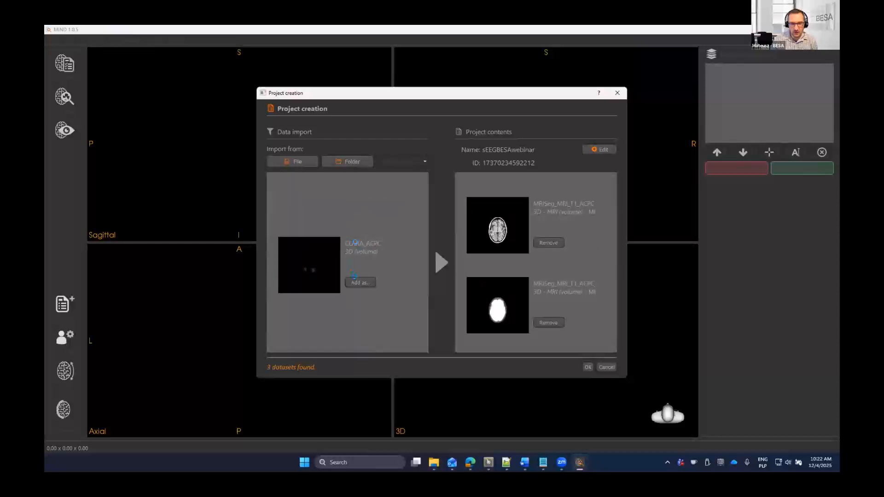
left_click(356, 282)
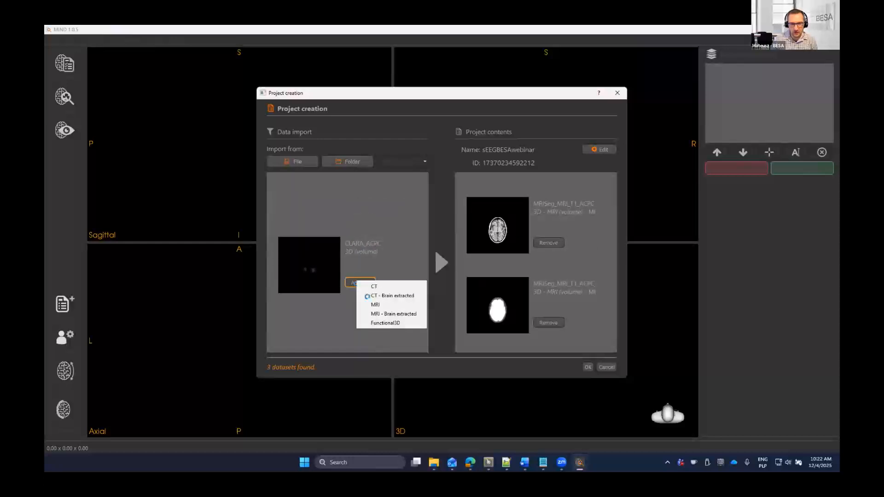
left_click(380, 322)
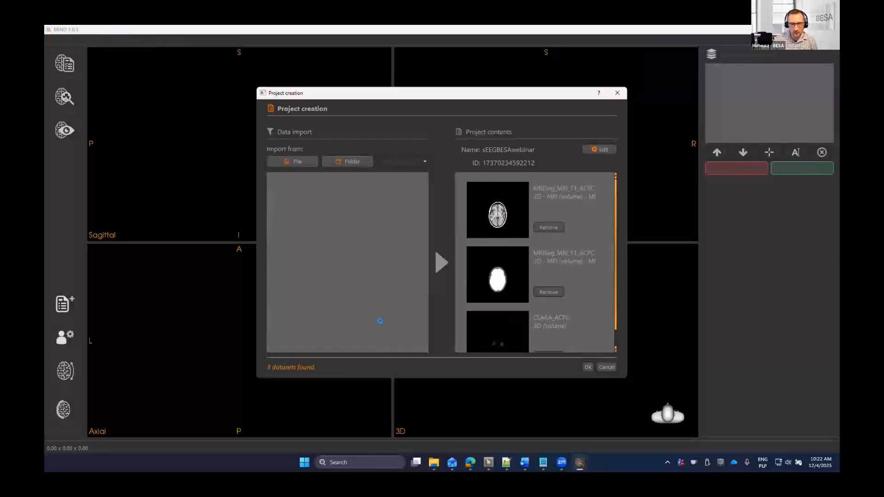
- Import the CT scan from the DENS demo\CT\CT folder on drive M and add it to the project
left_click(347, 165)
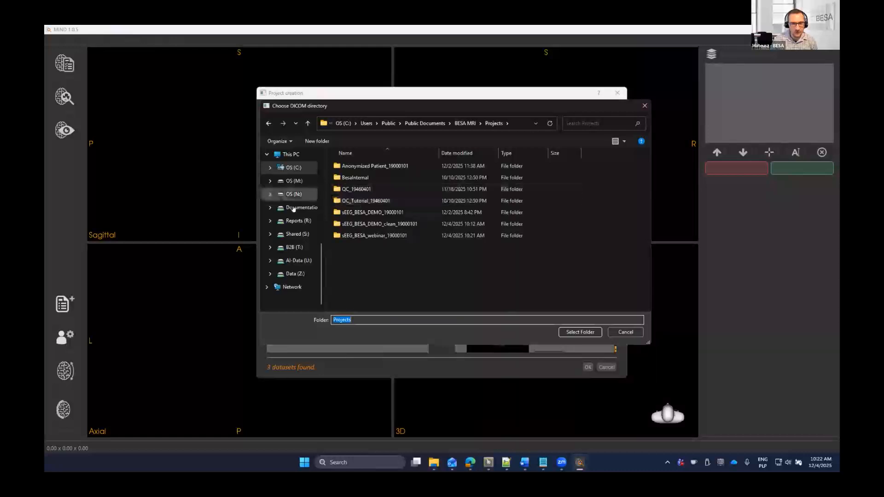
left_click(293, 181)
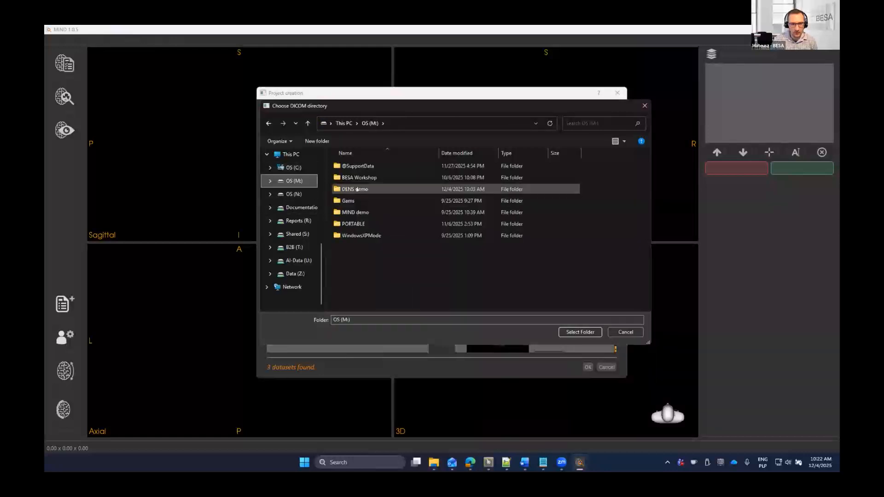
double_click(358, 189)
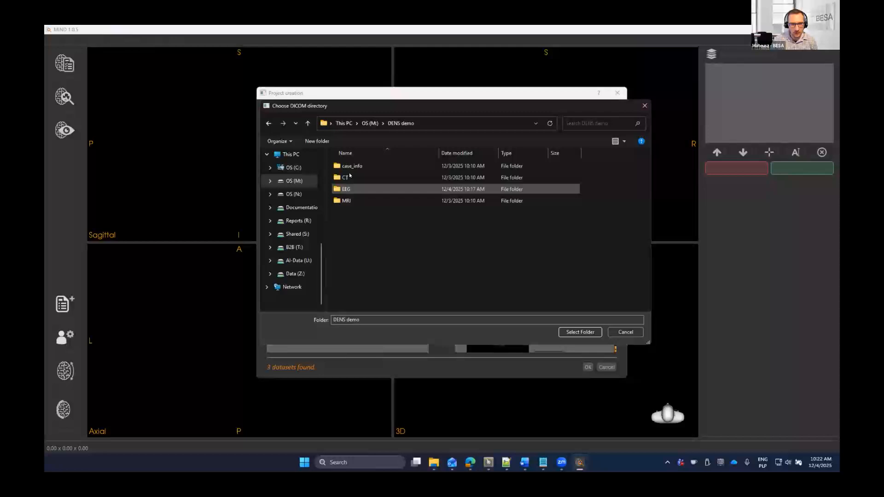
double_click(349, 177)
double_click(348, 167)
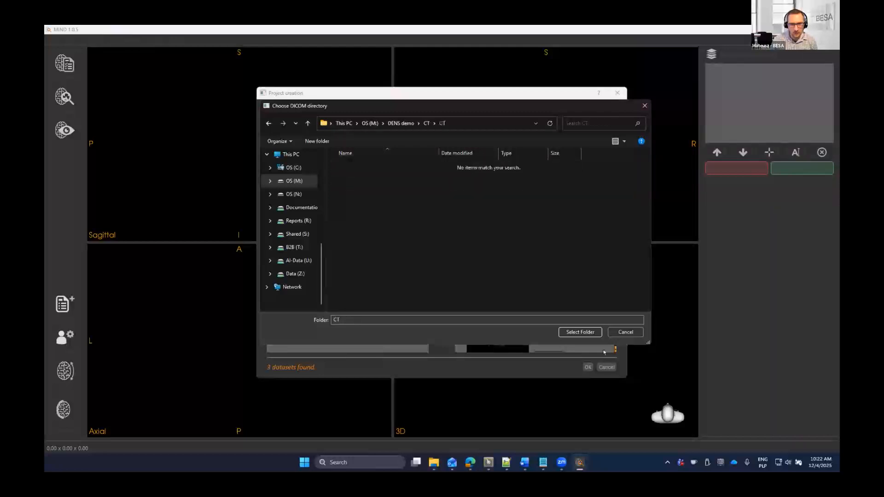
left_click(581, 332)
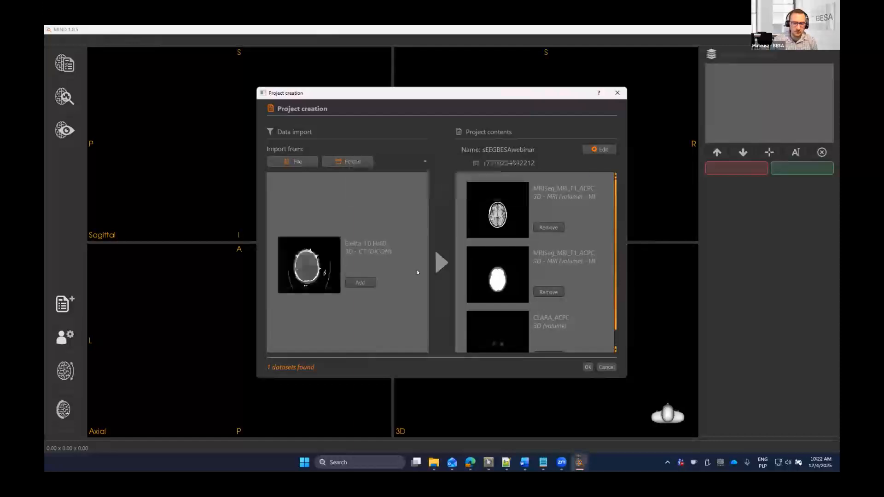
left_click(361, 282)
- Create the project from the collected datasets and acknowledge the dataset overlap warning
scroll(525, 293, "down", 2)
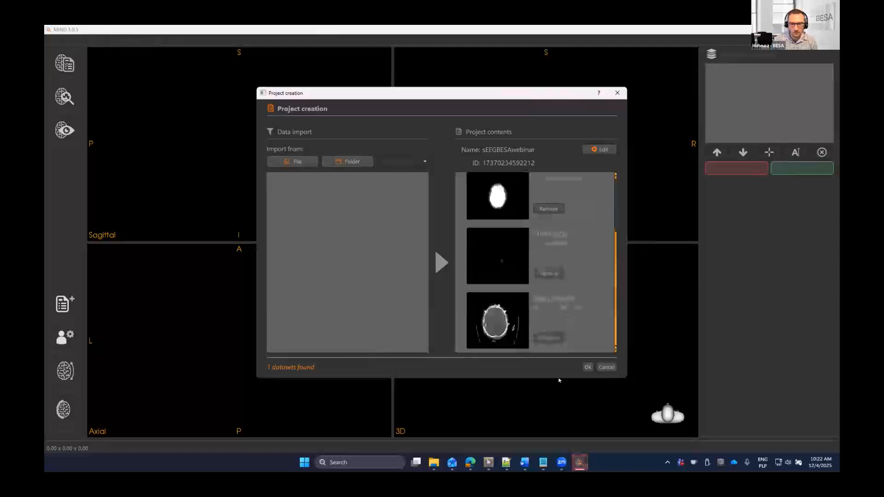
left_click(584, 367)
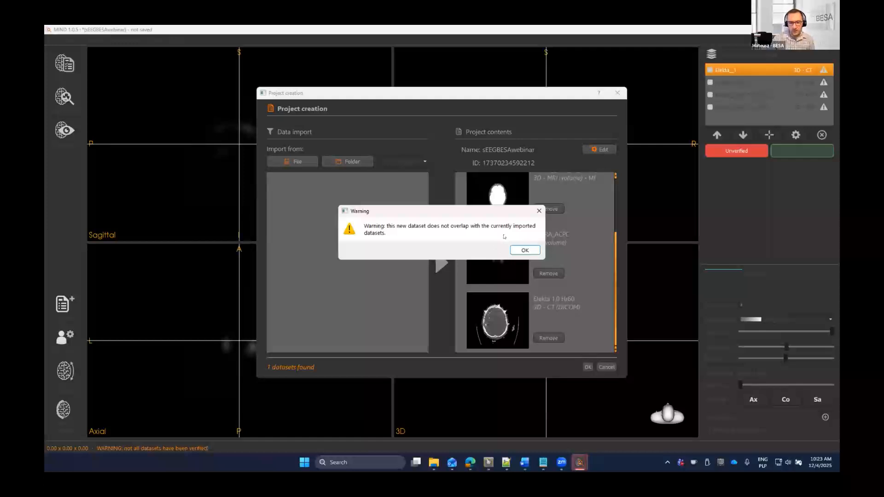
left_click(525, 250)
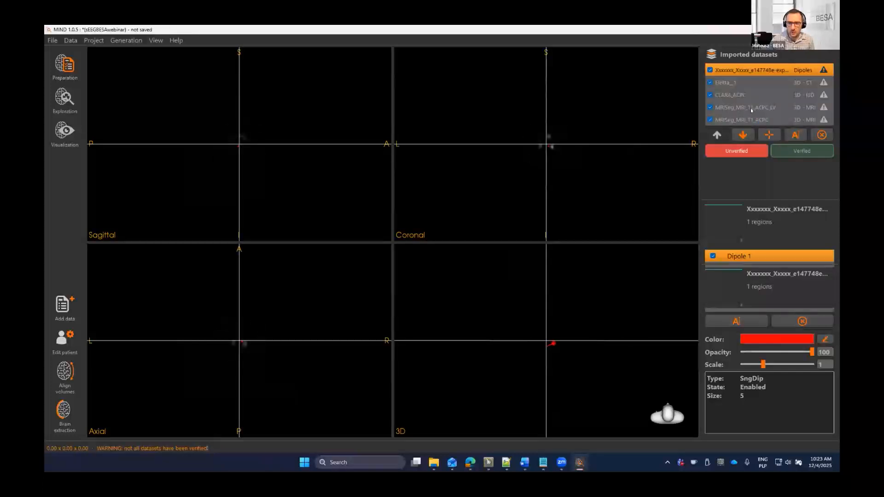
- Remove the MRISeg_MRI_T1_ACPC_LV dataset from the project
left_click(750, 108)
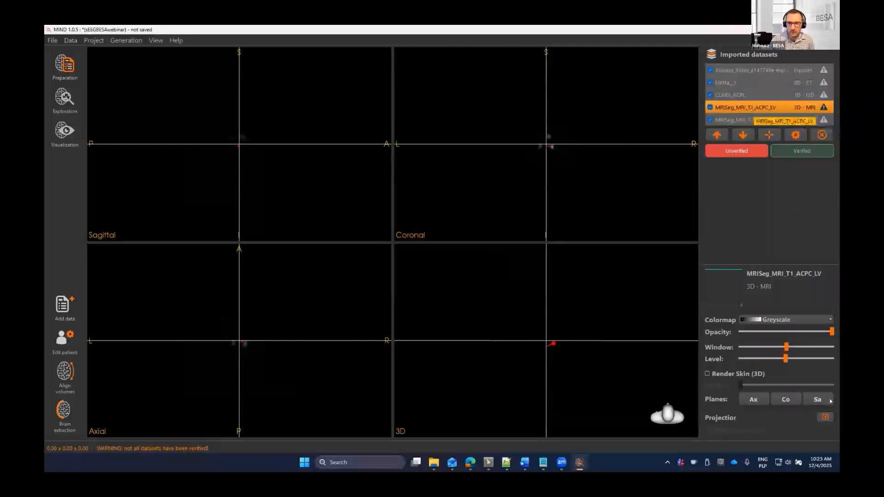
left_click(822, 135)
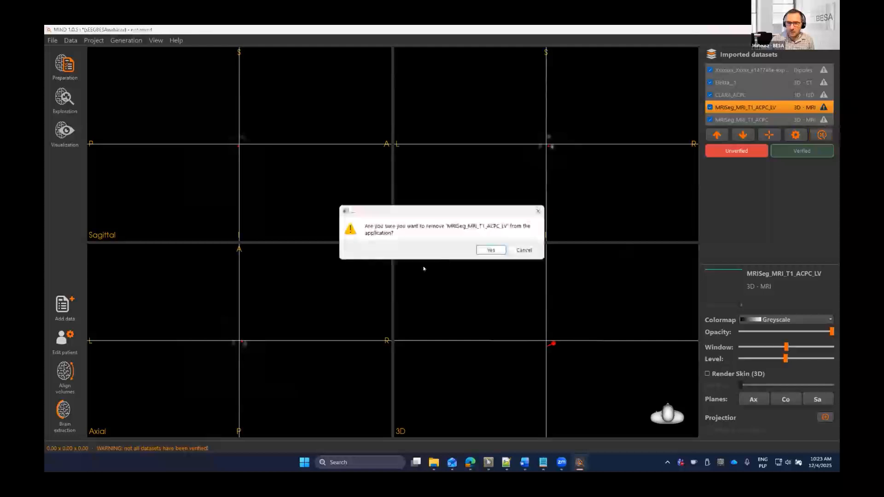
left_click(492, 250)
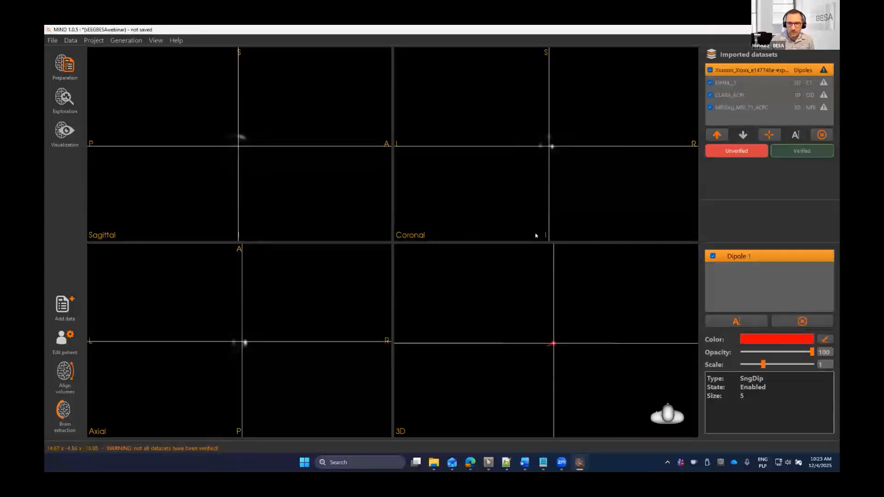
- Give CLARA_ACPC the Hotmetal colormap, raise its level and narrow its window to isolate the strongest activation beside the dipole
left_click(720, 83)
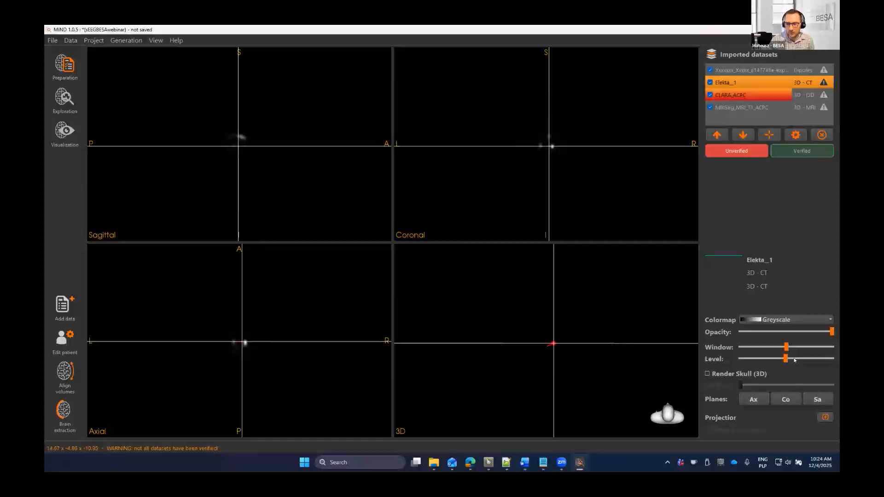
left_click(795, 345)
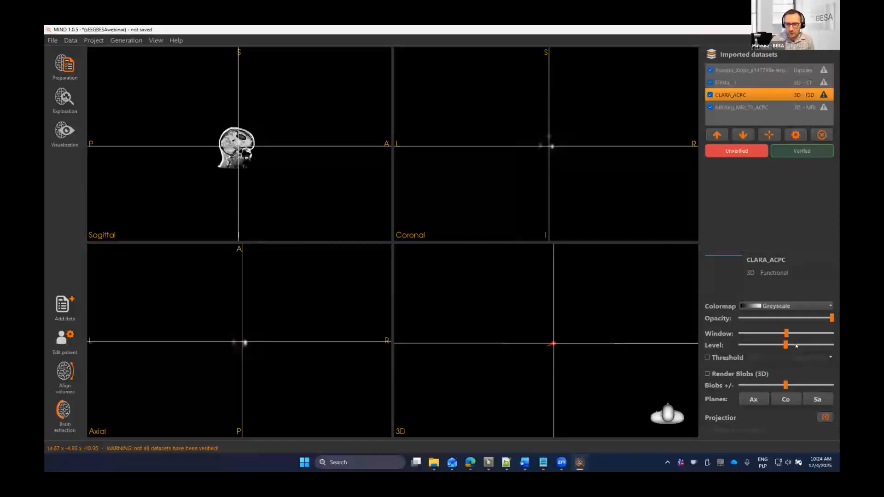
scroll(541, 142, "up", 5)
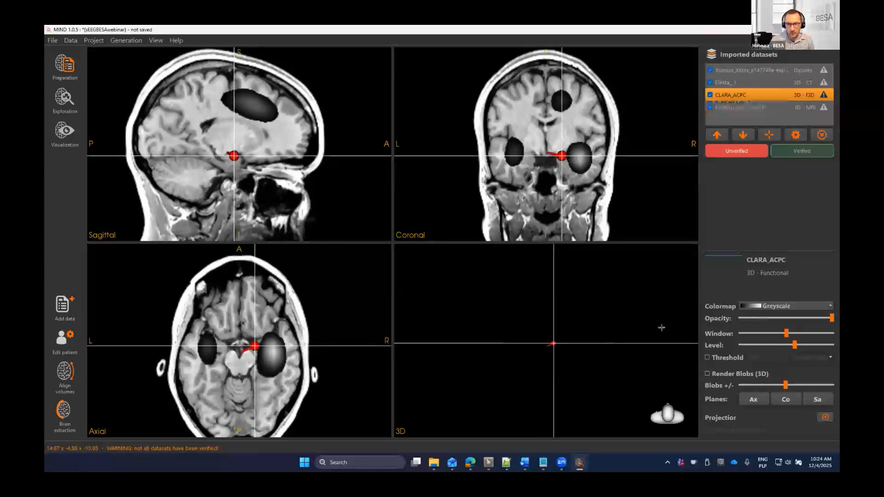
left_click(272, 353)
left_click(773, 306)
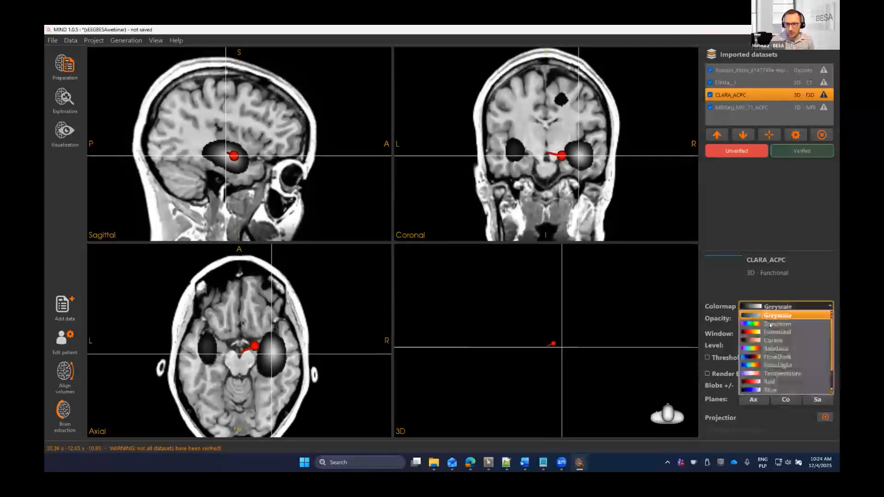
left_click(772, 333)
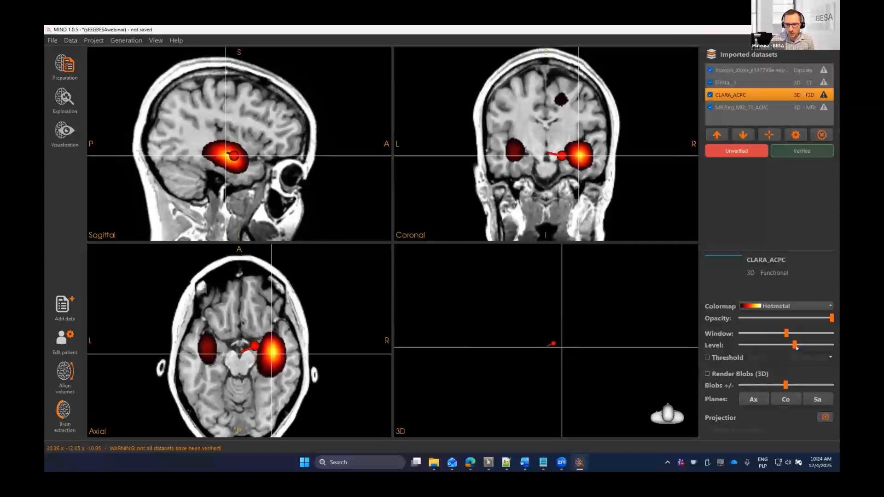
left_click_drag(795, 345, 775, 334)
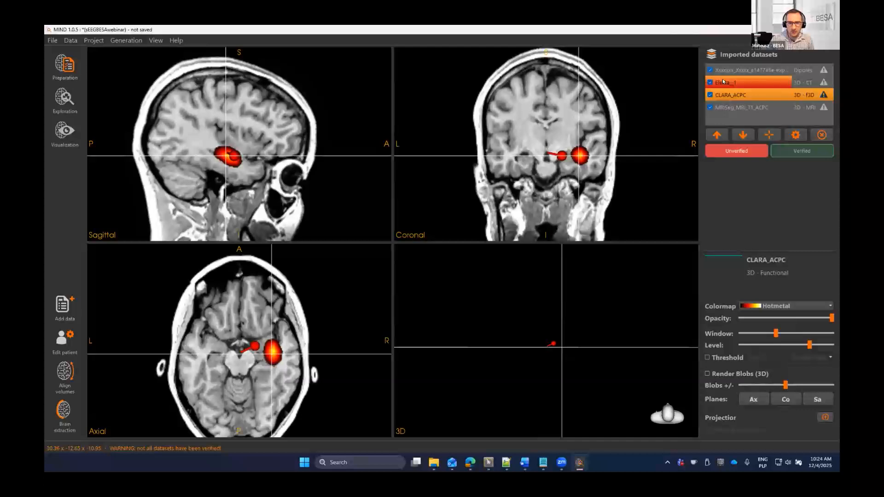
- Align the Elekta__1 CT volume to MRISeg_MRI_T1_ACPC as the main image
left_click(746, 82)
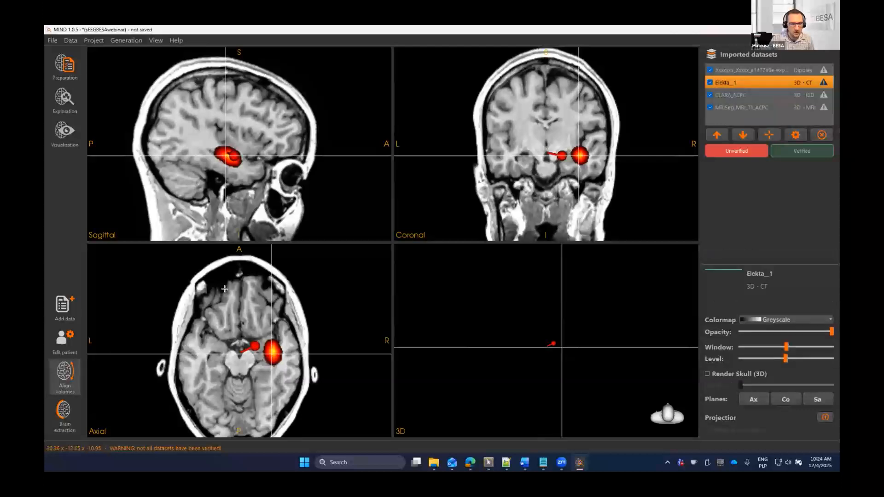
scroll(225, 288, "down", 5)
scroll(224, 288, "down", 5)
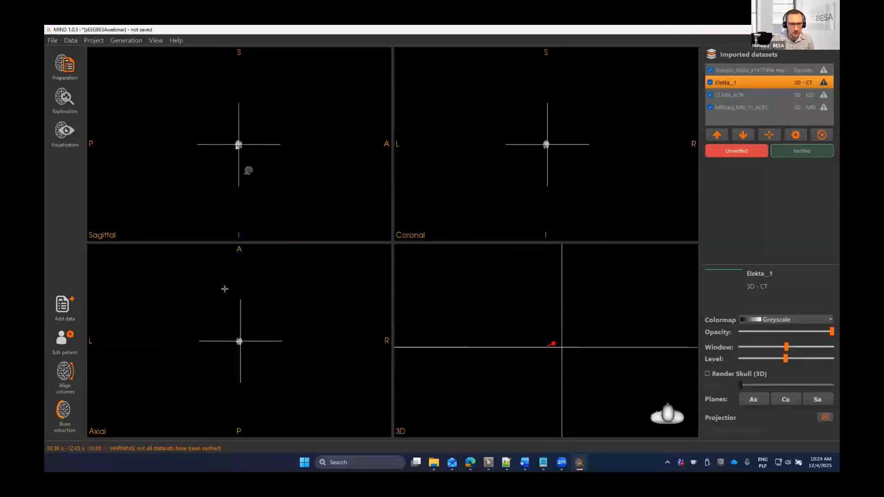
scroll(233, 149, "up", 5)
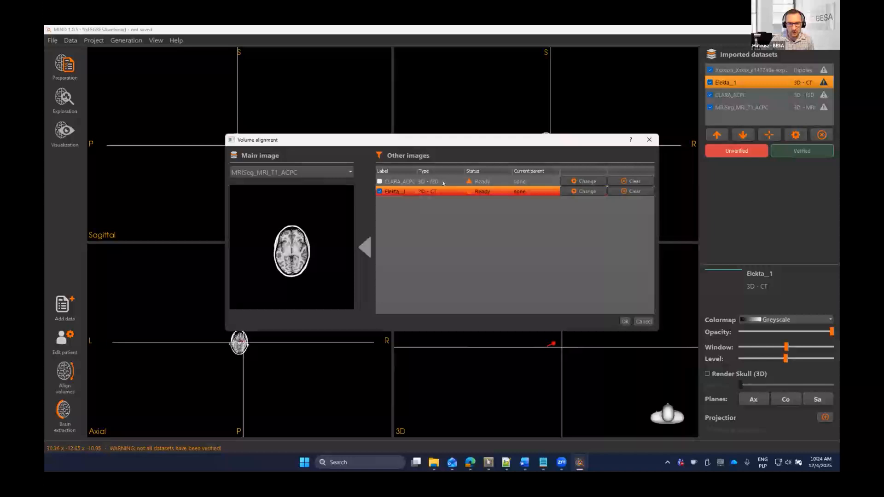
left_click(624, 321)
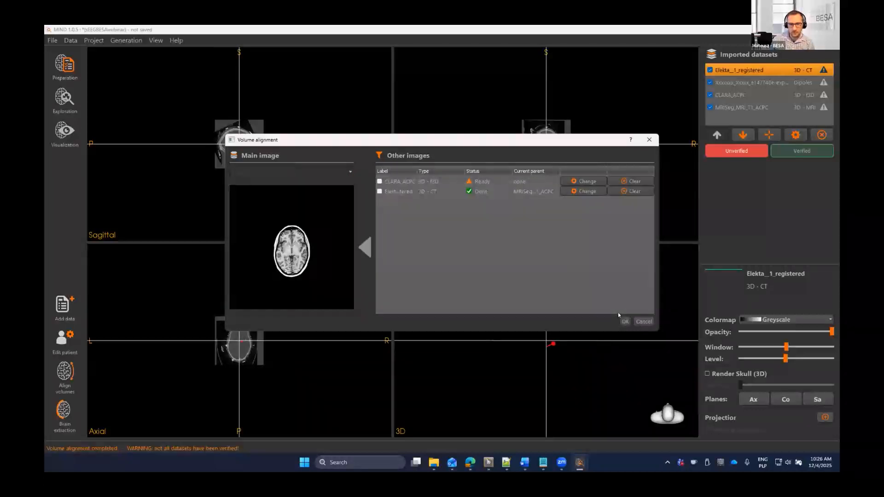
left_click(624, 321)
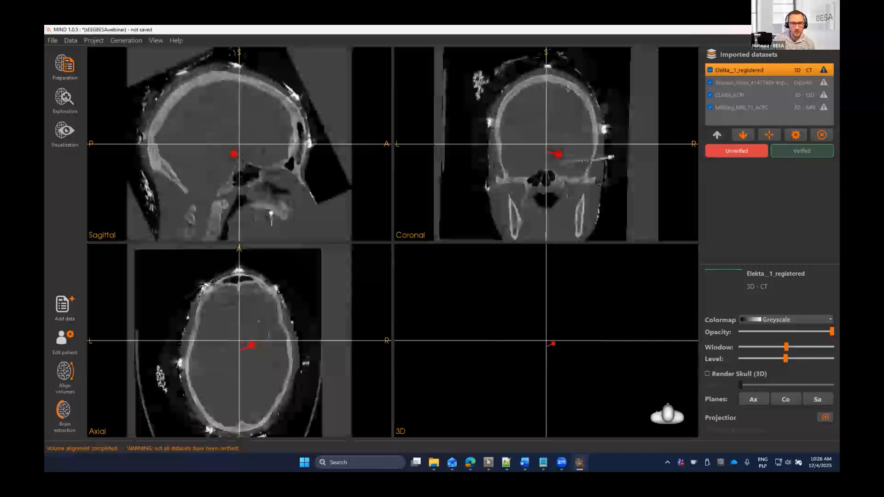
- Try different opacities and the Green colormap on Elekta__1_registered to compare it with the MRI, and restore the Greyscale colormap
mouse_move(827, 332)
left_mouse_down()
mouse_move(773, 332)
mouse_move(823, 332)
left_mouse_up()
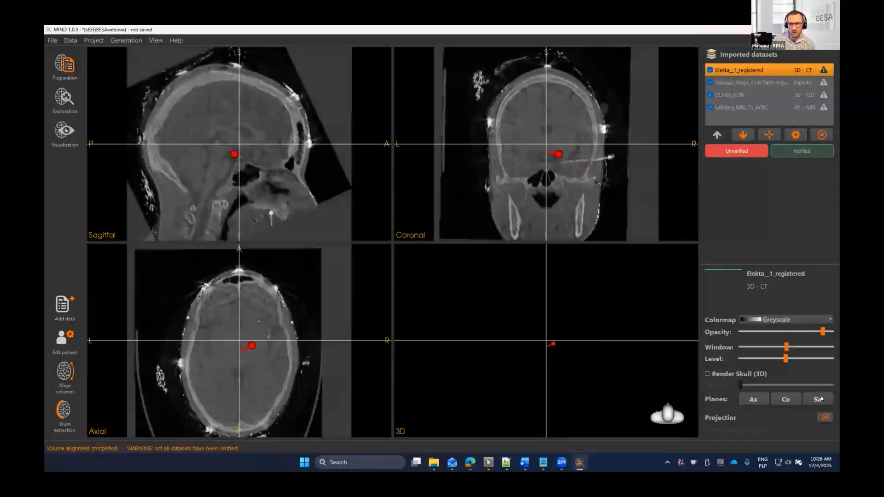
left_click(787, 319)
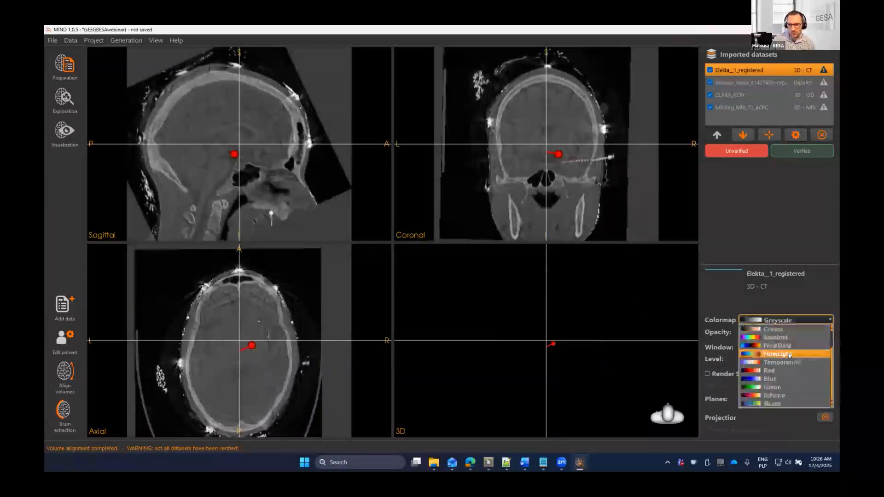
scroll(789, 356, "down", 1)
left_click(775, 387)
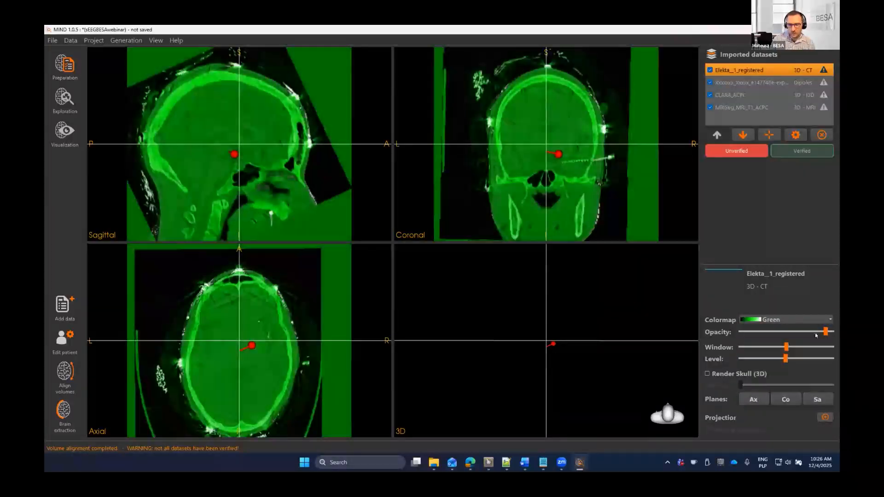
left_click_drag(825, 332, 766, 331)
left_click(821, 332)
left_click(774, 319)
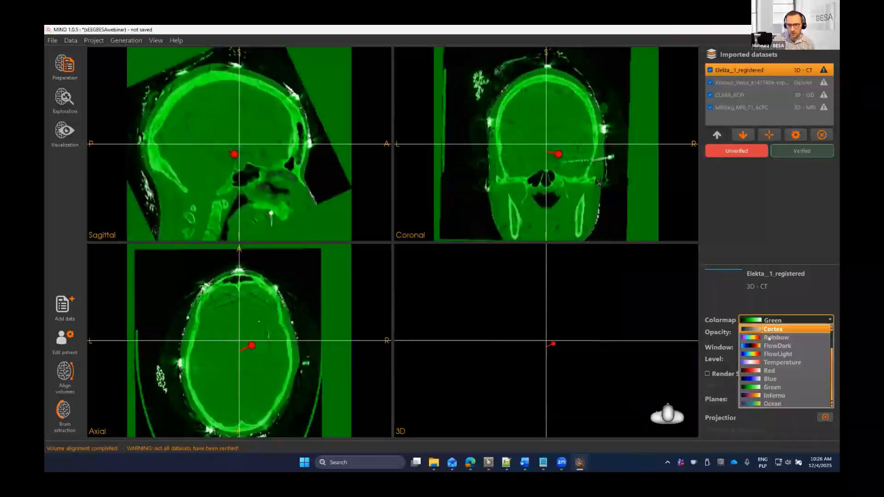
left_click(770, 329)
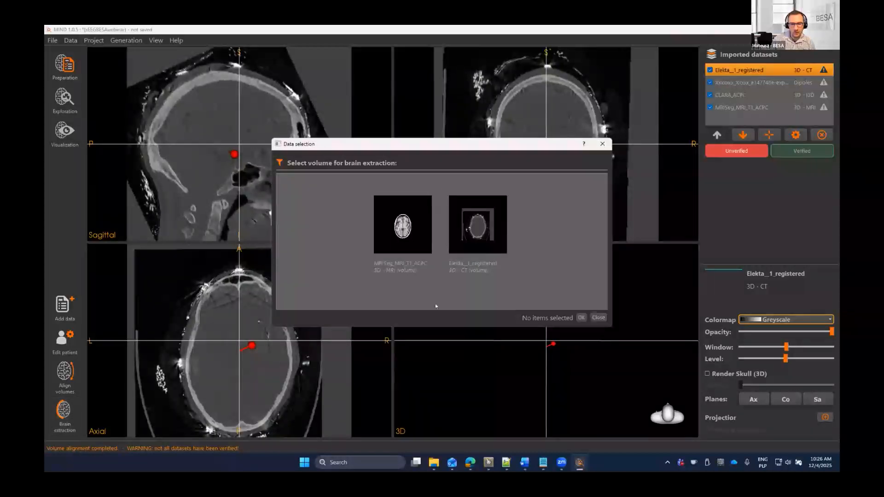
- Run brain extraction on the MRISeg_MRI_T1_ACPC volume
left_click(403, 225)
left_click(581, 317)
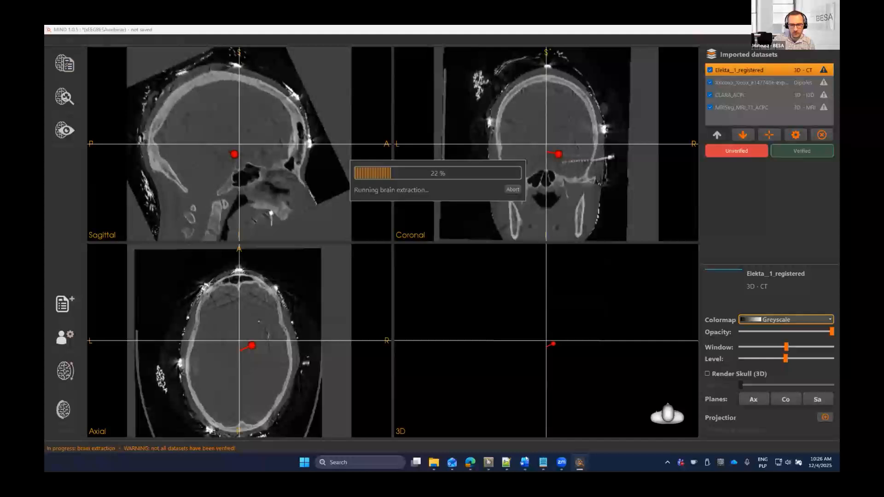
mouse_move(525, 459)
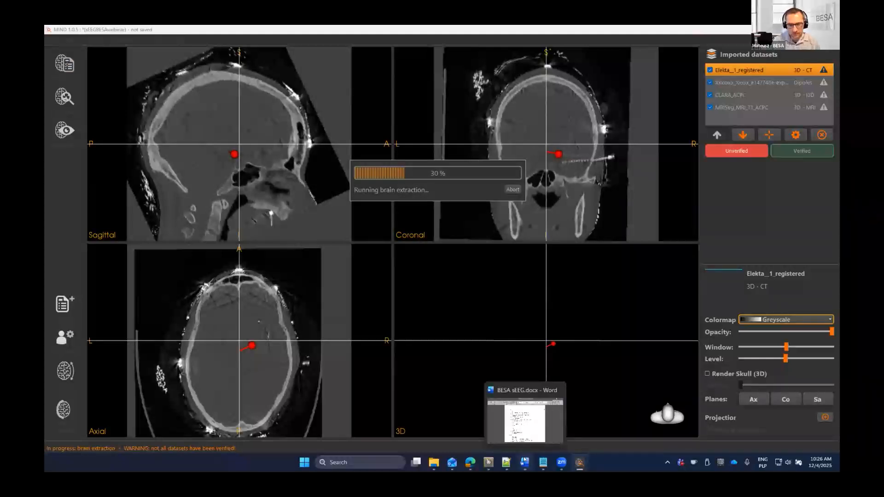
mouse_move(493, 472)
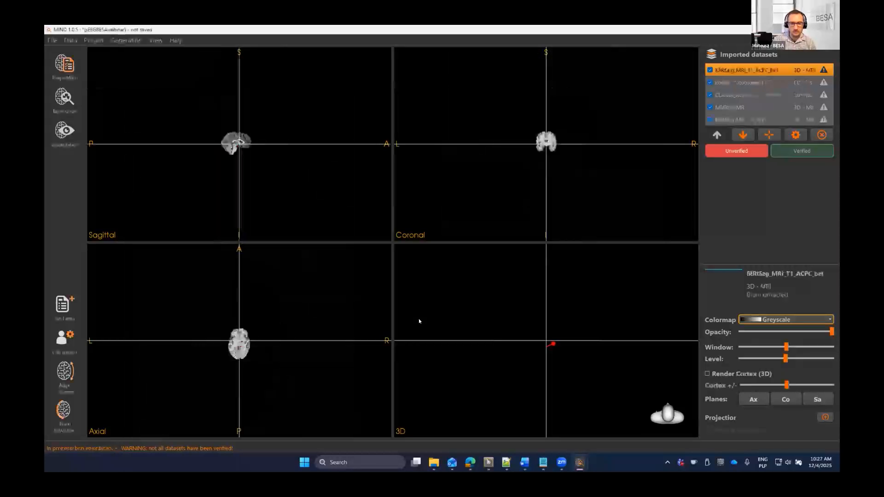
- Run brain extraction on the Elekta__1_registered CT volume
scroll(224, 152, "up", 5)
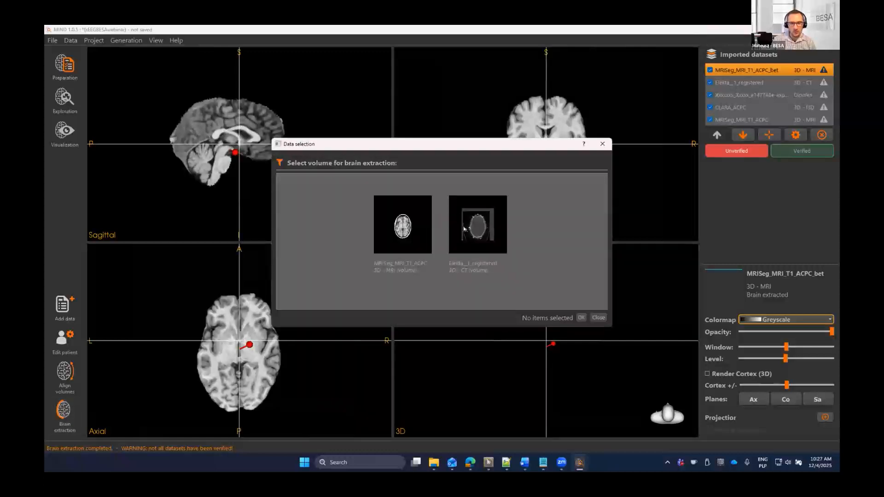
left_click(464, 228)
left_click(580, 318)
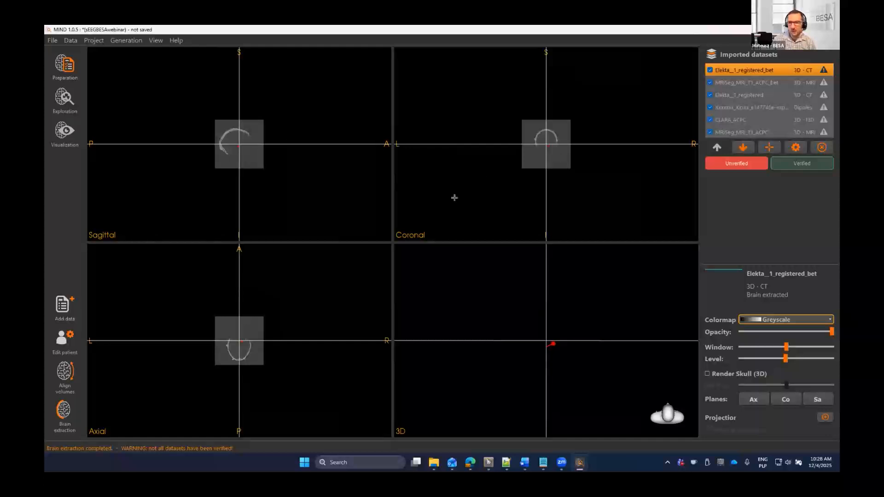
- Mark all six imported datasets as verified, from Elekta__1_registered_bet through MRISeg_MRI_T1_ACPC
left_click(804, 163)
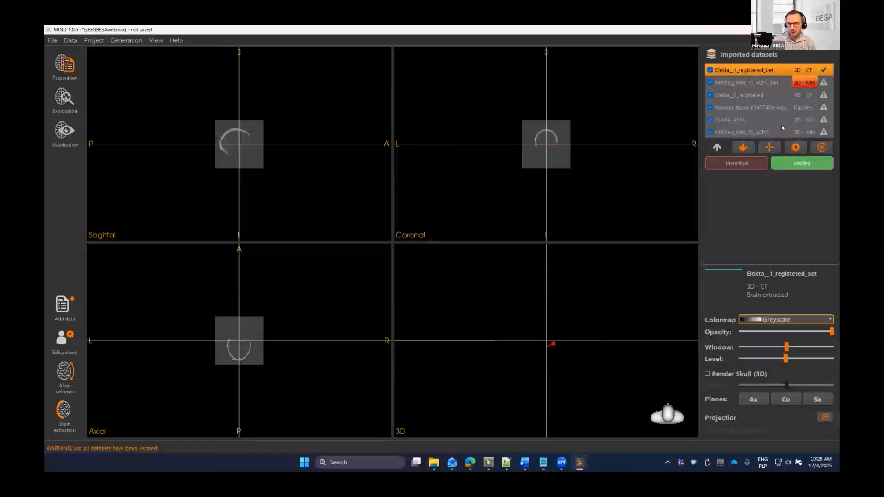
left_click(748, 83)
left_click(802, 163)
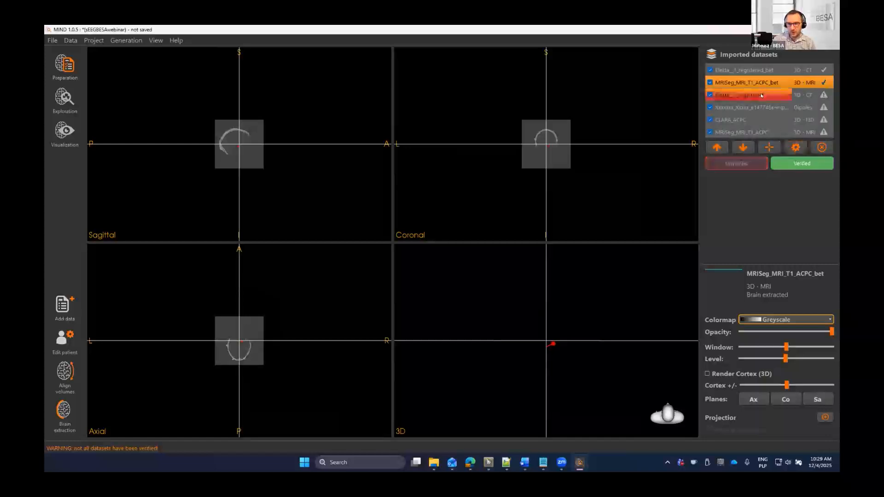
left_click(796, 162)
left_click(799, 163)
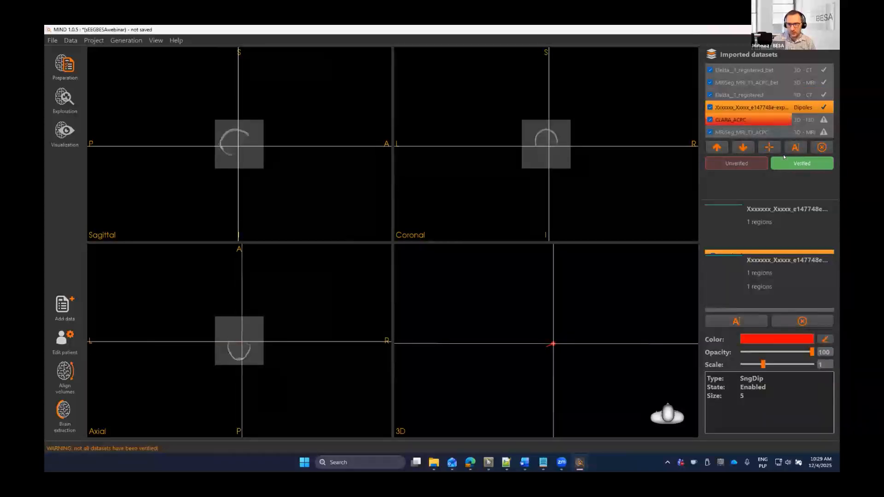
left_click(797, 164)
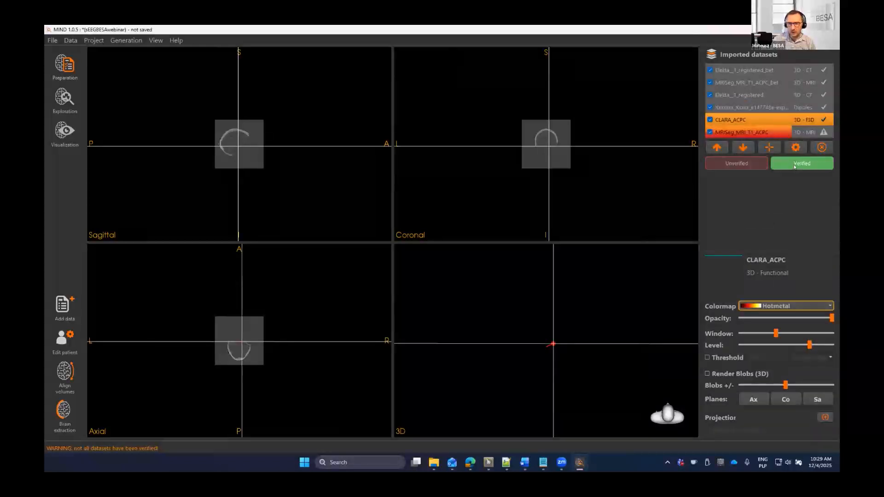
left_click(781, 162)
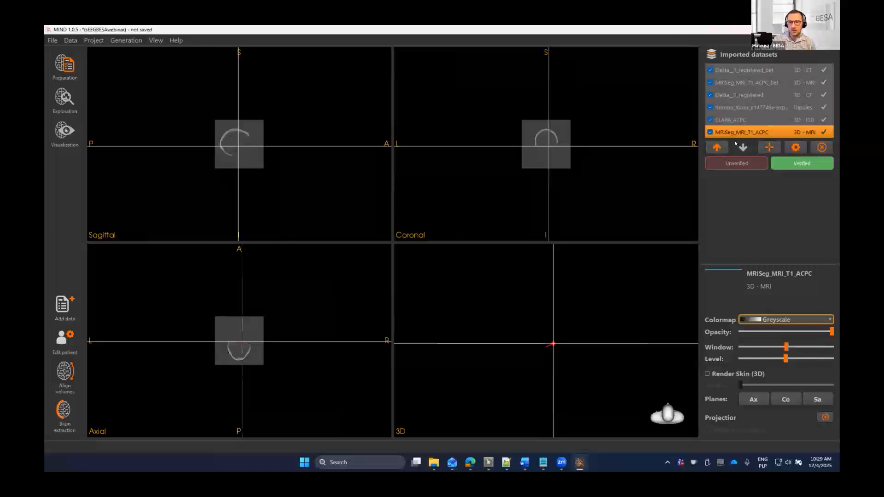
- Move CLARA_ACPC to the first place in the order of imported datasets
left_click(734, 115)
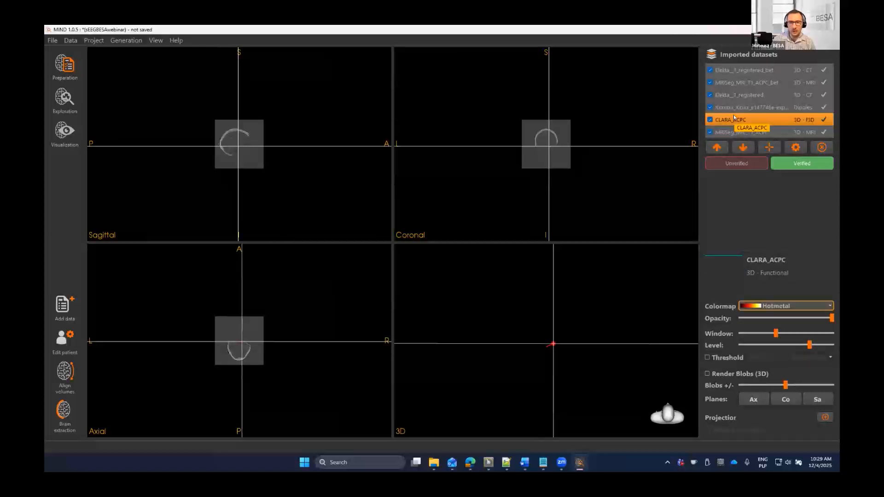
left_click(718, 148)
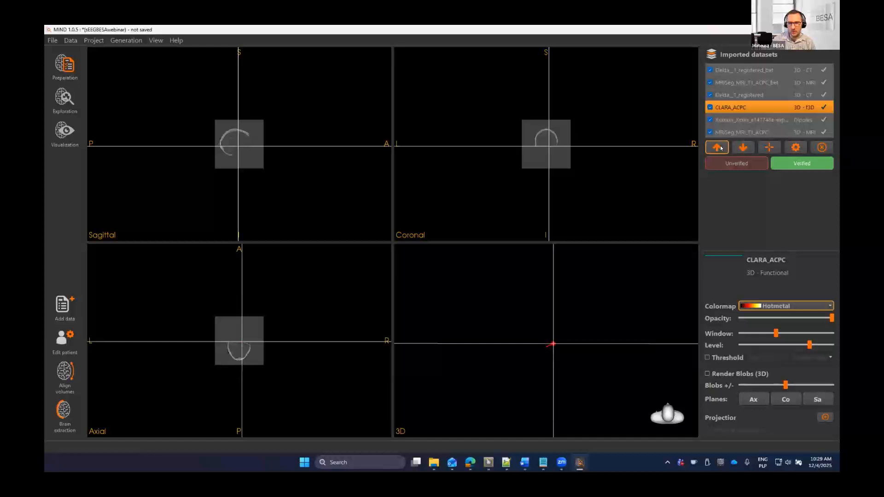
left_click(719, 147)
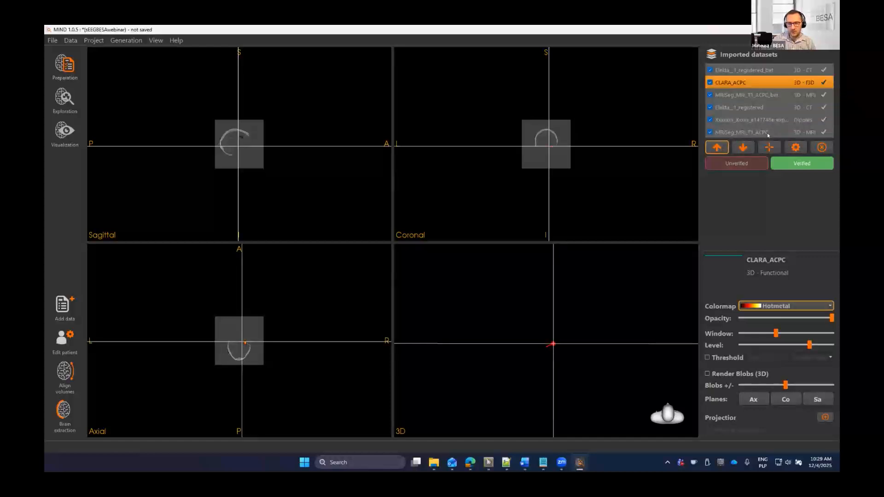
left_click(720, 147)
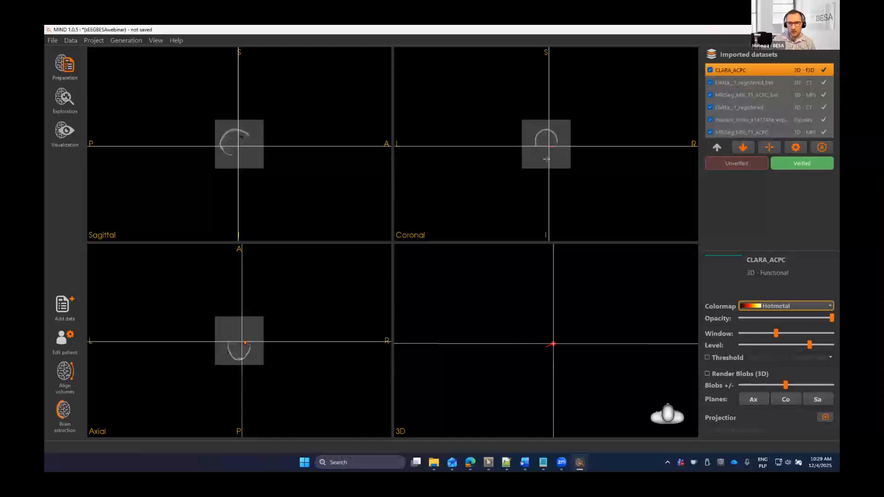
- Hide Elekta__1_registered_bet to expose the extracted MRI brain, and inspect the CLARA maximum and the dipole with the crosshair
right_click_drag(229, 158, 231, 179)
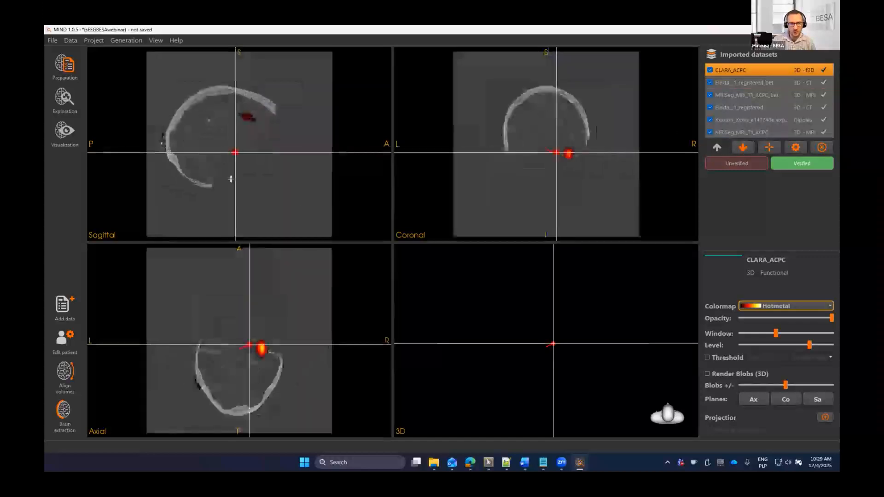
left_click(261, 344)
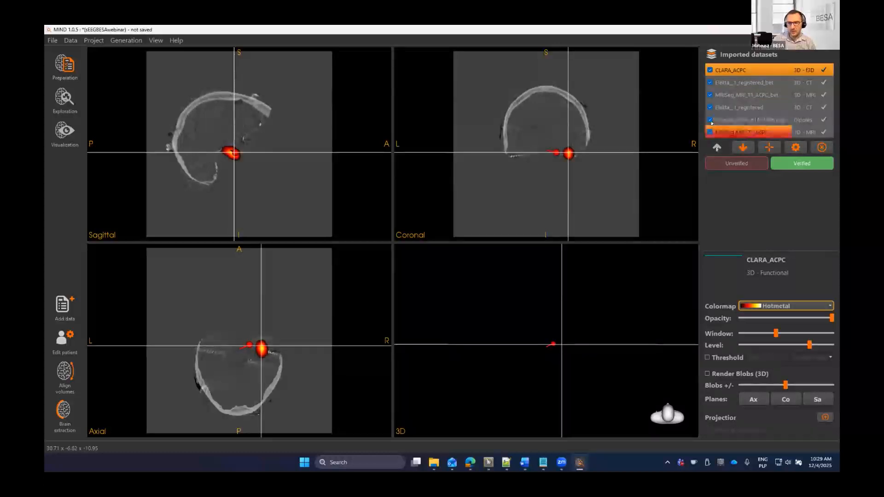
left_click(710, 82)
left_click(710, 95)
left_click(710, 95)
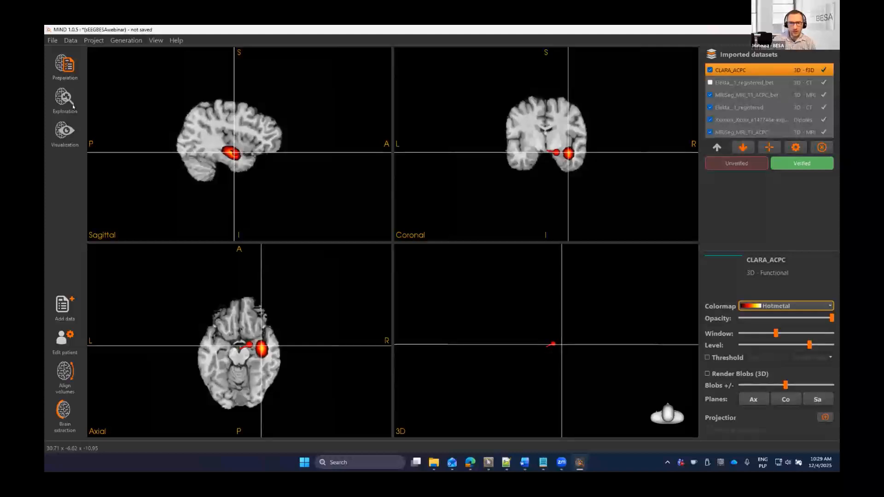
left_click(555, 151)
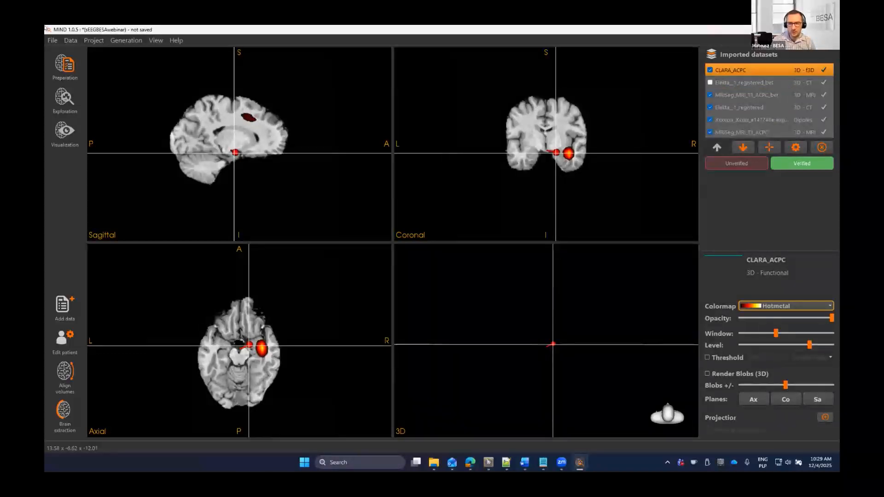
- Save the project and switch to the Exploration stage, continuing with the current project
left_click(68, 42)
mouse_move(86, 40)
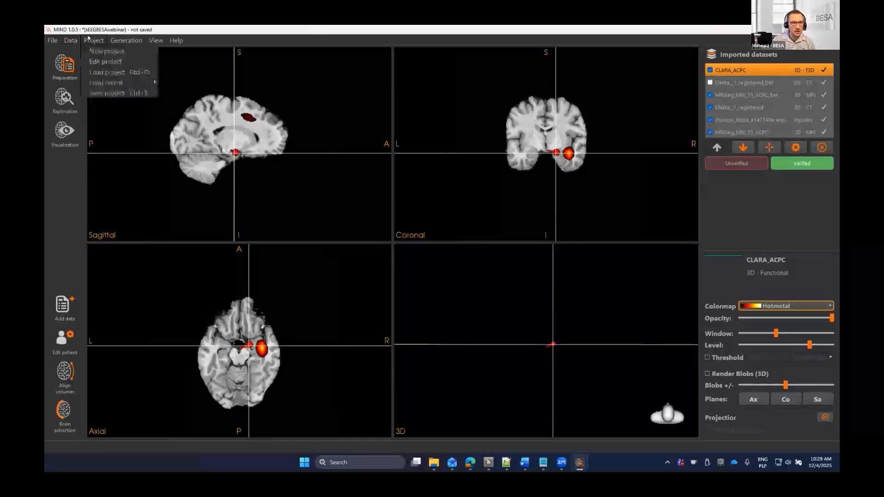
left_click(106, 91)
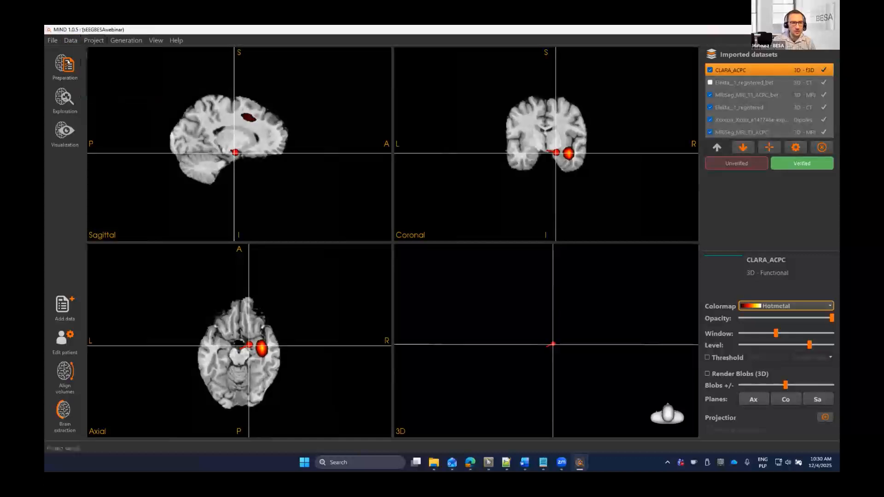
left_click(61, 100)
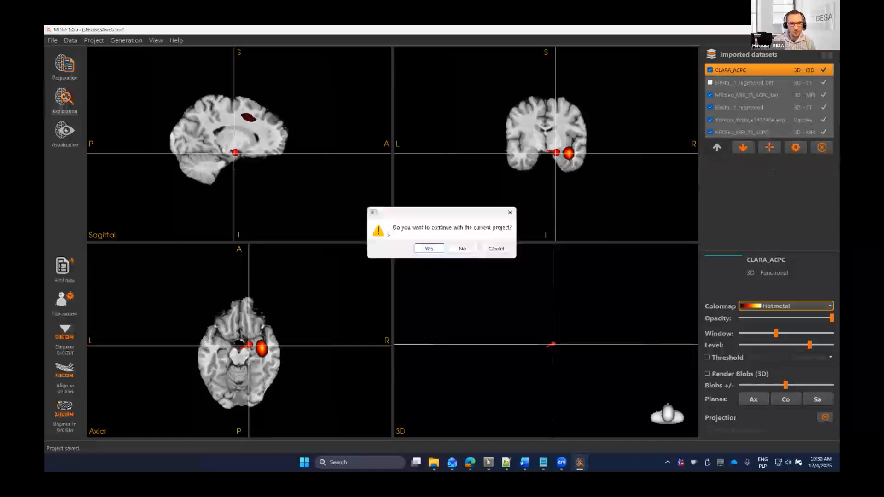
left_click(429, 249)
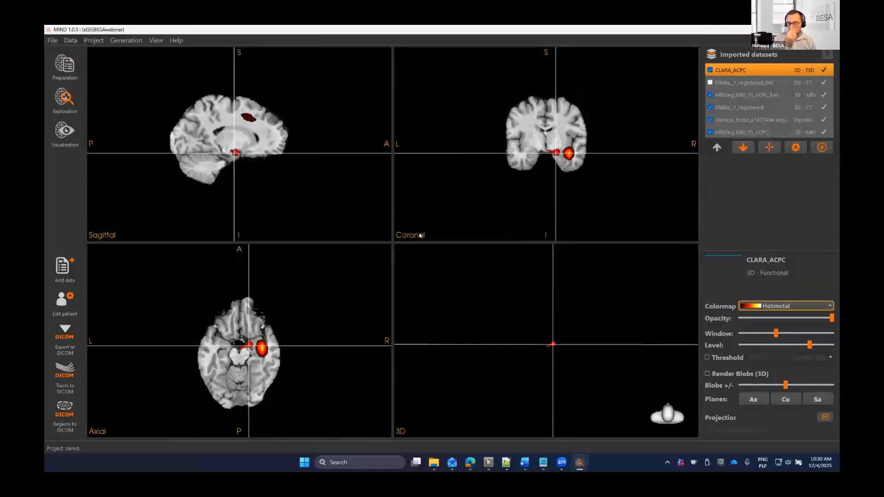
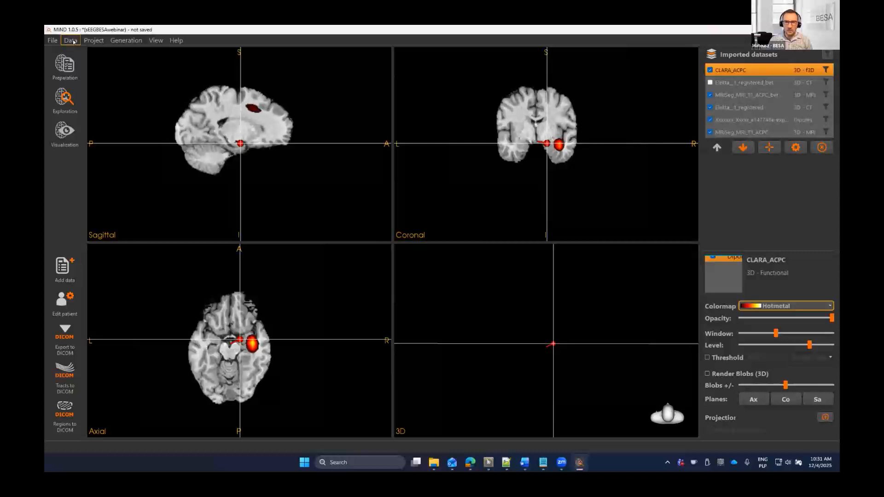
- Add an empty custom regions dataset to the project
left_click(71, 41)
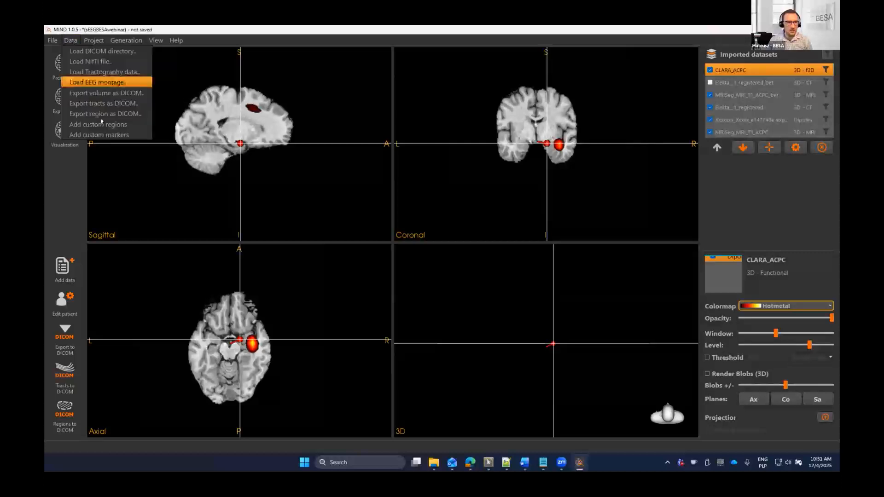
left_click(105, 135)
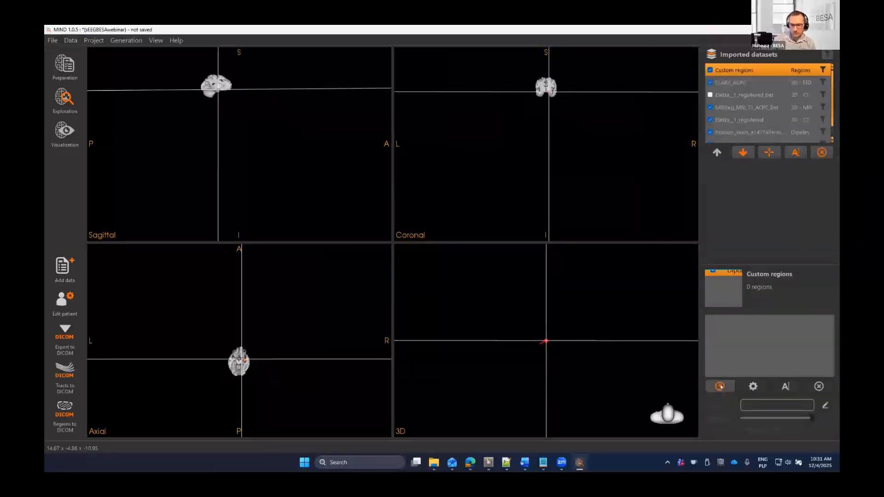
- Create a custom region centred on the EEG dipole, shrinking its sphere to fit closely around the dipole
left_click(721, 387)
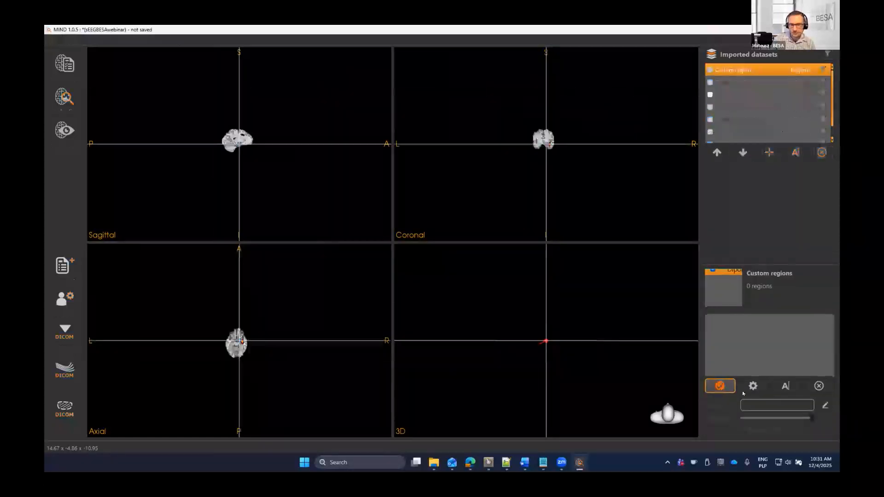
scroll(236, 143, "up", 8)
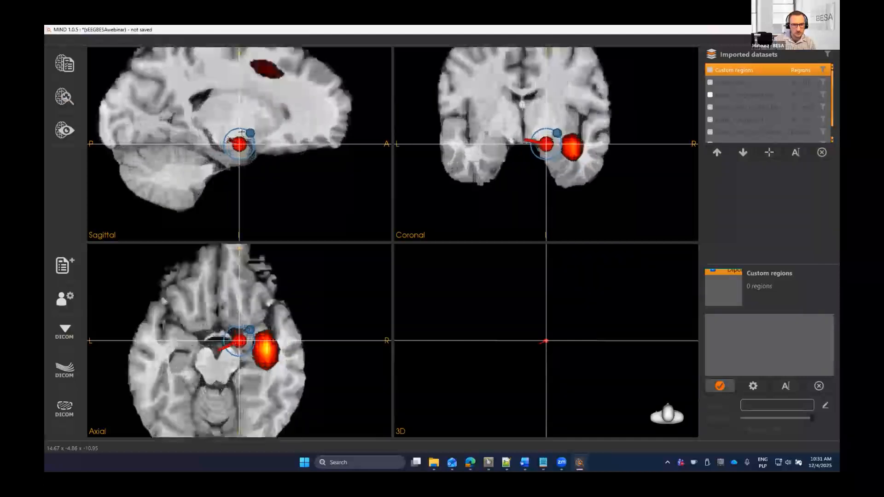
left_click_drag(250, 133, 243, 140)
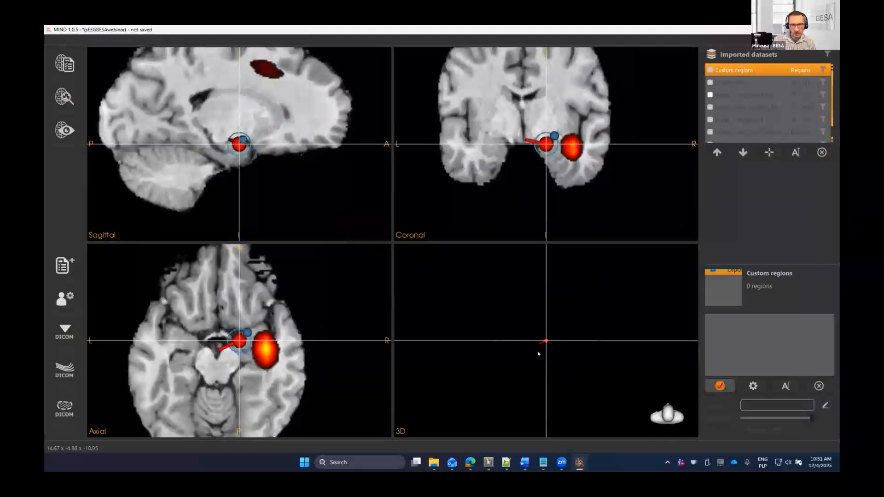
left_click(731, 388)
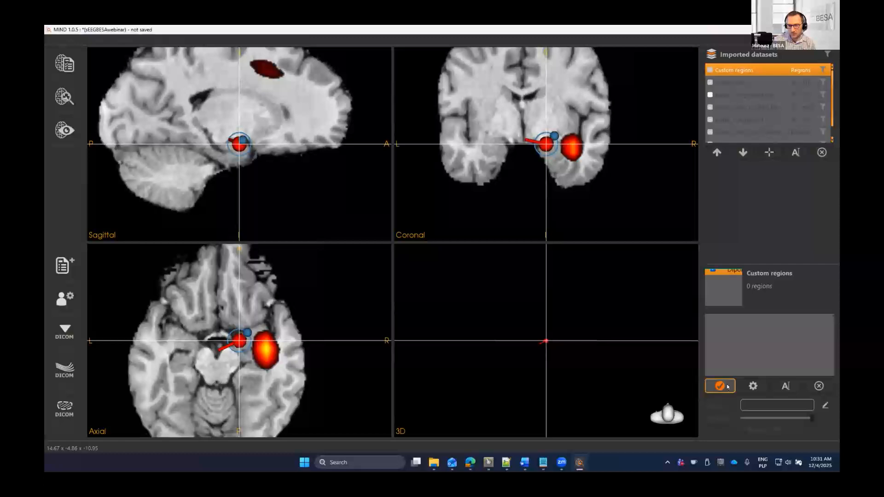
- Colour the new custom region orange and rename it "dipole from EEG"
left_click(825, 405)
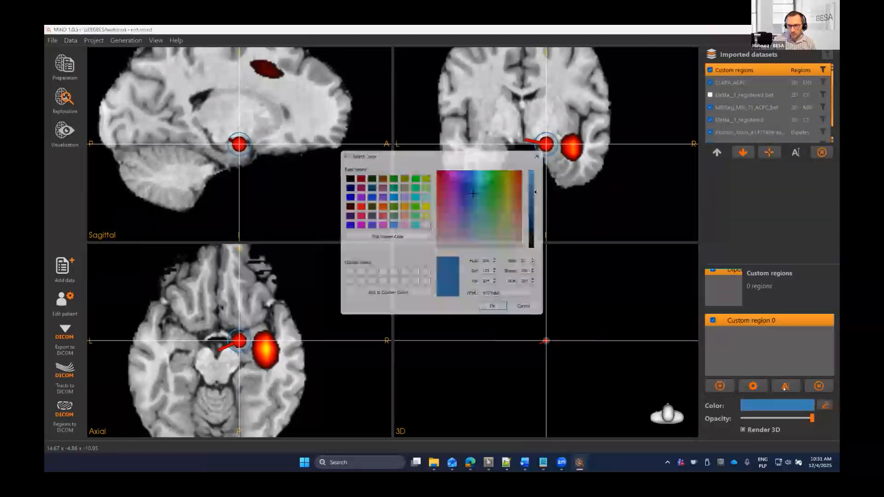
left_click(400, 206)
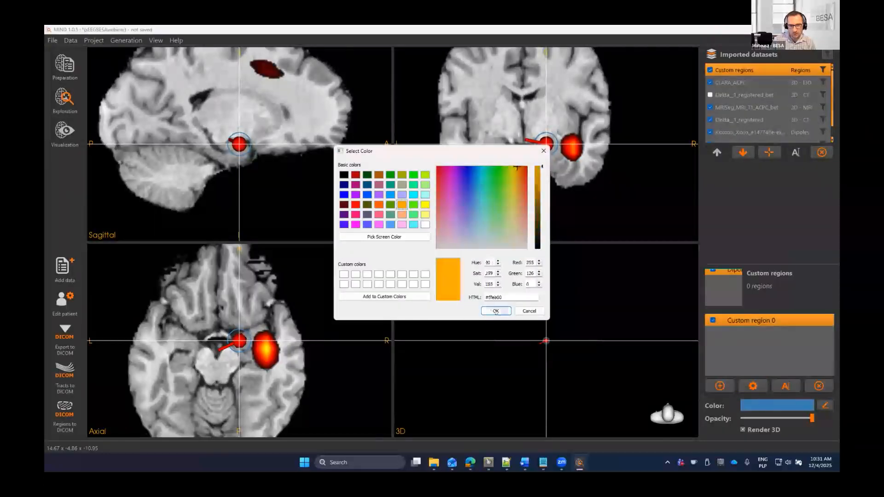
left_click(491, 310)
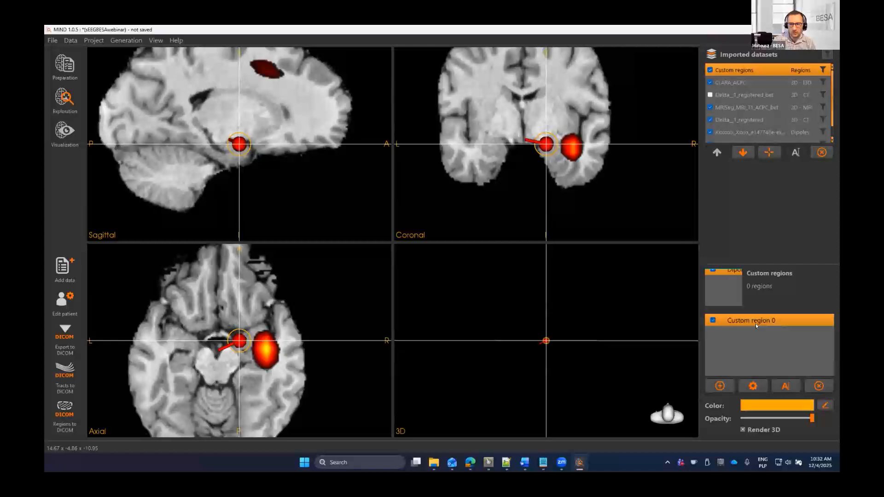
left_click(781, 385)
type("dipol")
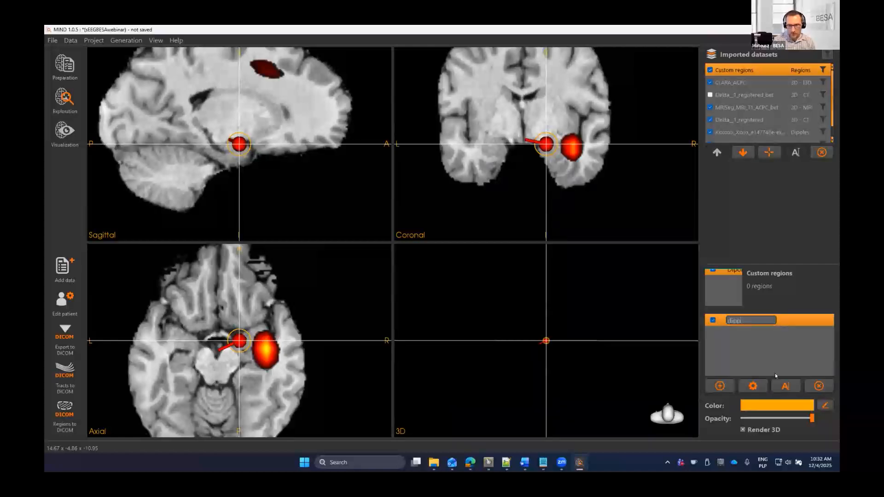
type(" 1rom lEEG")
key("Return")
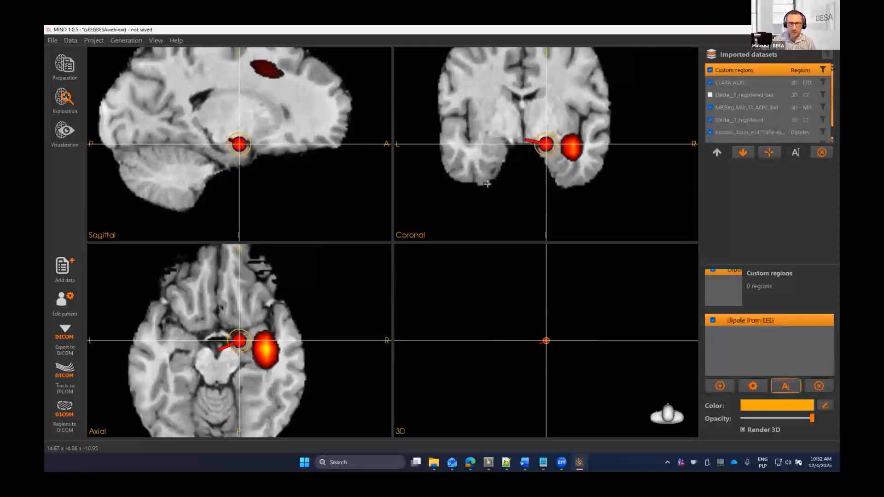
- Save the project, then launch Depth Electrode Navigator and bring its start window to the front
left_click(94, 41)
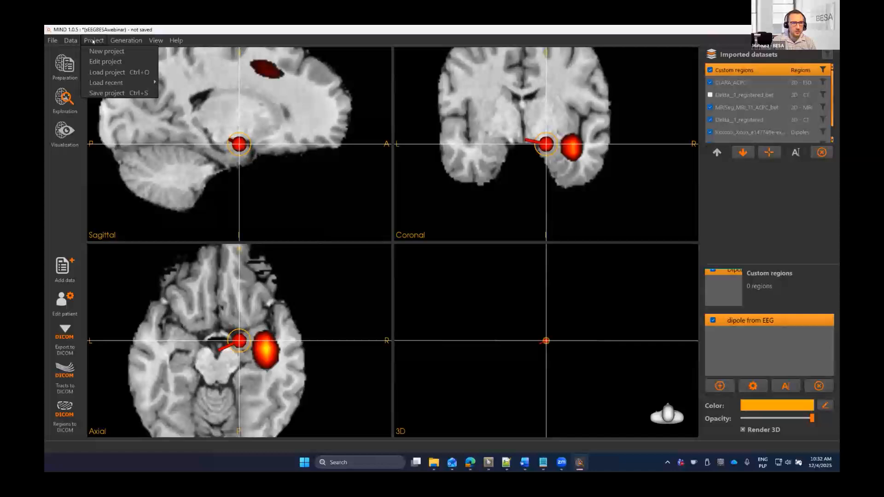
left_click(101, 94)
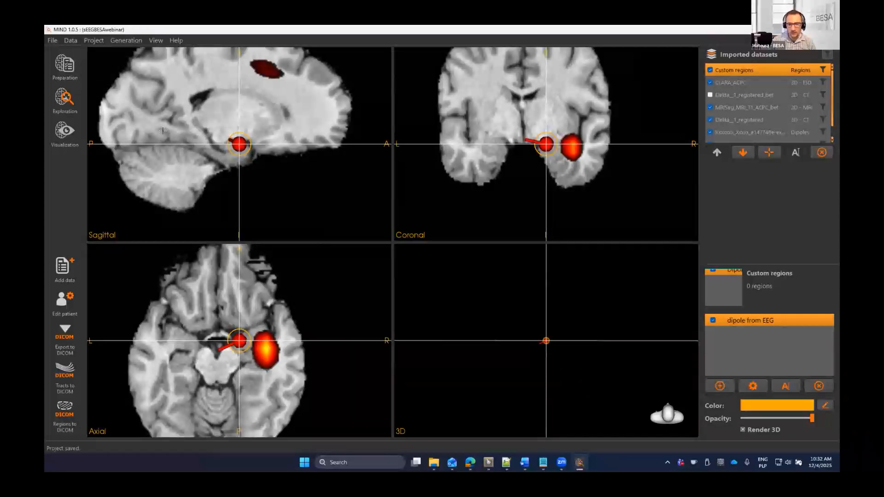
left_click(304, 462)
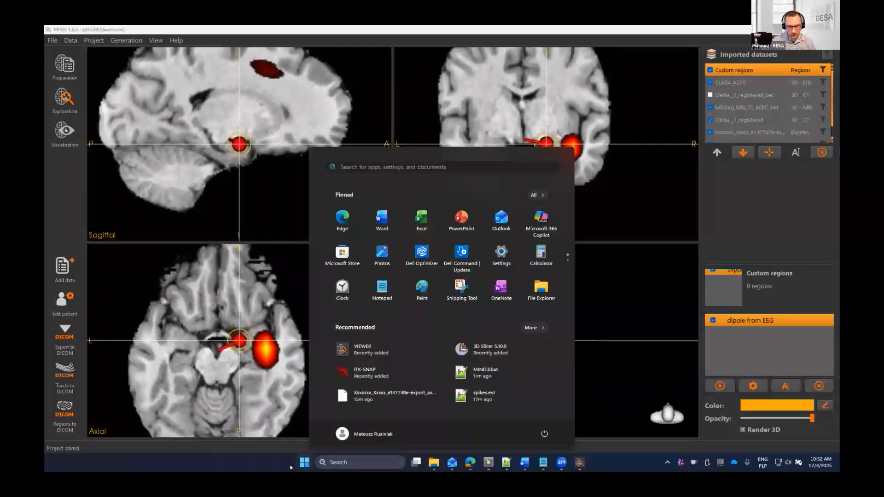
type("de")
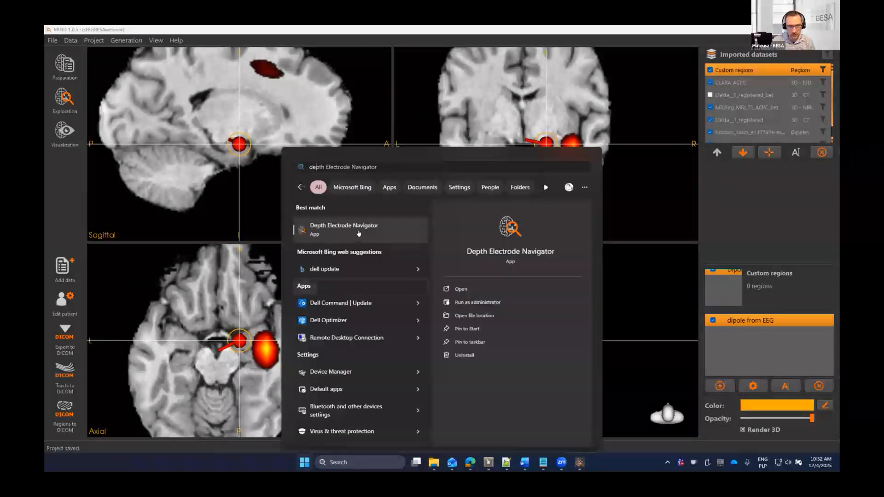
left_click(357, 230)
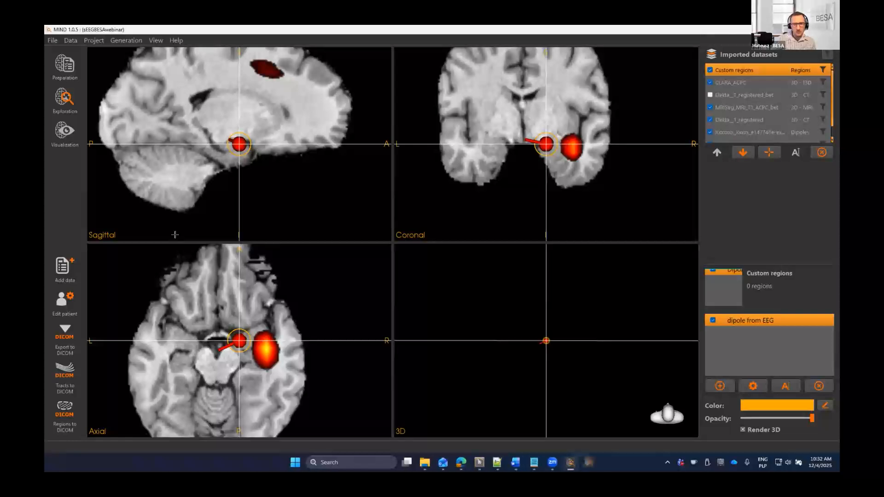
left_click(588, 464)
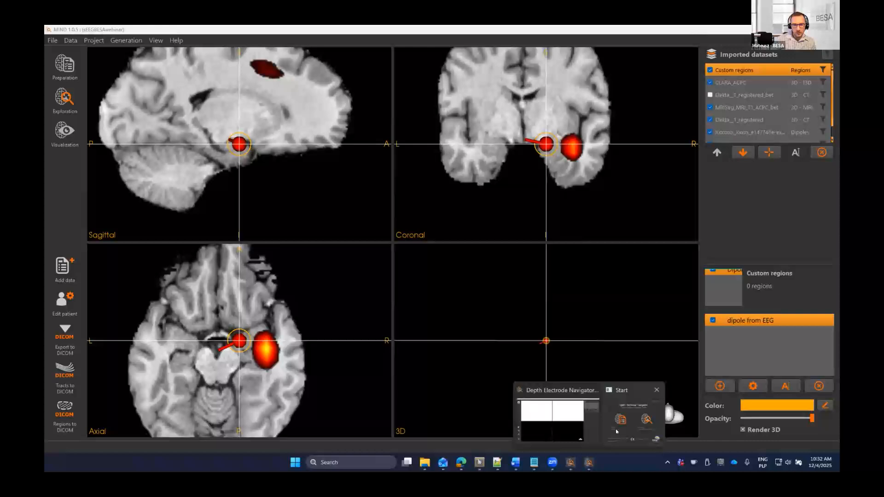
left_click(611, 433)
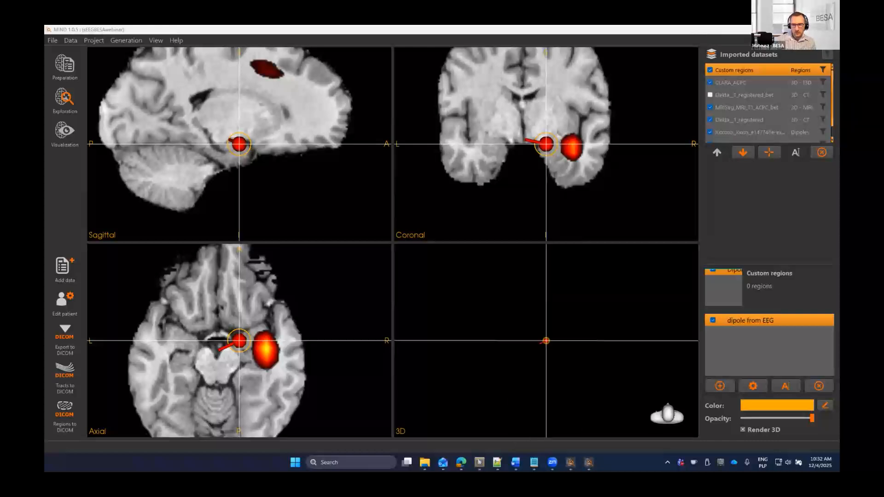
left_click(790, 29)
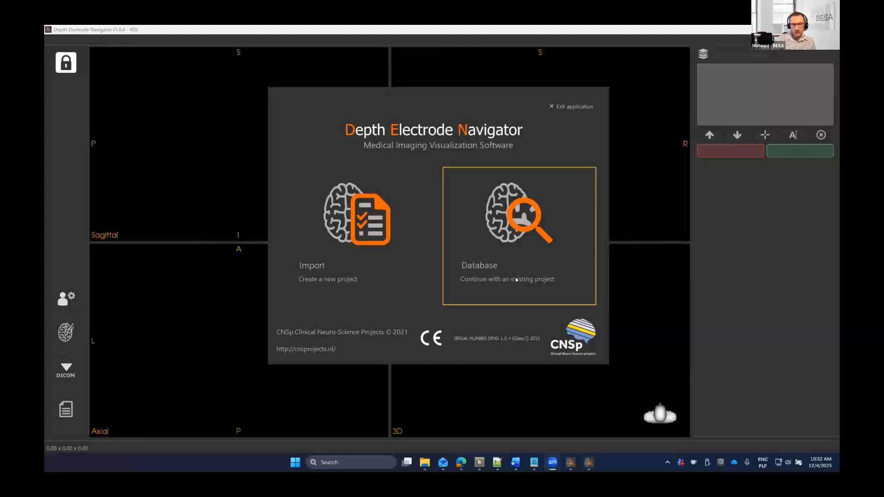
- Open the existing sEEGBESAwebinar project from the database and place the crosshair on the CLARA maximum
left_click(512, 244)
left_click(286, 179)
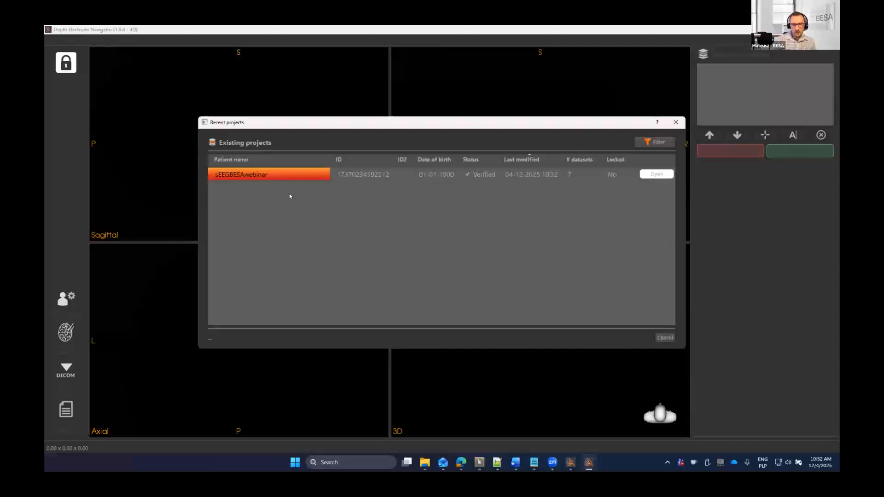
left_click(645, 174)
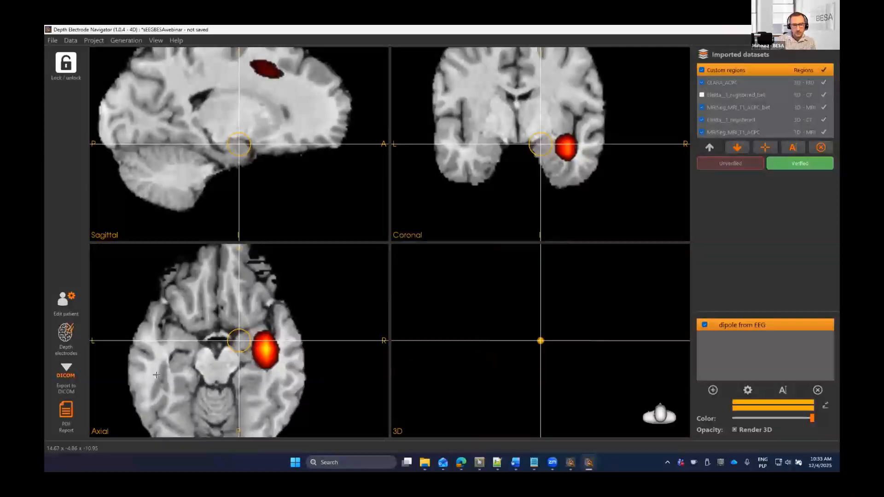
left_click(561, 144)
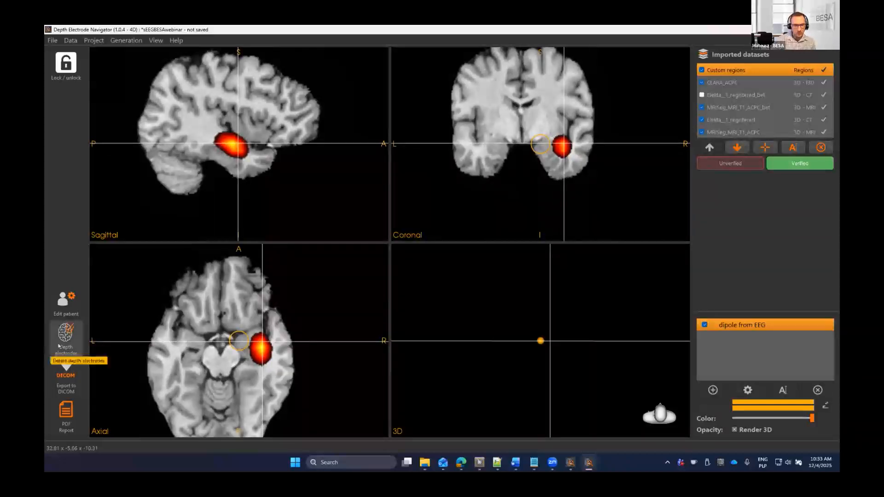
- Detect the depth electrodes using Elekta__1_registered_bet as CT volume and MRISeg_MRI_T1_ACPC_bet as BET MRI volume
left_click(66, 334)
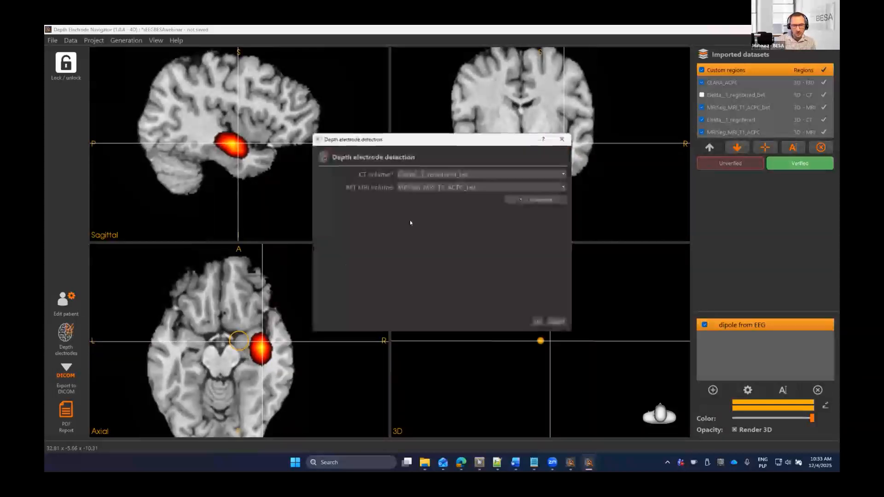
left_click(496, 177)
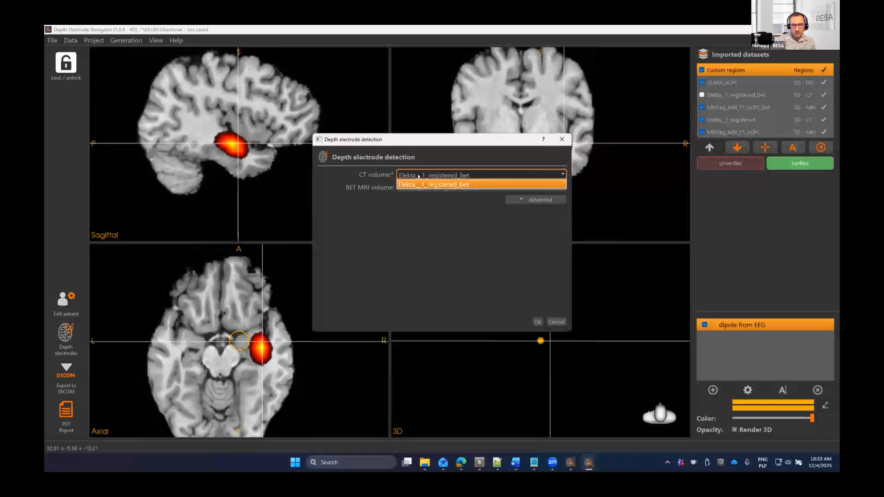
left_click(460, 184)
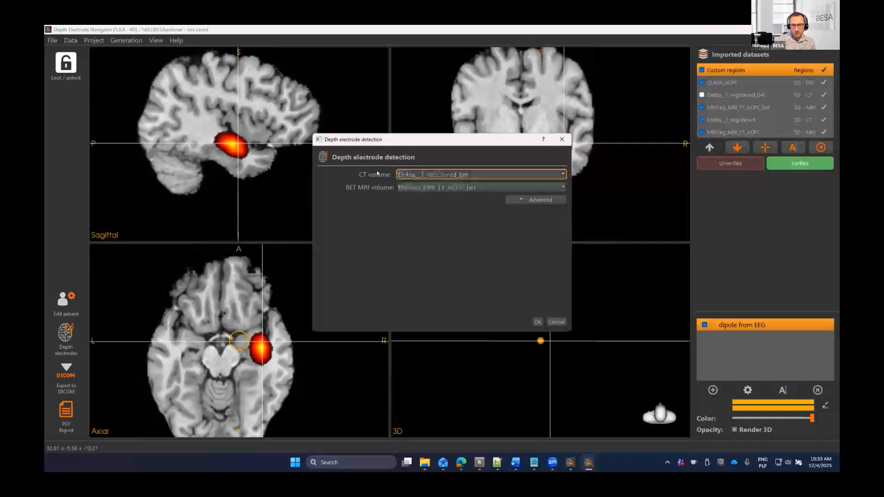
left_click(504, 188)
left_click(504, 197)
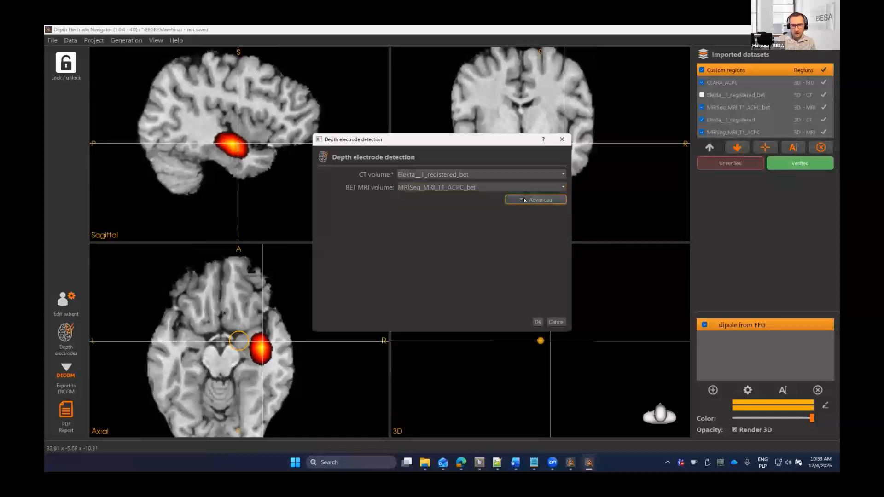
left_click(539, 322)
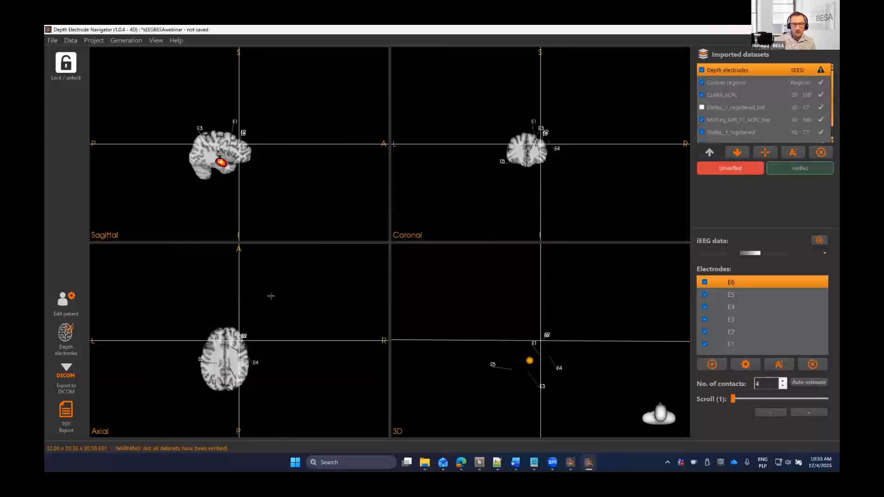
- Hide MRISeg_MRI_T1_ACPC_bet to expose the registered CT, and compare the detected electrodes with the CT traces using the crosshair
scroll(271, 295, "up", 6)
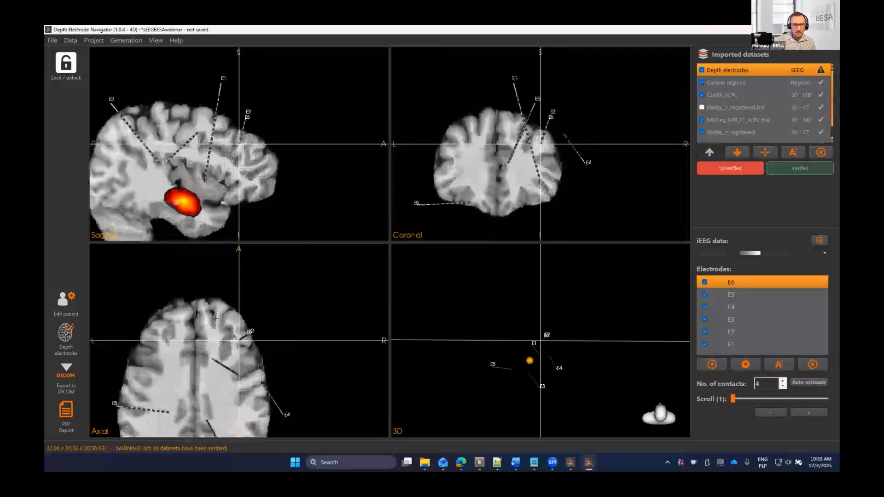
left_click(198, 174)
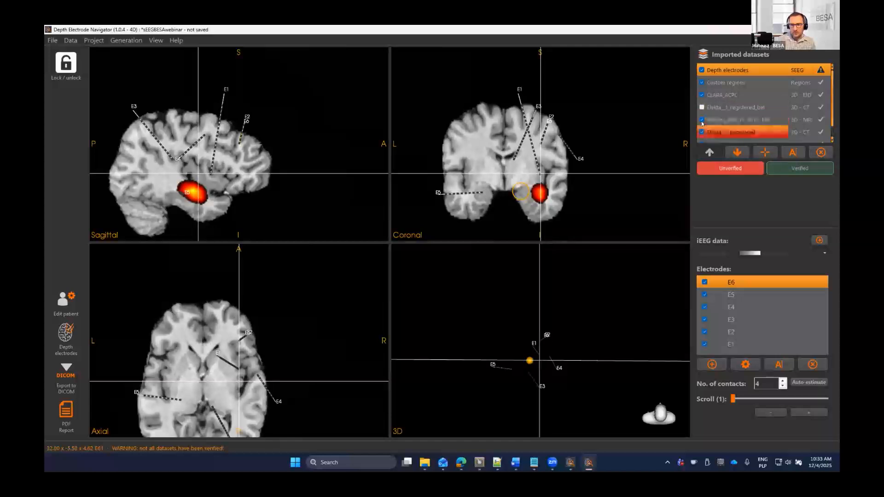
scroll(703, 119, "down", 1)
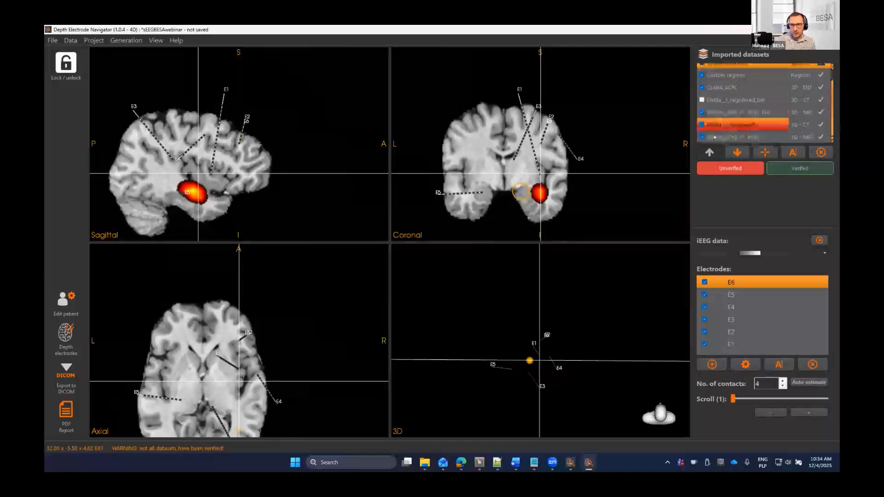
left_click(702, 113)
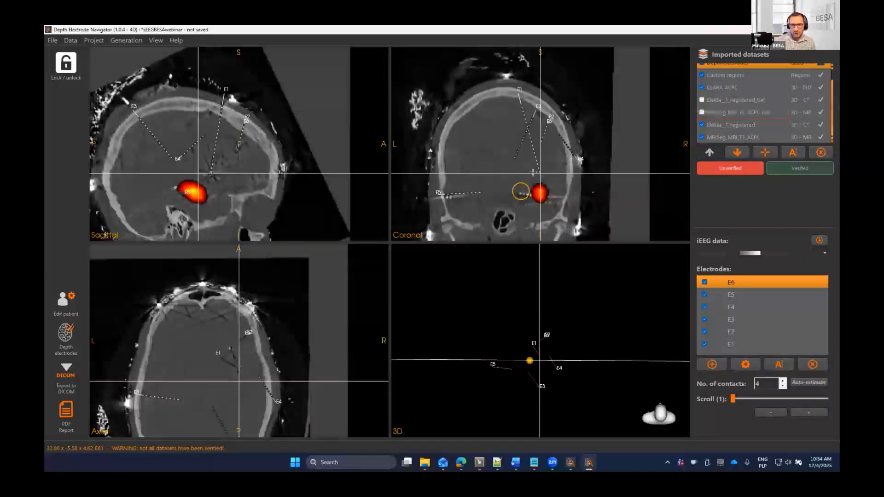
left_click(456, 192)
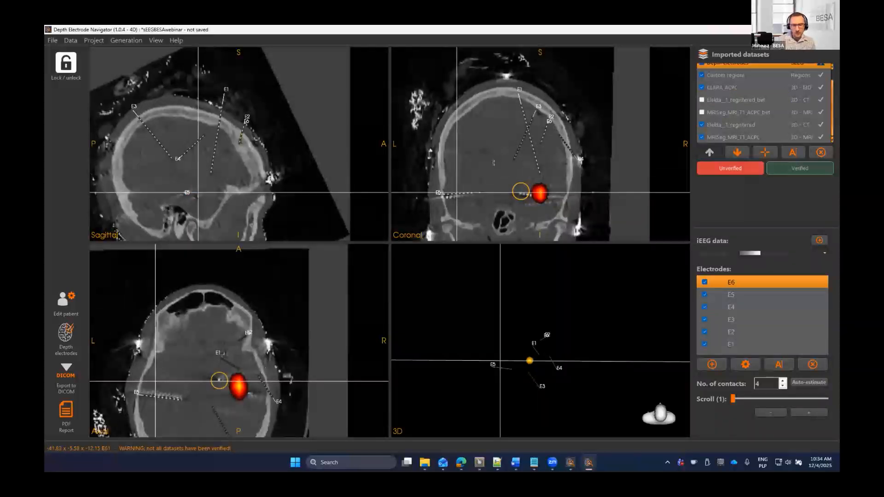
left_click(213, 170)
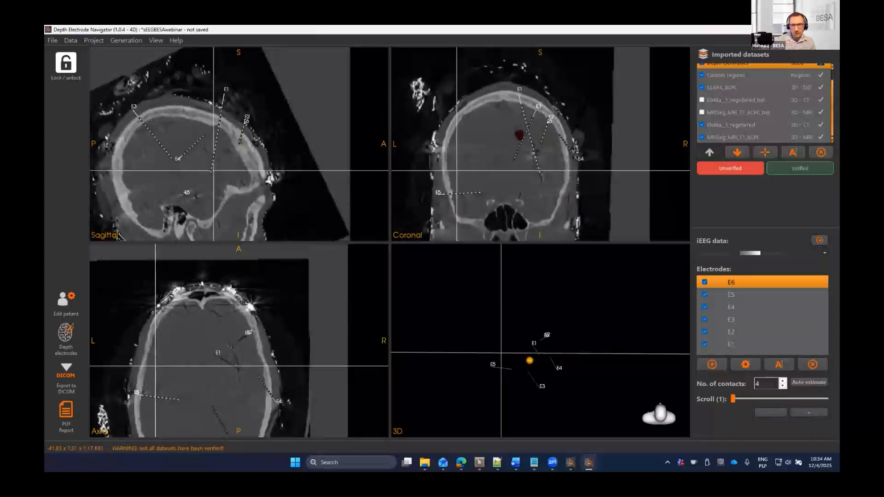
- Place the crosshair on the deep end of electrode E1's CT trace and set it as E1's tip position (35.2, 4.1, -5.5)
left_click(782, 344)
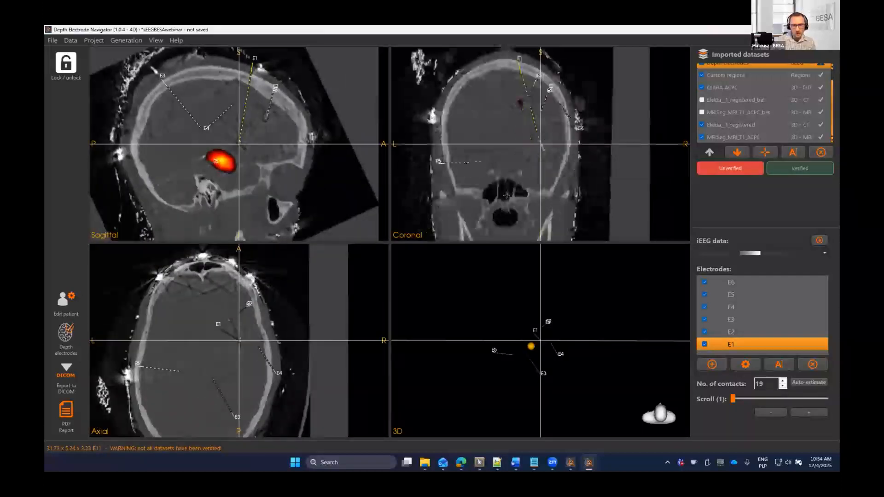
scroll(536, 168, "up", 6)
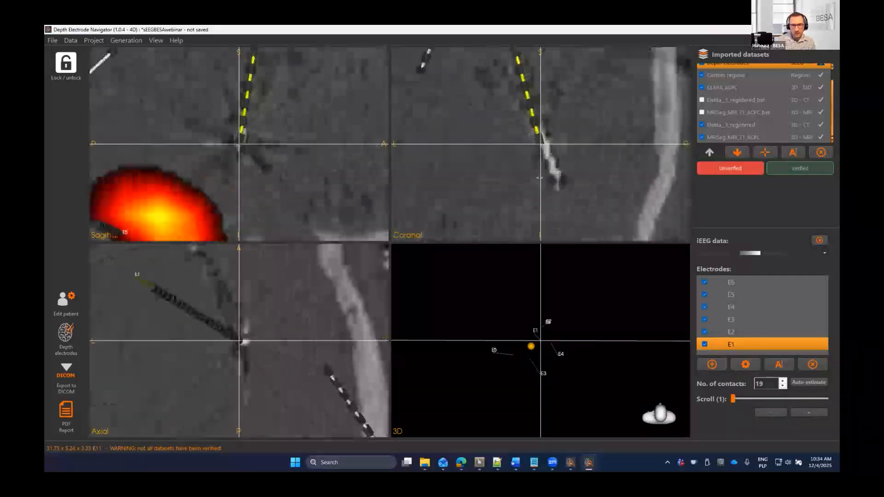
scroll(539, 178, "down", 2)
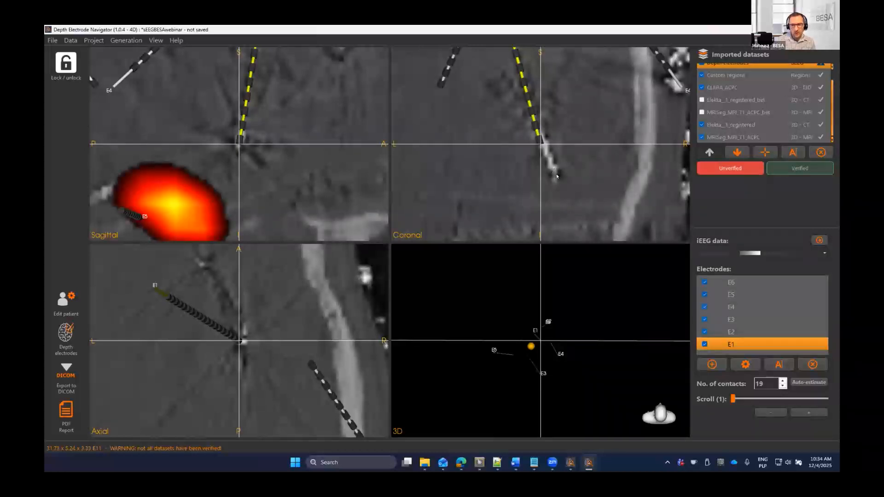
left_click(742, 364)
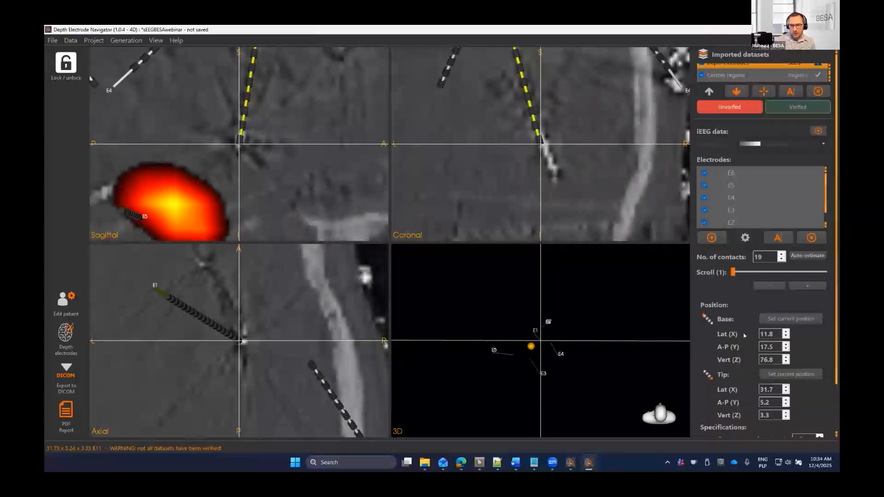
scroll(763, 329, "down", 1)
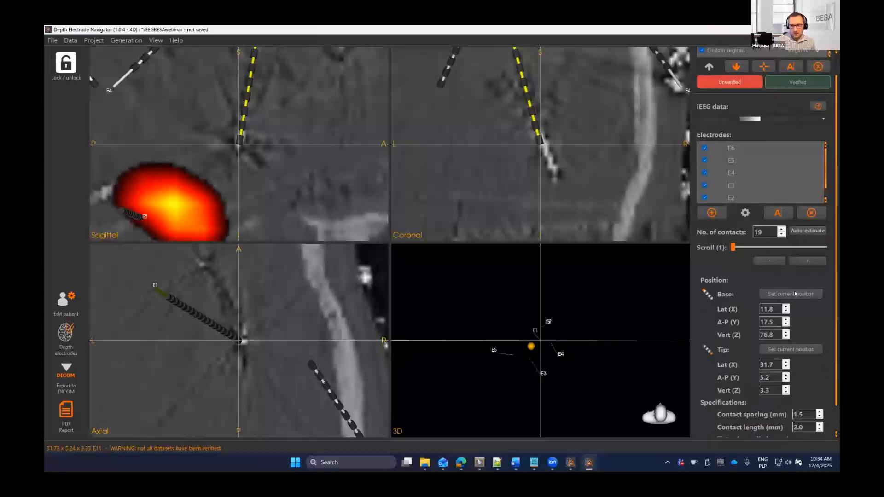
left_click_drag(246, 181, 230, 178)
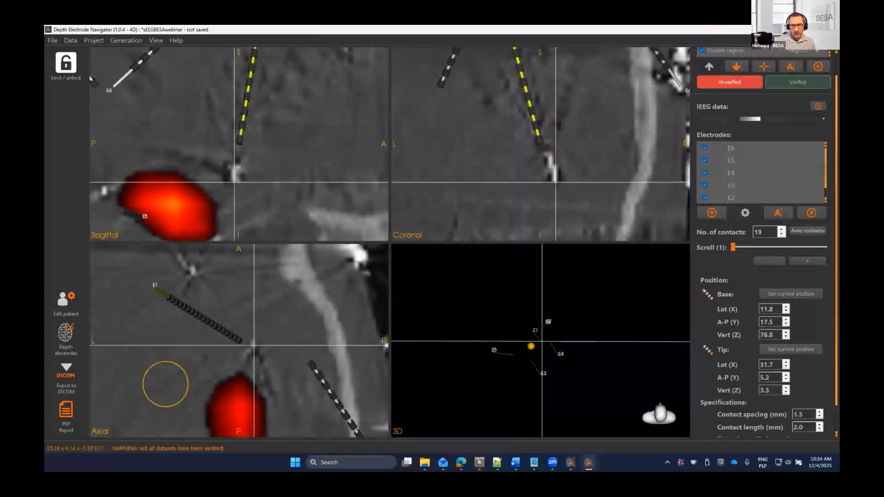
left_click(791, 349)
- Place the crosshair on the skull entry of electrode E1's CT trace and set it as E1's base position (12.2, 17.3, 76.5)
mouse_move(257, 83)
left_mouse_down()
mouse_move(253, 103)
mouse_move(242, 76)
mouse_move(244, 161)
mouse_move(243, 84)
mouse_move(250, 87)
left_mouse_up()
scroll(495, 58, "up", 1)
middle_click_drag(495, 51, 522, 133)
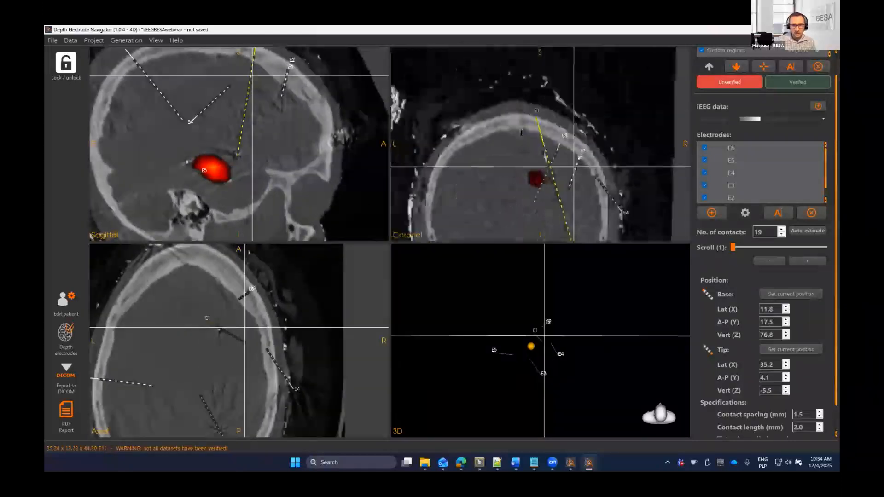
left_click_drag(269, 90, 255, 85)
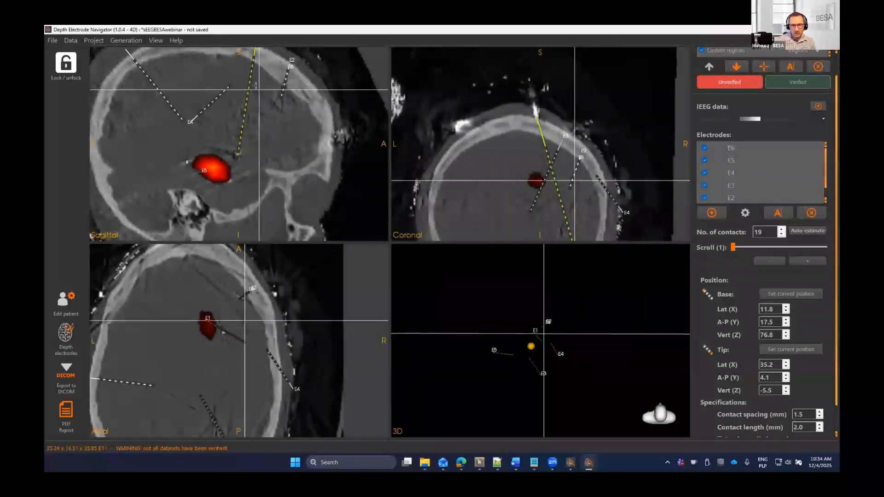
left_click(534, 112)
left_click(532, 110)
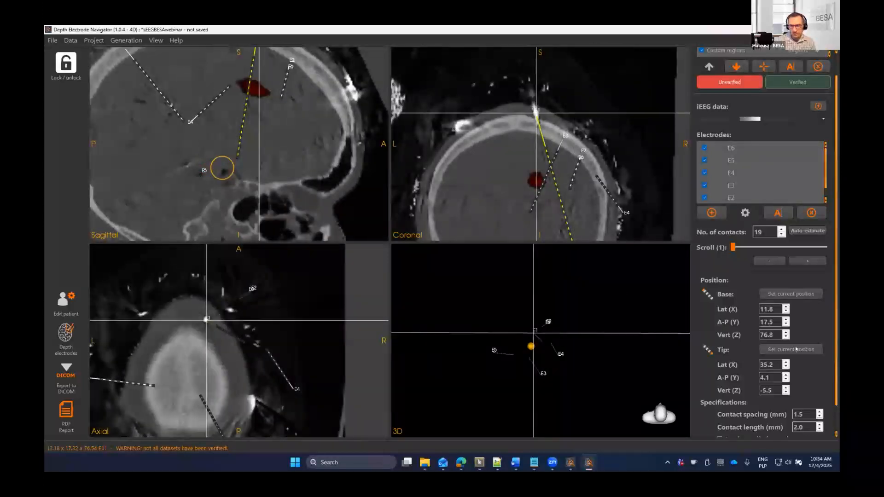
left_click(798, 294)
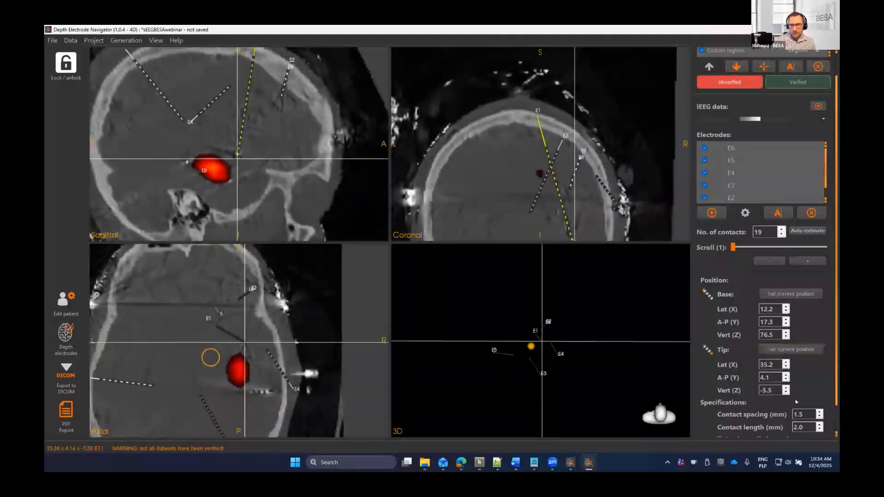
- Set the contact spacing of electrode E1 to 1.3 mm and check the contacts against the CT
left_click(819, 417)
left_click(819, 417)
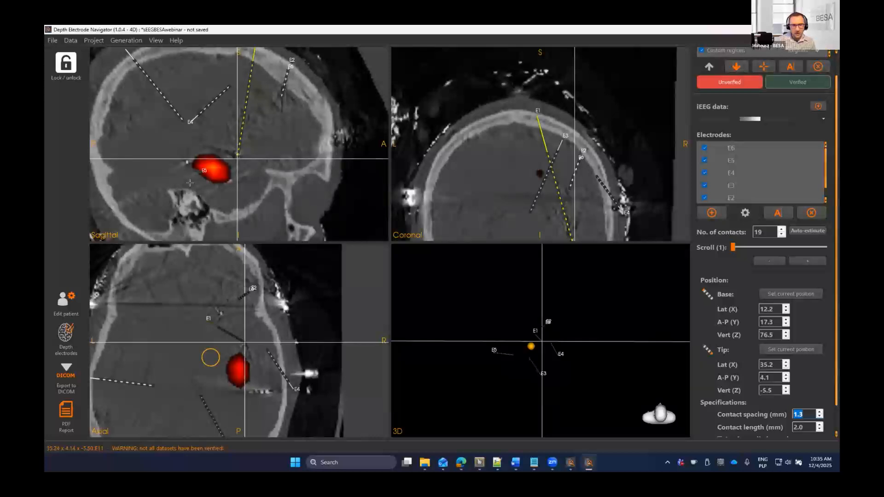
scroll(221, 152, "down", 2)
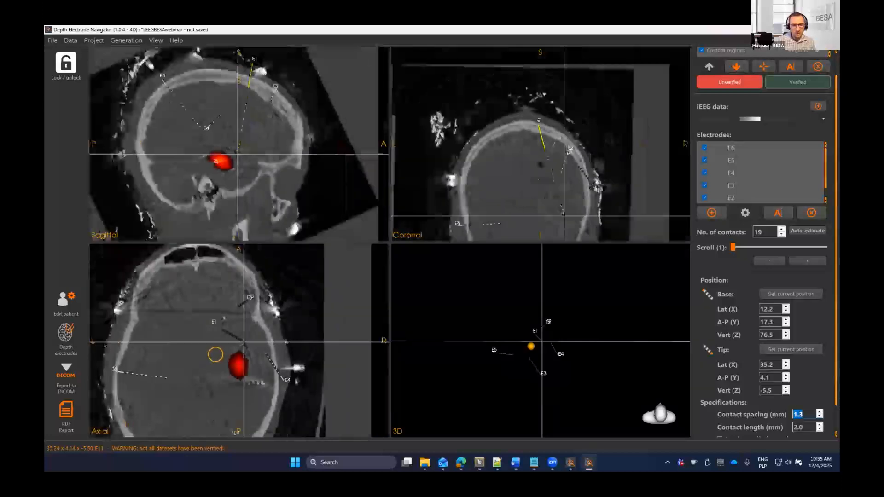
scroll(221, 151, "up", 1)
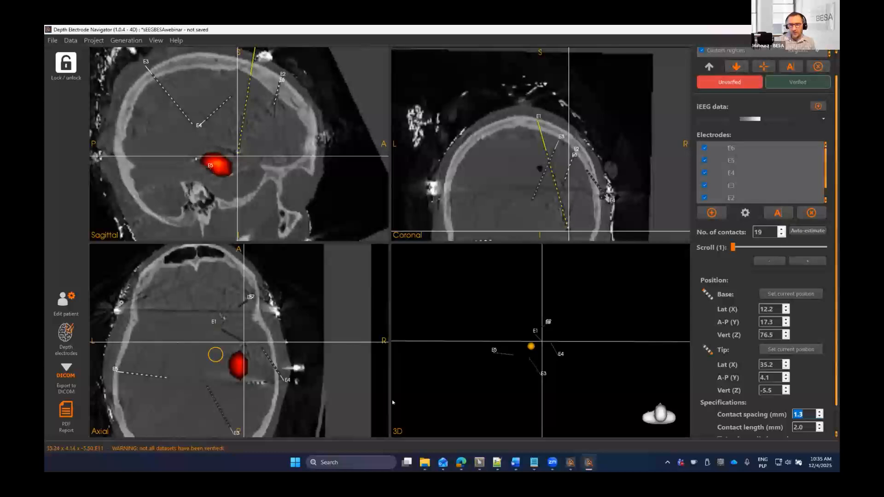
- Compare the course of electrode E1 on the CT with the group descriptions and atlas areas in sEEG_ElectrodeNaming.txt
left_click(534, 462)
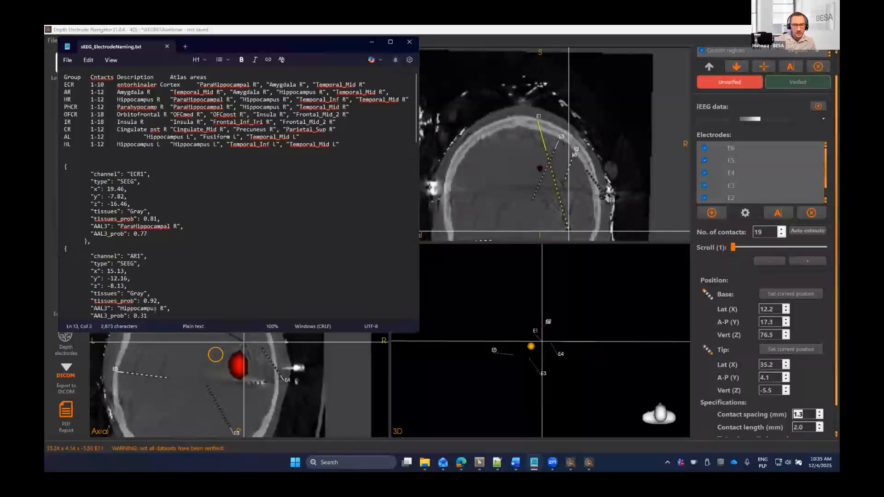
left_click(230, 388)
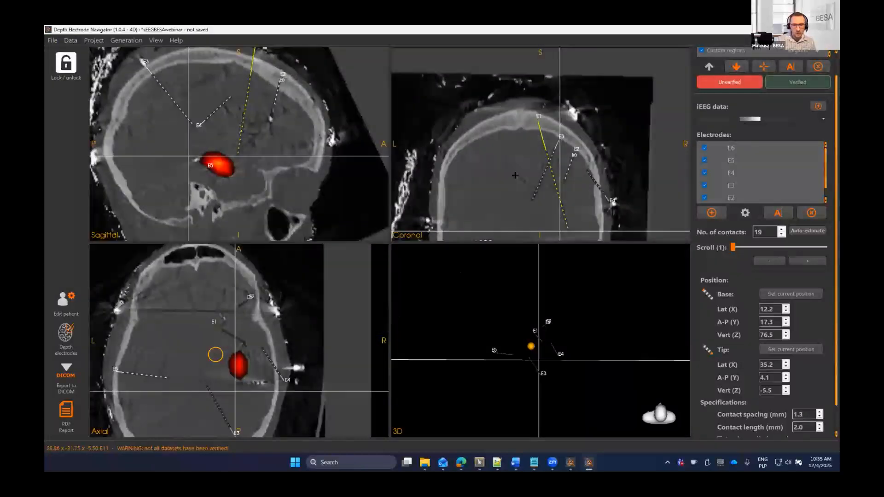
left_click(536, 126)
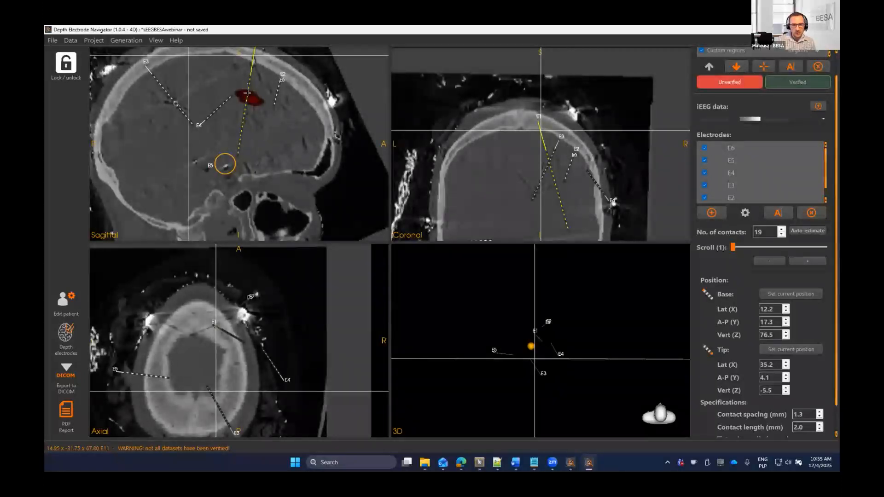
left_click(236, 154)
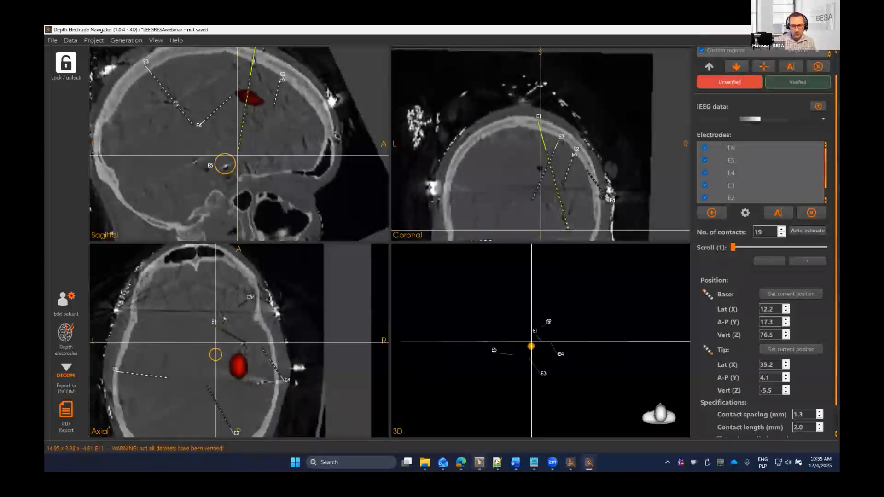
left_click(532, 462)
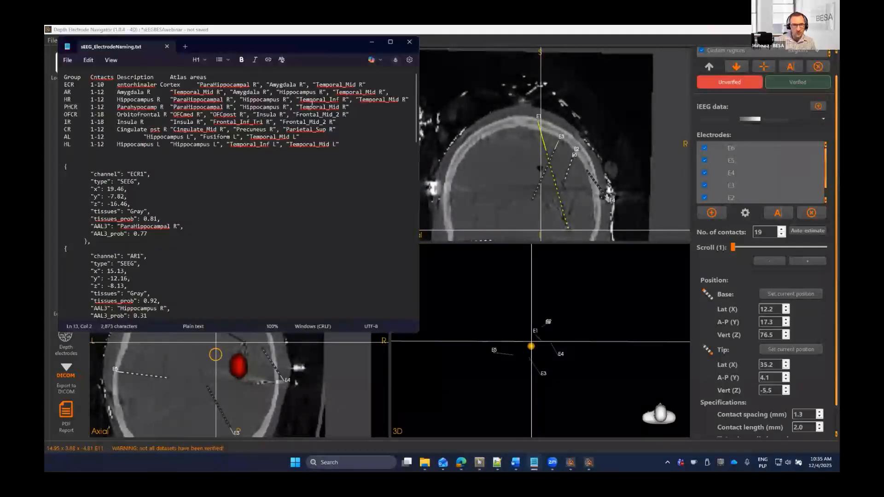
left_click_drag(282, 121, 299, 114)
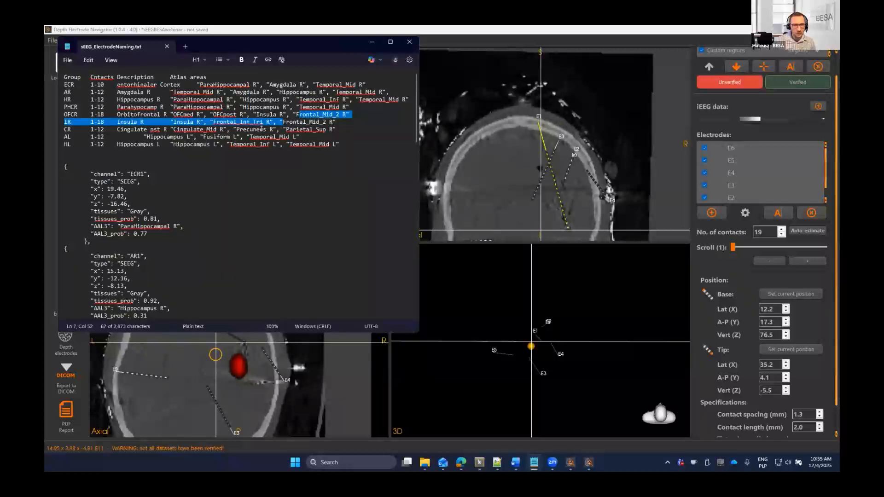
left_click(122, 112)
left_click_drag(118, 116, 154, 116)
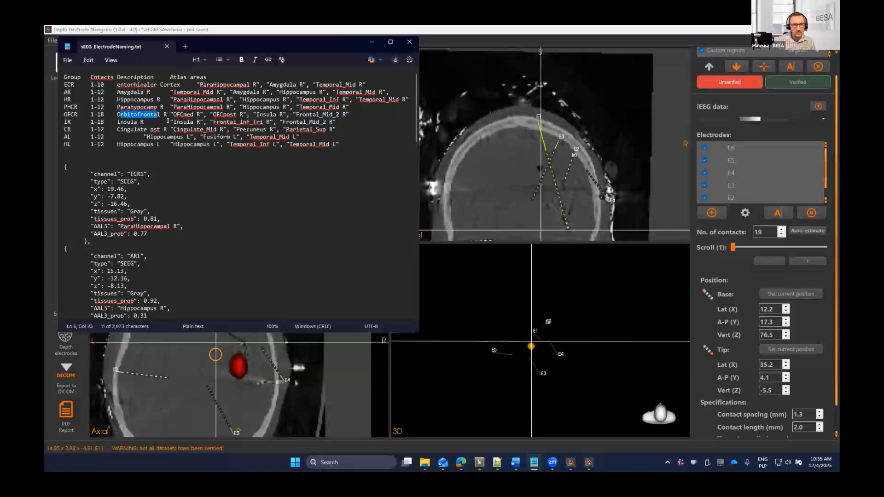
- Trace electrode E1 on the CT down to its tip and look up the group label of the Orbitofrontal R entry in the naming list
left_click(554, 191)
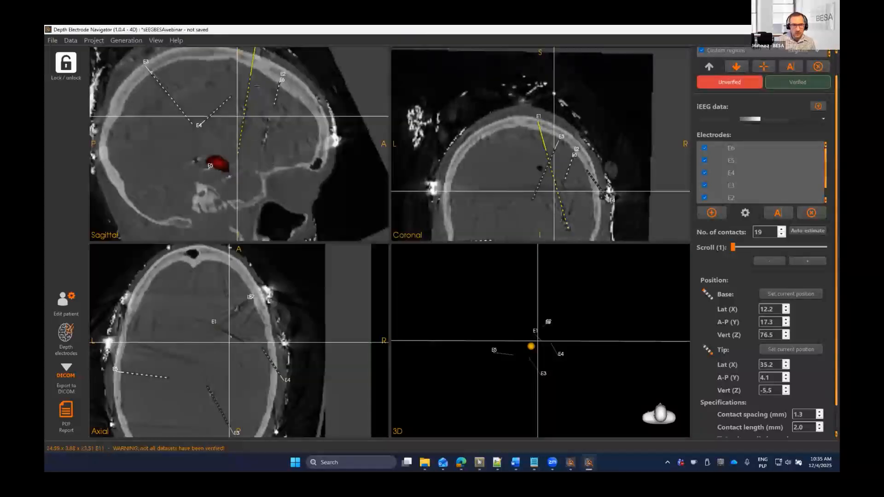
scroll(260, 92, "up", 1)
scroll(268, 125, "down", 2)
left_click(264, 128)
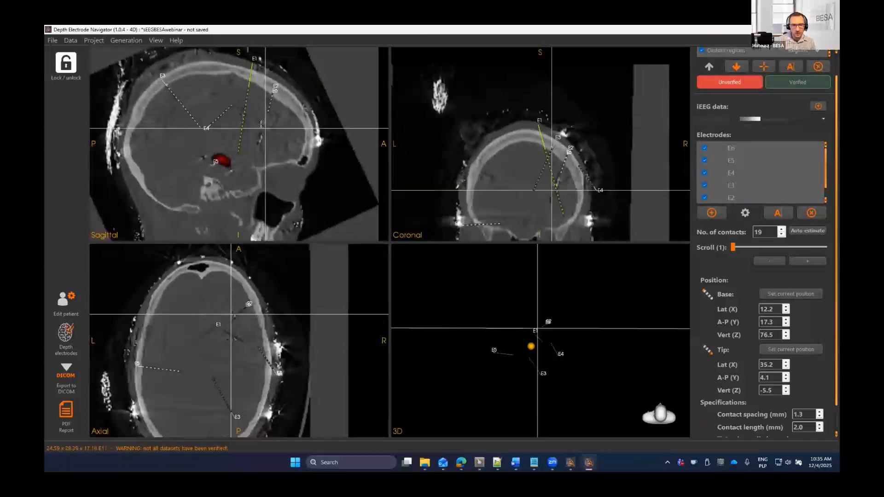
left_click(242, 110)
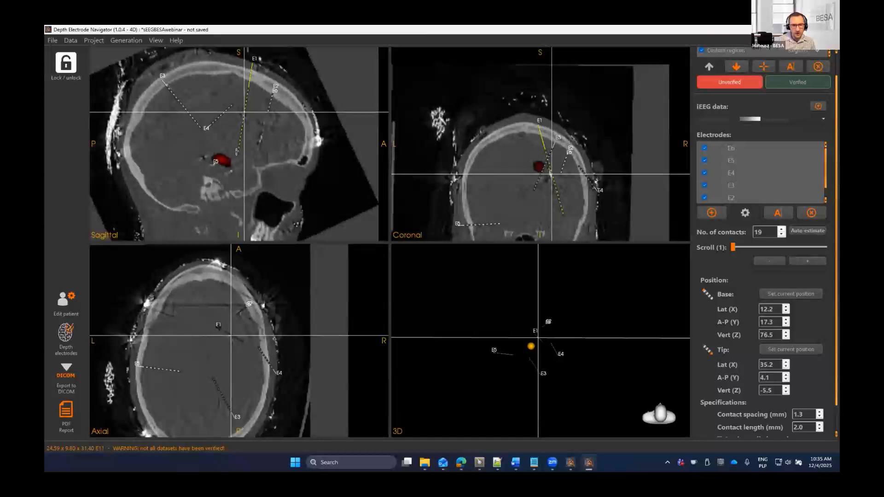
left_click(237, 156)
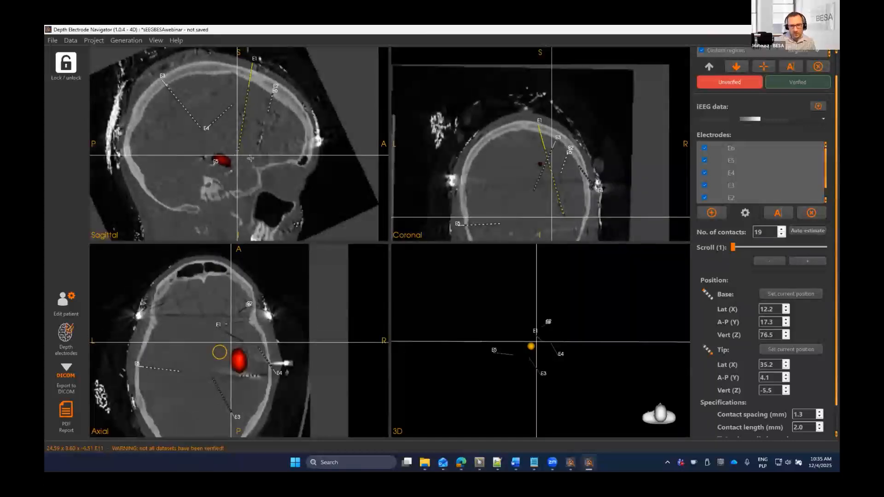
key("alt+Tab")
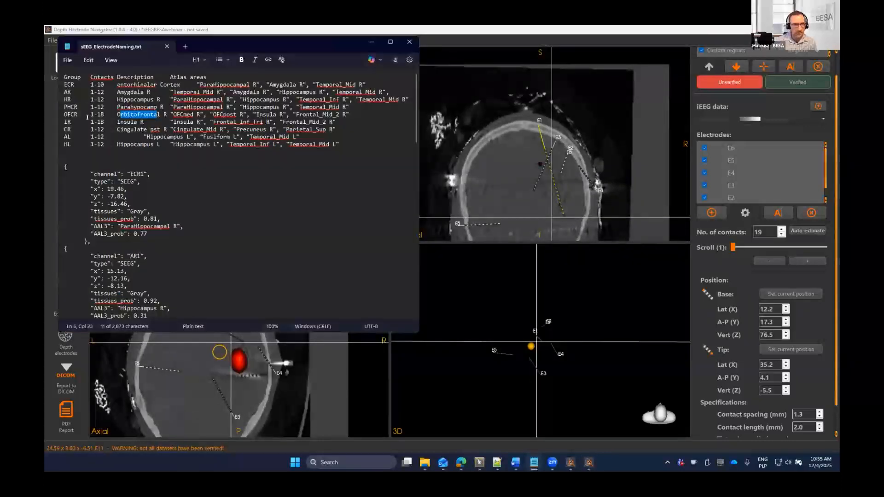
left_click_drag(76, 114, 55, 117)
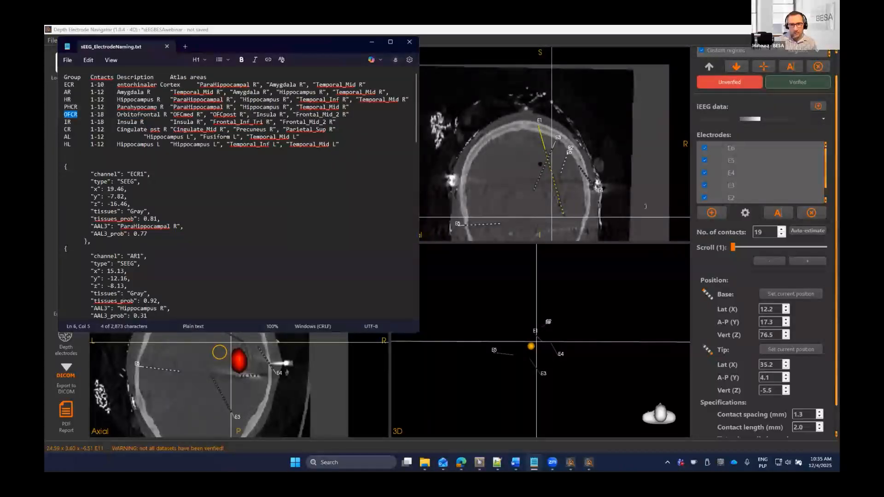
- Switch to BESA Research, go to the next file and show its polygraphic channels to check the depth channel labels
left_click(479, 462)
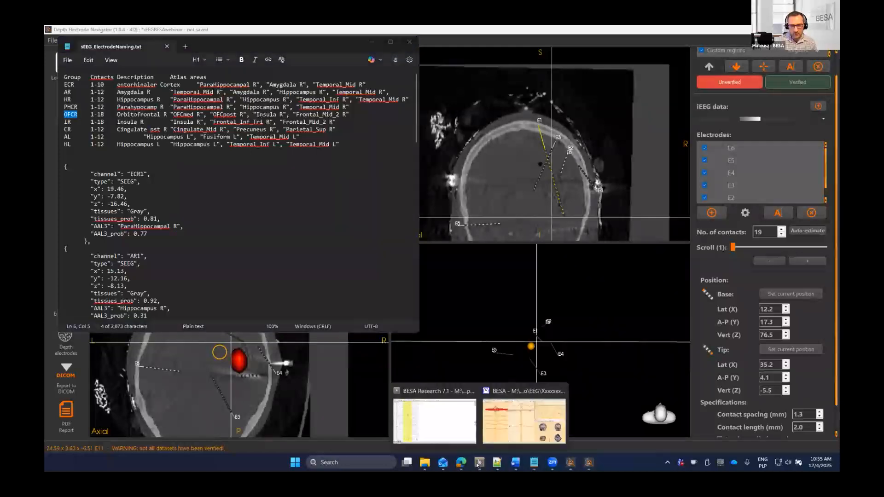
left_click(436, 422)
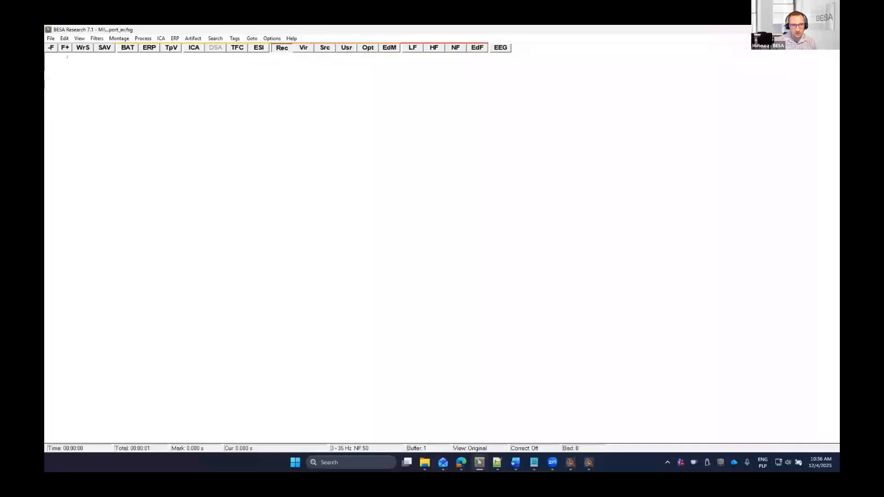
left_click(64, 48)
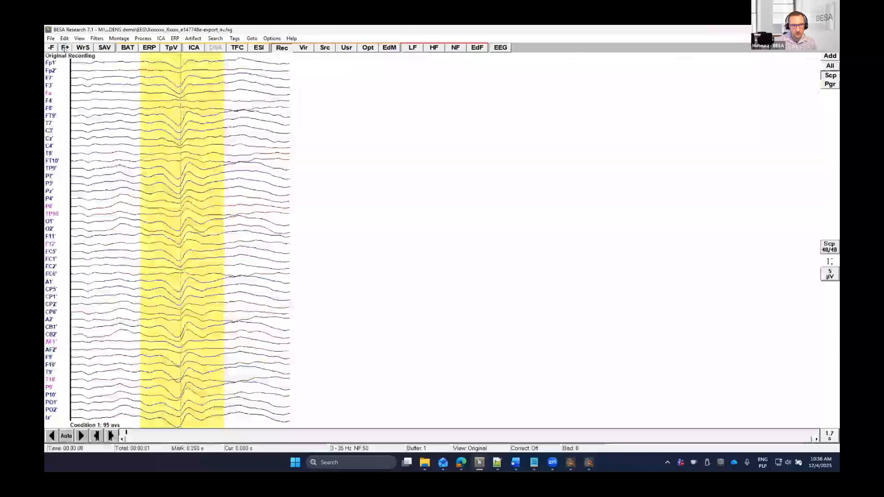
left_click(830, 84)
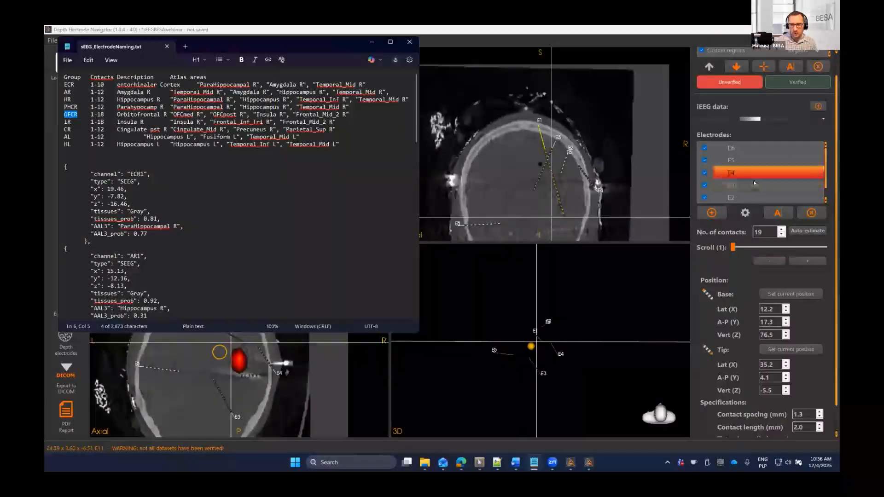
- Back in Depth Electrode Navigator, rename electrode E1 as POL OFCR
scroll(751, 179, "down", 2)
left_click(737, 171)
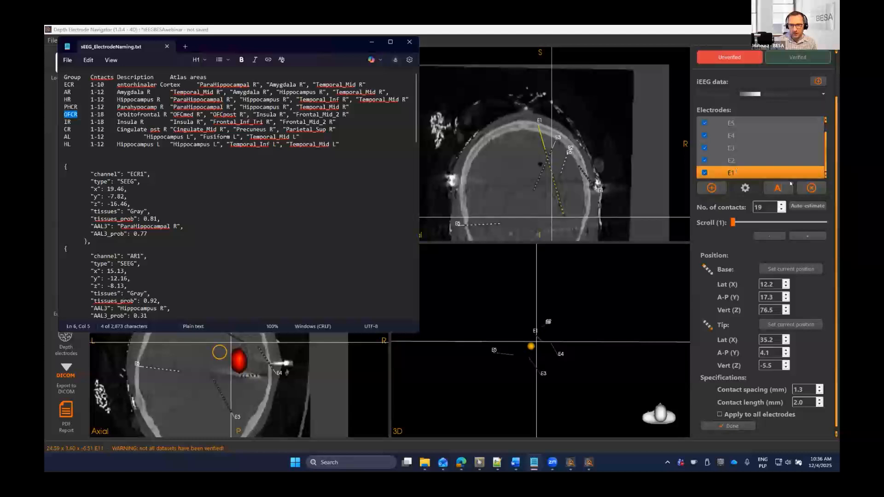
double_click(732, 173)
type("T")
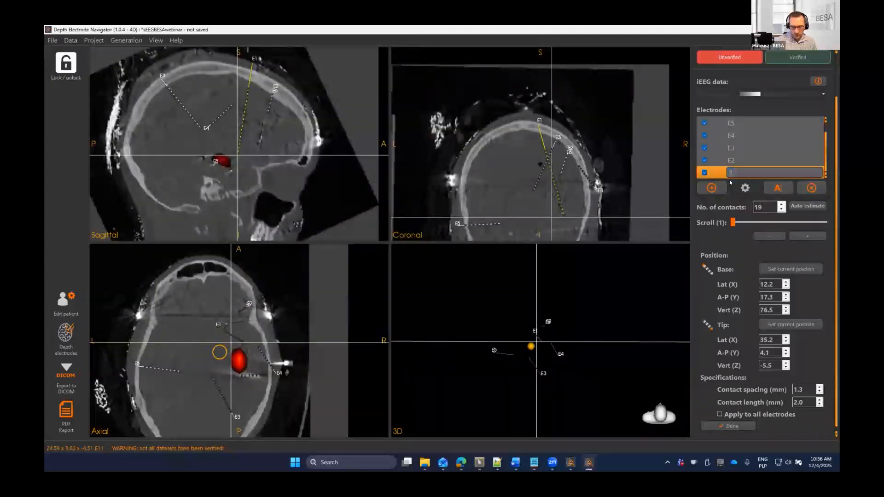
type("OL")
key("alt+Tab")
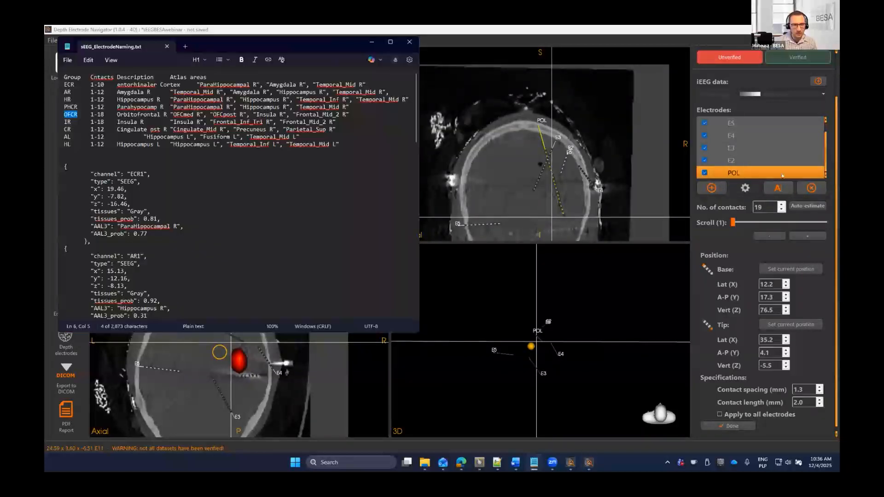
key("alt+Tab")
double_click(757, 172)
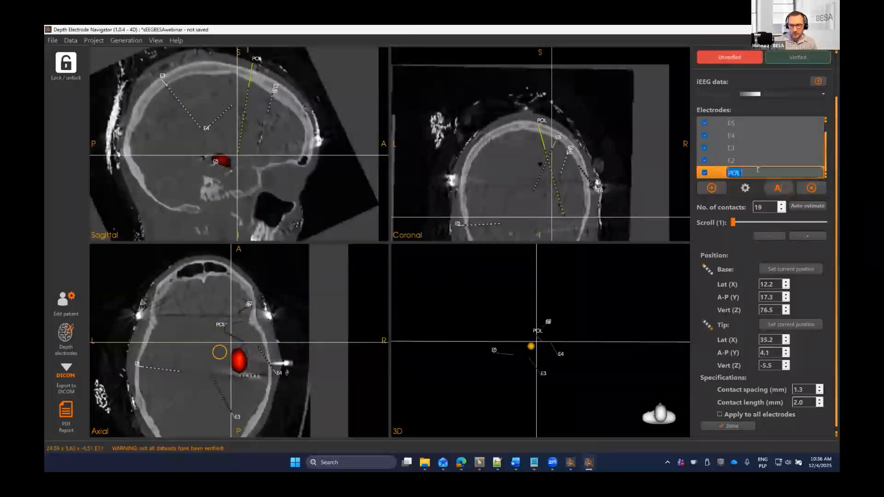
type("OFCR")
key("Return")
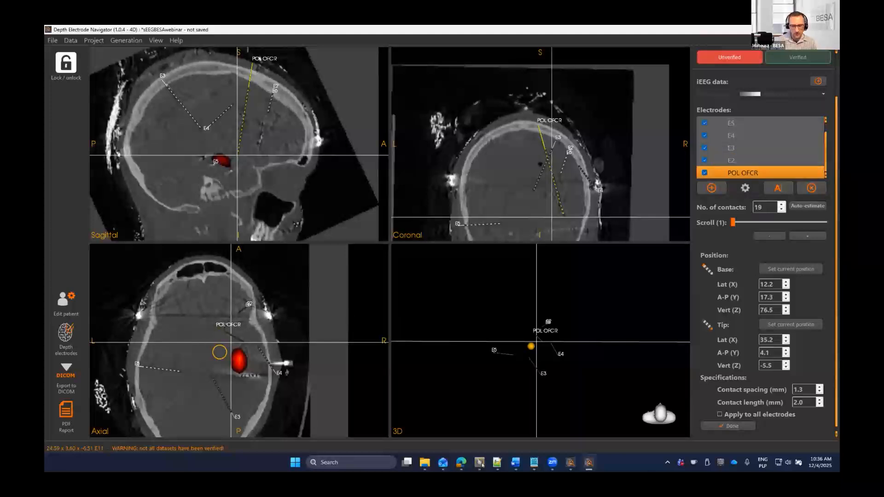
- Consult the naming list again and examine the CT traces near electrodes E2 and E6 with the crosshair
left_click(533, 462)
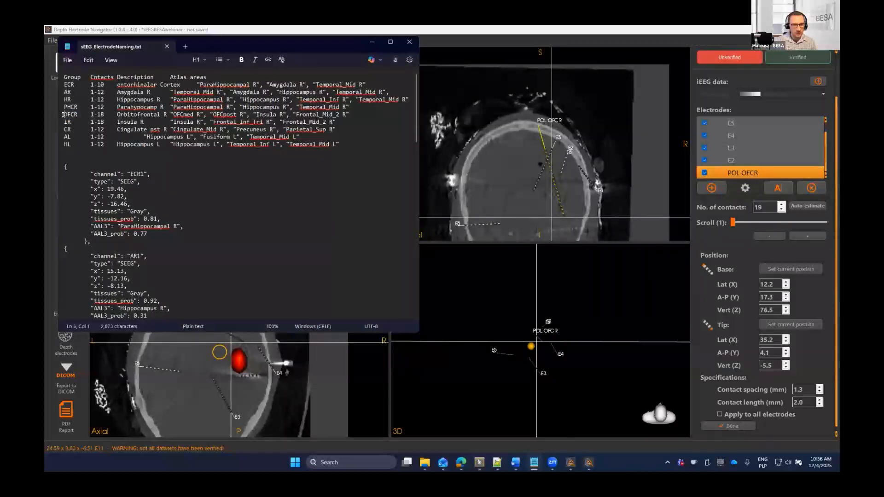
type("v")
left_click(533, 191)
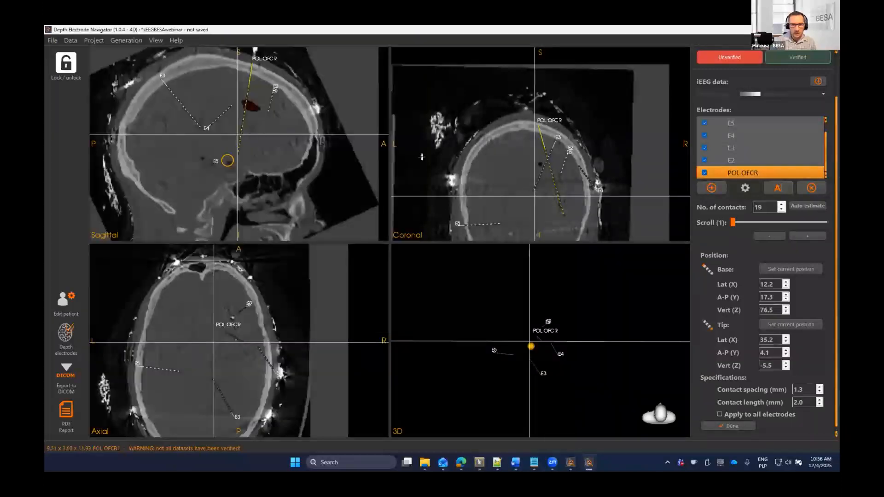
left_click(268, 99)
scroll(339, 146, "up", 2)
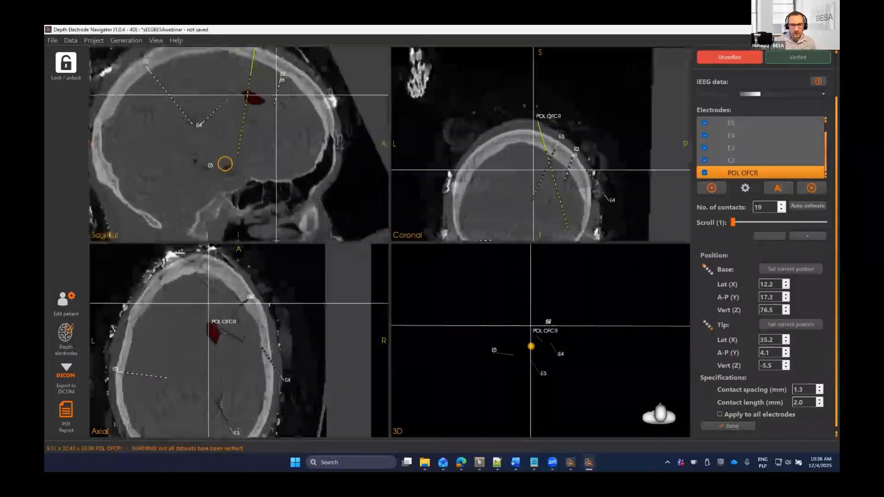
scroll(340, 147, "up", 2)
scroll(290, 116, "down", 2)
left_click_drag(279, 93, 265, 87)
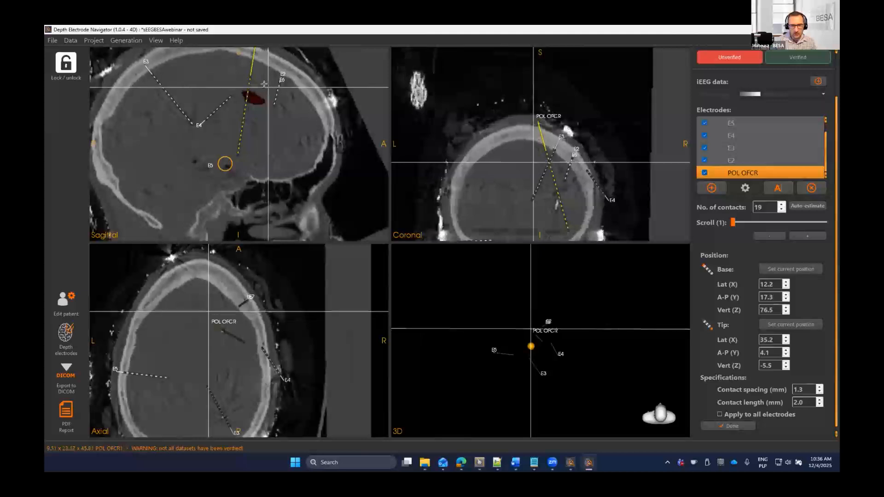
- Inspect the trajectory and tip of electrode POL OFCR in the sagittal, coronal and axial slices
left_click(567, 168)
left_click_drag(272, 131, 258, 130)
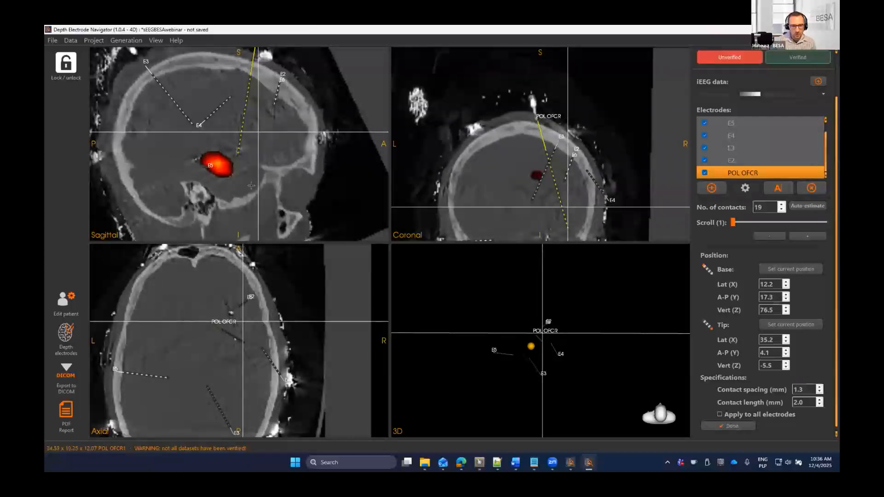
scroll(232, 219, "down", 3)
scroll(232, 215, "up", 6)
left_click(266, 164)
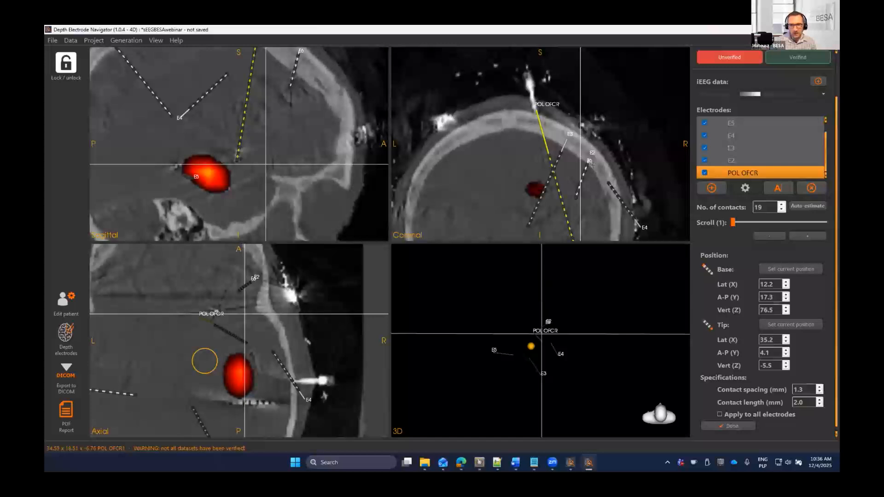
- Delete electrode E6 from the electrode list and confirm the removal
scroll(765, 139, "up", 3)
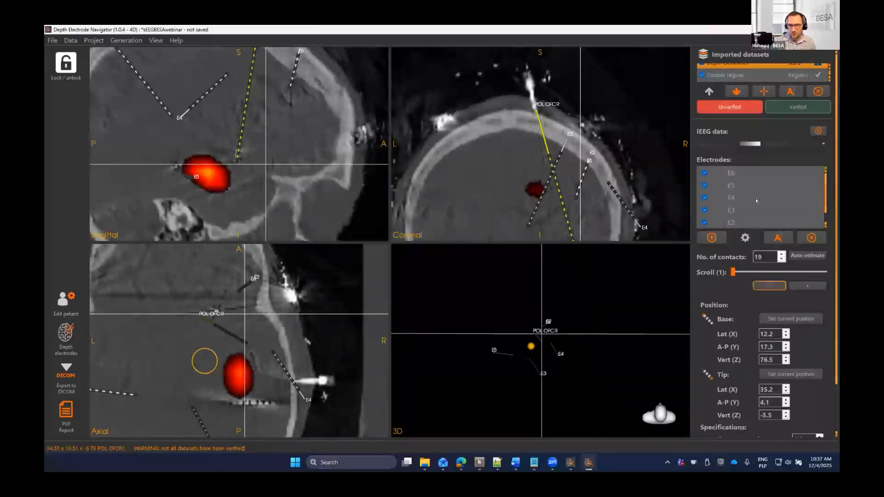
left_click(755, 175)
left_click(812, 237)
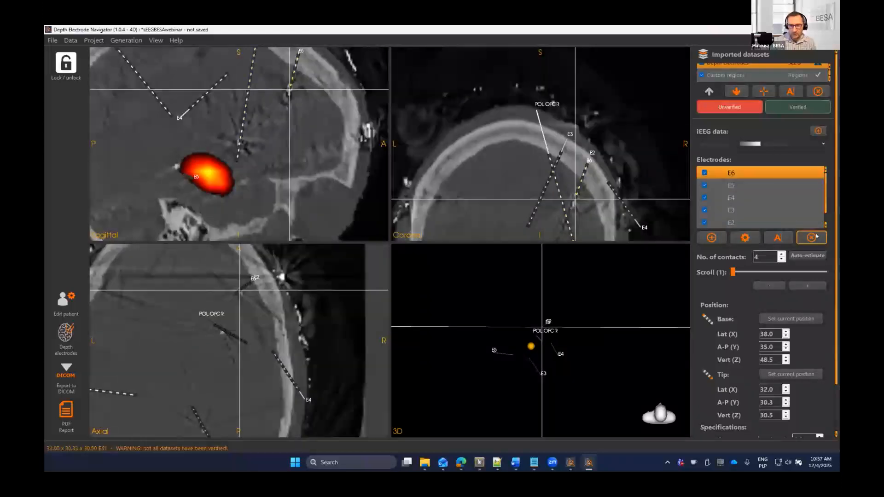
left_click(461, 249)
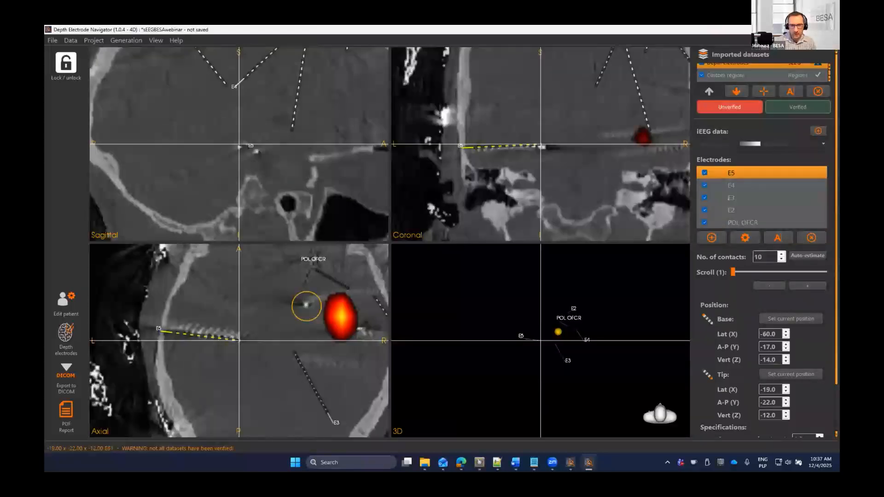
- Set the base of electrode E2 on the bright bolt at the skull surface, at 39.7, 36.3, 53.0
left_click(737, 209)
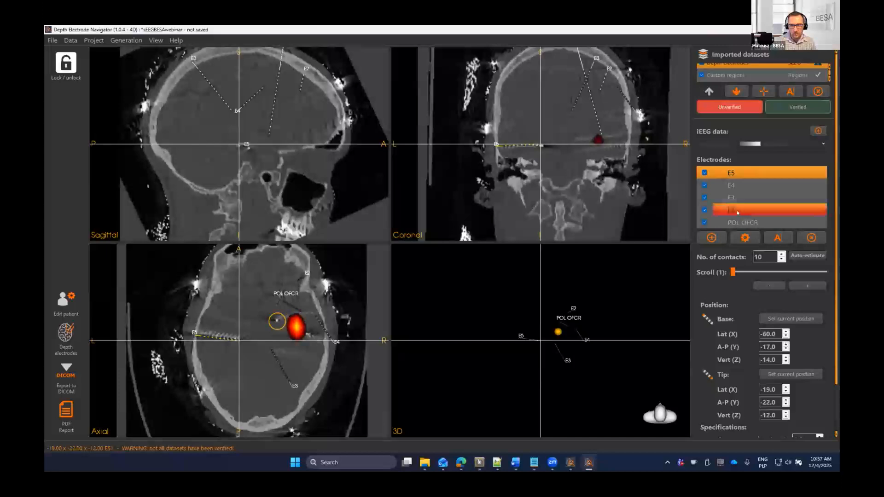
scroll(237, 135, "up", 2)
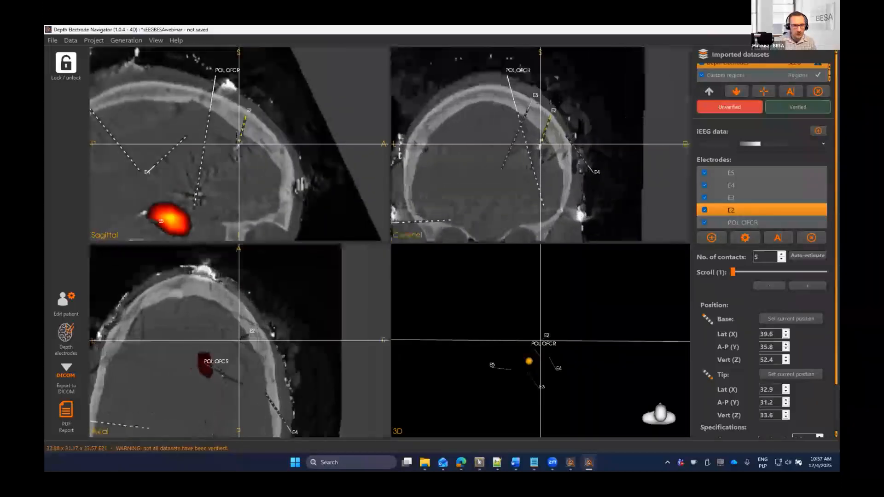
left_click_drag(237, 138, 248, 136)
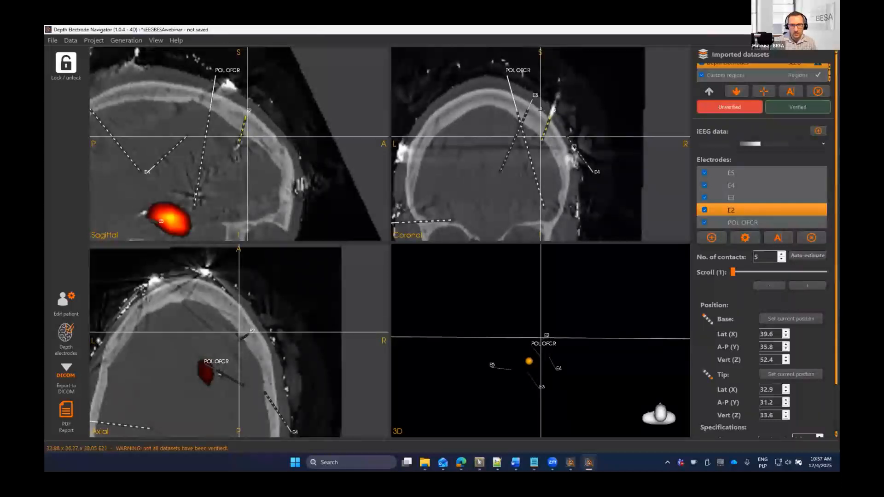
left_click(549, 108)
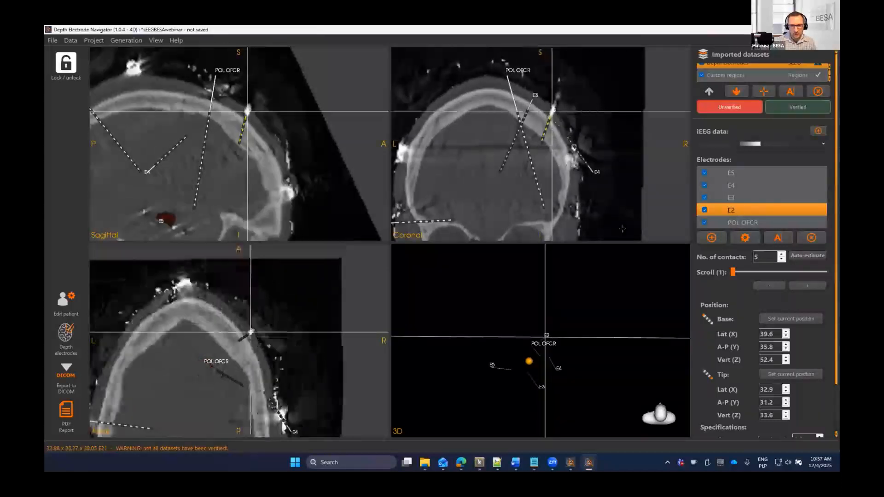
left_click(810, 319)
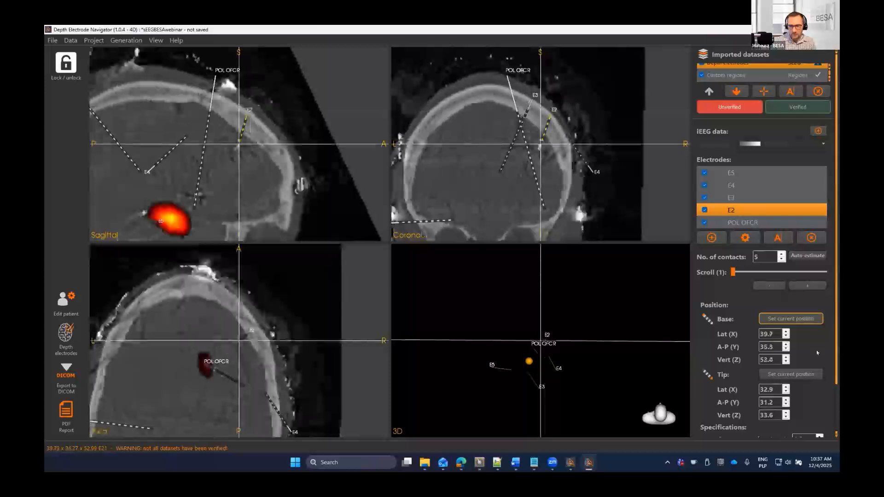
- Set the contact spacing of electrode E2 to 1.3 mm
scroll(811, 322, "down", 2)
left_click(820, 392)
left_click(819, 392)
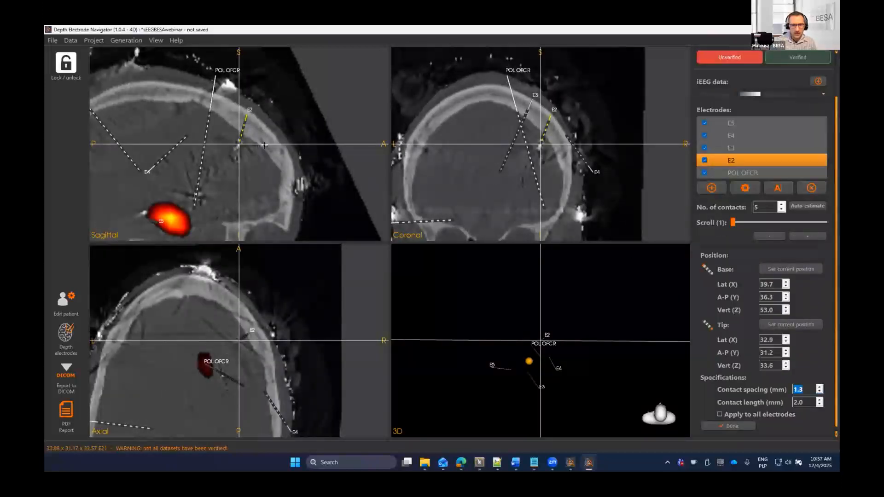
- Locate the deepest contact above the orbit and set it as the tip of electrode E2, at 17.6, 18.3, -17.7
left_click_drag(246, 144, 215, 138)
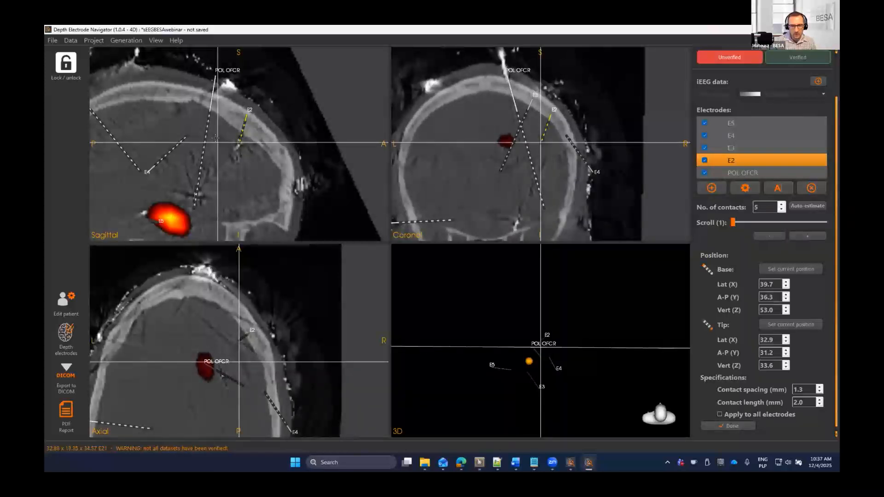
left_click(514, 230)
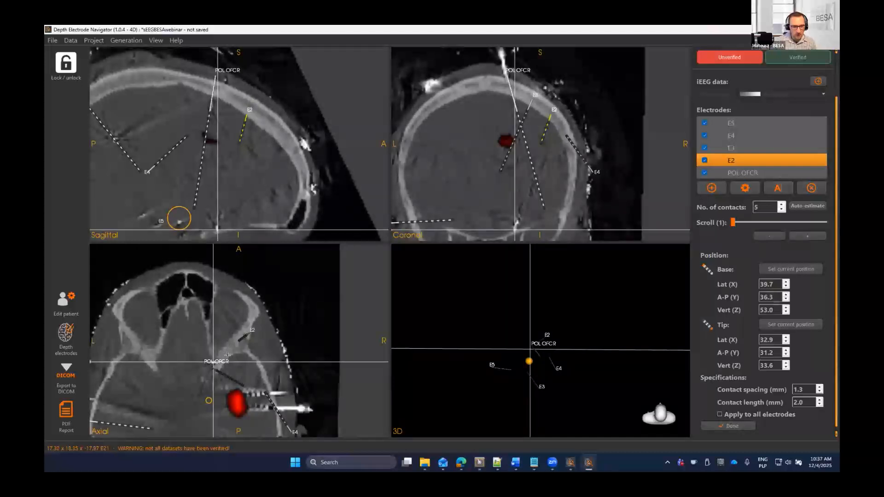
left_click(513, 225)
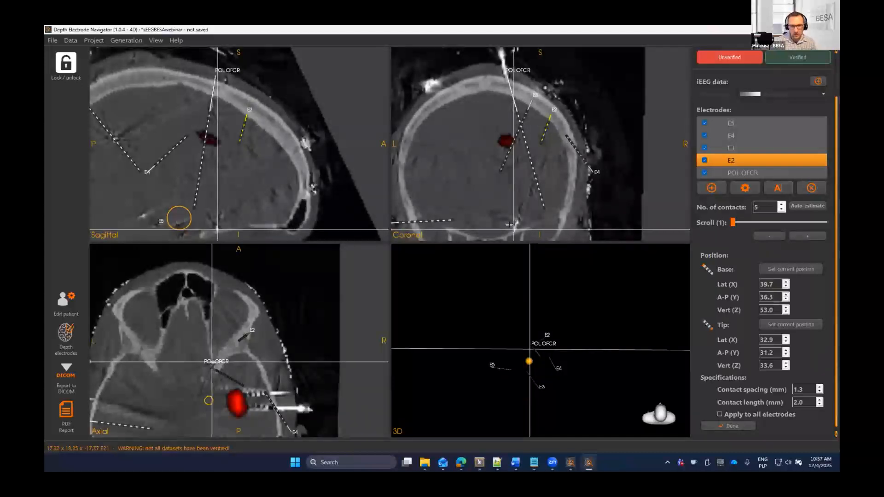
key("Right")
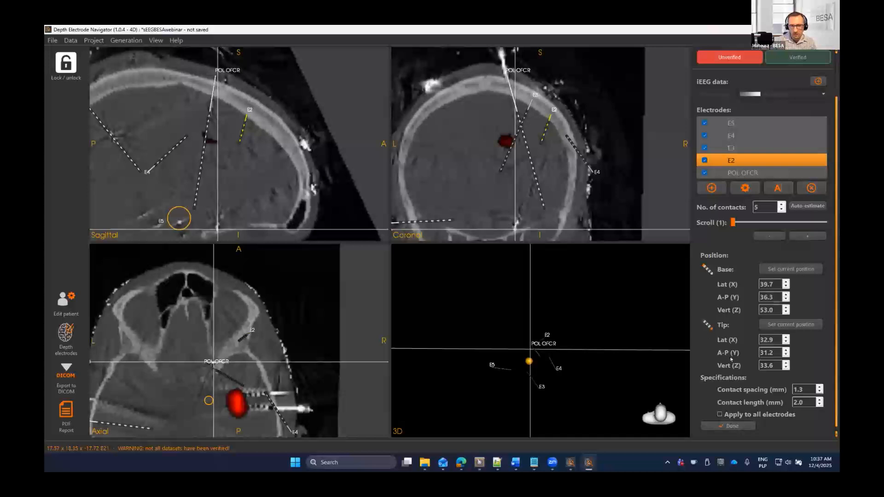
left_click(791, 325)
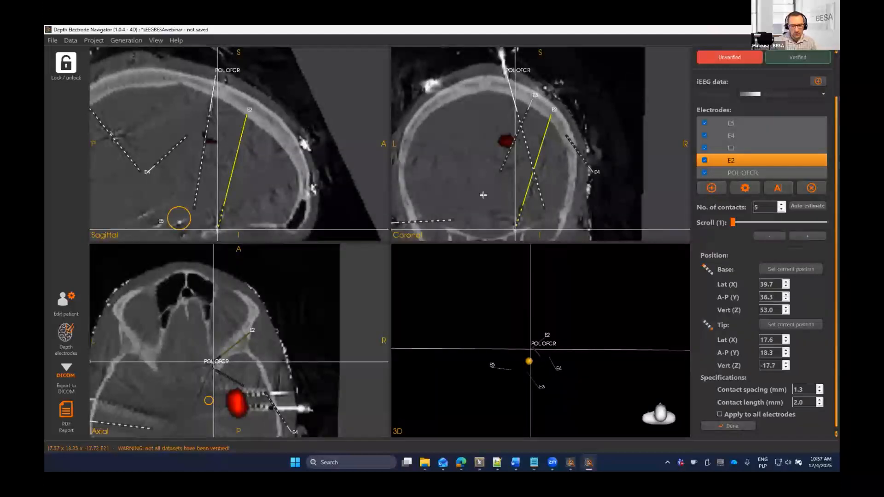
- Consult the sEEG_ElectrodeNaming.txt notes, then return to Depth Electrode Navigator and rename electrode POL OFCR as POL IR
key("alt")
left_click(534, 461)
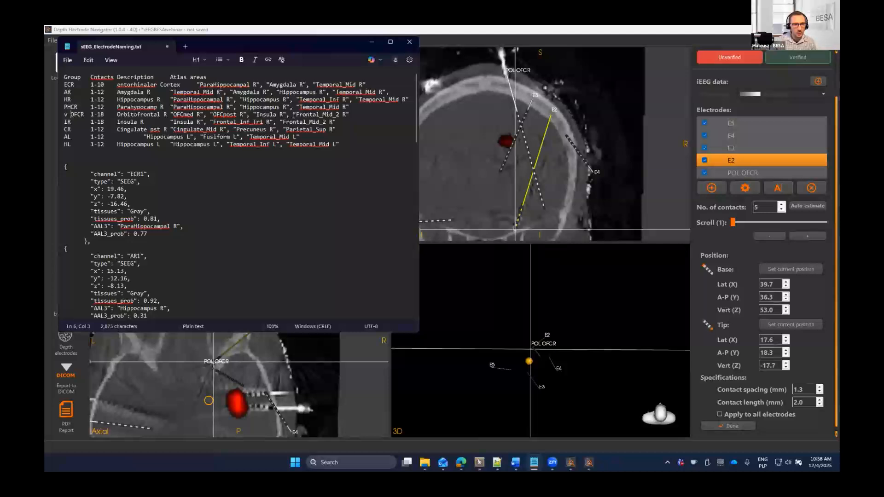
left_click(769, 176)
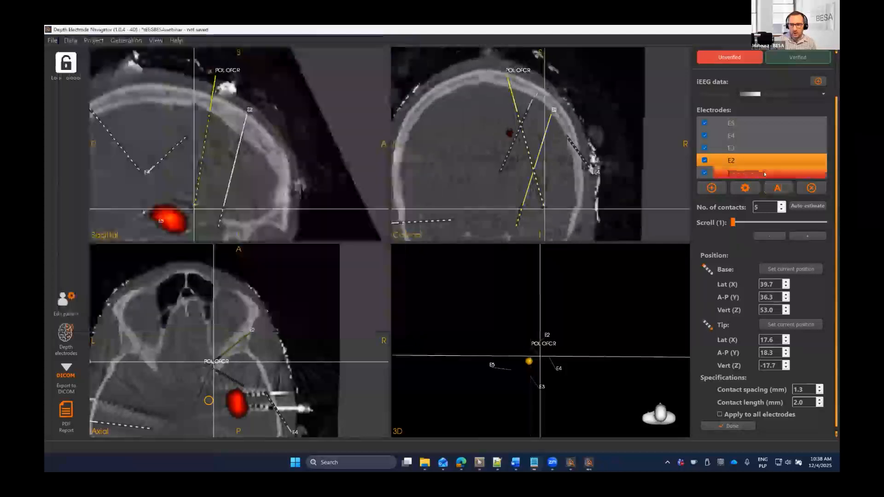
left_click(761, 178)
type("POLL")
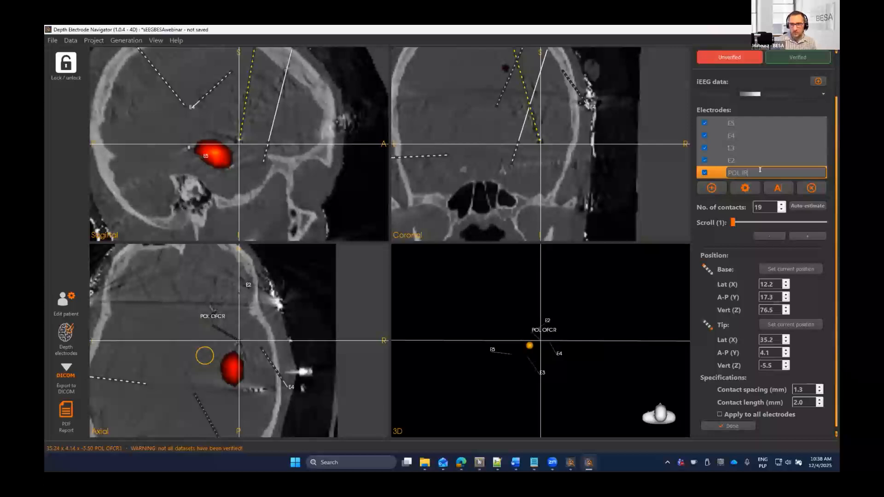
key("Return")
- Rename electrode E2 as POL OFCR
left_click(766, 159)
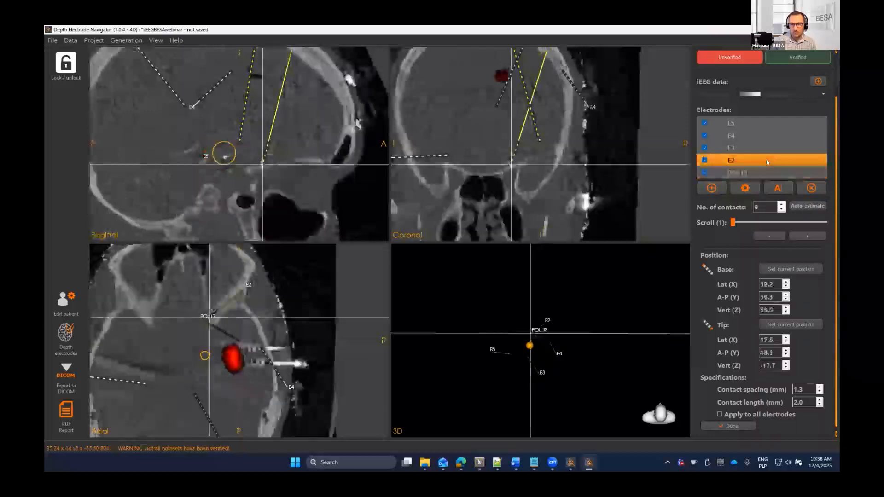
left_click(788, 188)
type("POL DECR")
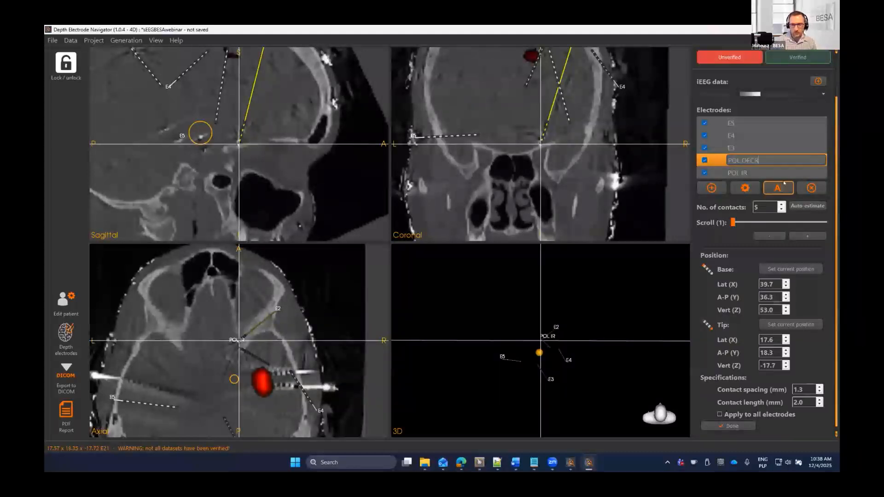
key("Return")
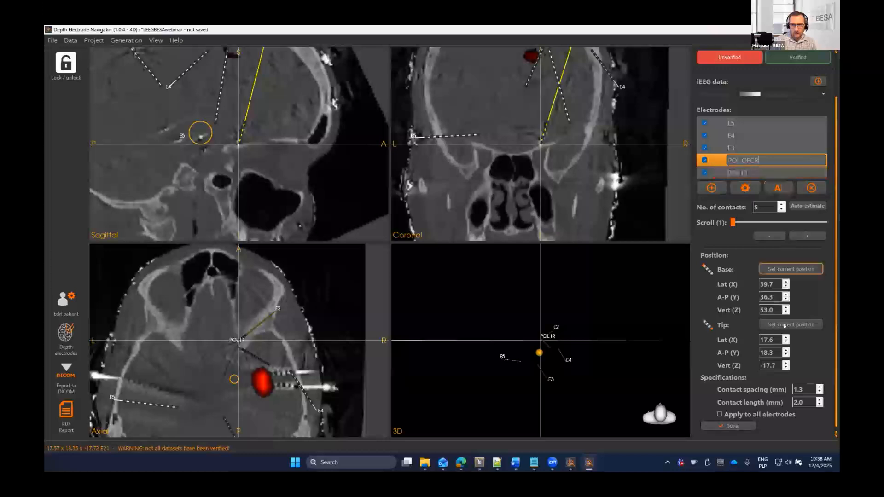
- Set the contact counts of electrodes POL OFCR and POL IR to match the 1-18 range in the electrode naming notes
key("alt+Tab")
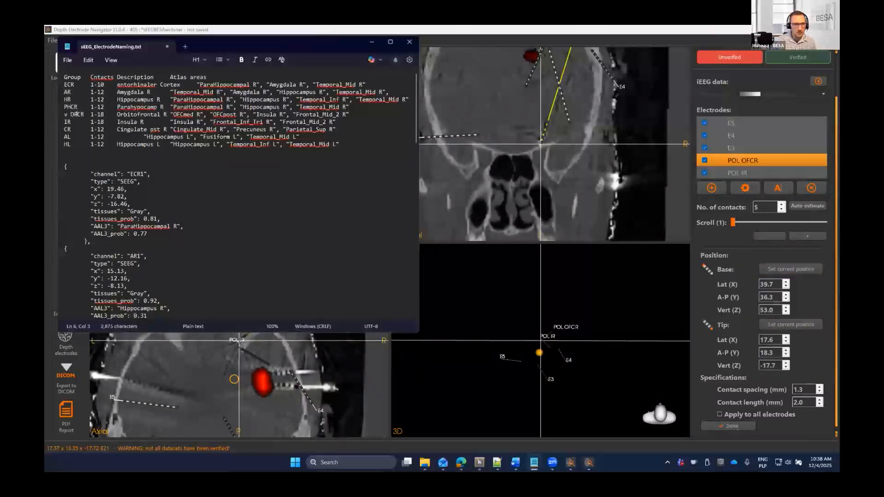
left_click(781, 204)
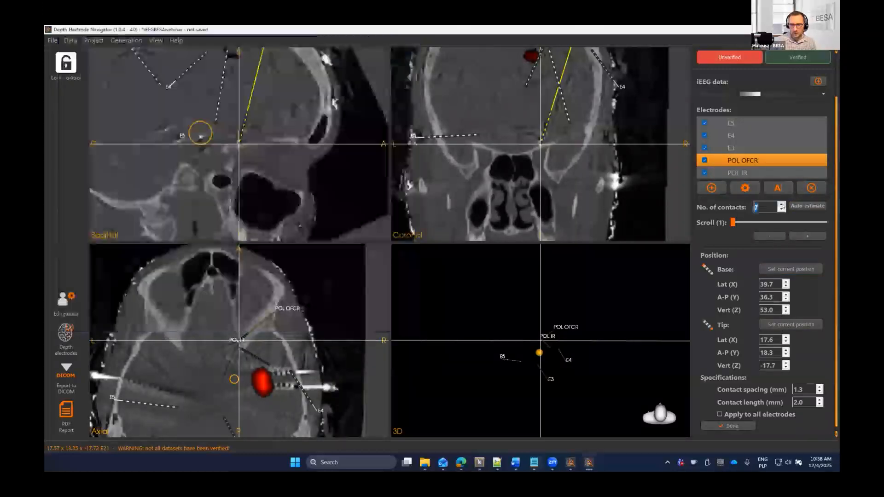
left_click(781, 206)
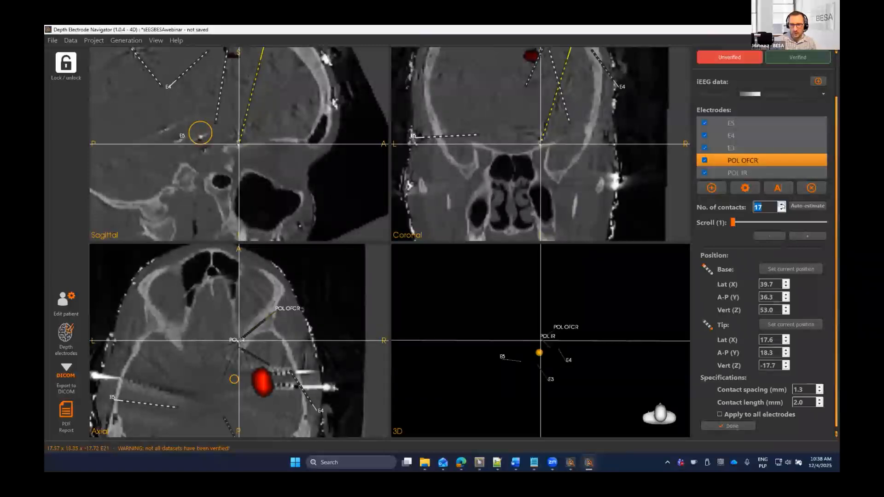
left_click(745, 173)
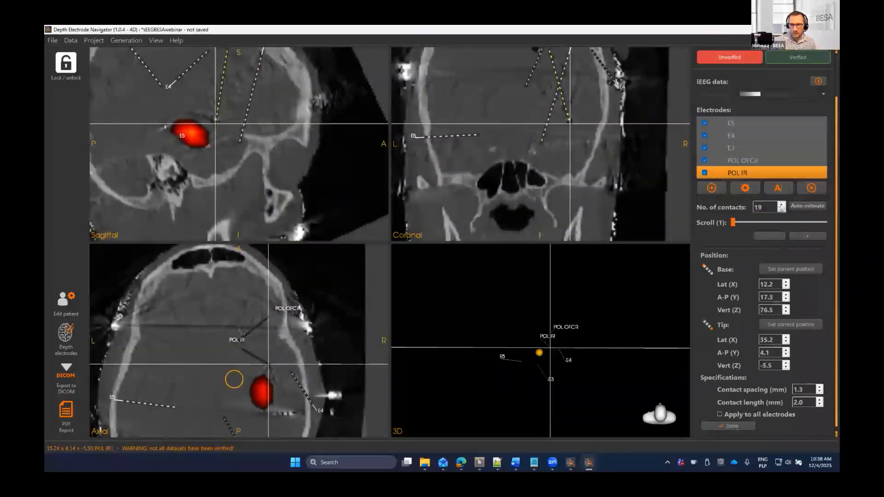
left_click(781, 209)
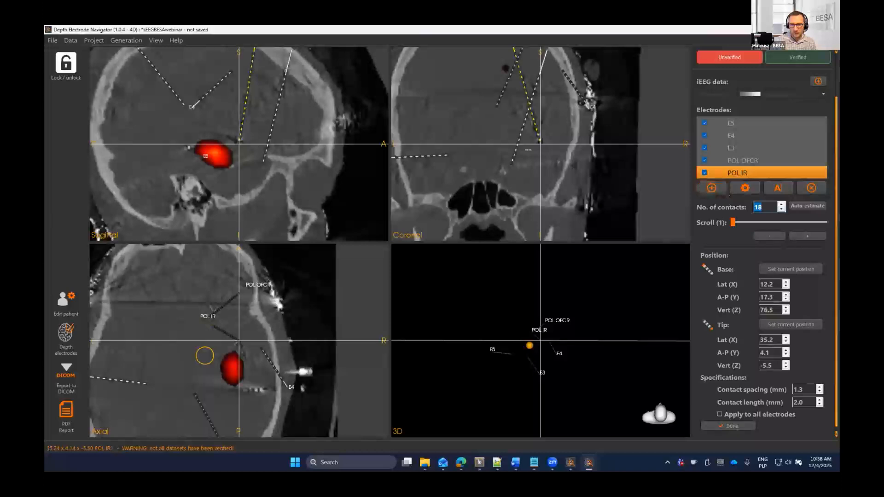
left_click(525, 132)
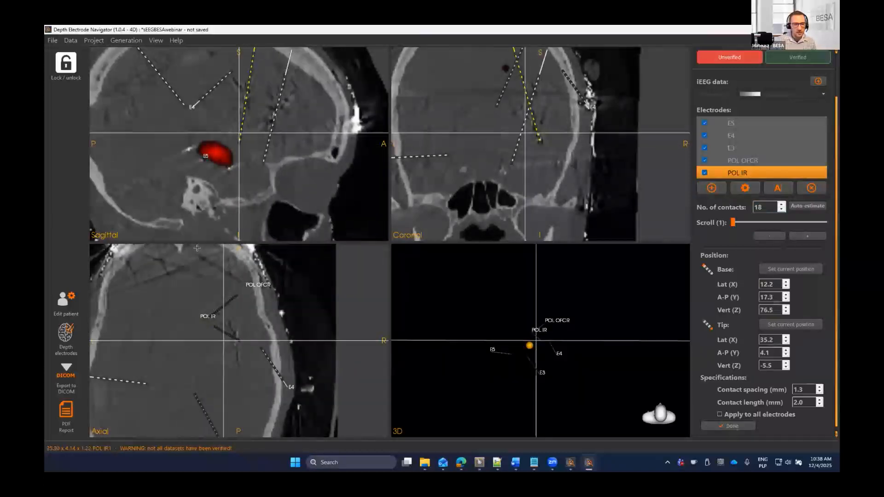
- Check electrode E3 along its trajectory in the slices and set its contact spacing to 1.3 mm
left_click(742, 148)
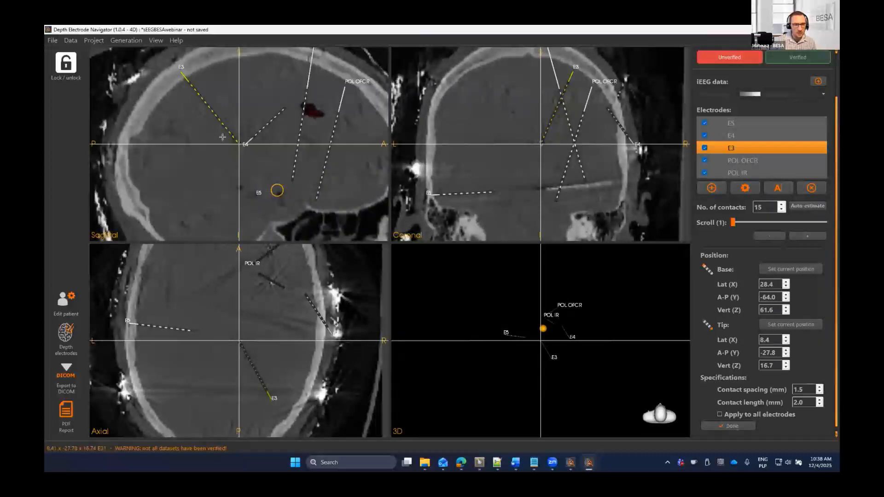
left_click_drag(215, 116, 185, 111)
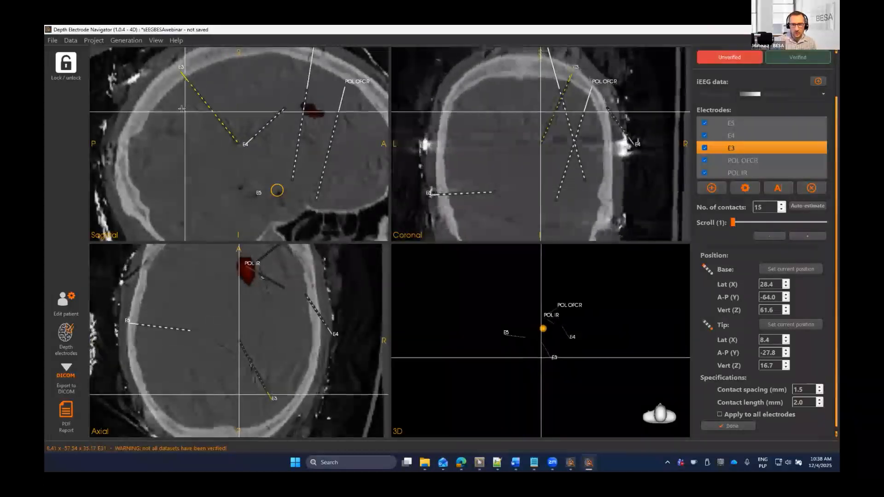
left_click(820, 391)
left_click(819, 392)
left_click(820, 392)
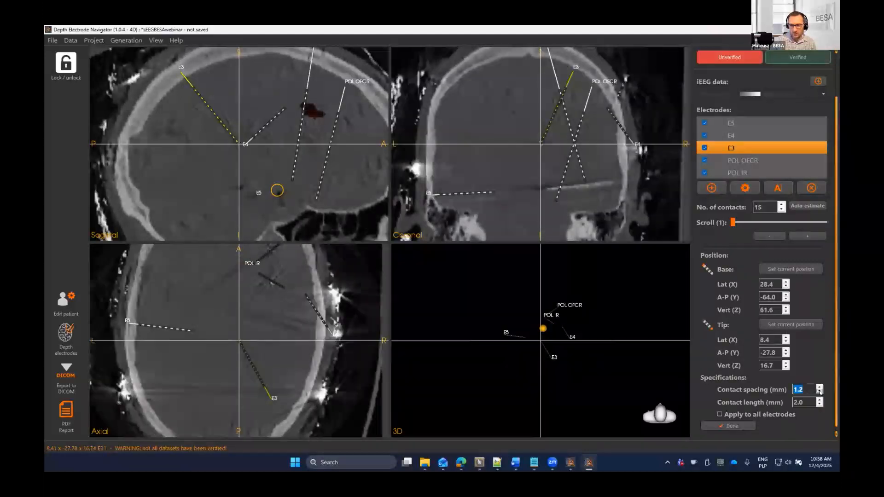
left_click(820, 388)
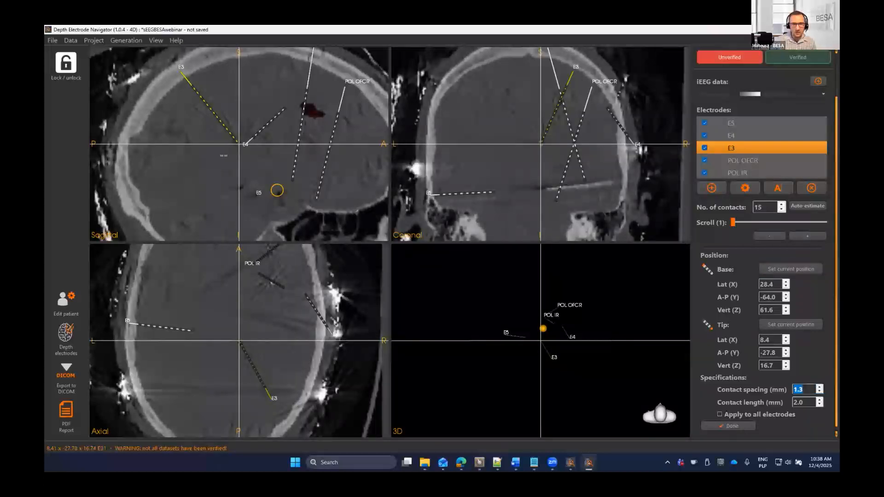
- Switch to the sEEG_ElectrodeNaming.txt notes, mark the PHCR row with "v" and highlight the CR row's description and atlas areas
left_click(534, 464)
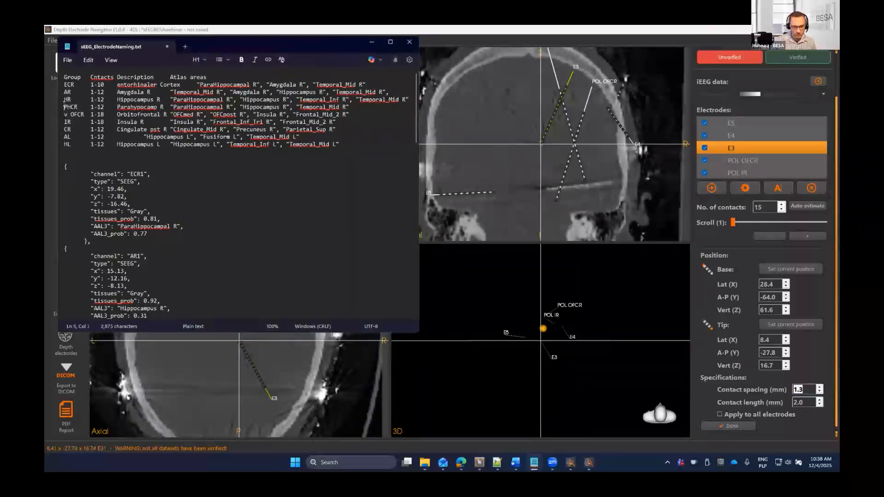
key("Up")
key("Home")
type("v")
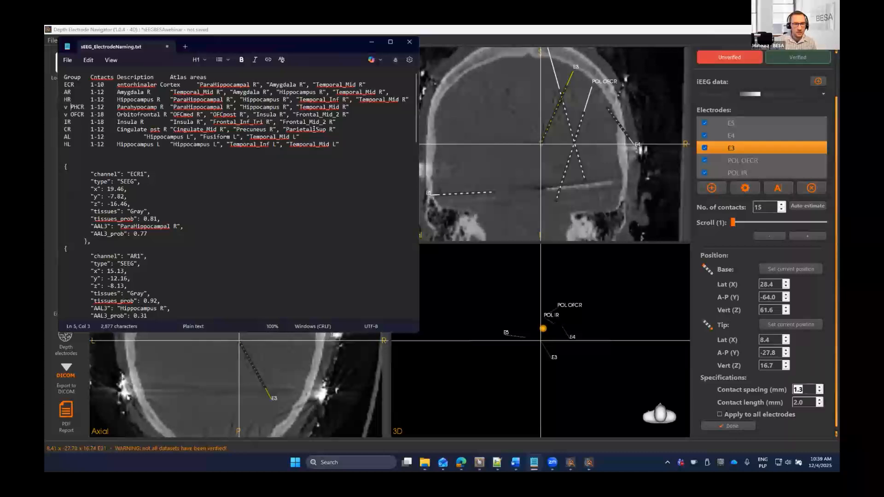
left_click_drag(334, 129, 119, 129)
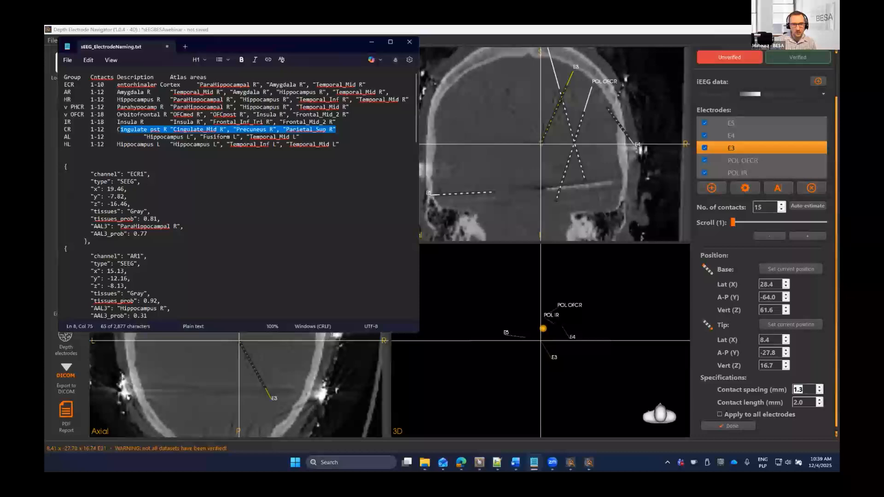
- Switch back to Depth Electrode Navigator, check the base end of electrode E3 and rename it as POL CR
left_click(573, 72)
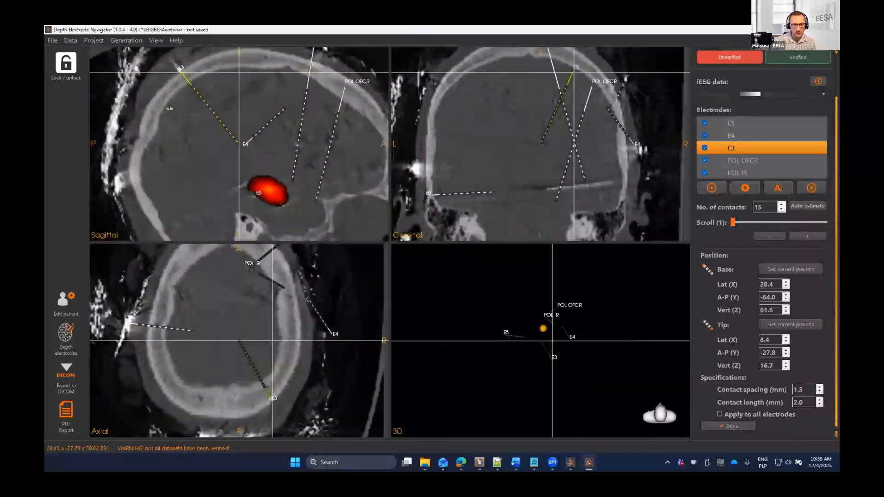
key("alt+Tab")
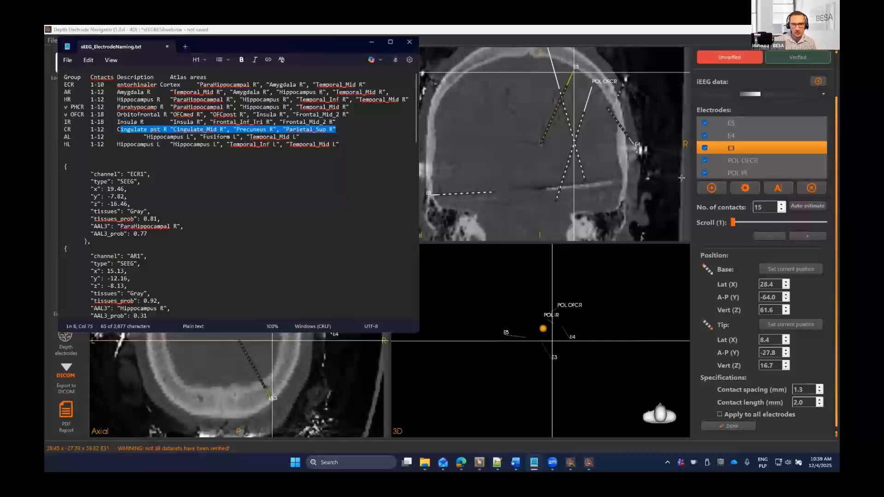
left_click(779, 188)
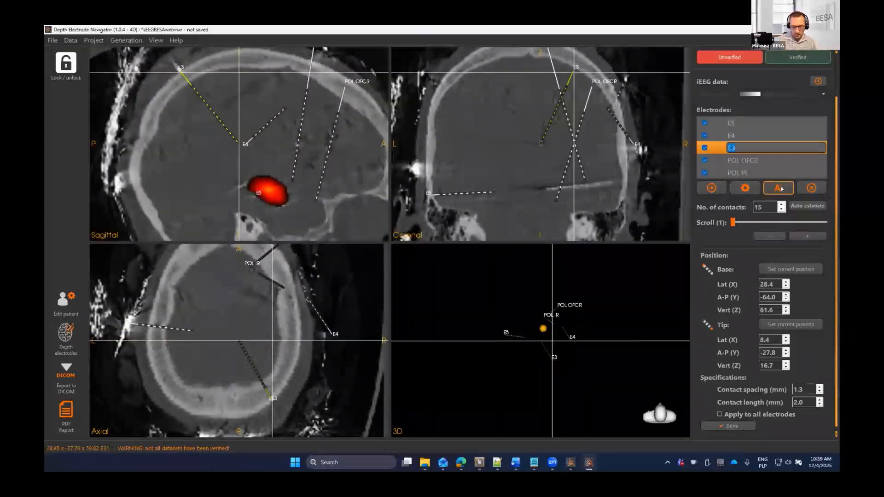
type("POL CR")
key("Return")
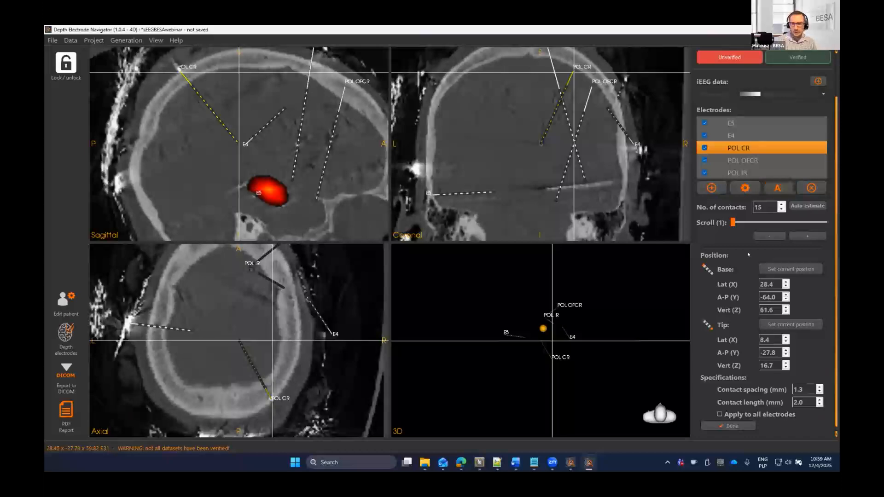
- Set the contact count of POL CR to 12 and mark the CR row in the sEEG_ElectrodeNaming.txt notes with "v"
left_click(534, 462)
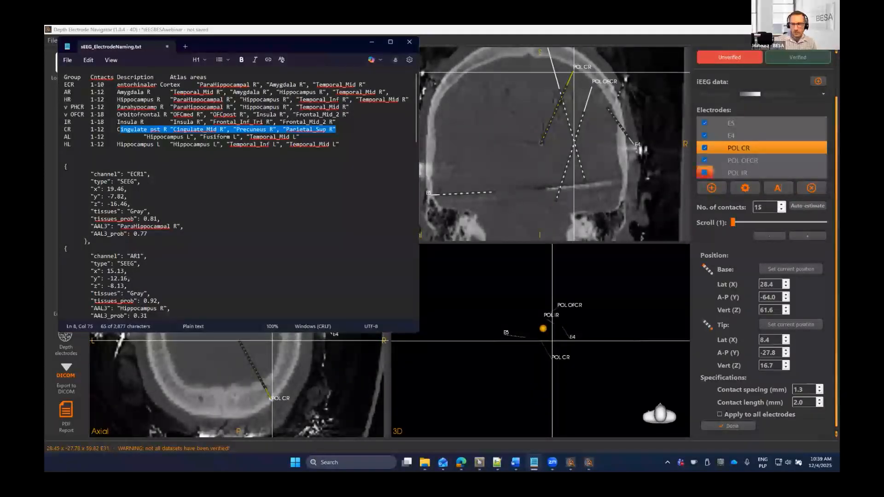
left_click(781, 210)
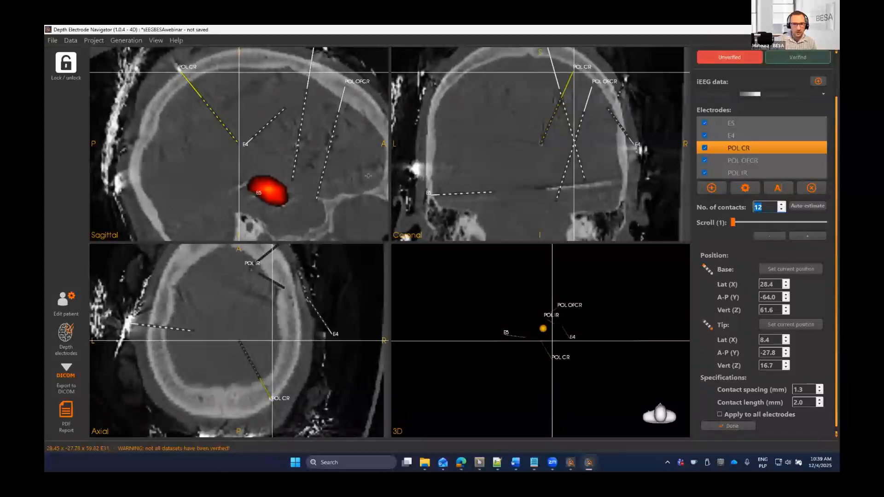
key("alt+Tab")
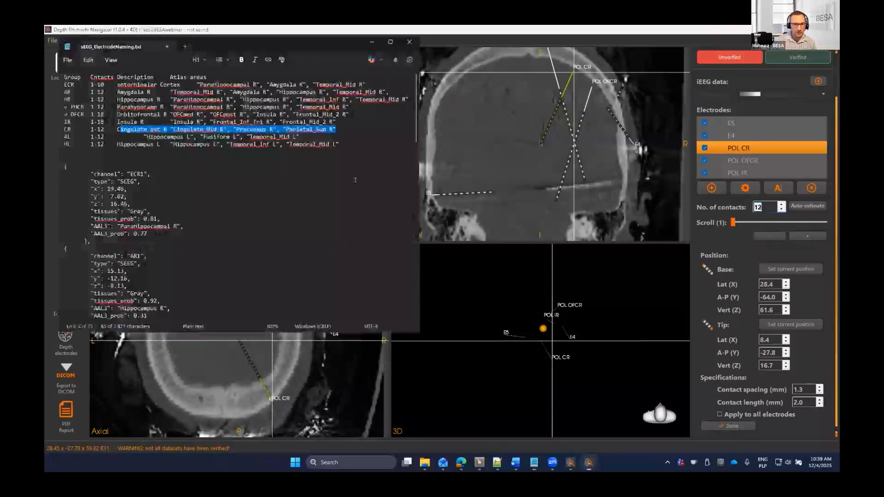
left_click(62, 127)
type("v")
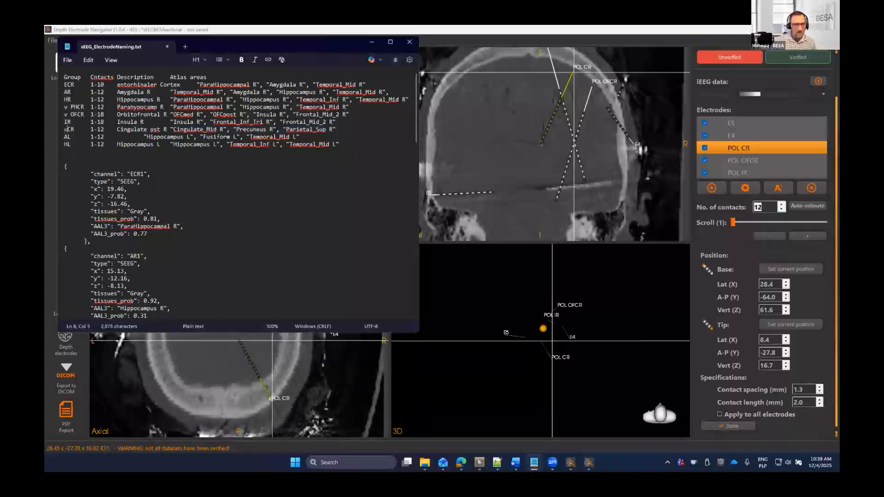
- Delete electrodes E4 and E5 from the electrode list in Depth Electrode Navigator
left_click(492, 173)
left_click(718, 135)
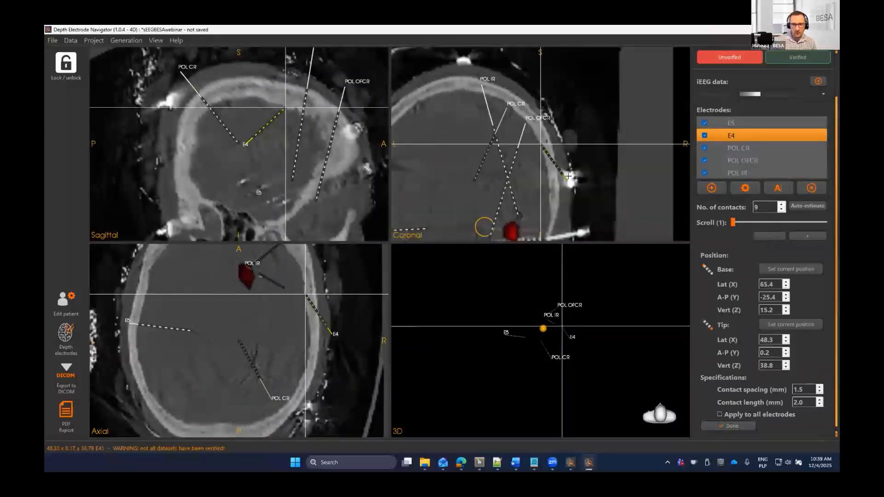
left_click(810, 188)
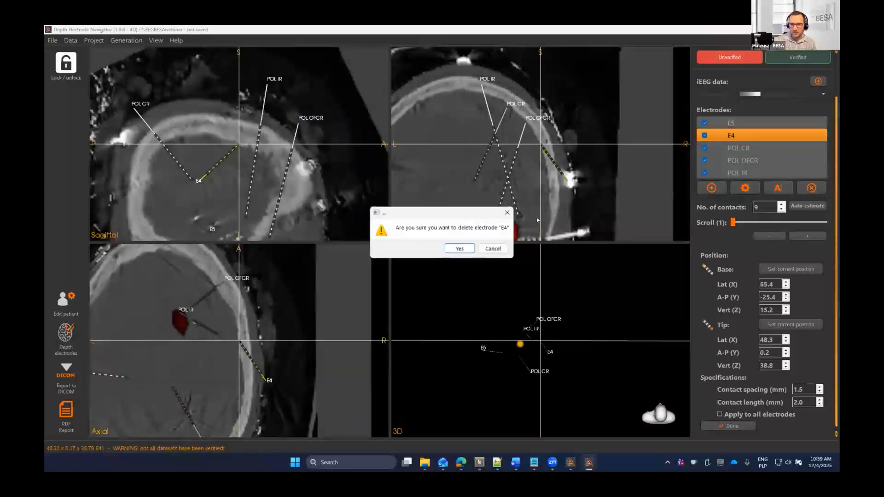
left_click(460, 248)
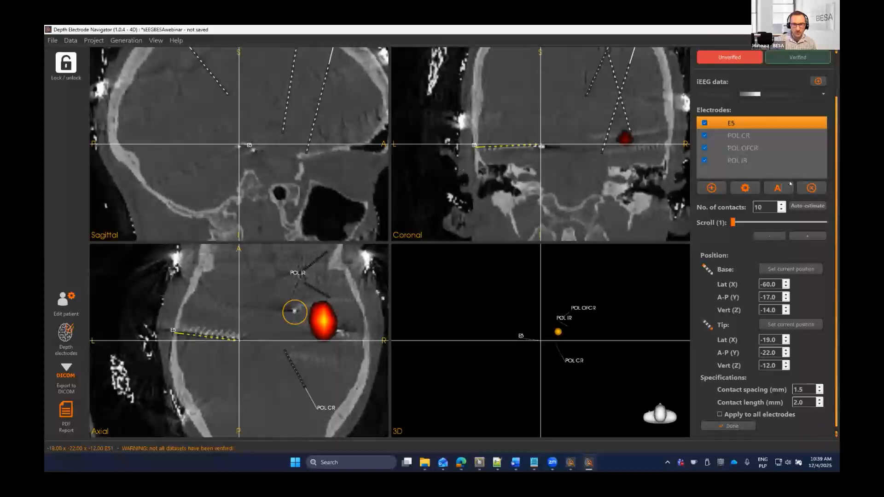
left_click(812, 188)
left_click(460, 248)
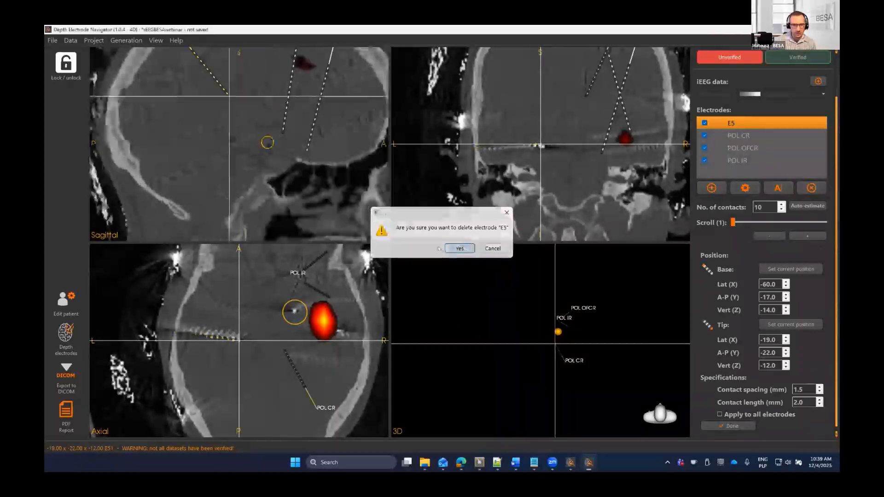
- Examine the left-hemisphere electrode traces in the CT slices and compare them with the AL1 and HL1 coordinates in the naming notes
left_click_drag(530, 185, 501, 192)
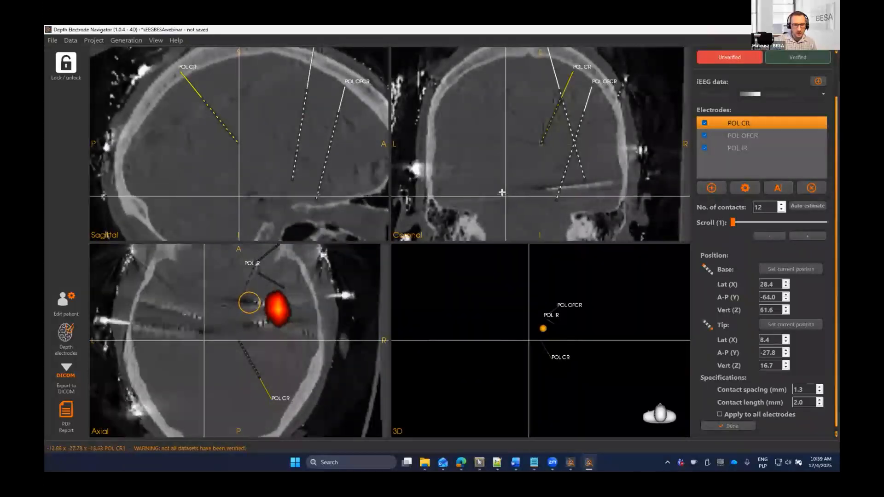
left_click(162, 307)
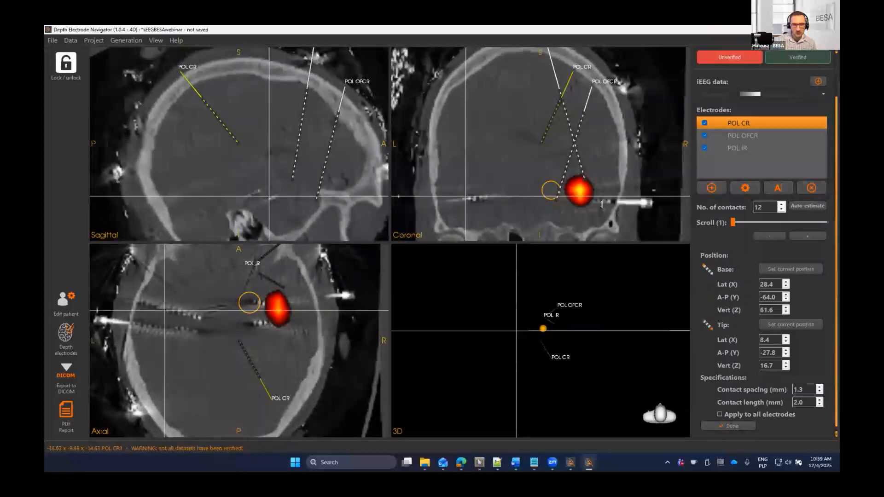
left_click(179, 330)
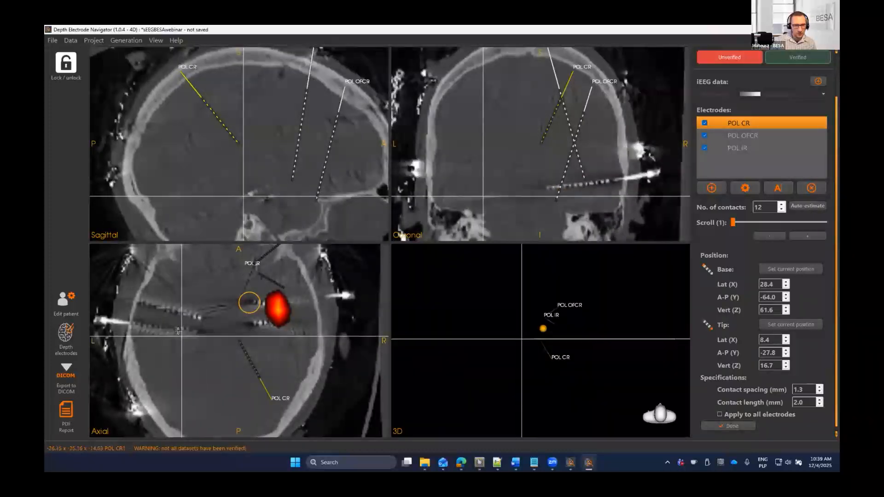
left_click(191, 332)
mouse_move(262, 188)
left_mouse_down()
mouse_move(269, 193)
mouse_move(262, 204)
mouse_move(261, 196)
left_mouse_up()
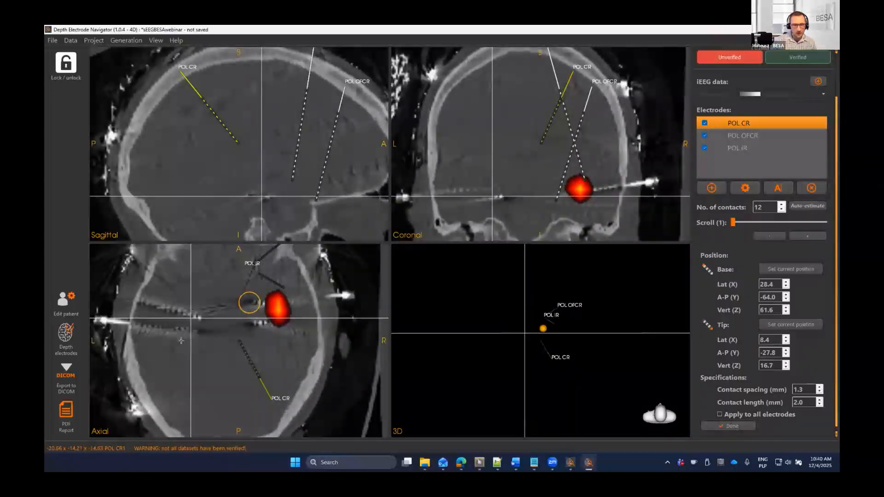
key("alt+Tab")
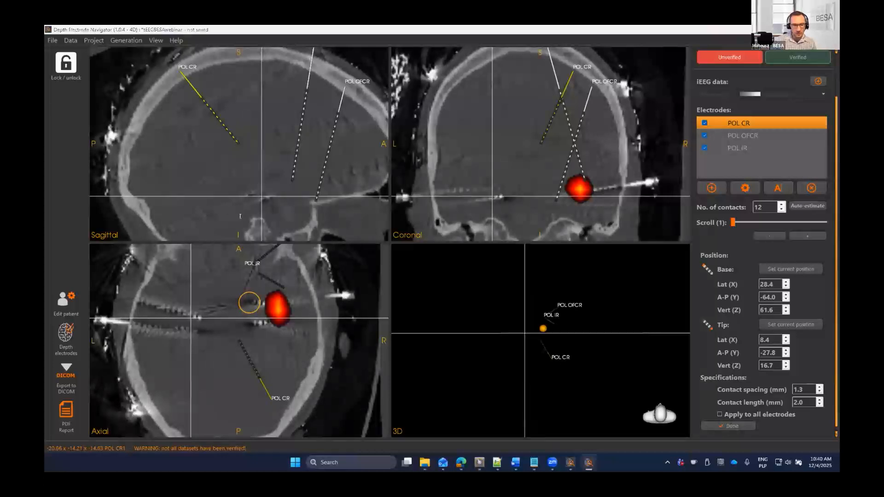
scroll(134, 189, "down", 20)
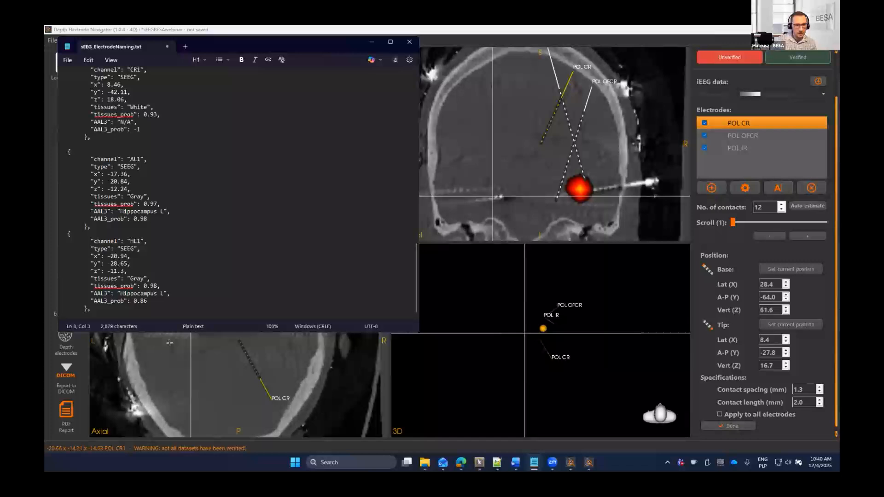
left_click(177, 331)
left_click_drag(227, 199, 233, 172)
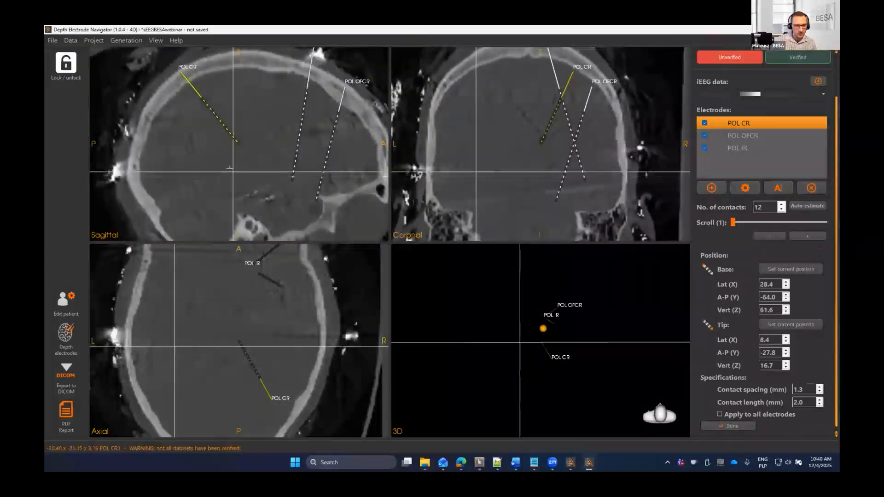
- Add an electrode on the anterior left temporal trace, with its tip at about -13.6, -14.6, -15.2 and base at about -68.7, -3.1, -17.4
left_click(711, 188)
left_click_drag(241, 152, 238, 132)
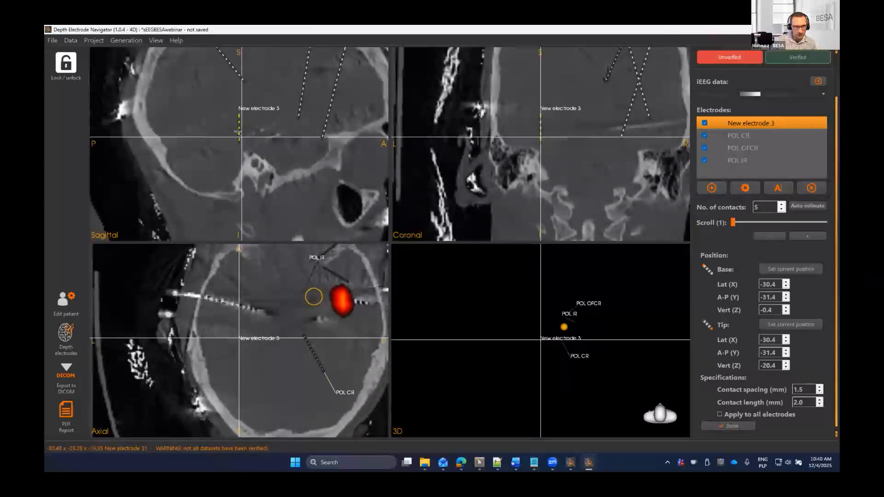
left_click(267, 313)
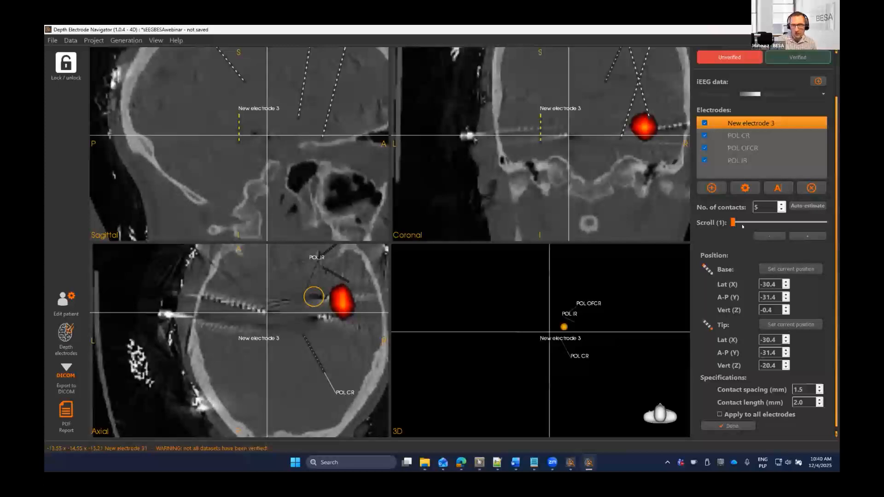
left_click(803, 326)
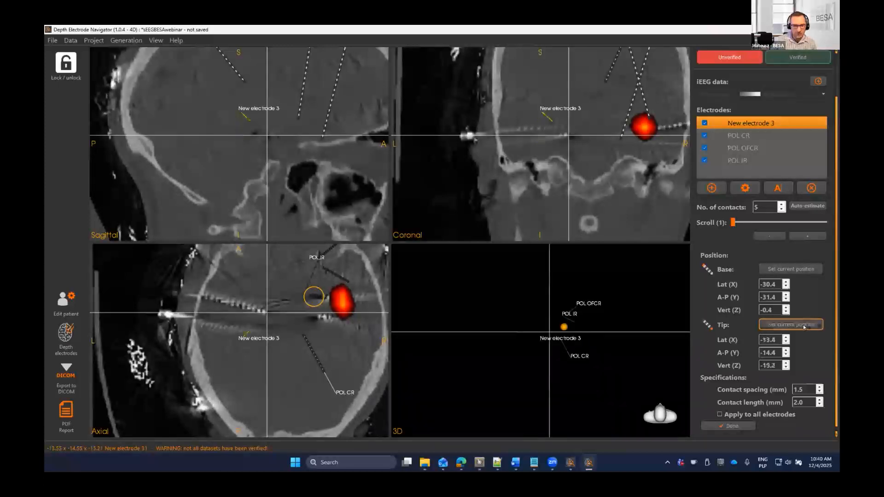
left_click(255, 141)
left_click(250, 138)
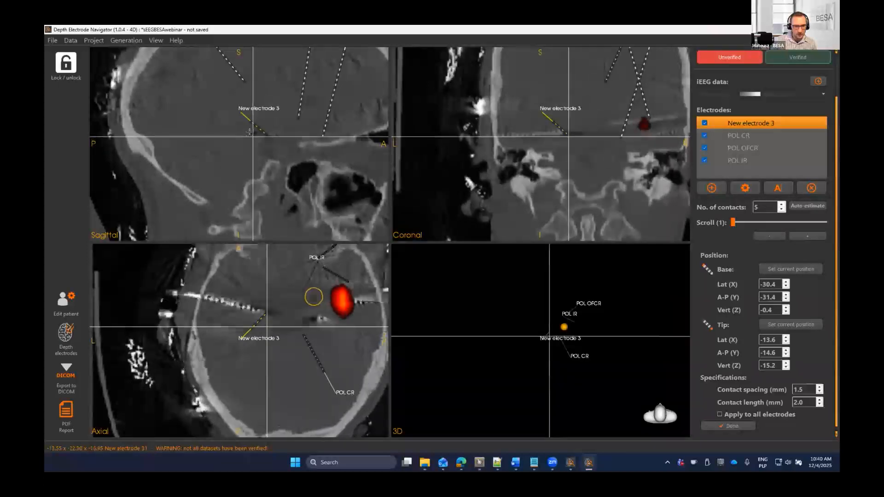
left_click(171, 290)
left_click(791, 269)
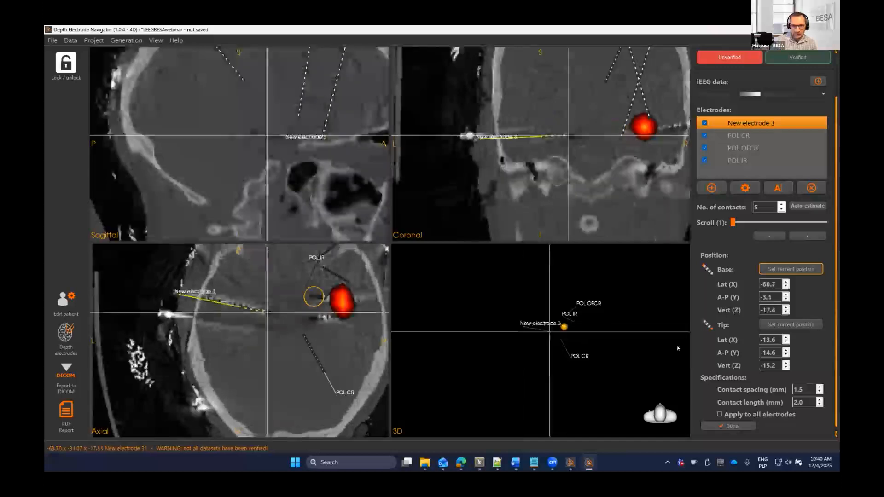
- Set the new electrode's contact spacing to 1.3 mm and its contact count to 12, following the AL row in the naming notes
left_click(819, 392)
left_click(819, 392)
key("alt+Tab")
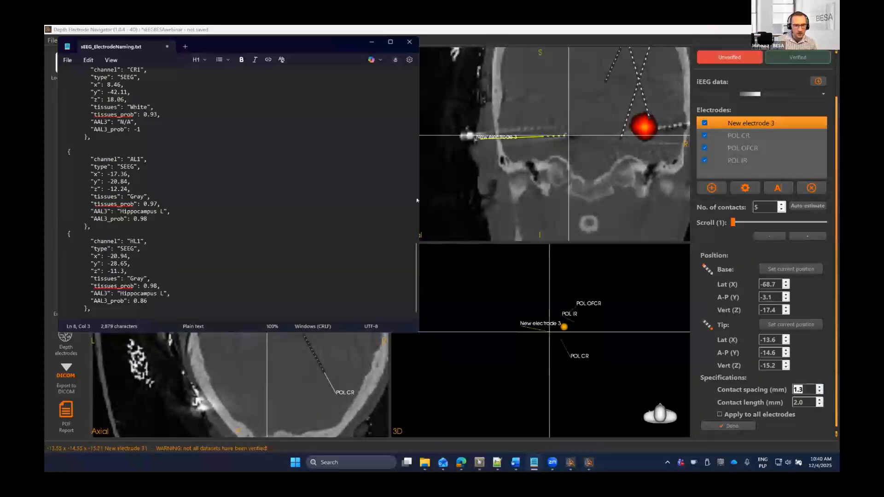
scroll(308, 268, "up", 15)
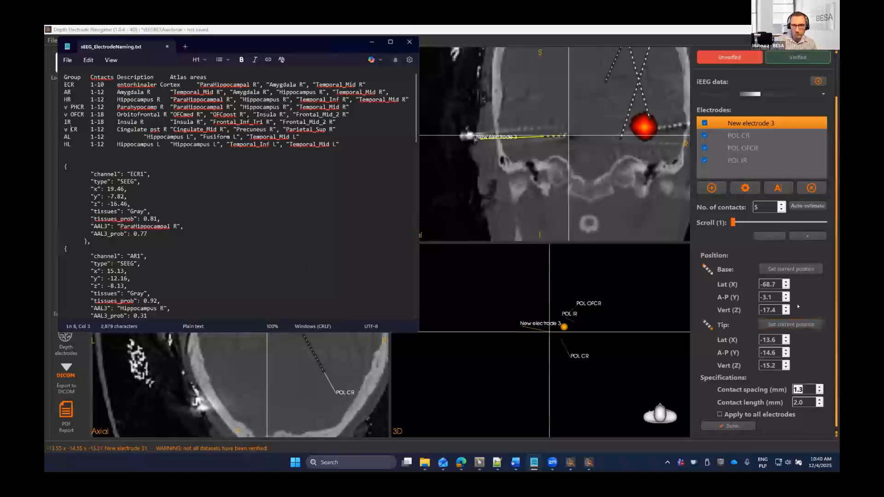
left_click(778, 204)
type("11")
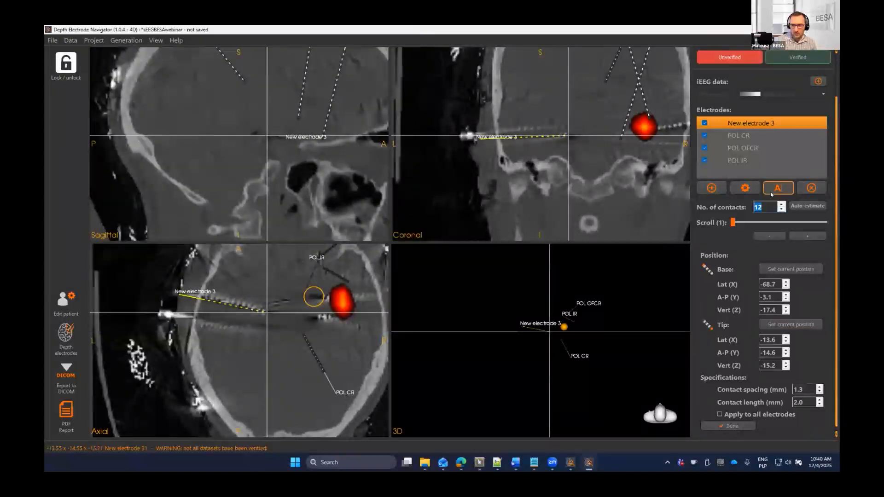
- Rename the new left anterior electrode as POL AL
left_click(773, 191)
type("POL AI")
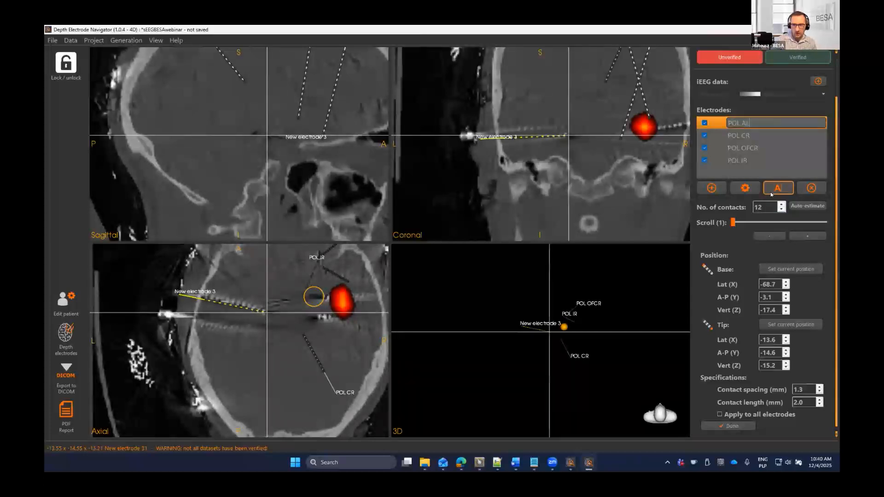
key("Return")
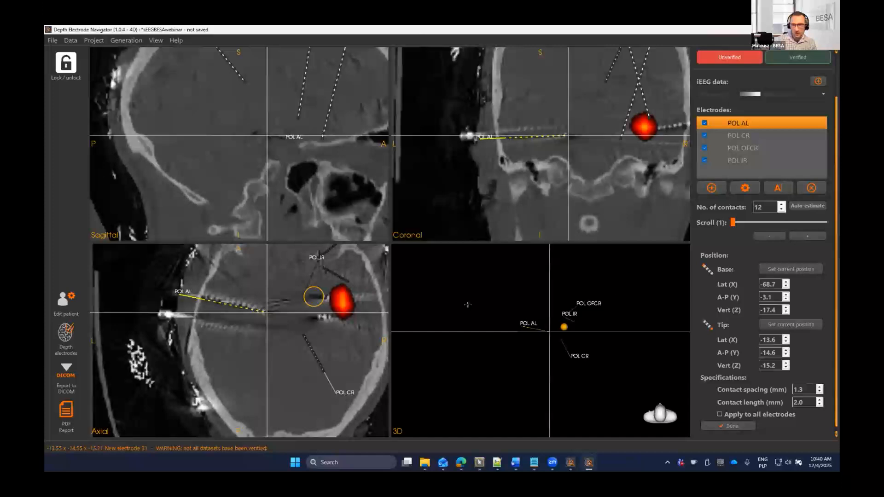
- Add an electrode on the left trace behind POL AL, with tip at about -16.4, -21.7, -13.0 and base at about -64.6, -16.9, -13.5
left_click(712, 188)
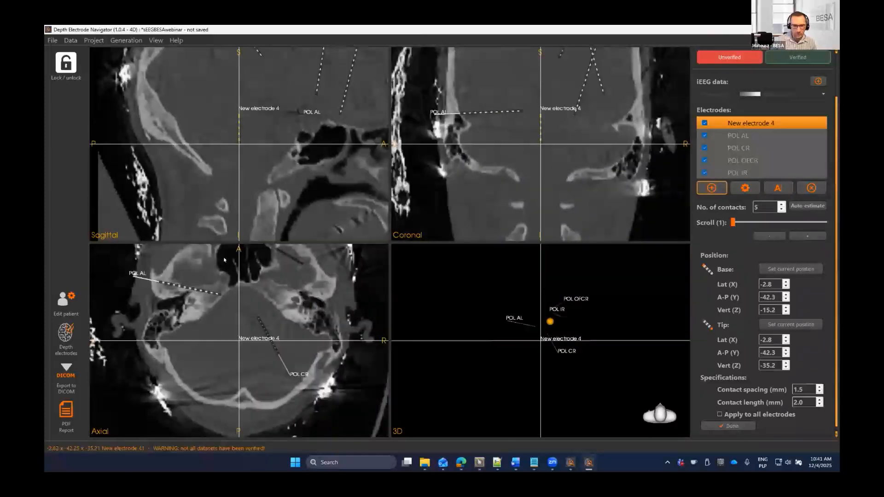
left_click_drag(224, 179, 222, 104)
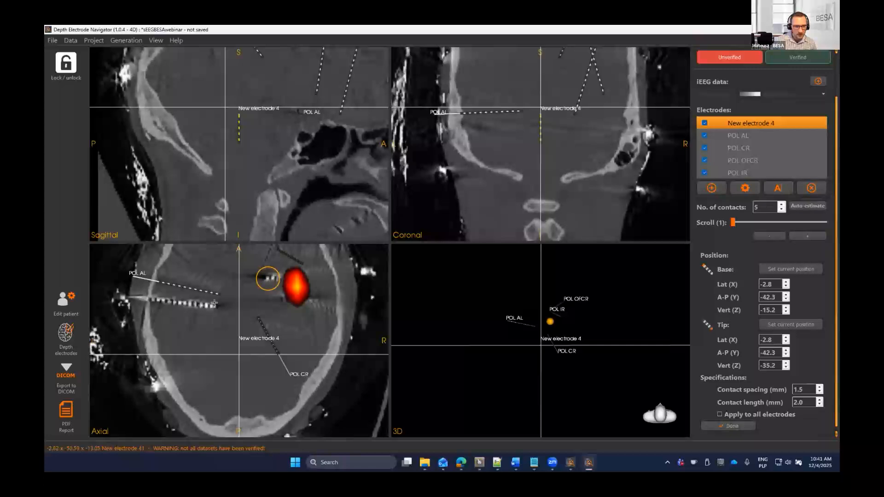
left_click(215, 303)
left_click(793, 326)
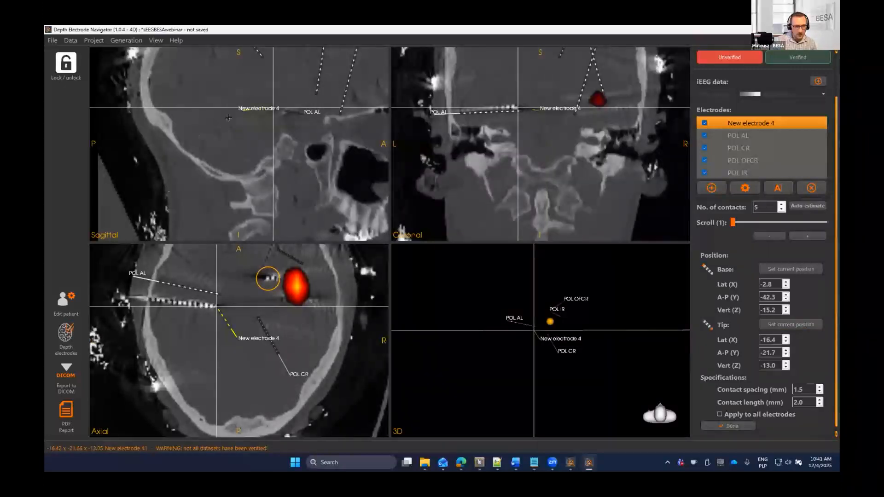
left_click_drag(229, 118, 236, 105)
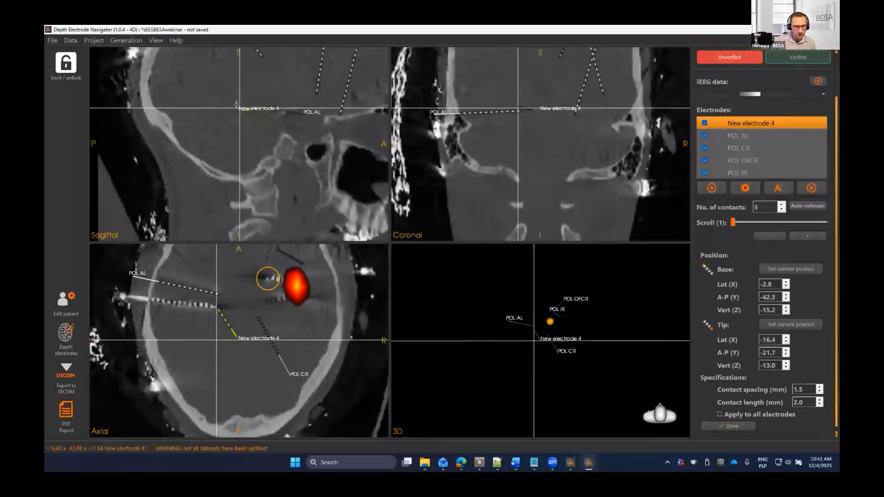
left_click(131, 295)
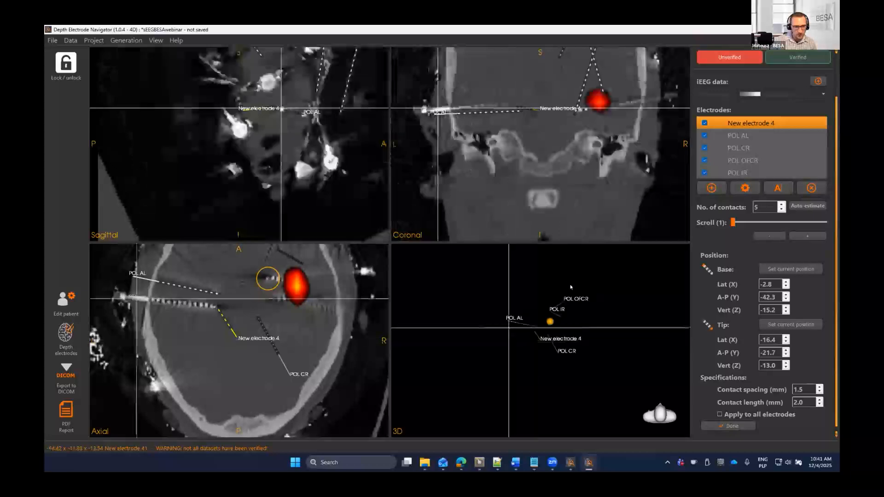
left_click(791, 269)
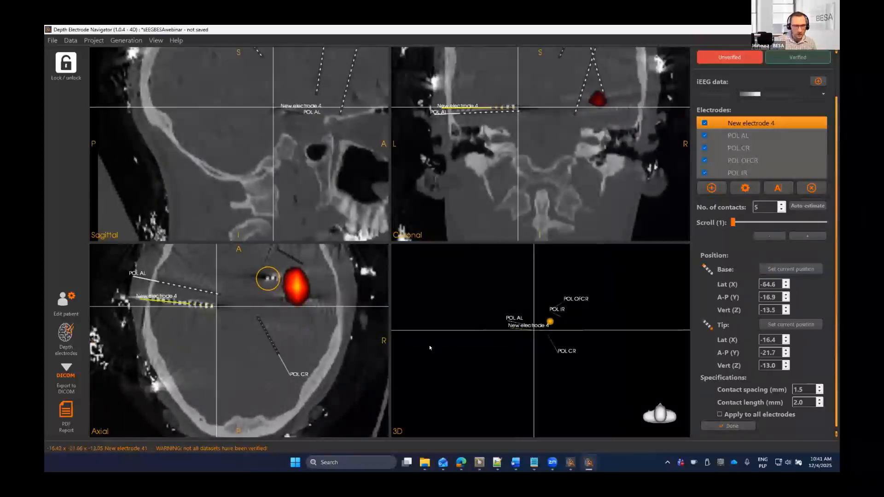
- Set the new left electrode's contact spacing to 1.3 mm and its contact count to 12
left_click(819, 392)
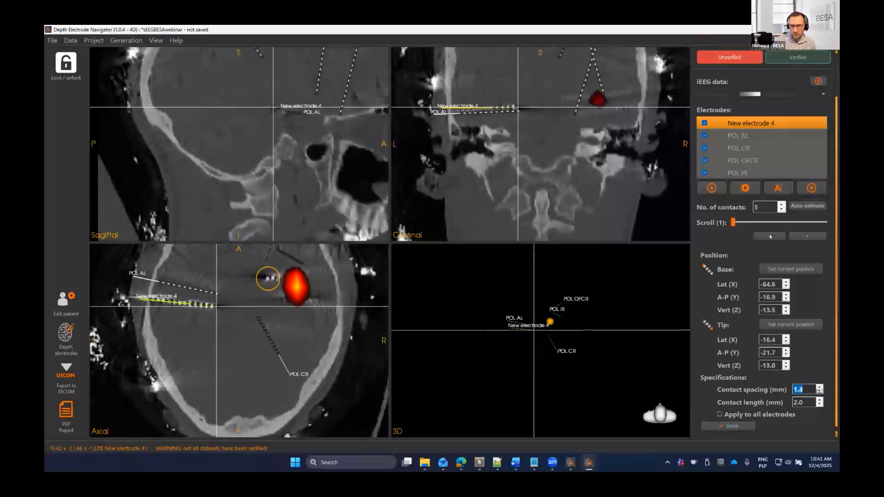
left_click_drag(775, 207, 735, 208)
type("12")
- Check the group name in the electrode naming notes and rename the new left electrode as POL HL
key("alt+Tab")
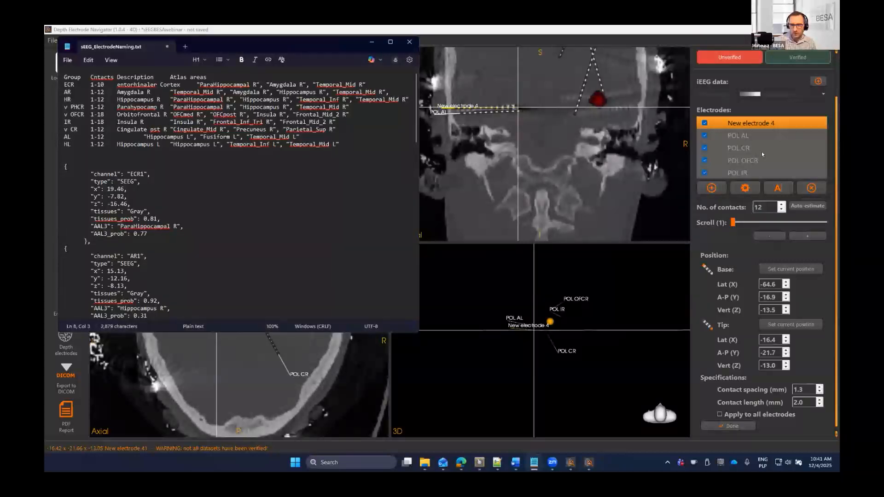
left_click(778, 189)
type("POL HL")
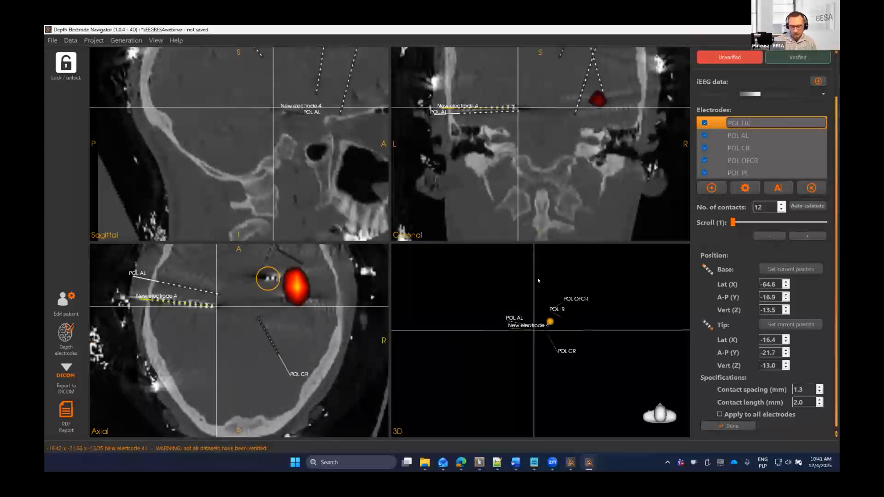
key("Return")
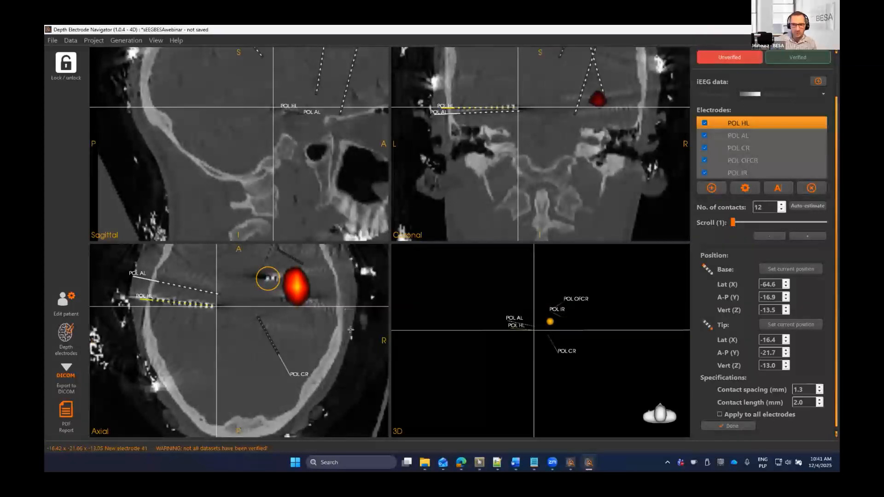
- Mark the AL and HL rows as done with a "v" in the electrode naming notes, and return to Depth Electrode Navigator
key("alt+Tab")
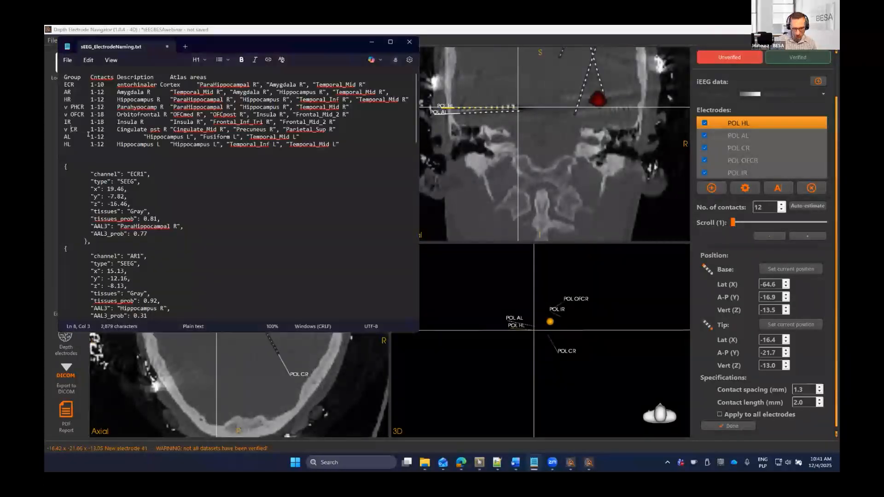
left_click(64, 144)
type("v")
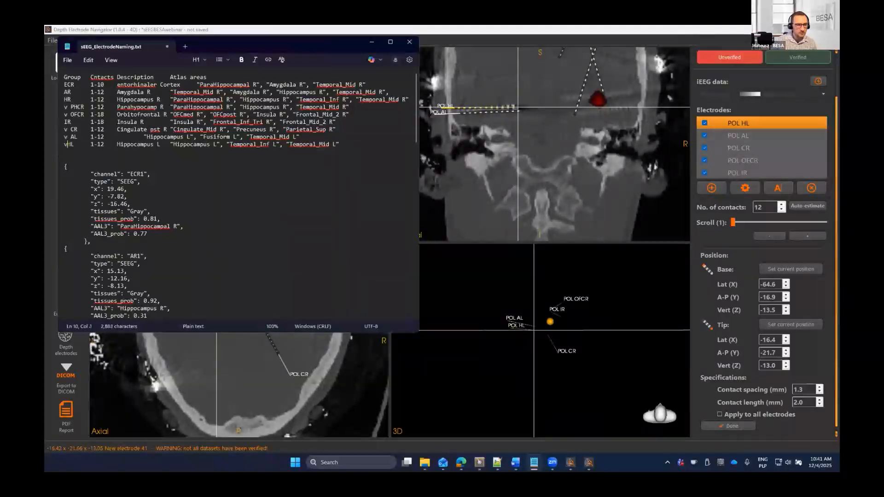
key("alt+Tab")
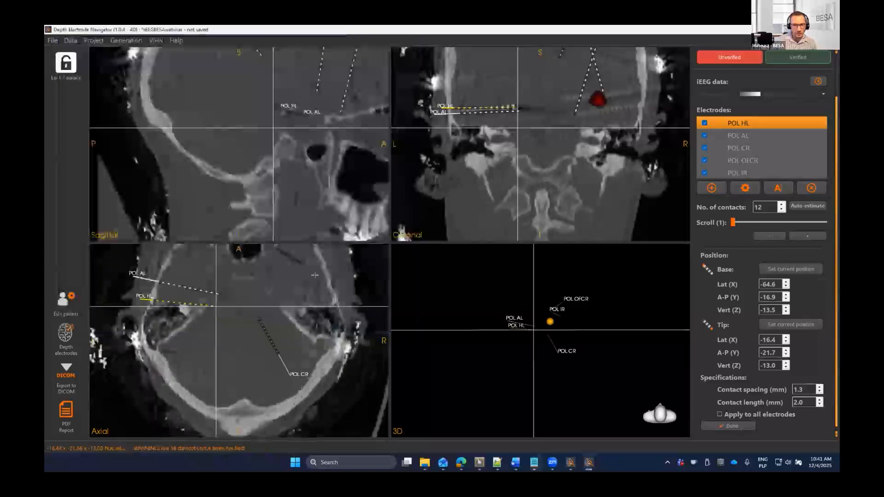
- Examine the right temporal region of the CT in all three planes for electrode traces without a marked electrode
left_click(283, 301)
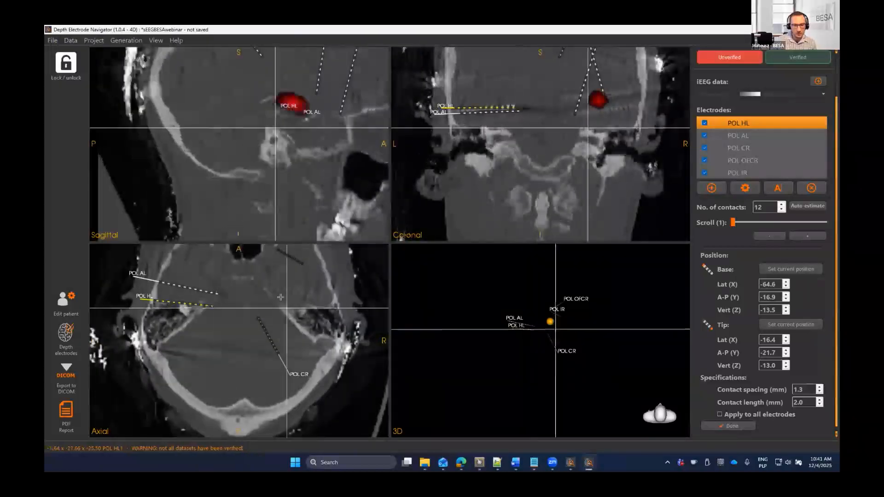
left_click(279, 282)
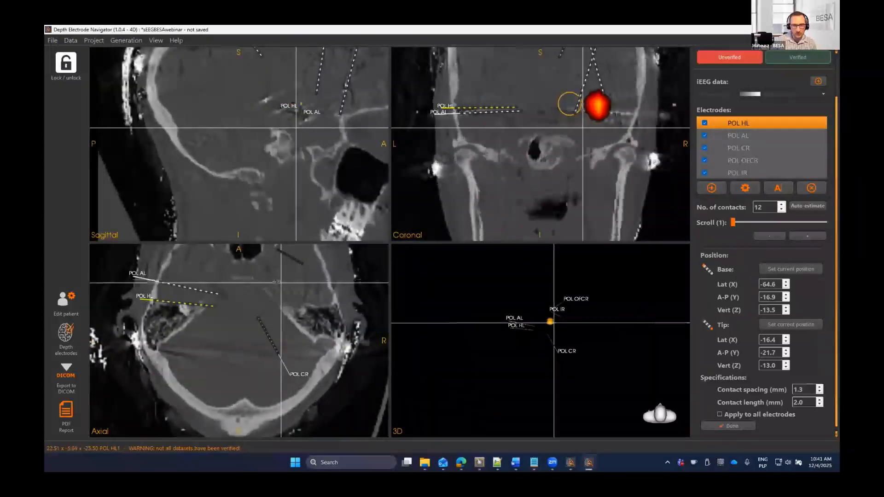
left_click_drag(581, 142, 565, 148)
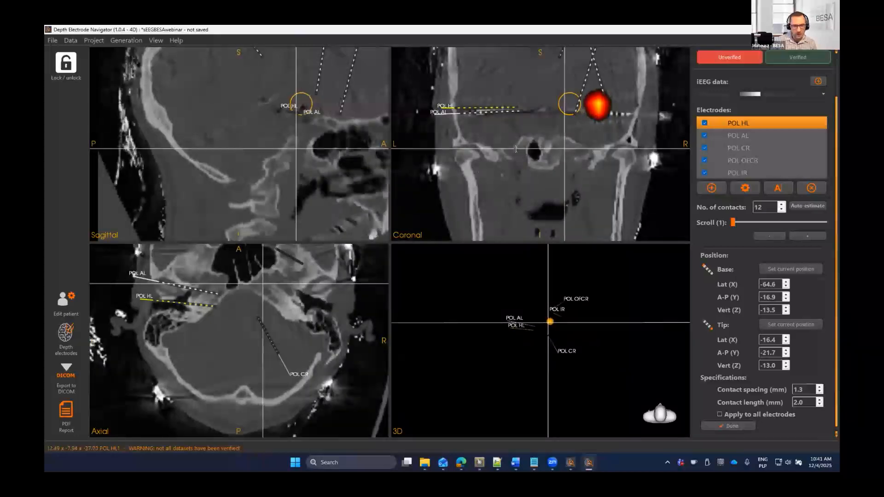
left_click_drag(291, 130, 308, 115)
scroll(361, 162, "up", 1)
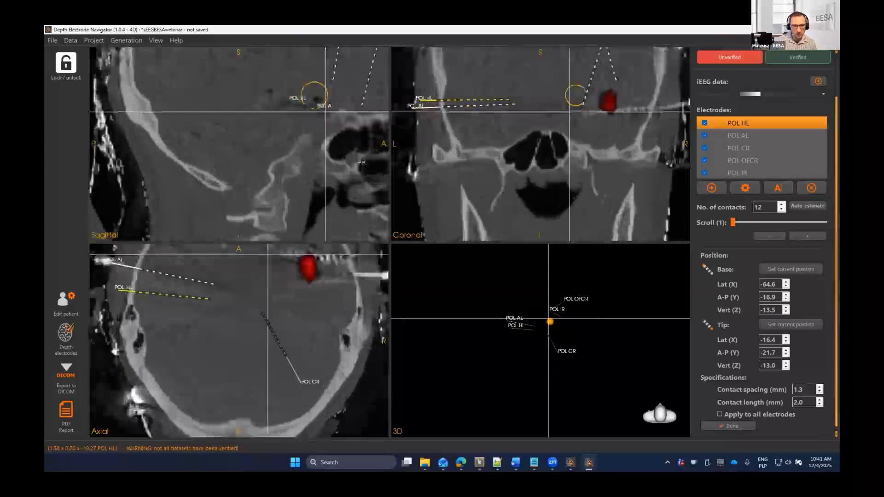
scroll(316, 294, "down", 2)
scroll(304, 270, "up", 2)
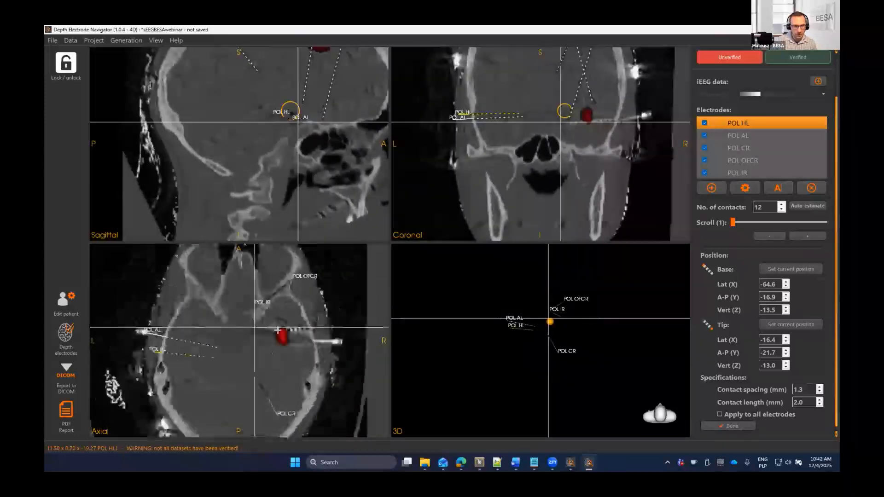
scroll(783, 149, "up", 2)
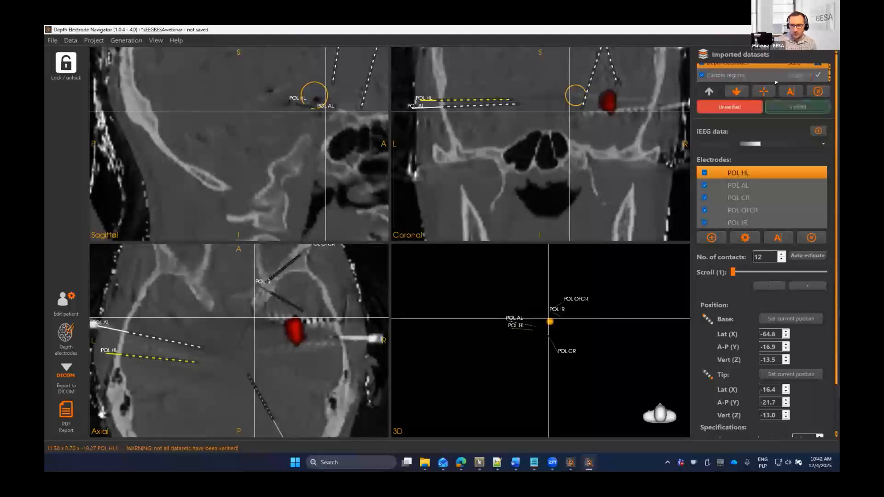
- Hide the custom regions and CLARA overlays from the CT views
scroll(774, 70, "up", 1)
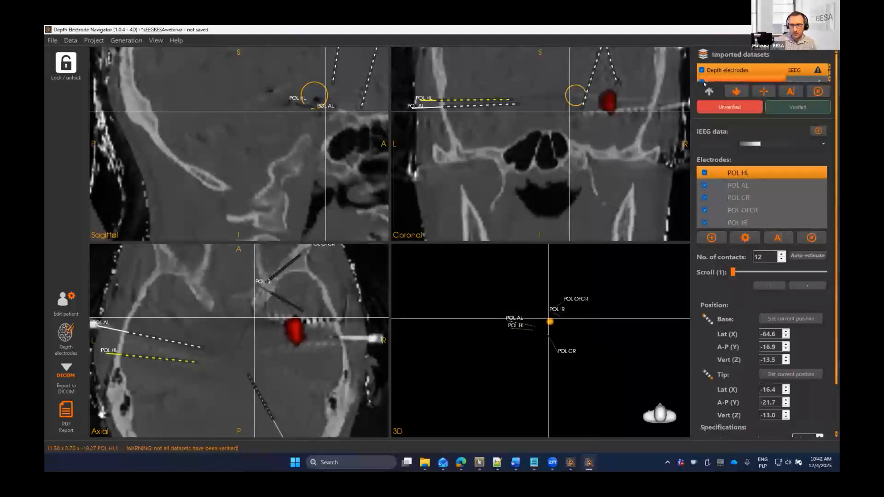
scroll(709, 74, "up", 1)
left_click(701, 70)
left_click(701, 70)
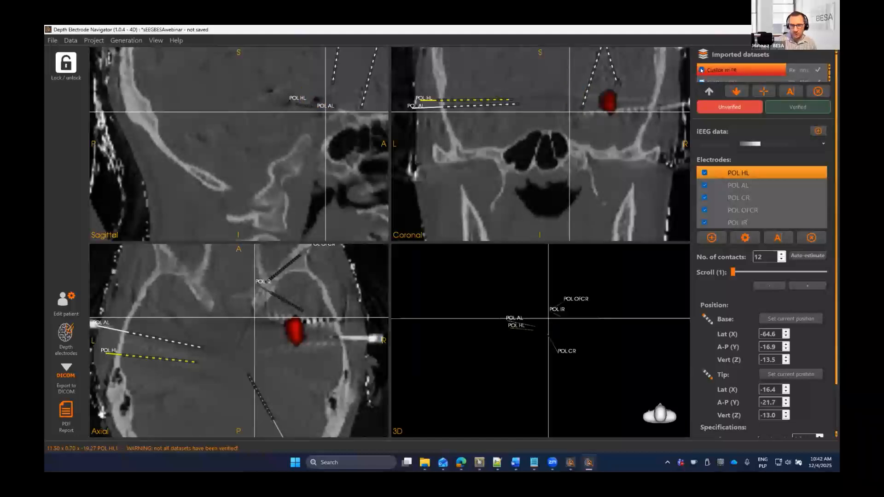
left_click(701, 70)
- Add an electrode on the anterior right temporal trace, with tip at about 17.6, -2.1, -21.5 and base at about 63.2, -0.7, -17.3
left_click_drag(309, 138, 308, 111)
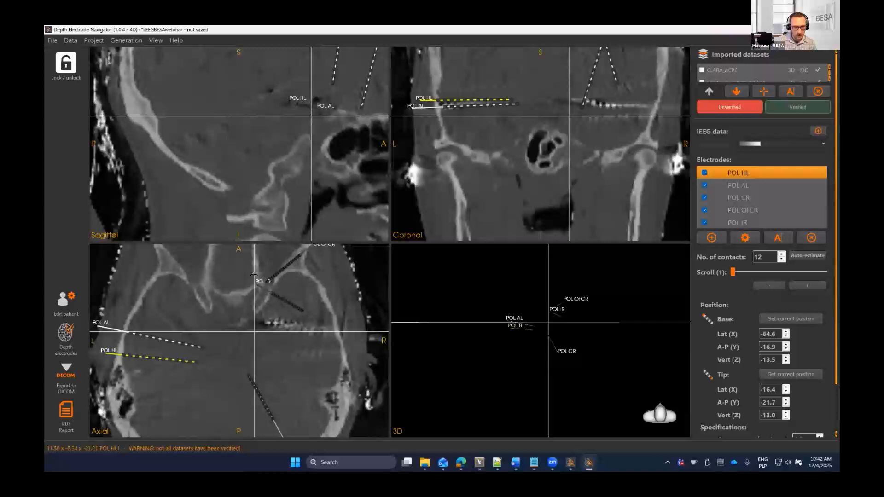
left_click(711, 237)
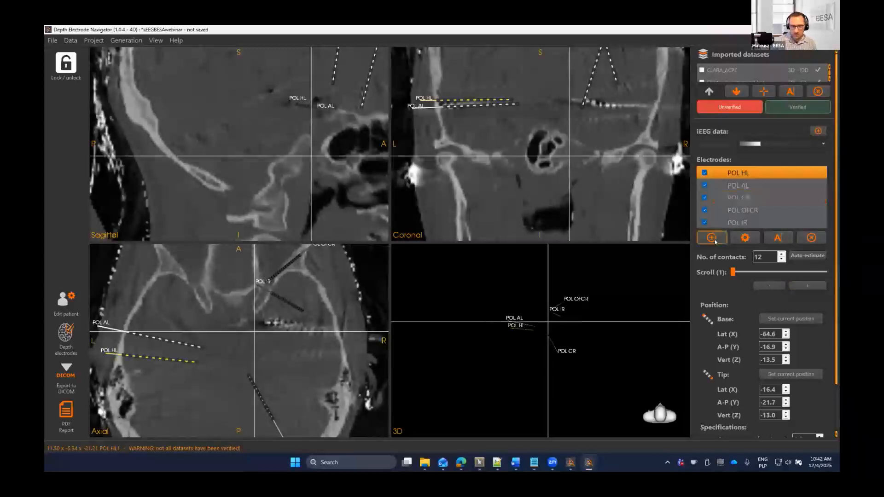
left_click_drag(264, 156, 258, 100)
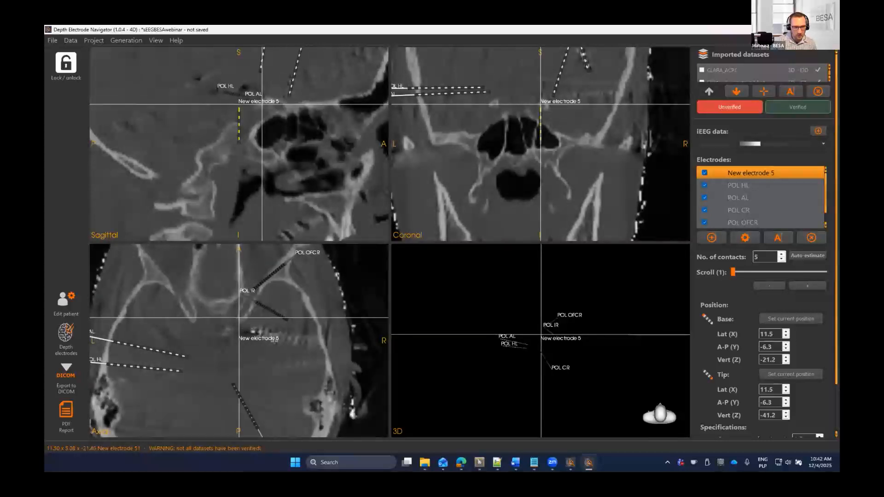
left_click(252, 331)
left_click(790, 374)
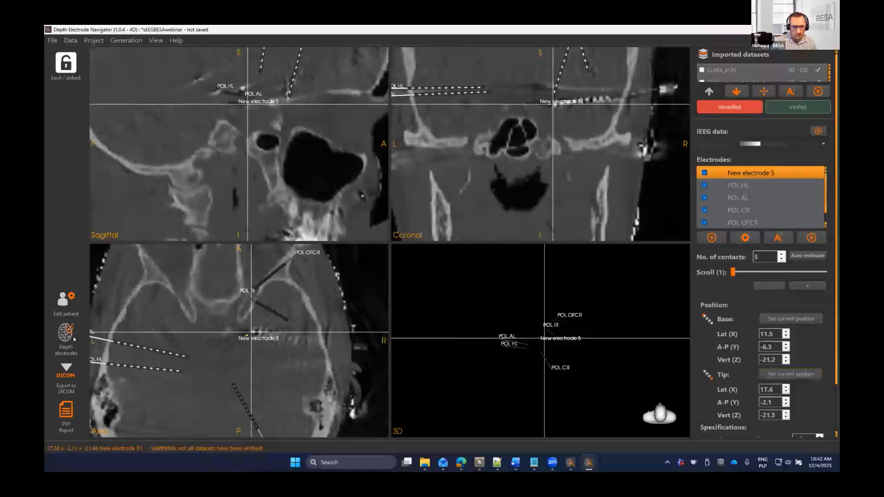
left_click_drag(257, 116, 262, 91)
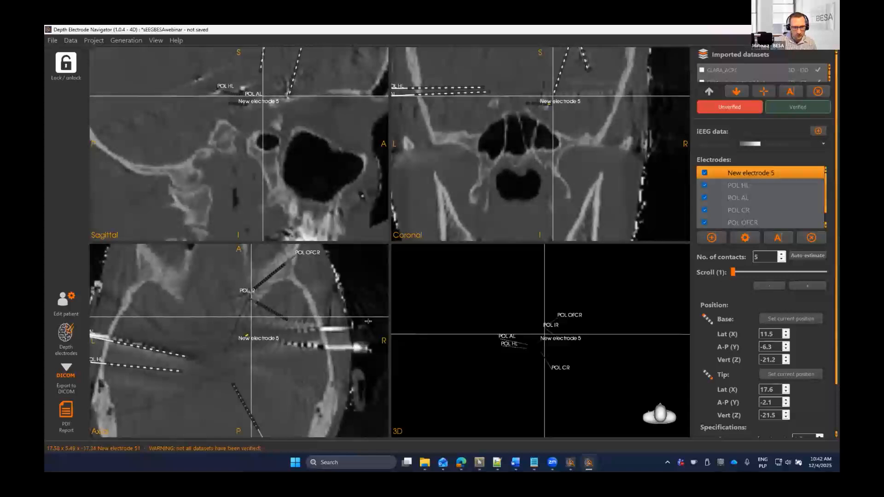
left_click(340, 328)
left_click(782, 318)
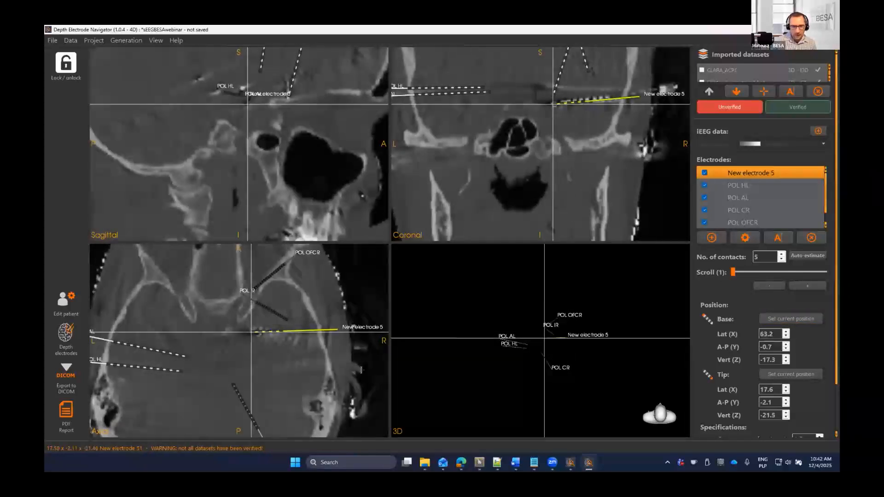
- Compare the channel coordinates in the naming notes and rename the new right anterior electrode as POL ECR
key("alt+Tab")
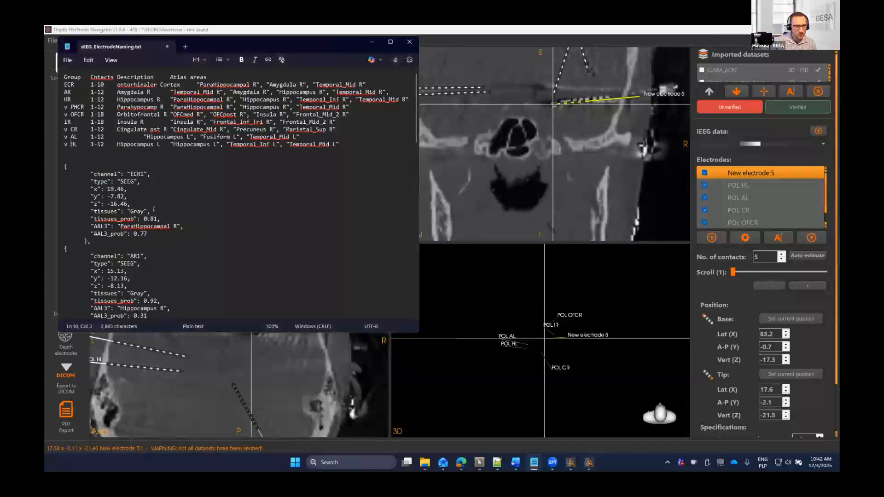
scroll(148, 211, "down", 1)
triple_click(115, 175)
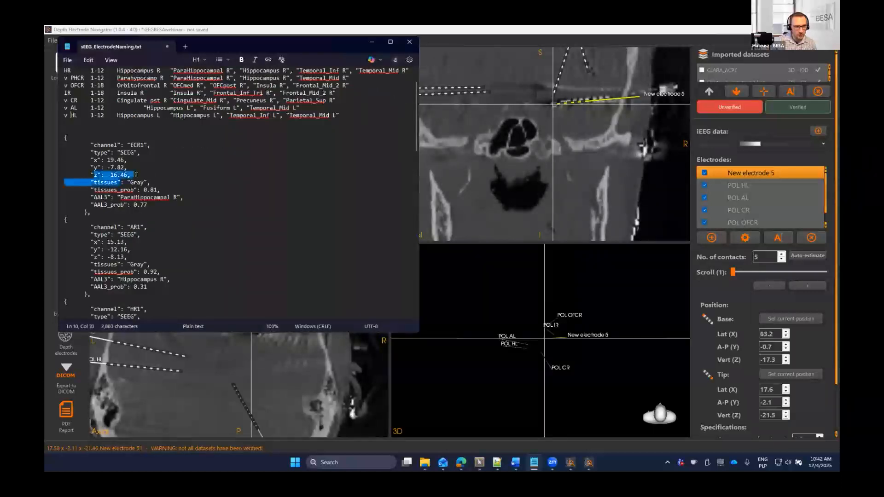
scroll(174, 220, "down", 6)
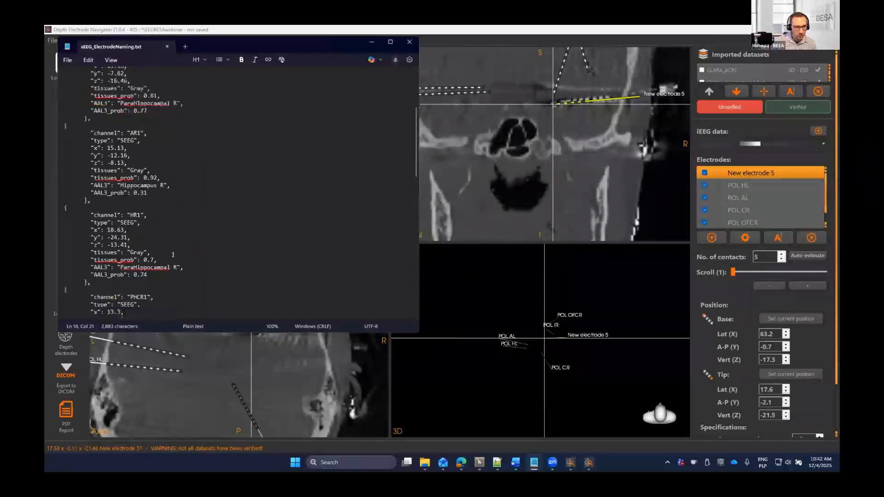
scroll(96, 168, "up", 6)
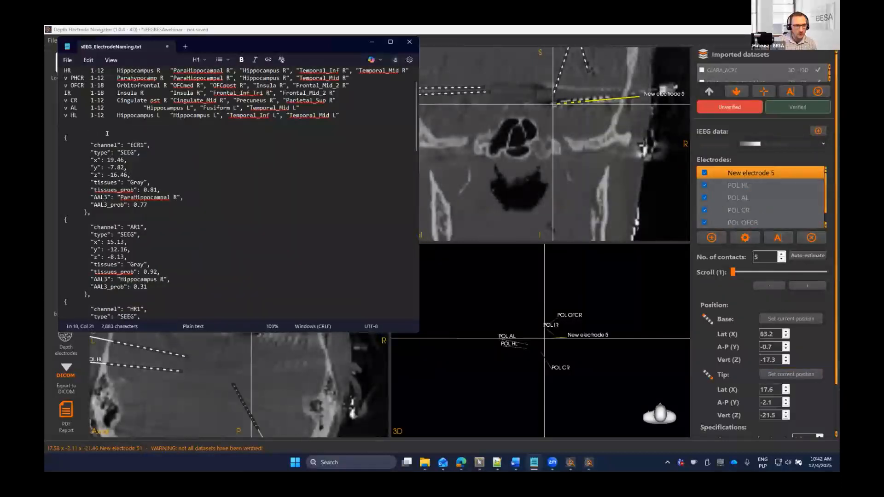
scroll(107, 133, "up", 2)
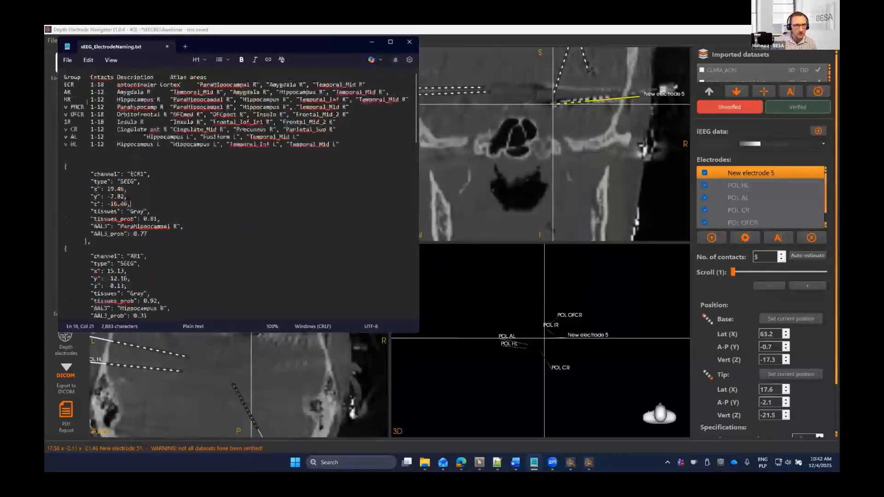
left_click(789, 248)
type("POL ECR")
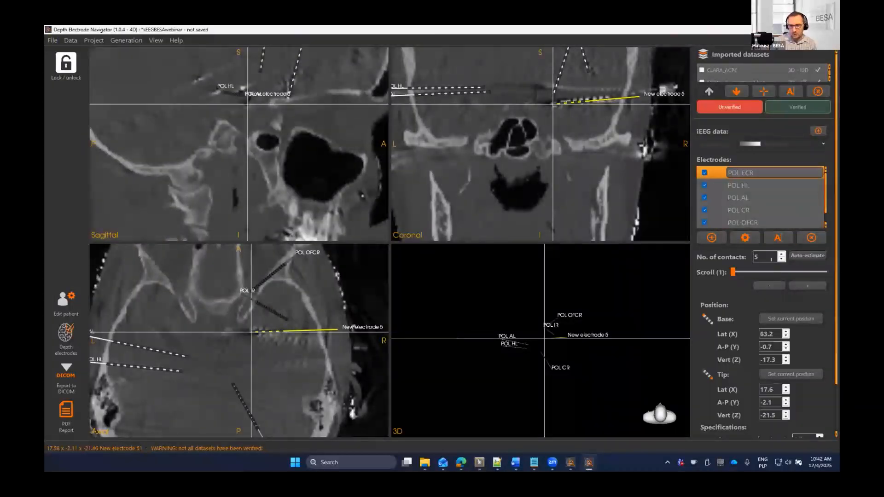
- Set POL ECR's contact count to 10 and its contact spacing to 1.3 mm
left_click(782, 253)
left_click(781, 254)
left_click(782, 254)
left_click(782, 254)
left_click(782, 254)
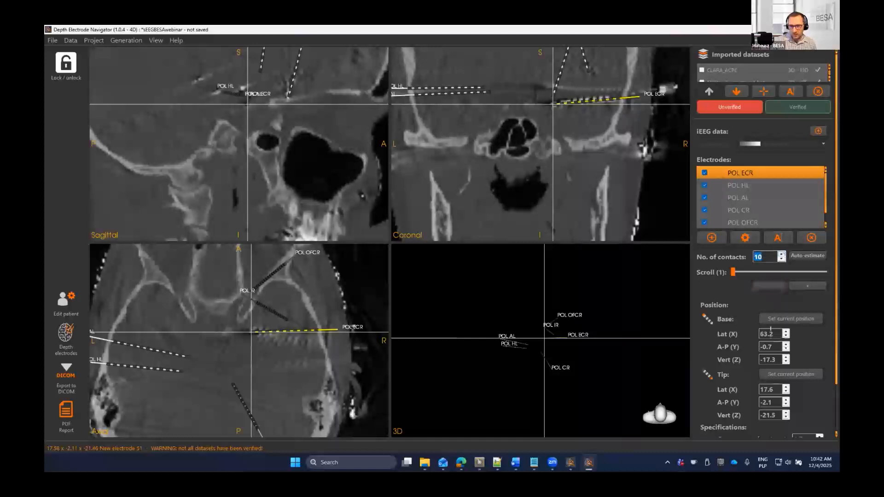
left_click(791, 319)
scroll(818, 415, "down", 1)
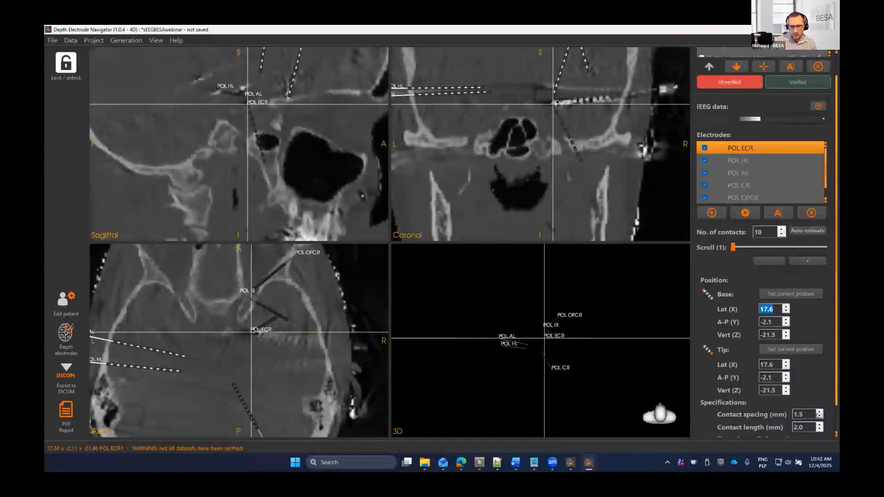
left_click(819, 417)
left_click(819, 416)
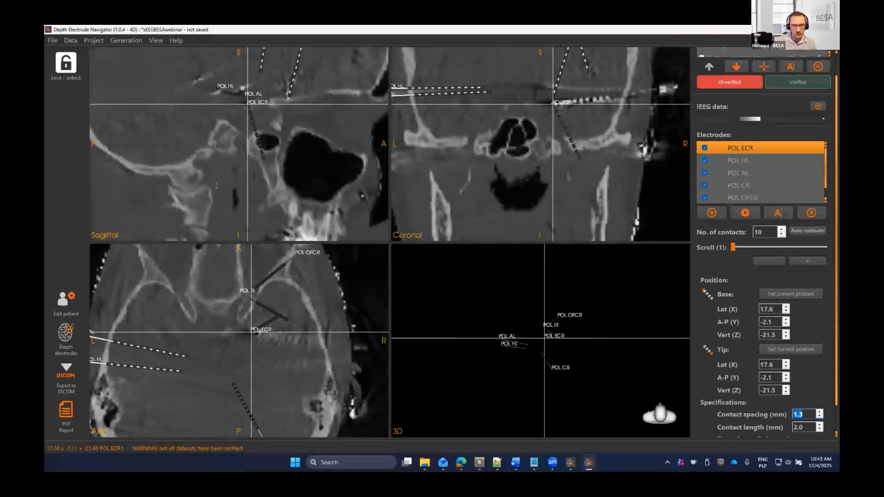
- Add an electrode for the next right temporal trace and set its tip at about 17.5, -17.4, -15.7
left_click(215, 231)
left_click(711, 214)
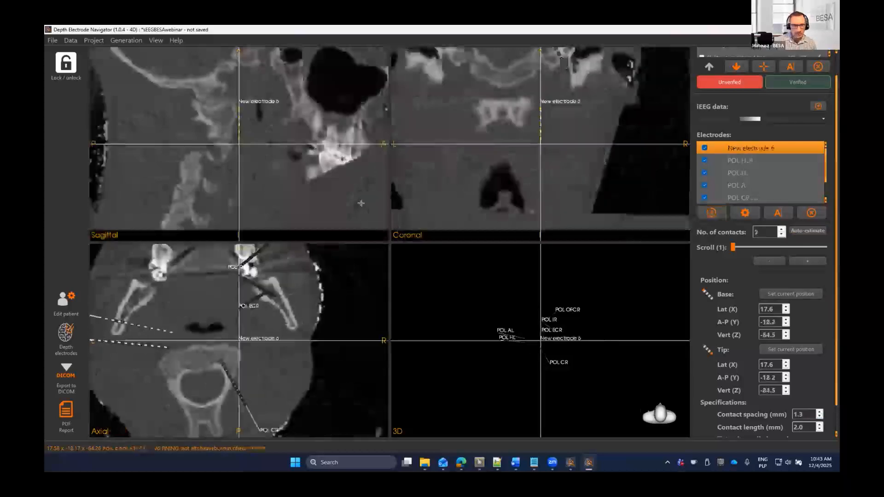
left_click_drag(256, 105, 264, 53)
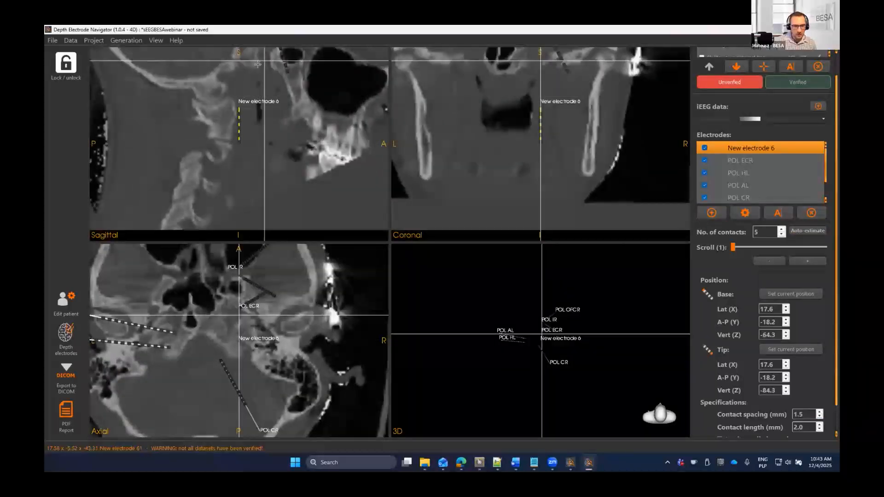
scroll(286, 73, "up", 2)
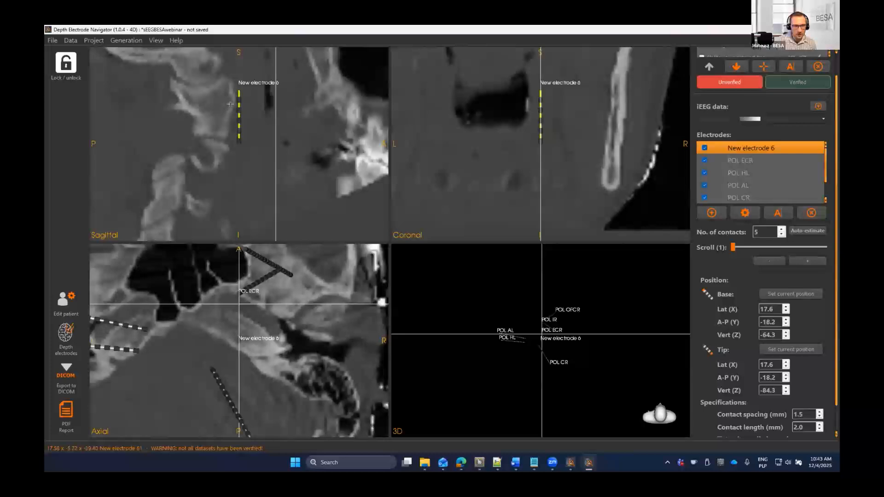
scroll(228, 155, "down", 3)
middle_click_drag(262, 159, 261, 154)
left_click_drag(261, 145, 257, 86)
right_click_drag(211, 324, 242, 169)
left_click_drag(257, 105, 265, 60)
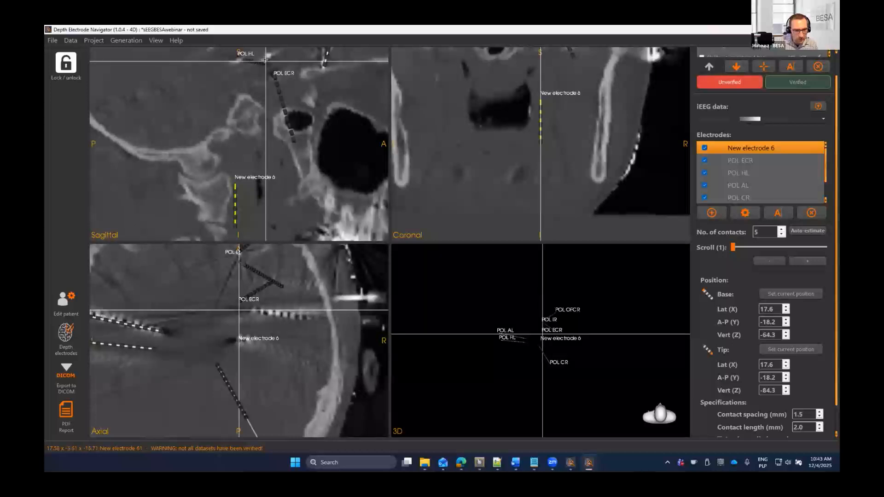
left_click(234, 336)
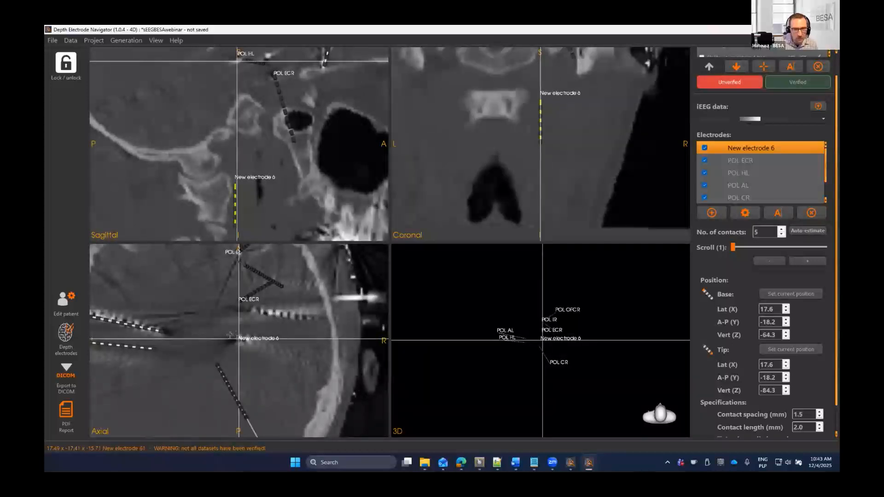
scroll(531, 129, "down", 2)
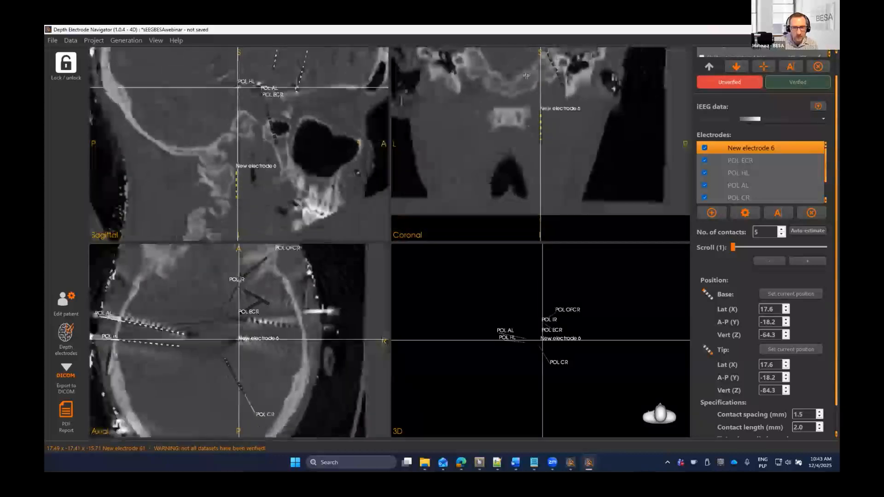
middle_click_drag(516, 88, 531, 181)
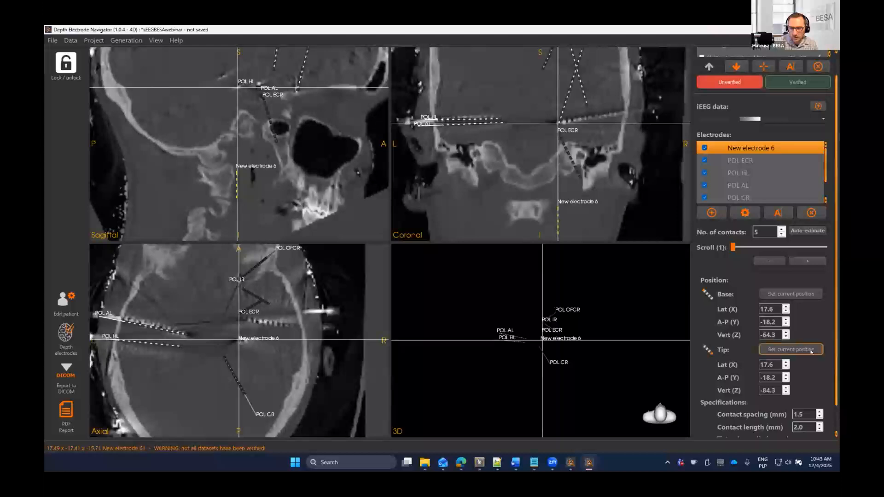
left_click(790, 349)
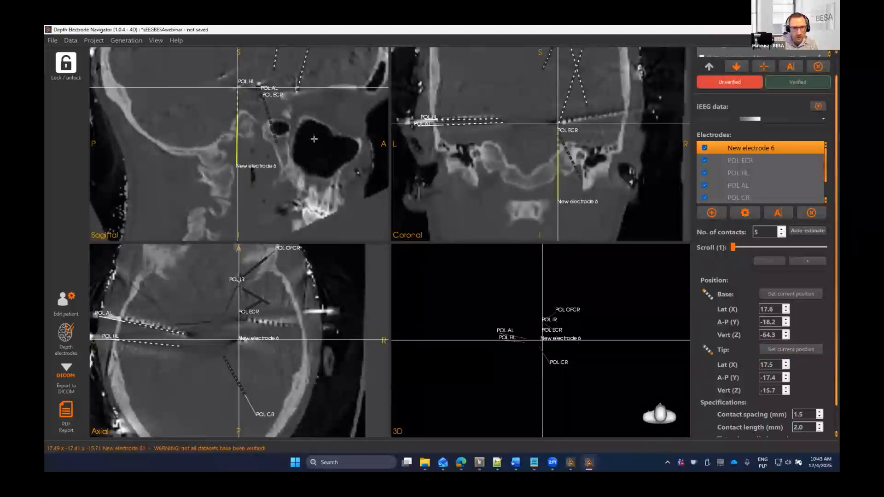
- Set the new electrode's base at the outer end of its right temporal trace, at about 64.0, -16.0, -7.8
left_click_drag(240, 294, 246, 321)
left_click_drag(255, 126, 237, 78)
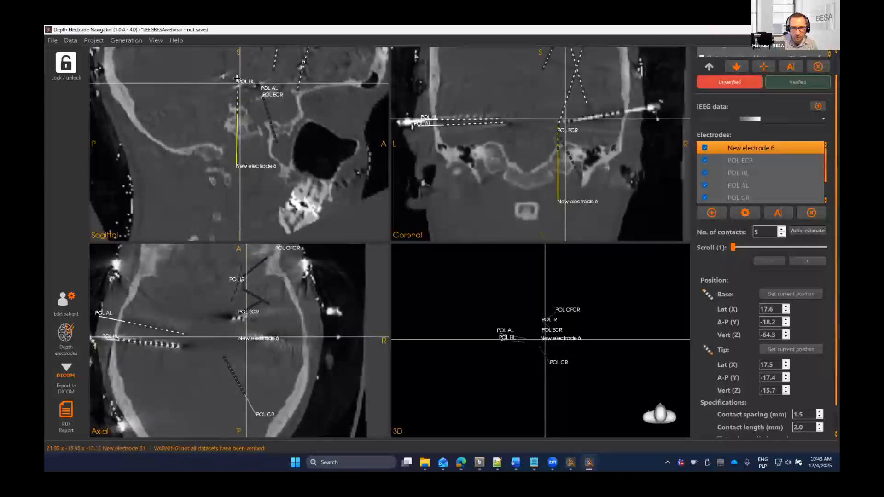
left_click(632, 105)
left_click(791, 294)
- Compare the channel coordinates in the naming notes and rename the new right temporal electrode as POL HR
key("alt+Tab")
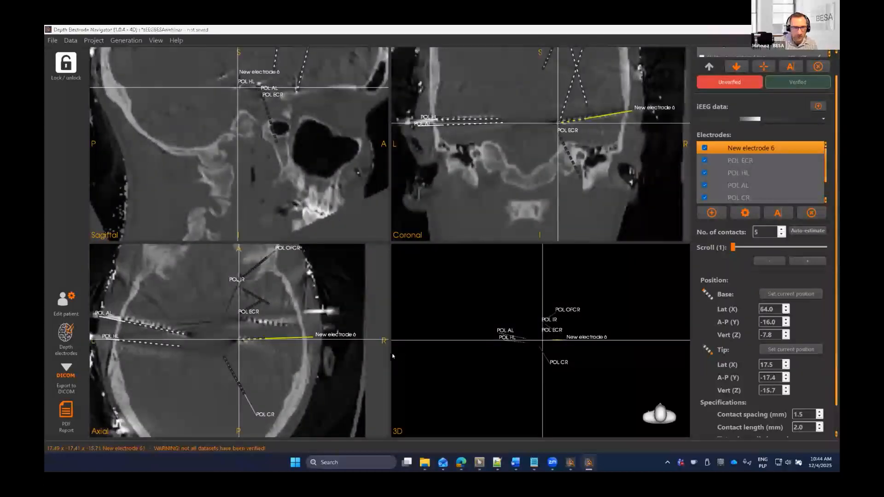
scroll(236, 273, "down", 3)
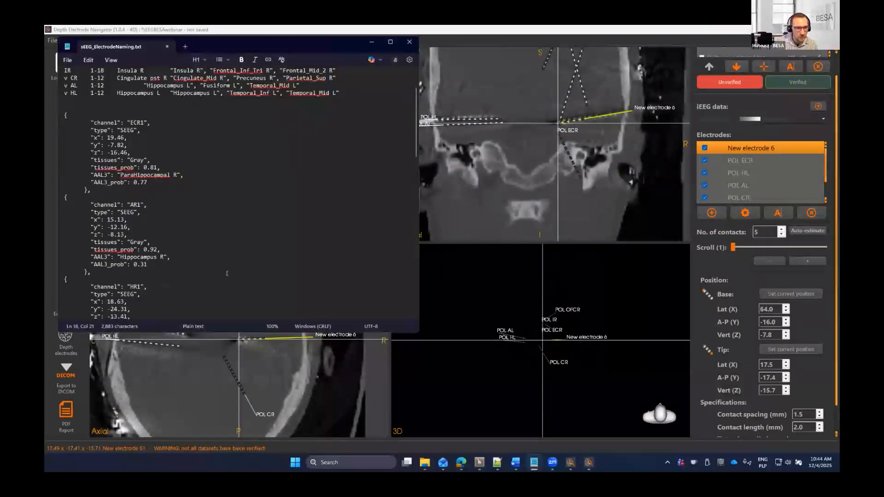
scroll(143, 217, "down", 3)
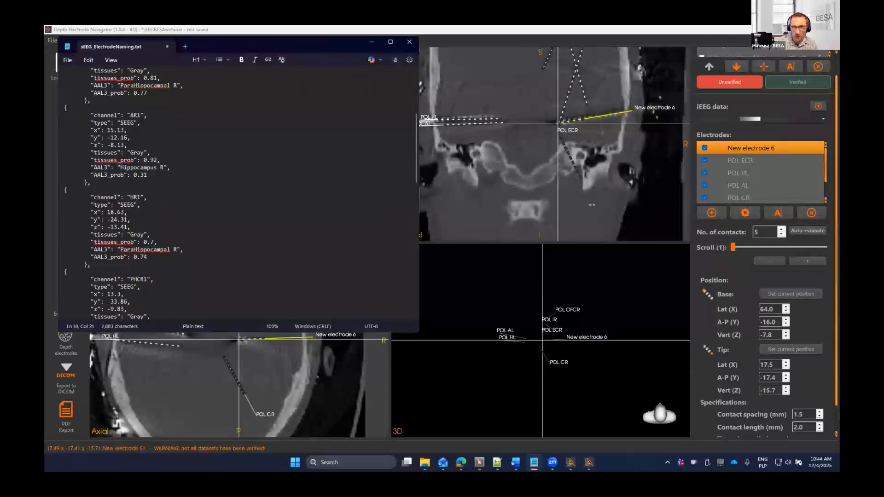
left_click(778, 215)
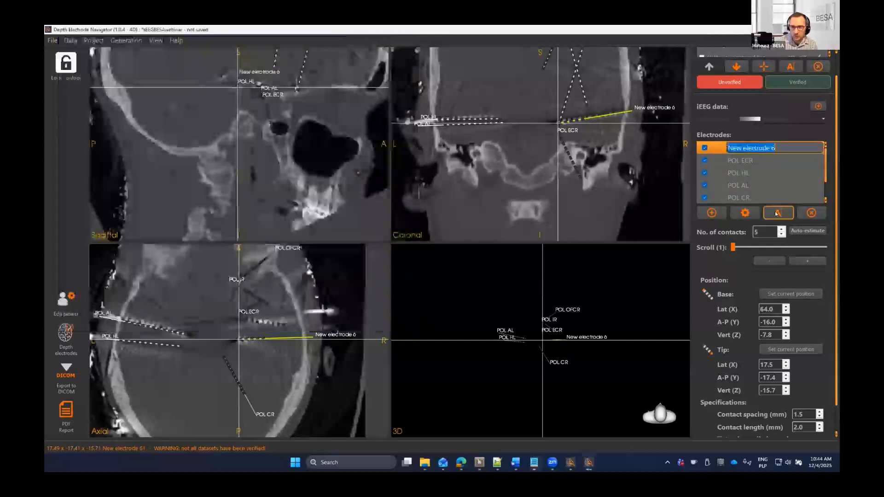
key("BackSpace")
type("POL HR")
- Look up HR's contact range in the naming notes and set POL HR's contact count to 12
key("alt+Tab")
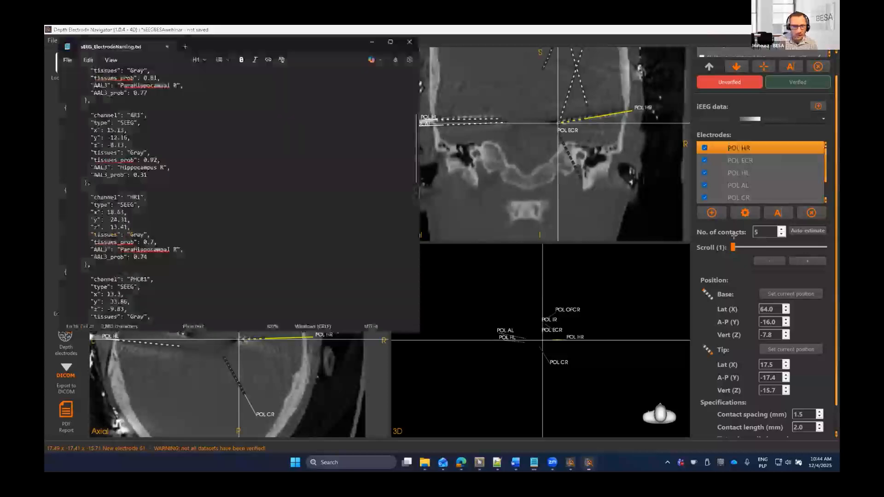
scroll(228, 155, "up", 6)
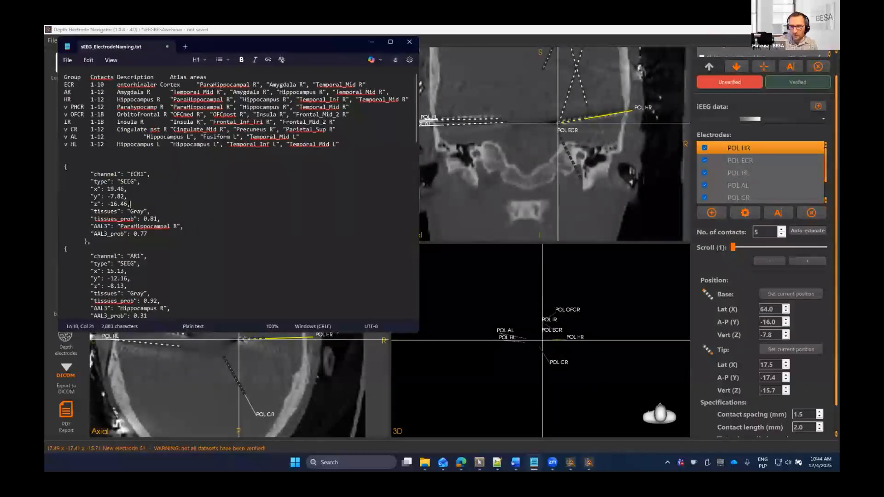
double_click(755, 231)
type("12")
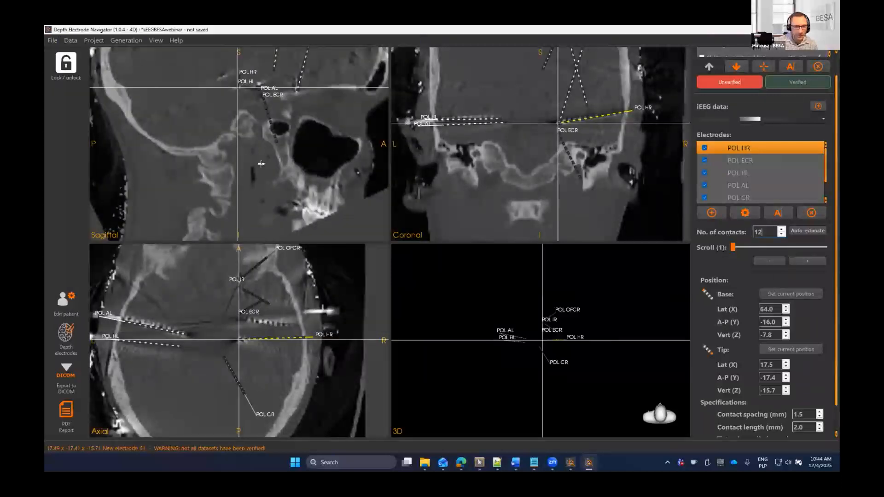
- Add an electrode for the trace between POL ECR and POL HR, with its tip at about 13.1, -4.1, -12.2
left_click(257, 104)
left_click(712, 212)
left_click_drag(297, 184, 217, 79)
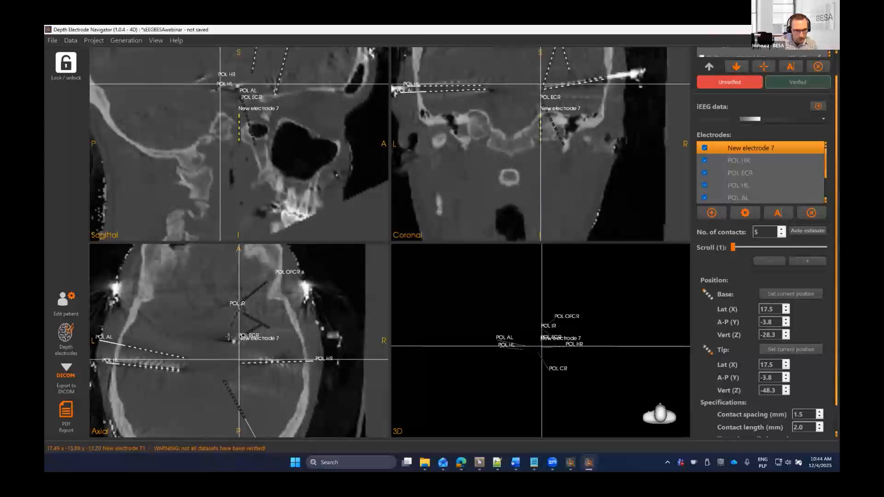
left_click(232, 341)
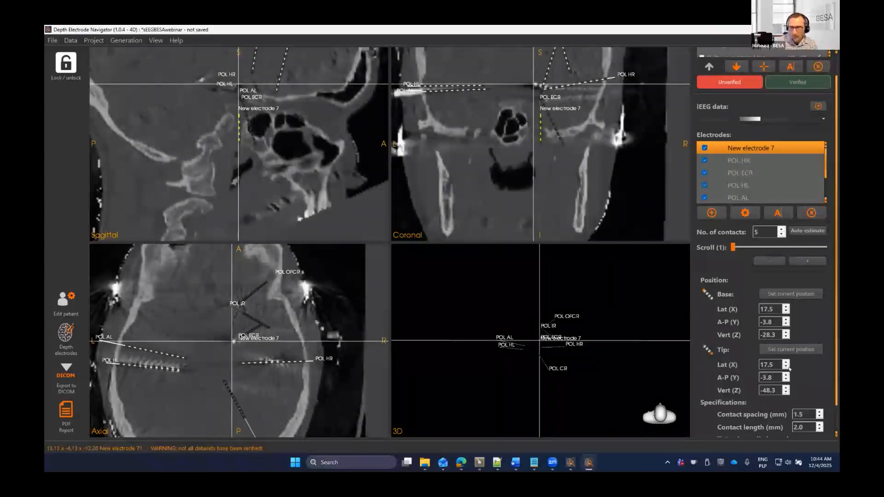
left_click(791, 349)
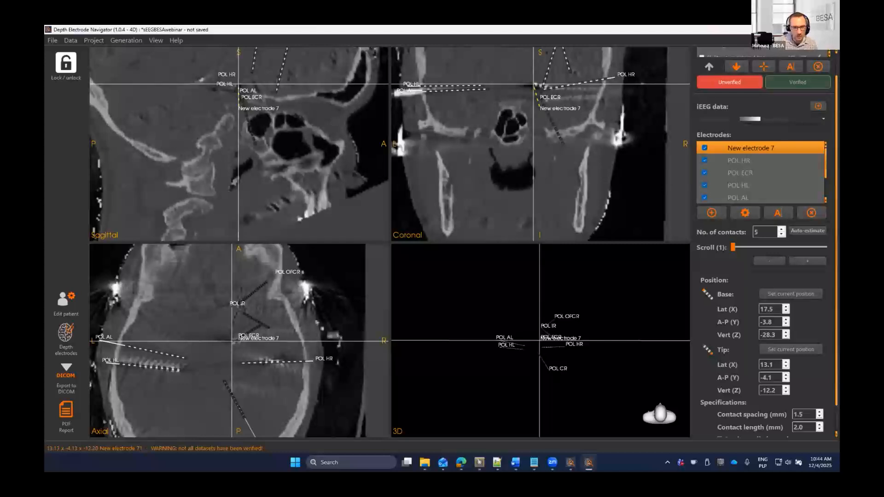
- Set the newest electrode's base at the outer end of the right temporal trace, at about 64.8, -9.9, -18.4
left_click(236, 90)
left_click_drag(234, 89, 238, 94)
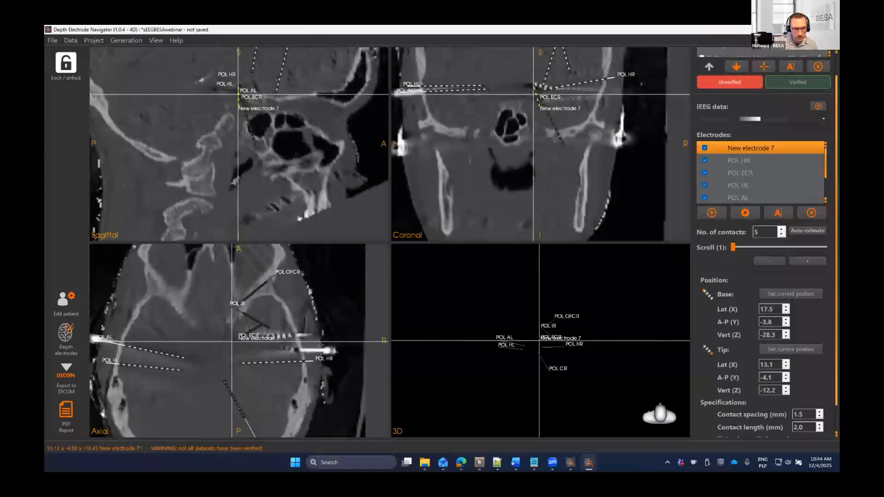
left_click(318, 351)
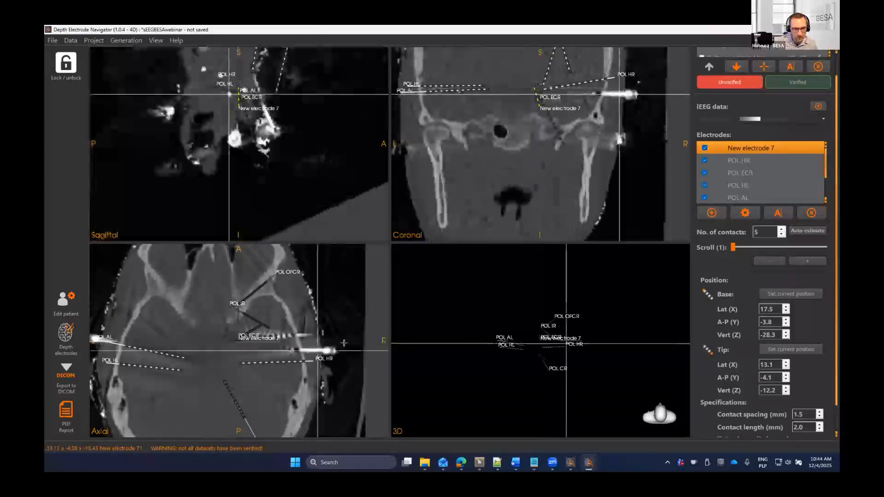
left_click(791, 294)
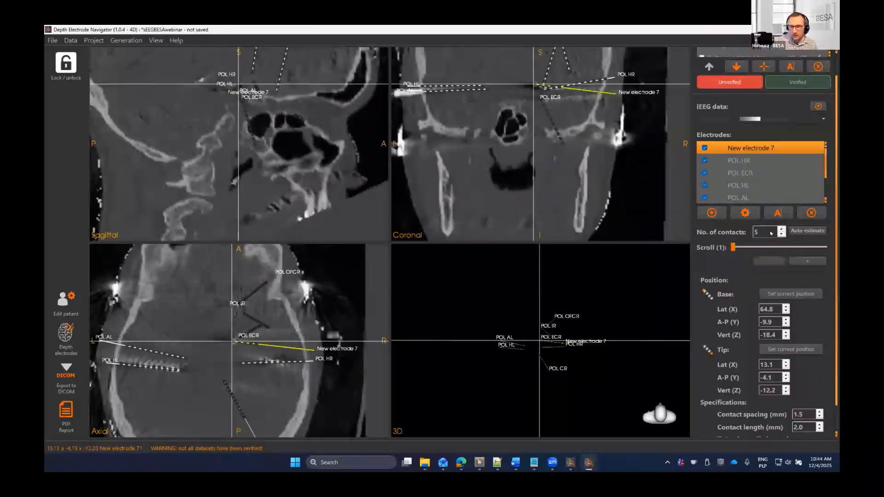
- Set the newest electrode's contact spacing to 1.3 mm and its contact count to 12
left_click(818, 417)
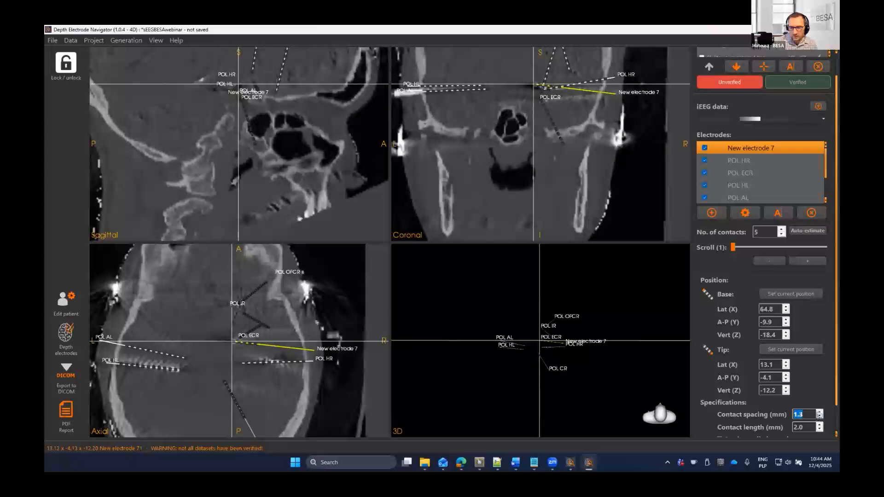
double_click(765, 232)
type("12")
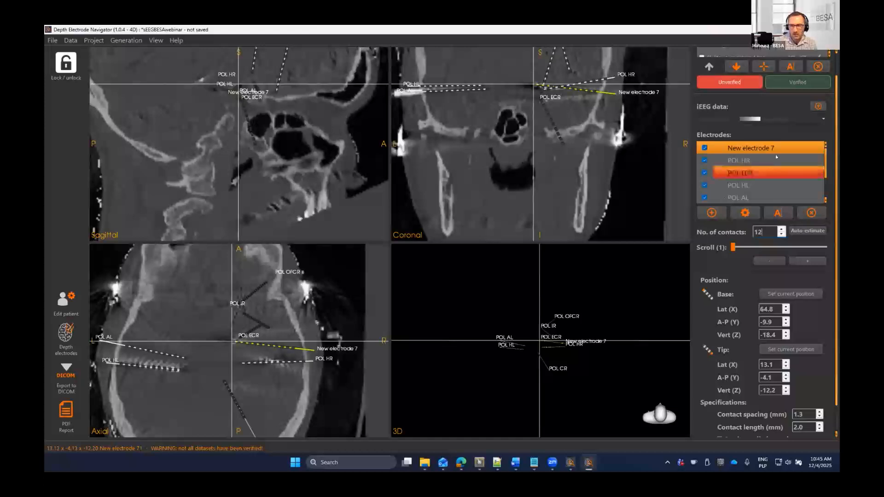
- Mark the ECR and HR rows with a "v" in the electrode naming notes
key("alt+Tab")
left_click(200, 217)
scroll(200, 217, "down", 3)
scroll(200, 217, "up", 3)
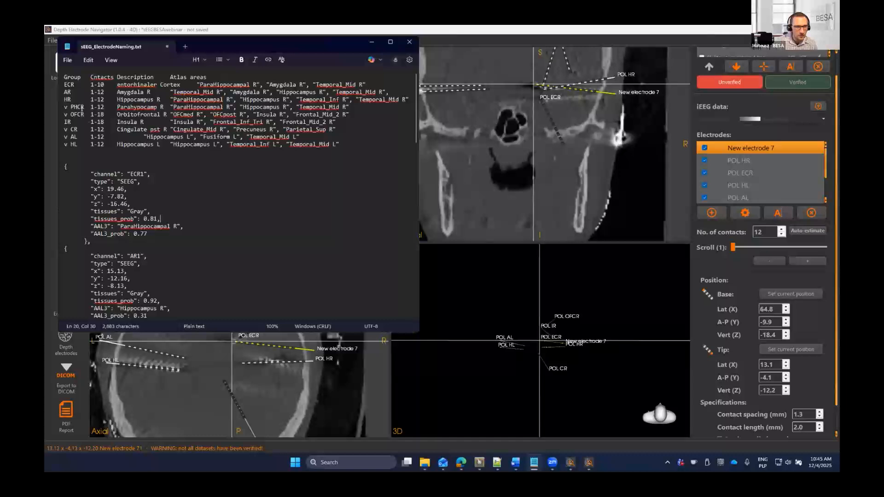
left_click(63, 83)
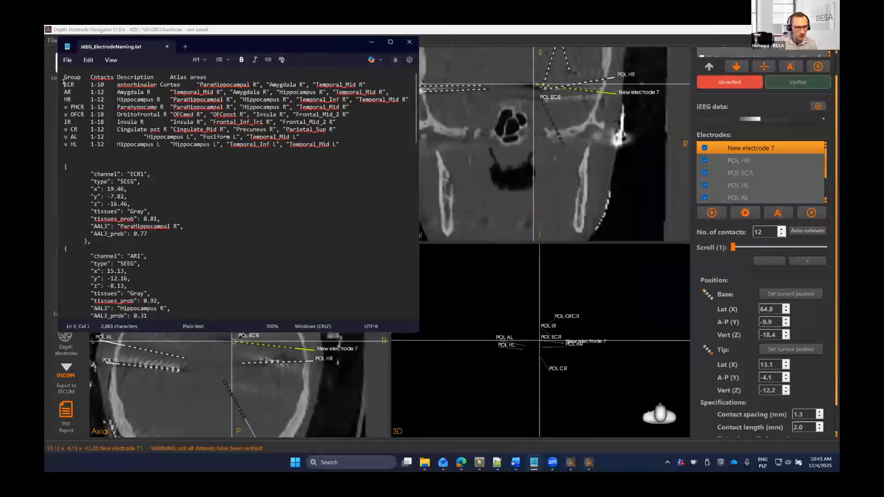
type("v")
key("Down")
type("v")
- Compare the remaining channel coordinates in the notes and rename the newest electrode as POL PHCR
scroll(173, 120, "down", 7)
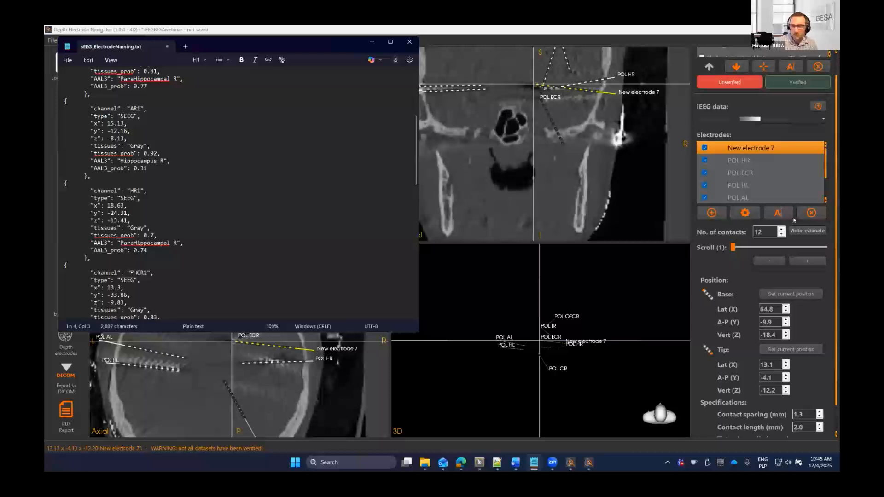
left_click(775, 199)
type("P")
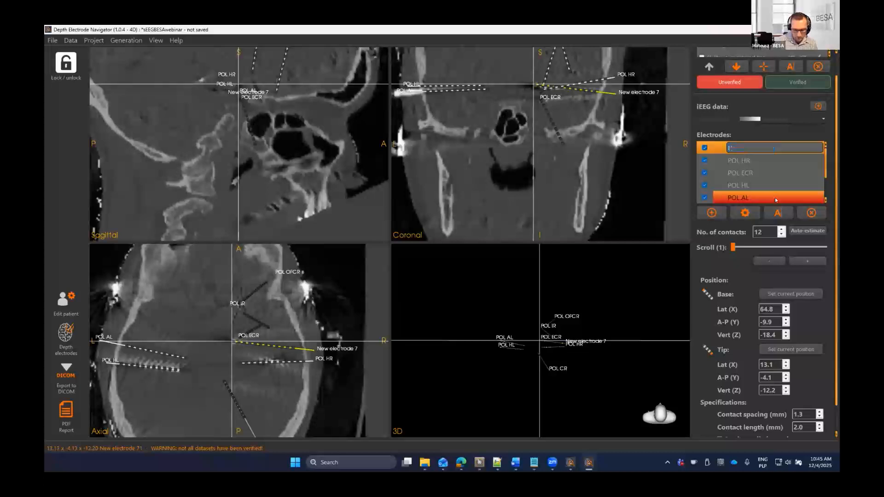
type("OL PHCR")
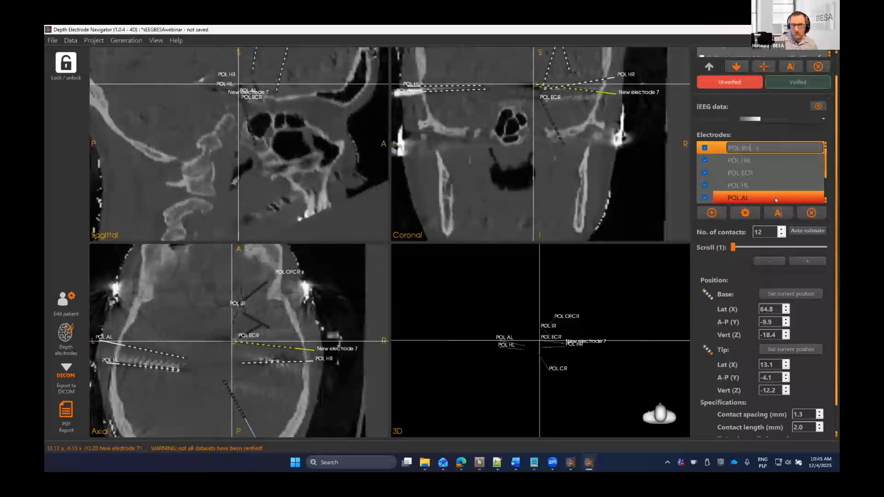
key("Return")
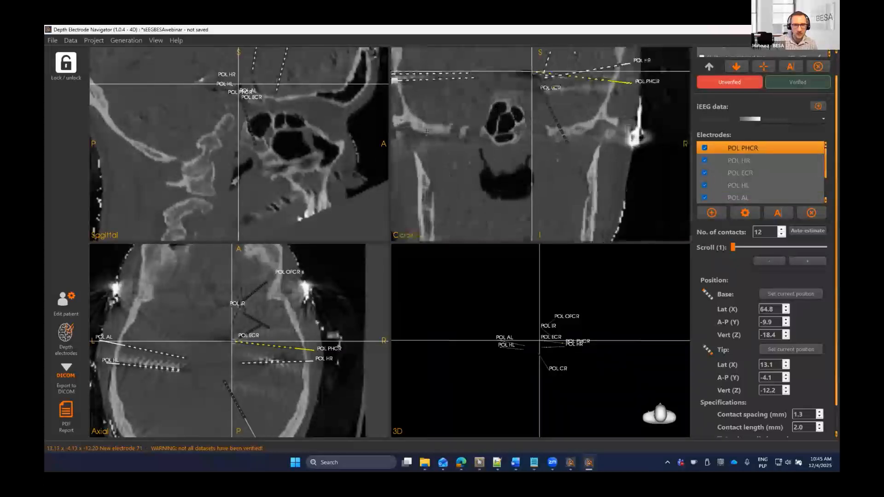
- Add another new depth electrode to the electrode list
scroll(268, 138, "down", 3)
left_click(244, 124)
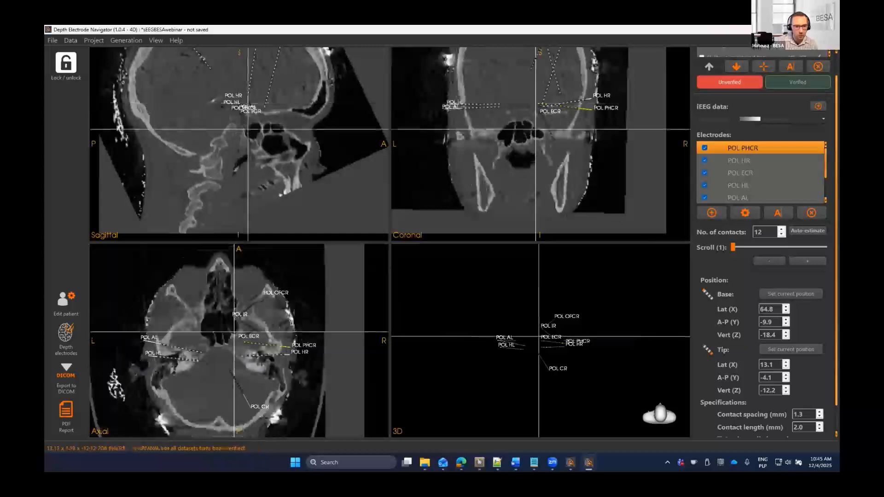
left_click(239, 137)
left_click(711, 212)
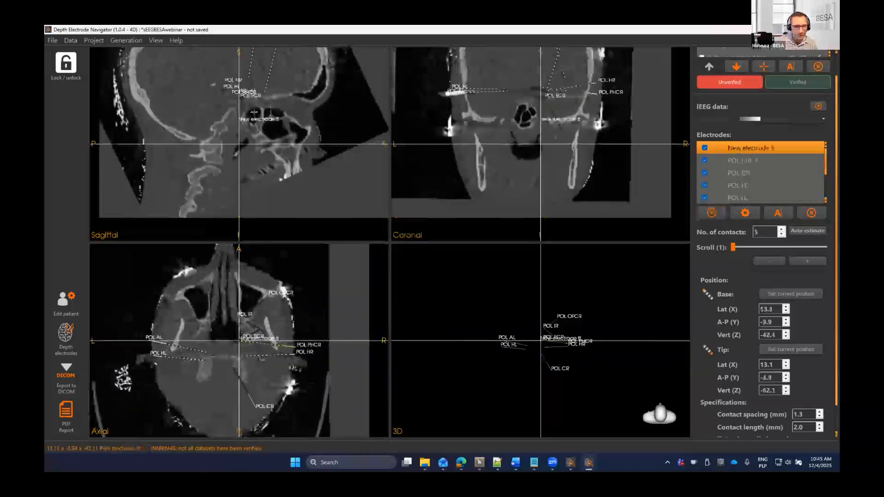
- Set the newest electrode's tip at the inner end of the rearmost right temporal trace, at about 12.4, -26.3, -10.3
left_click(243, 70)
left_click_drag(242, 70, 238, 78)
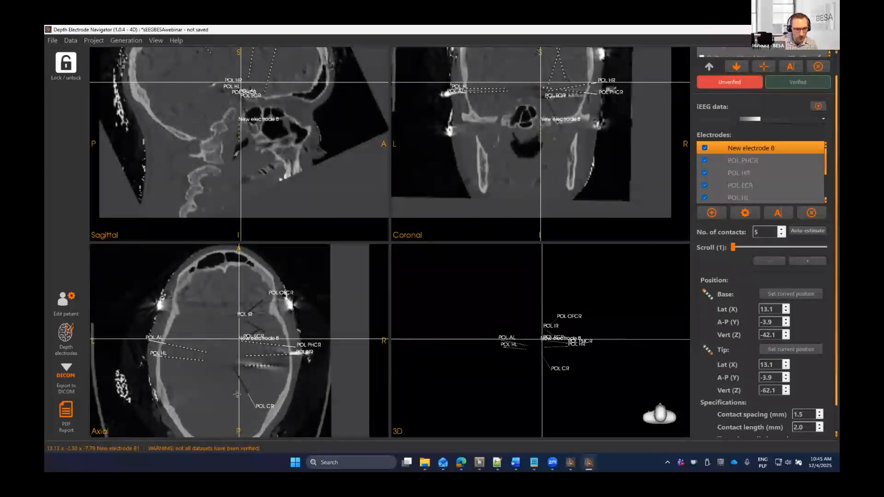
right_click_drag(238, 82, 255, 105)
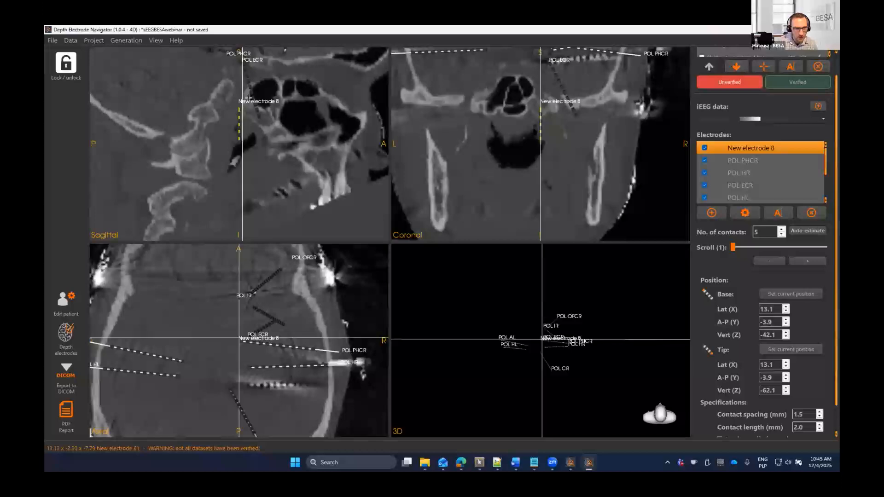
left_click(230, 99)
left_click_drag(230, 99, 237, 39)
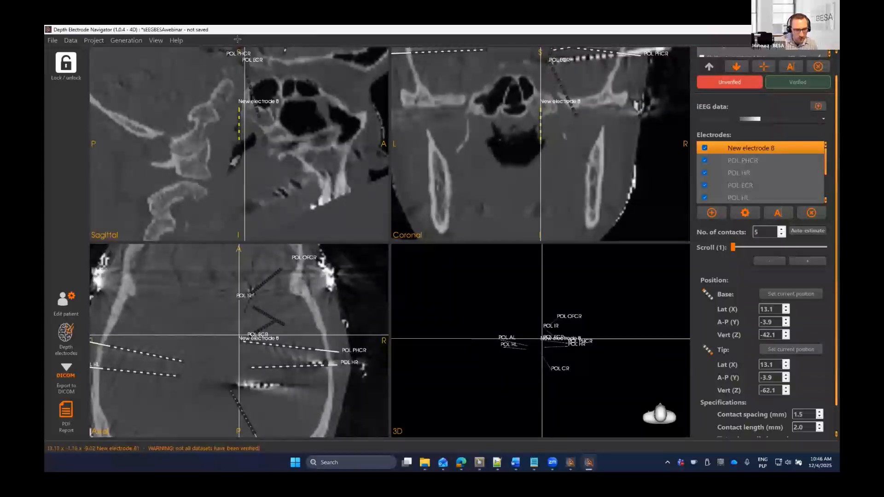
left_click(236, 383)
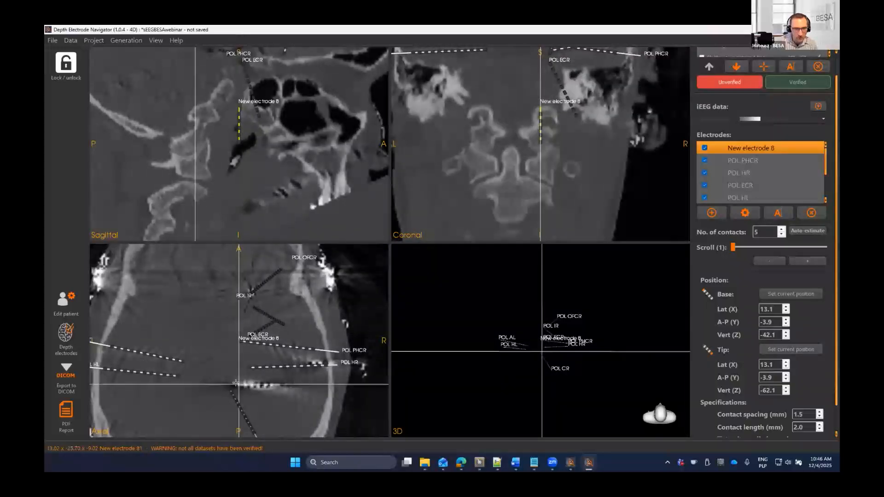
left_click(235, 382)
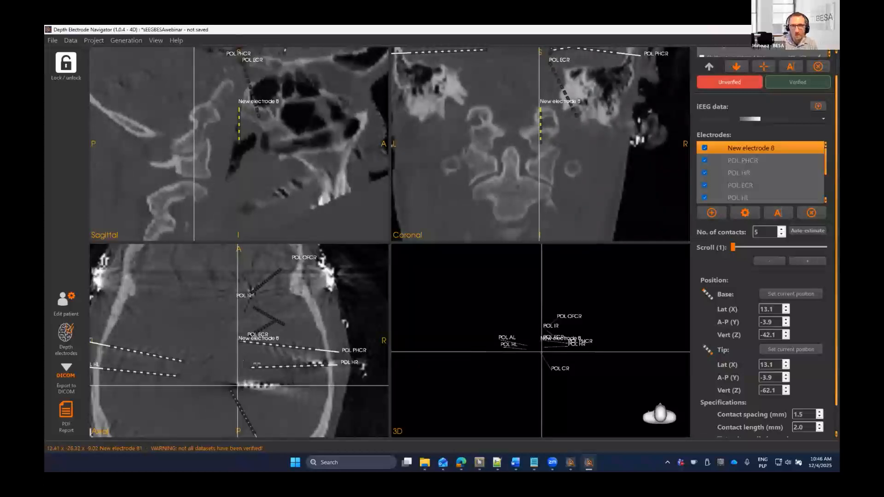
middle_click_drag(309, 178, 329, 264)
middle_click_drag(549, 121, 547, 199)
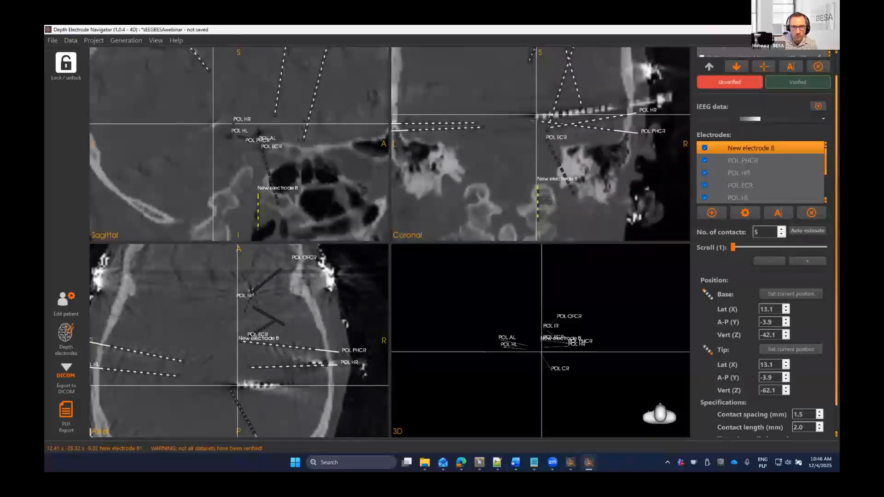
left_click(537, 117)
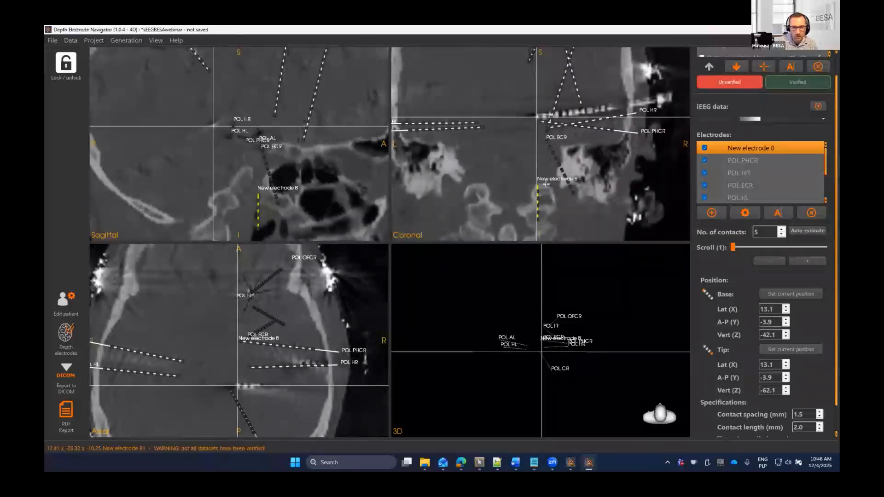
left_click(790, 349)
- Set the newest electrode's base at the outer end of the same right-side trace, at about 66.0, -25.5, -3.0
left_click_drag(222, 122, 226, 112)
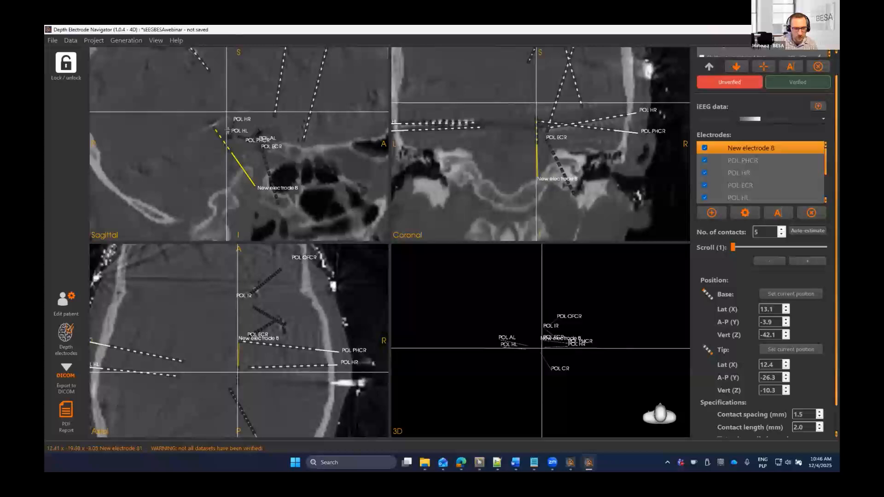
left_click(342, 381)
left_click(791, 294)
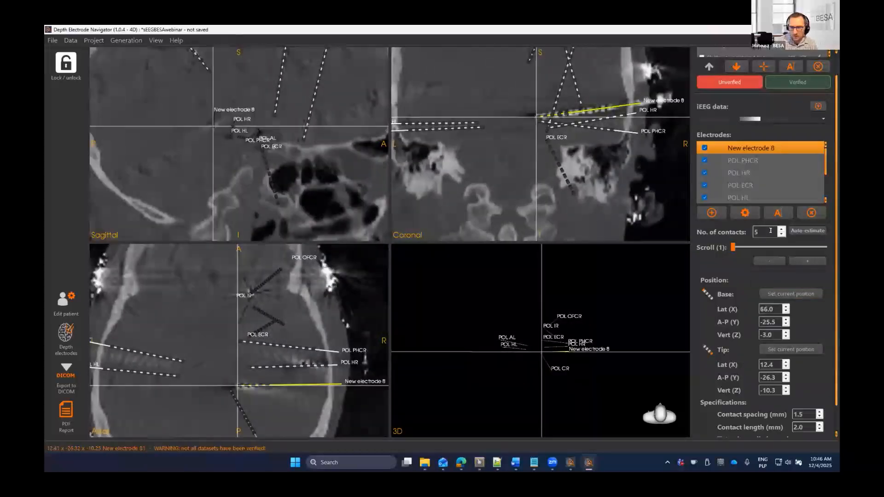
- Set the newest electrode's contact count to 12 and its contact spacing to 1.3 mm
left_click(782, 229)
left_click(782, 228)
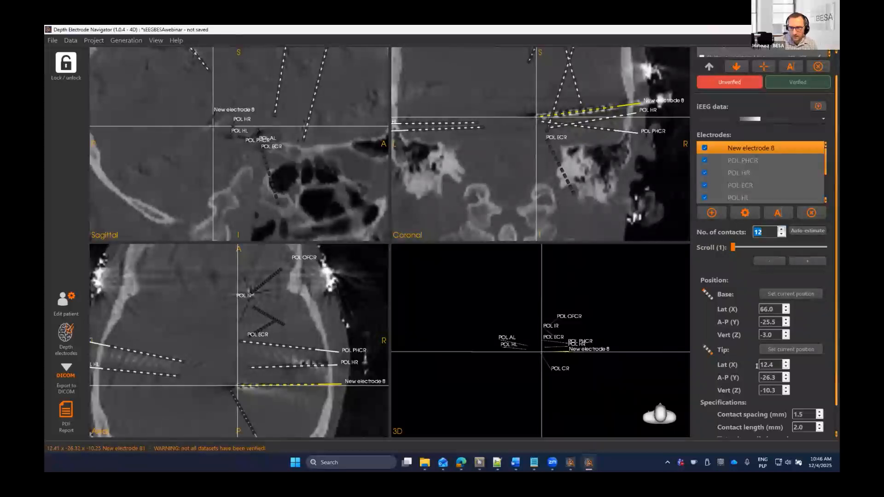
left_click(819, 417)
left_click(819, 417)
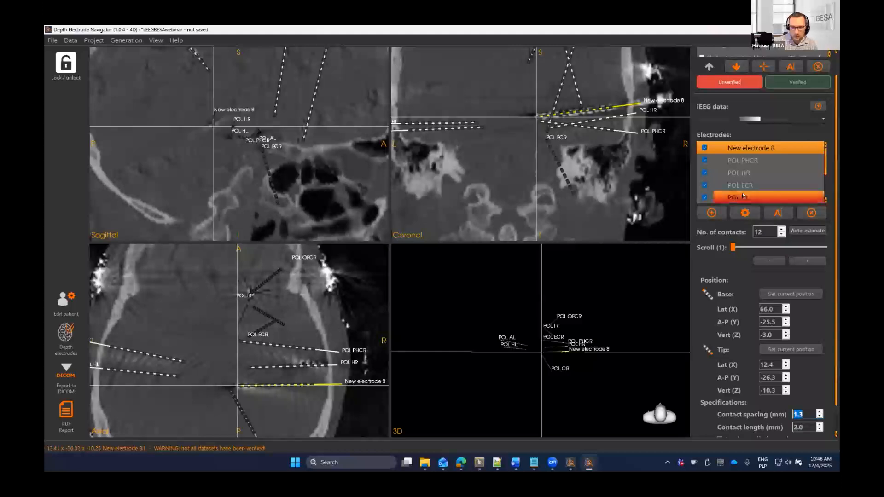
- Compare the electrode list with the naming notes and mark the IR row in the notes with a "v"
key("alt+Tab")
scroll(190, 128, "up", 3)
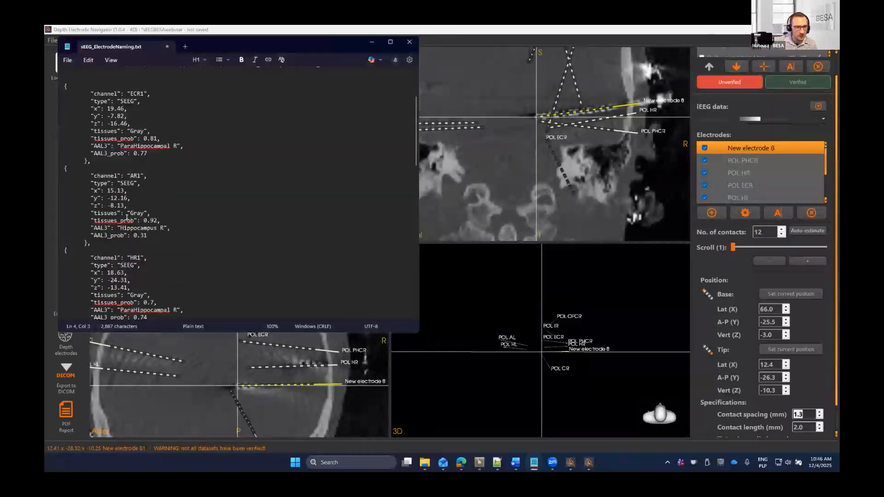
scroll(127, 217, "up", 4)
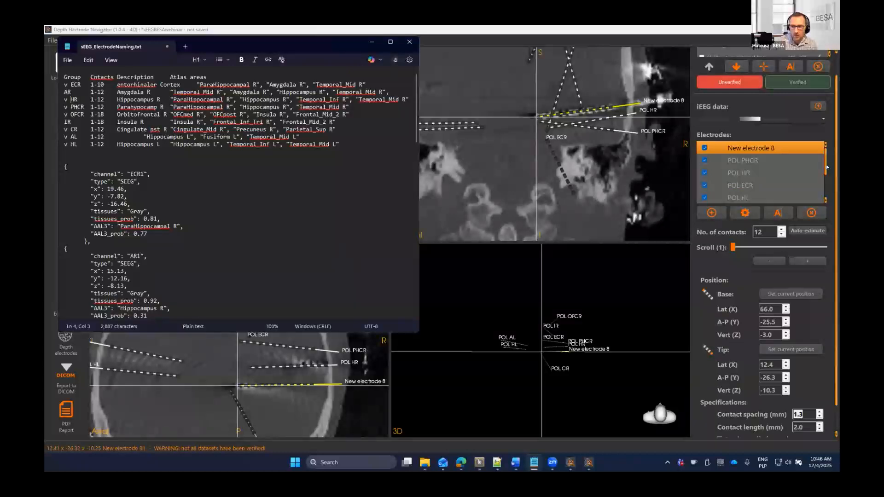
mouse_move(826, 174)
left_mouse_down()
mouse_move(828, 192)
mouse_move(827, 171)
left_mouse_up()
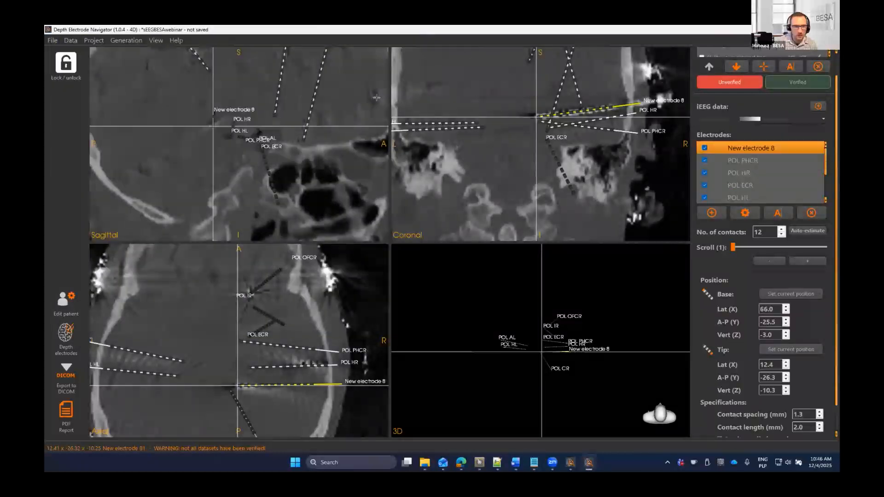
key("alt+Tab")
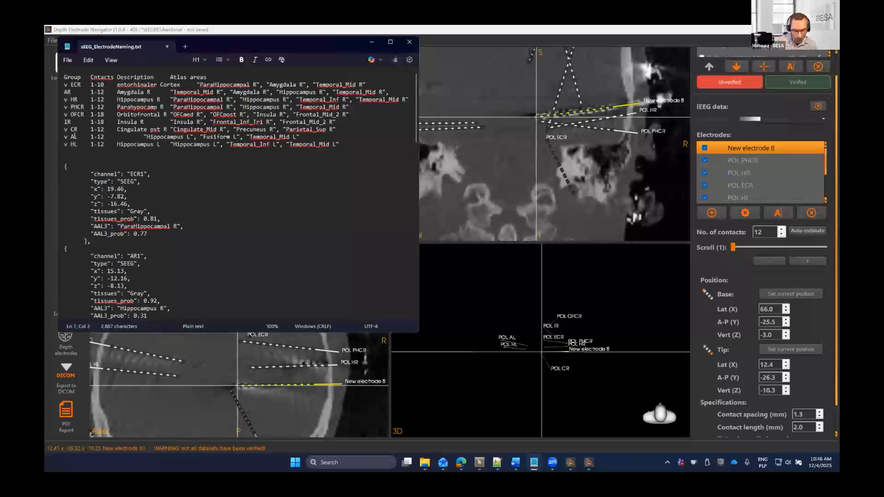
type("v")
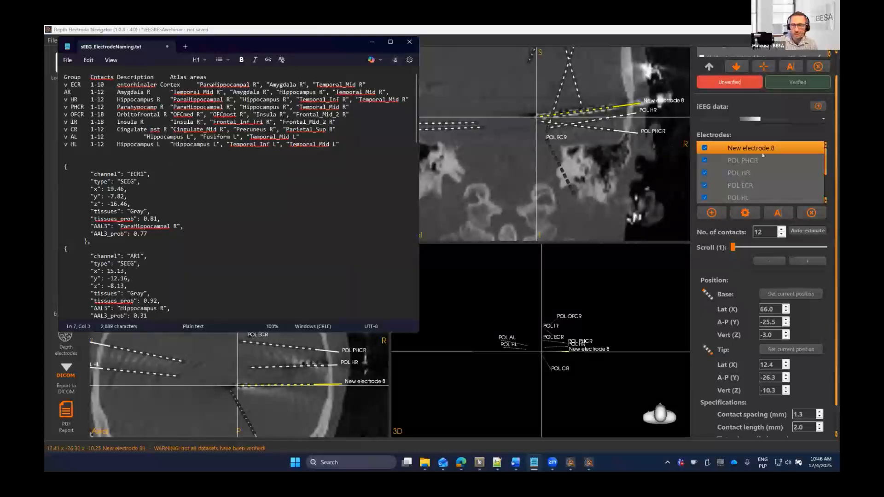
- Rename the newest electrode as POL AR
left_click(782, 214)
type("POL AR")
key("Return")
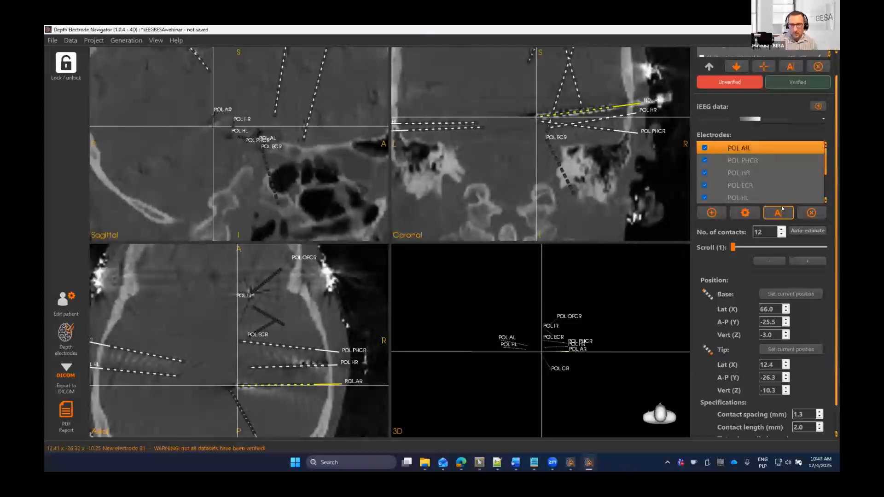
- Collapse the position and specification settings of the POL AR electrode
scroll(297, 169, "down", 5)
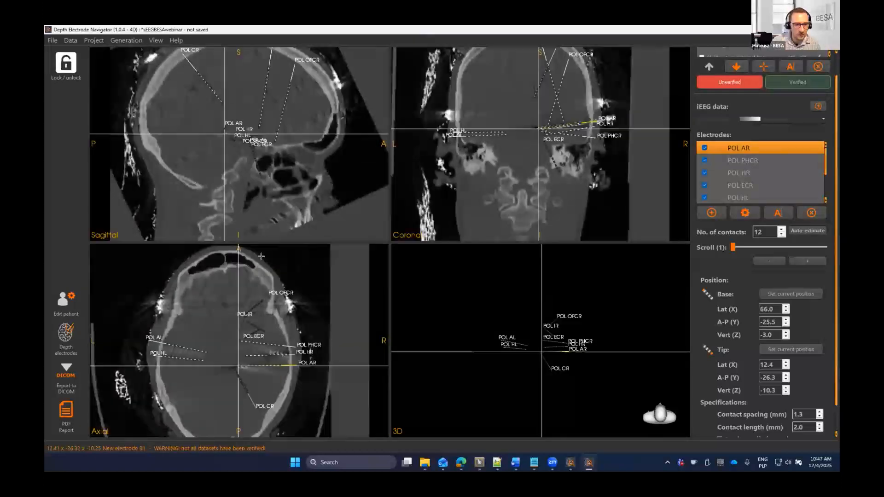
left_click(226, 328)
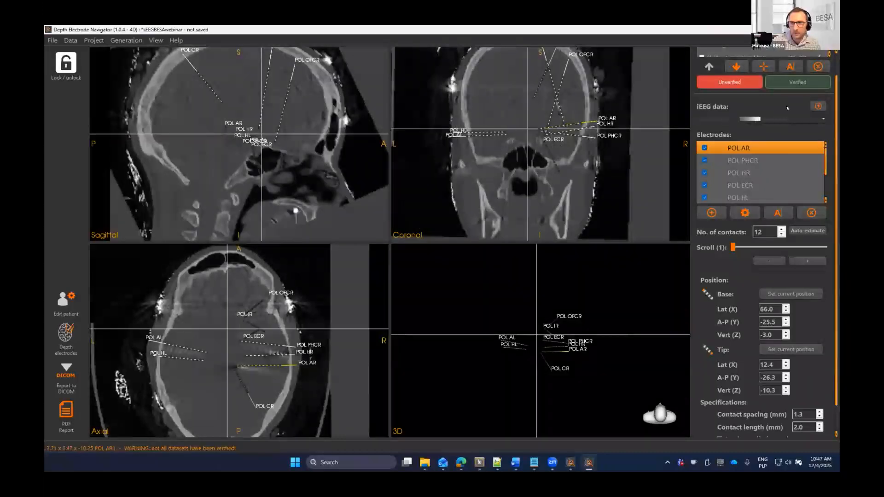
scroll(717, 157, "up", 1)
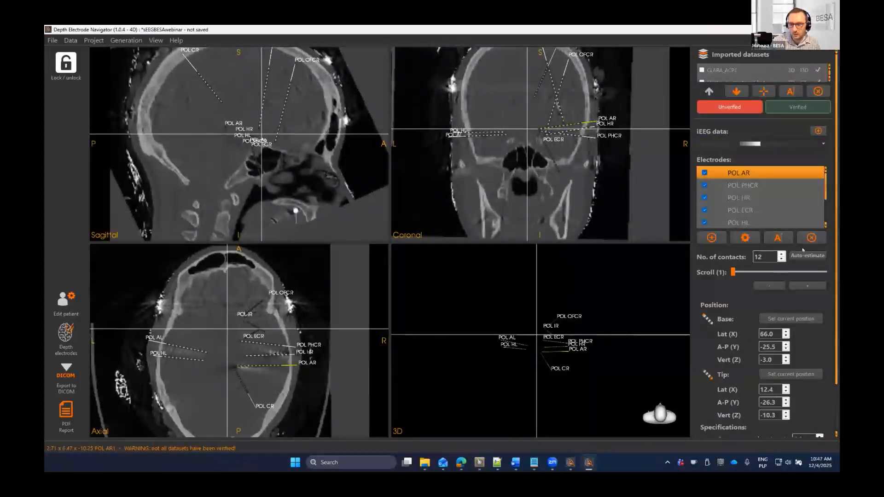
scroll(761, 232, "down", 3)
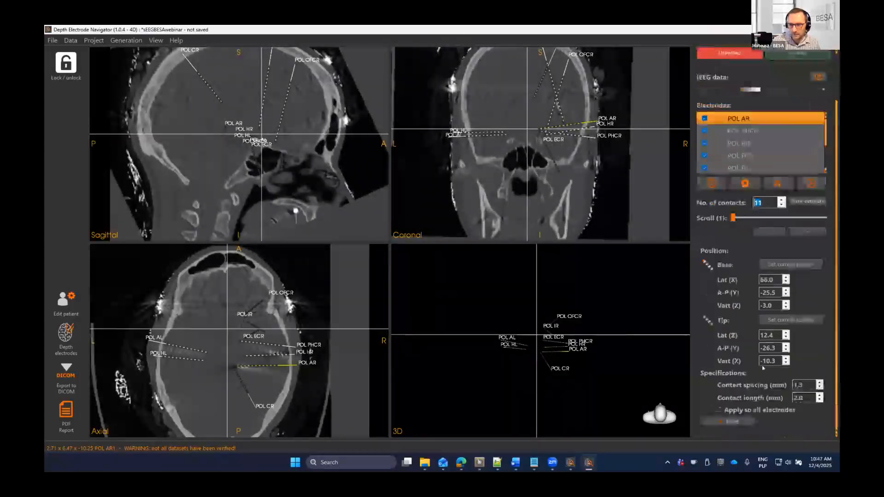
left_click(737, 420)
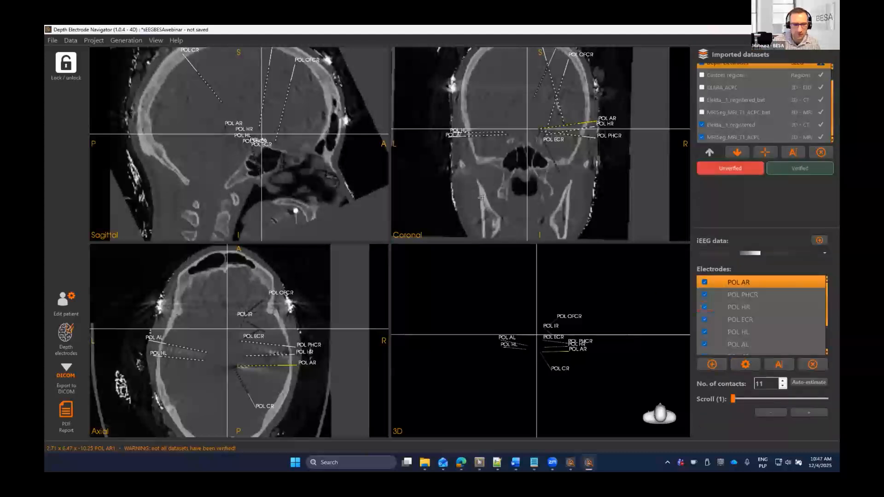
- Hide the registered Elekta CT to show the electrodes on the MRI, overlay the CLARA_ACPC dataset, and select the custom regions
scroll(709, 122, "up", 1)
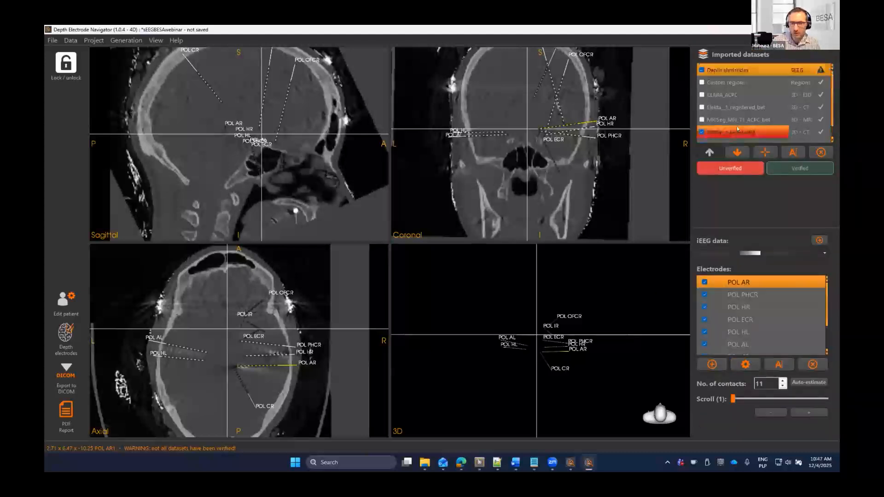
left_click(702, 132)
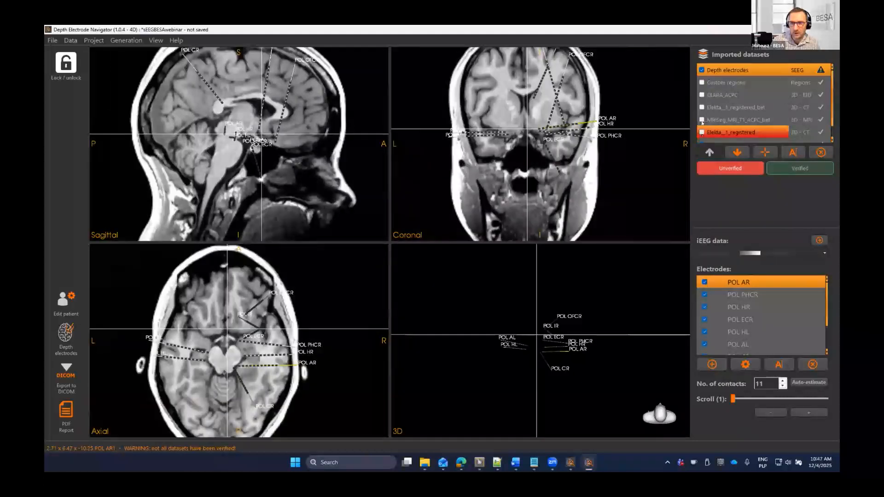
scroll(702, 121, "down", 1)
scroll(701, 120, "up", 1)
left_click(702, 95)
left_click(702, 86)
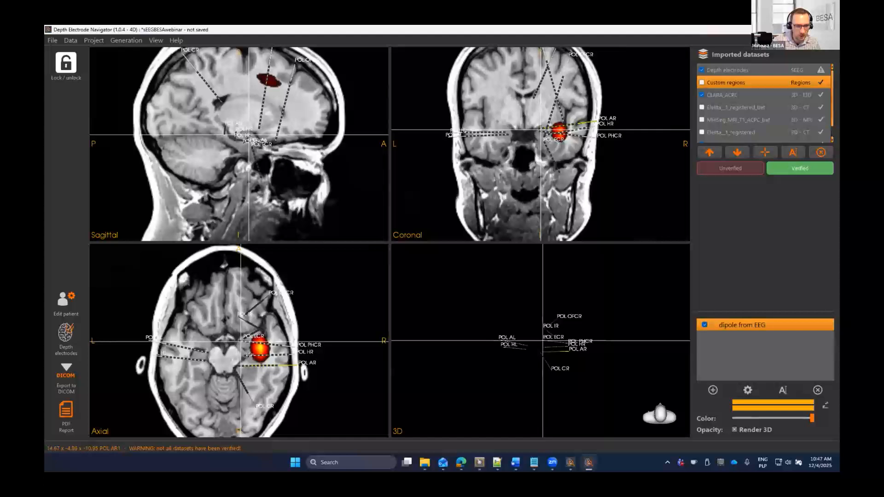
- Display the custom regions and centre the crosshair on the right temporal CLARA activation to compare it with the nearby electrodes
left_click(257, 351)
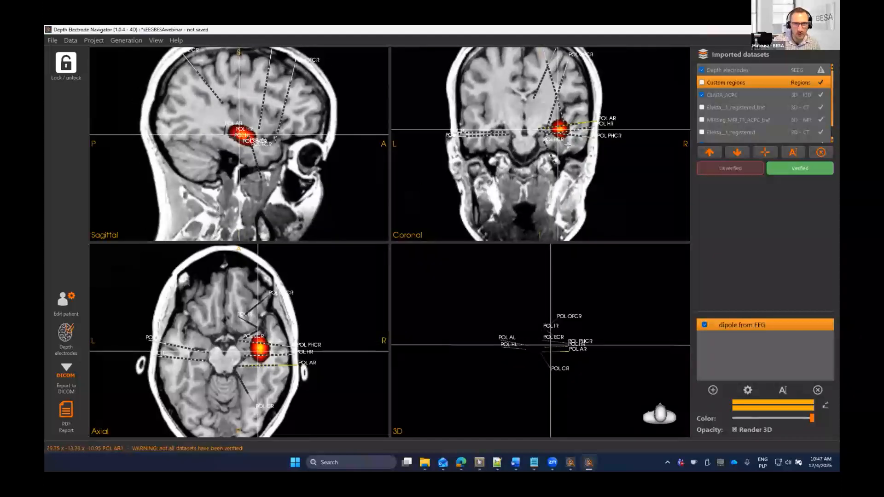
scroll(267, 354, "up", 5)
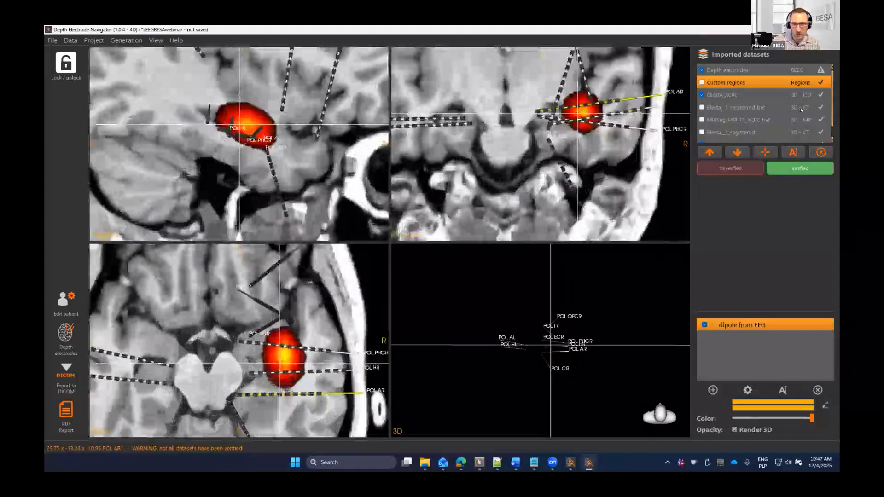
left_click(702, 83)
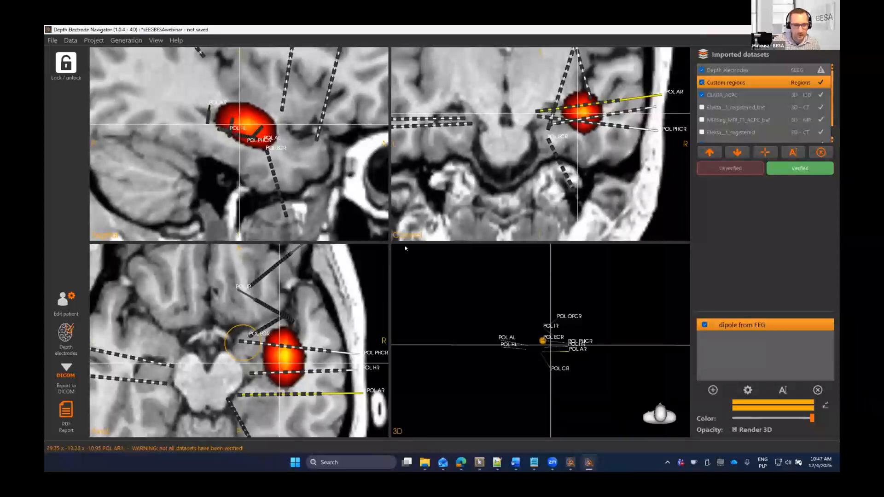
scroll(304, 336, "up", 3)
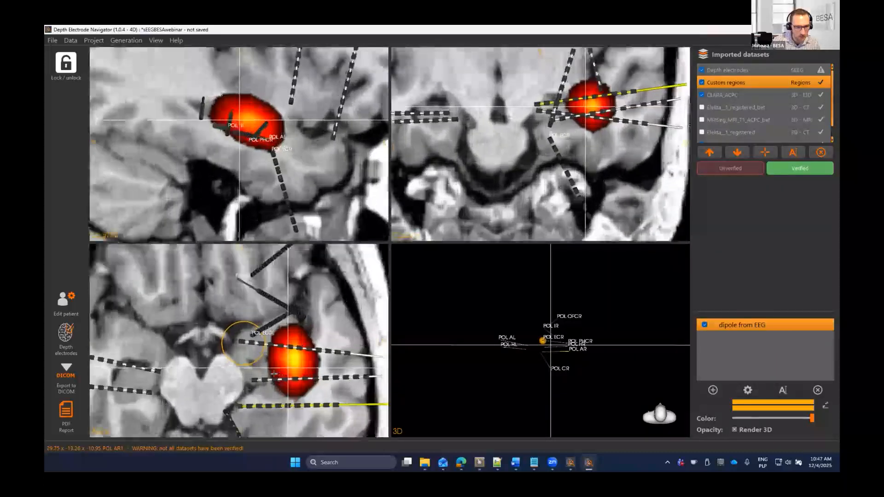
left_click_drag(274, 374, 293, 369)
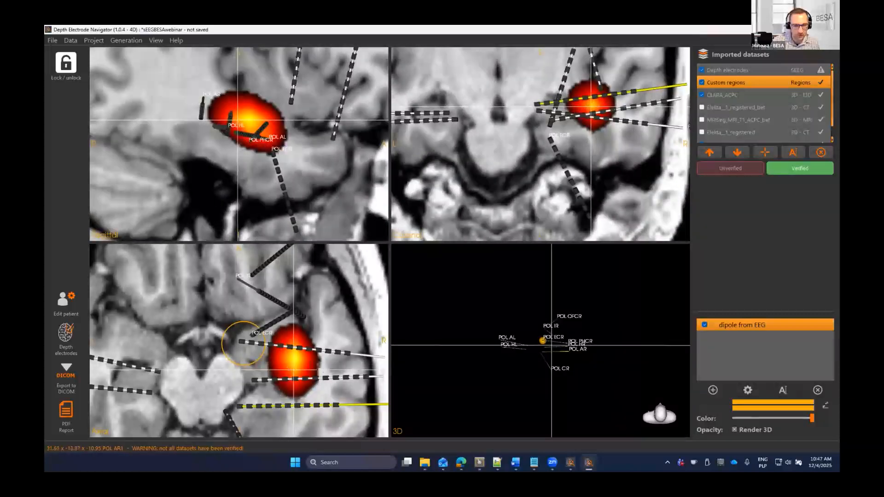
scroll(302, 370, "down", 3)
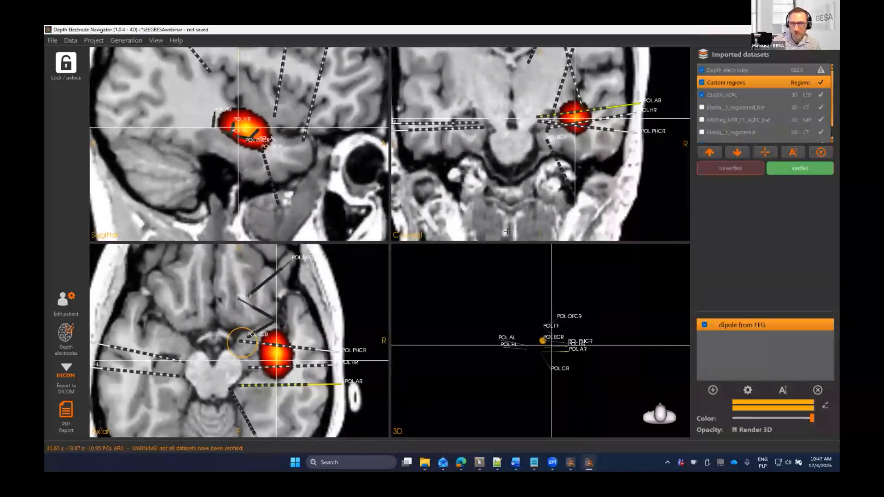
- Select the depth electrodes dataset, and switch to the averaged EEG recording in BESA Research
left_click(728, 70)
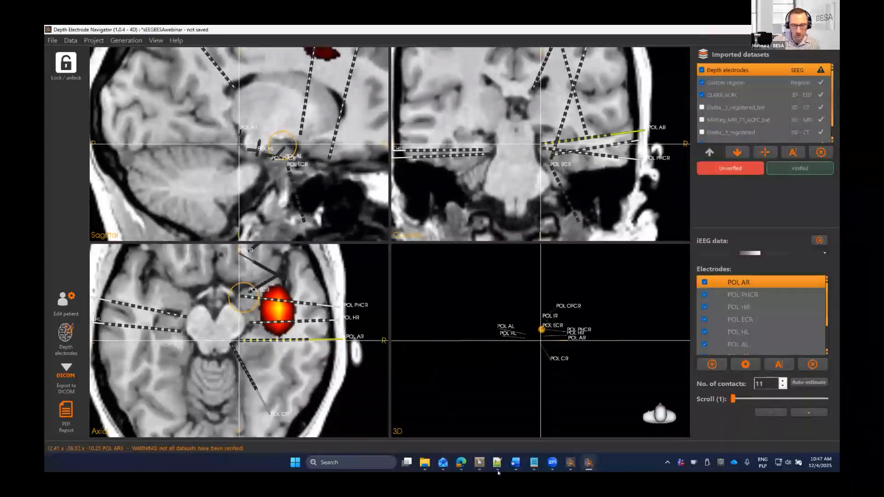
mouse_move(478, 469)
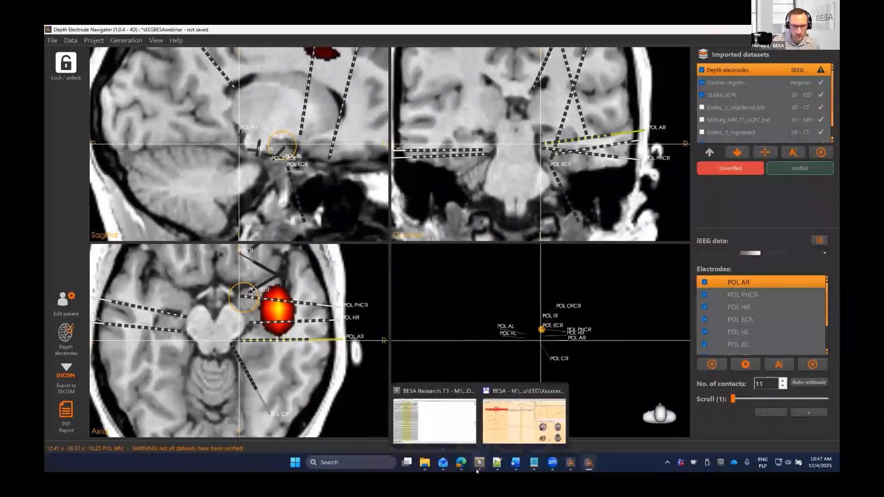
left_click(432, 429)
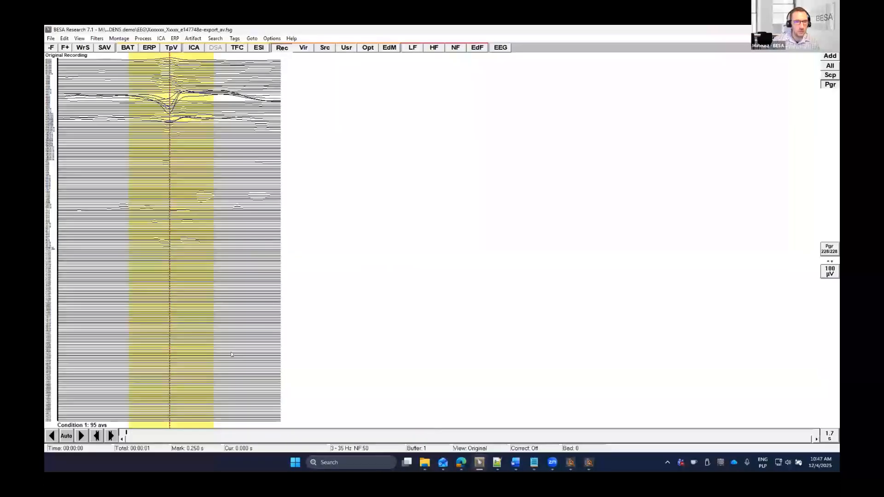
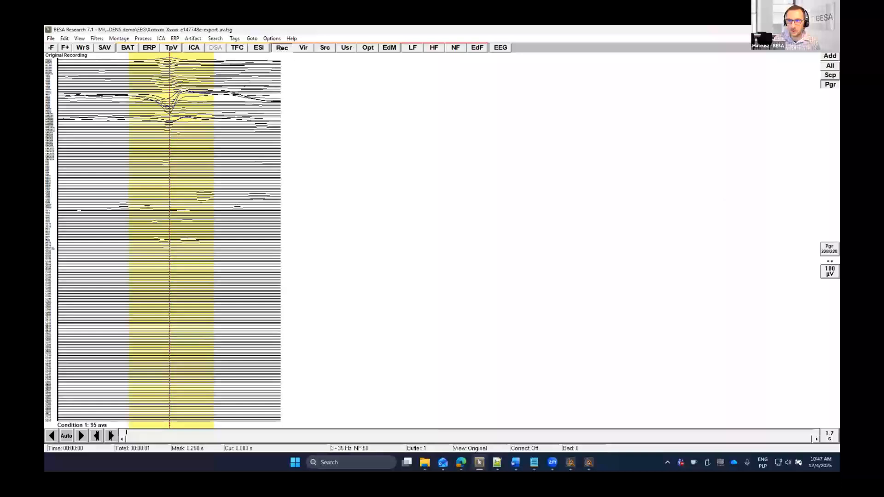
- Limit the displayed polygraphic channels to the third quarter and clear the marked time interval in the recording
left_click(829, 249)
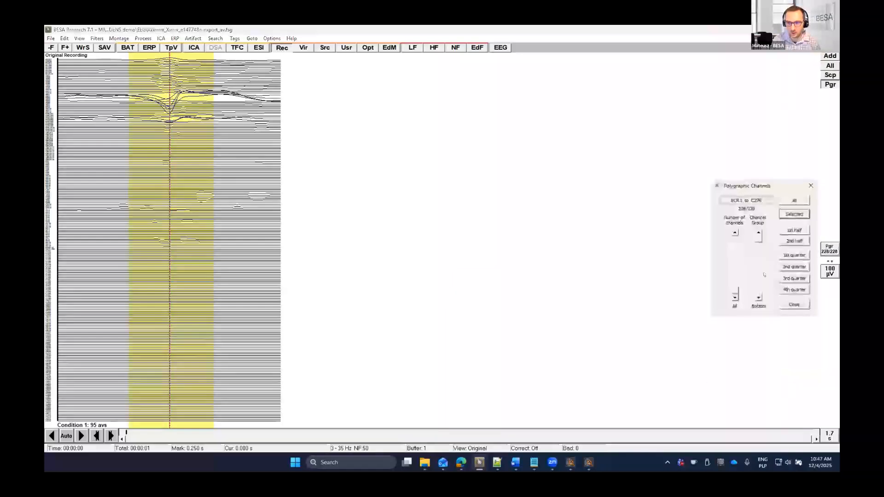
left_click(783, 278)
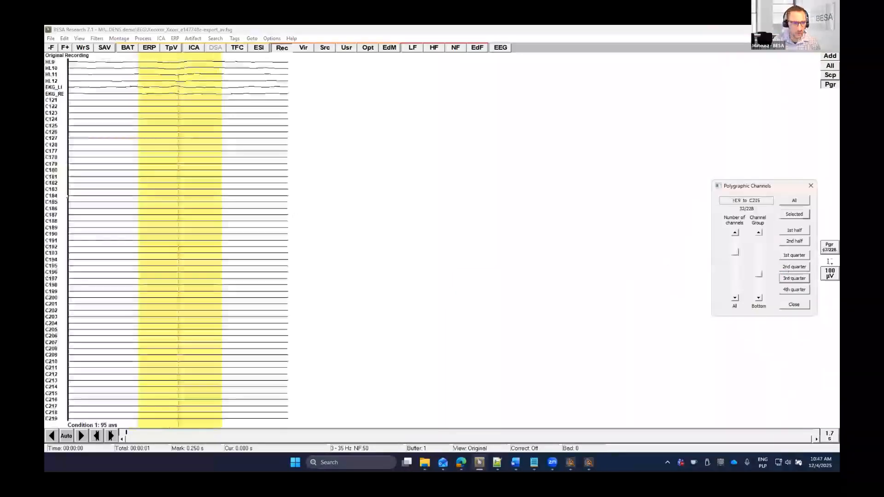
left_click(811, 185)
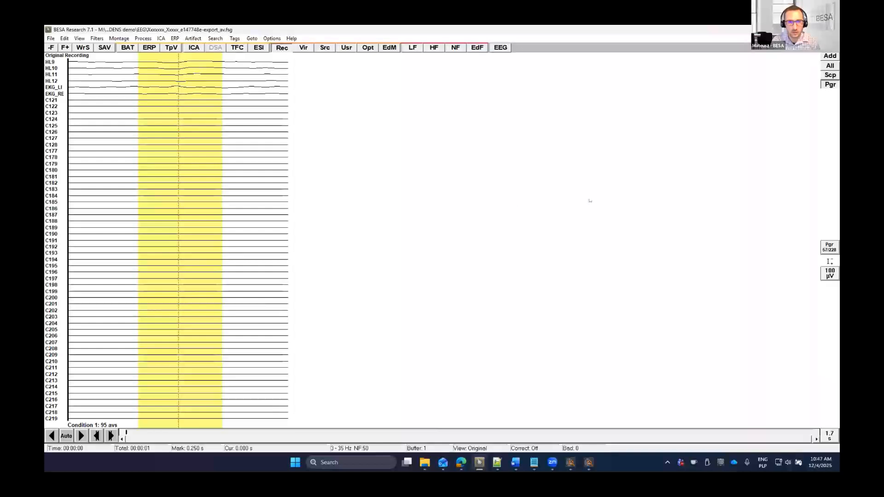
left_click(545, 135)
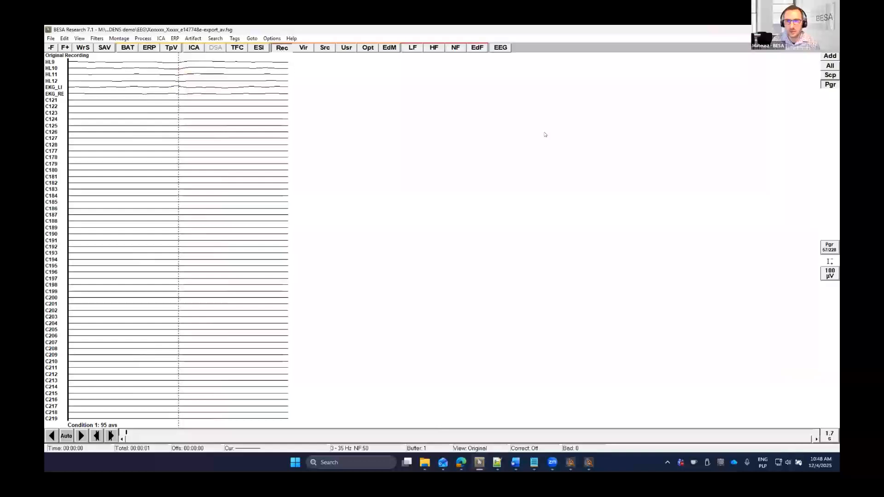
left_click(457, 29)
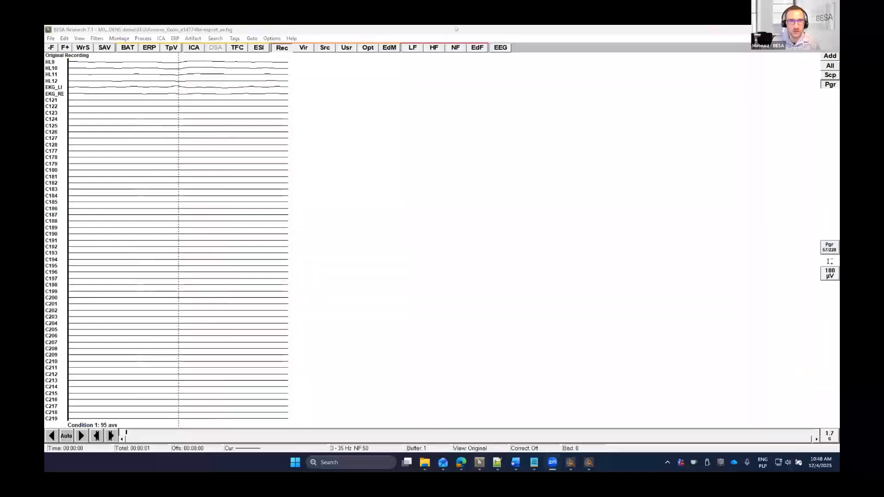
- Remove channels EKG_LI through C276 from the recording montage and close the Montage Editor without saving, keeping it as the Temporary Montage
left_click(400, 48)
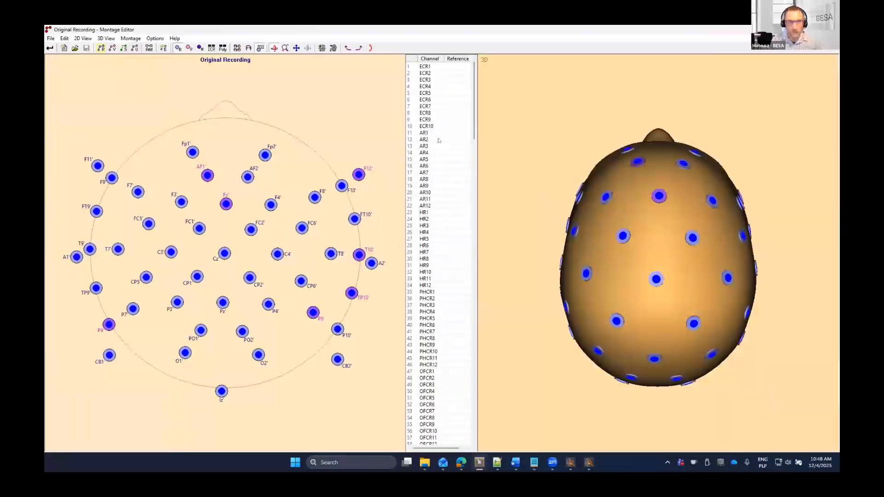
left_click(438, 69)
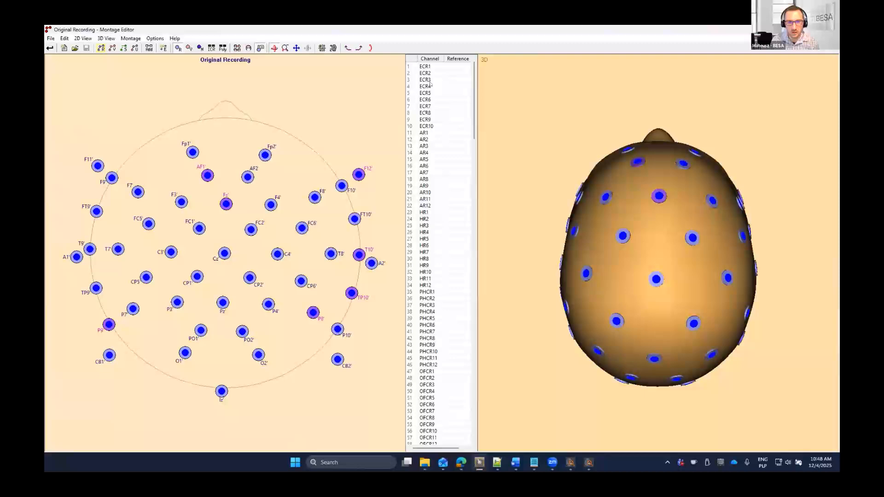
scroll(438, 202, "down", 15)
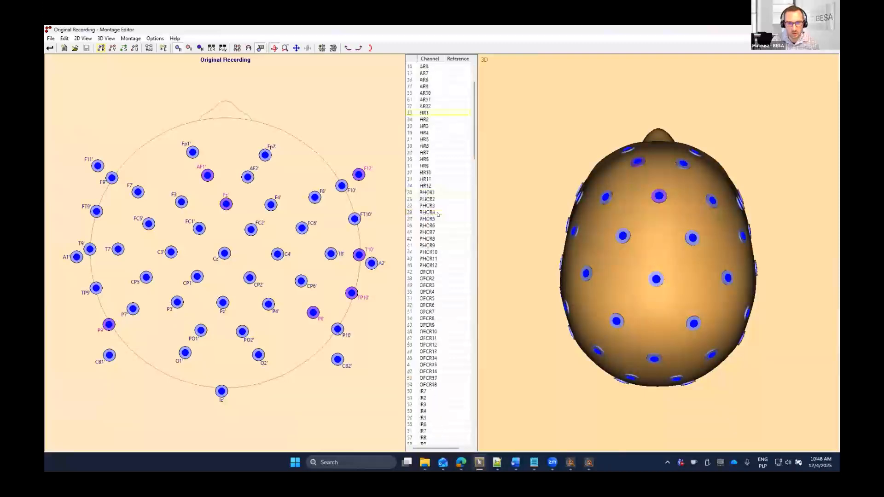
scroll(440, 213, "down", 12)
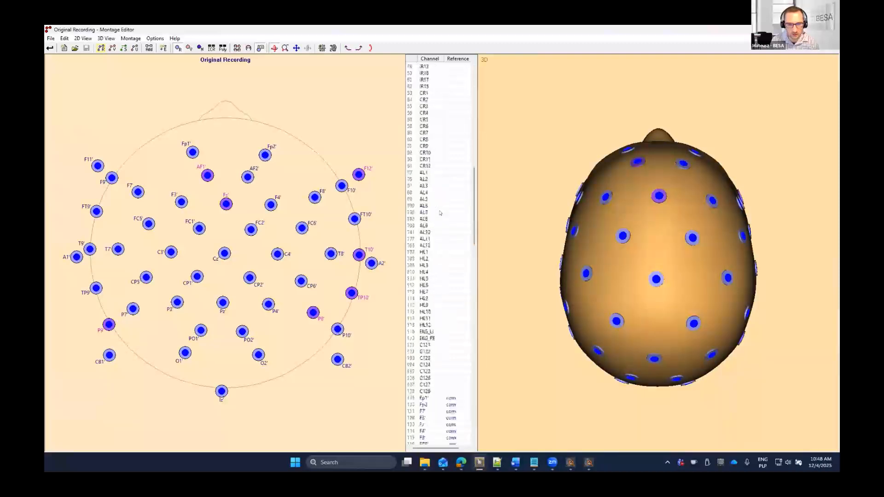
left_click(432, 292)
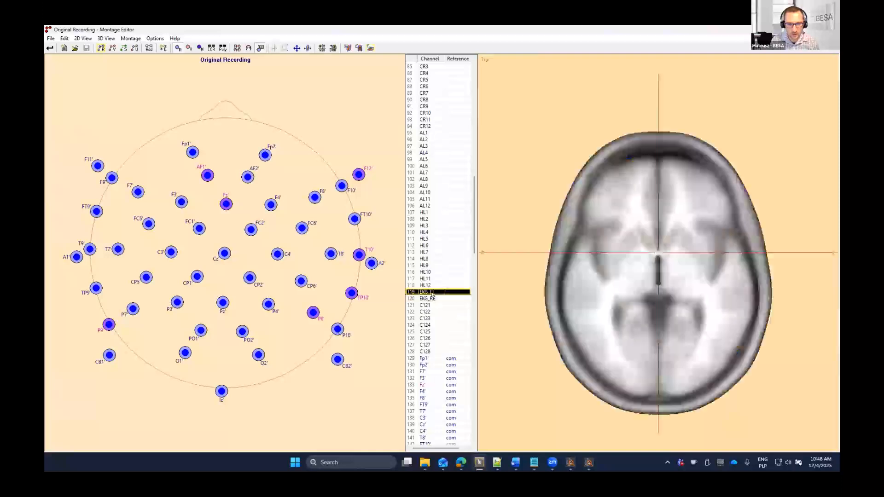
scroll(432, 293, "down", 20)
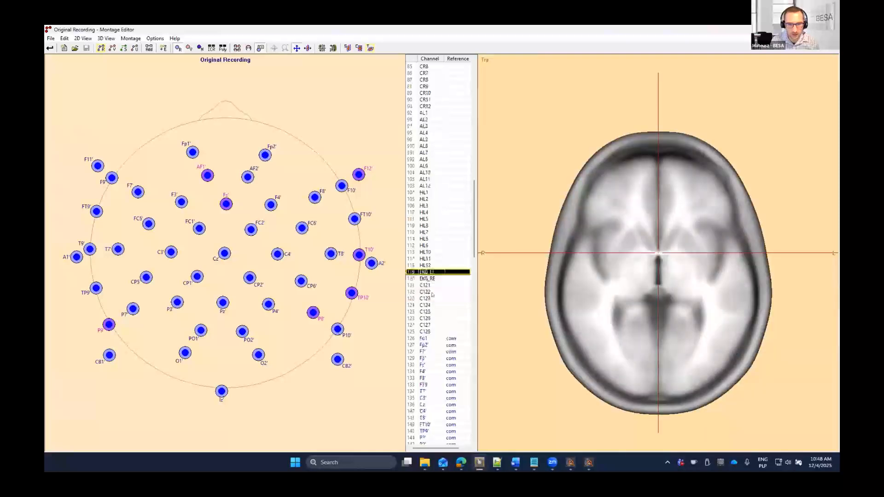
scroll(432, 294, "down", 5)
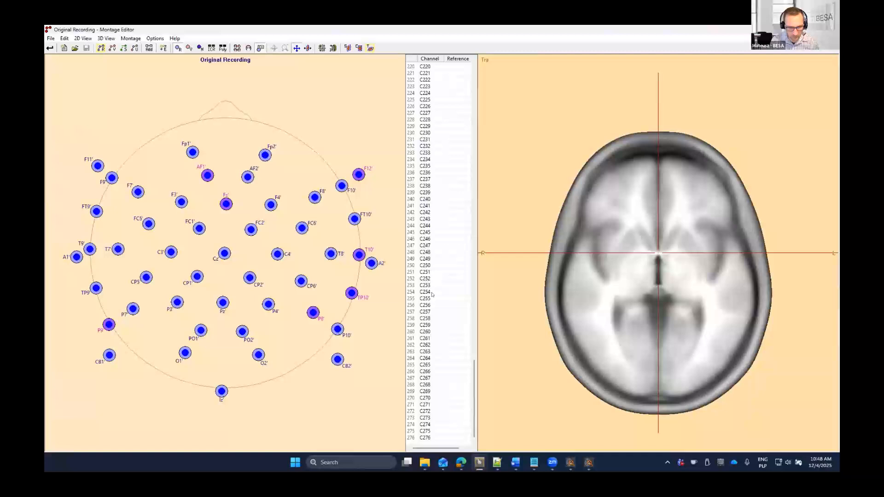
left_click(439, 437, "shift")
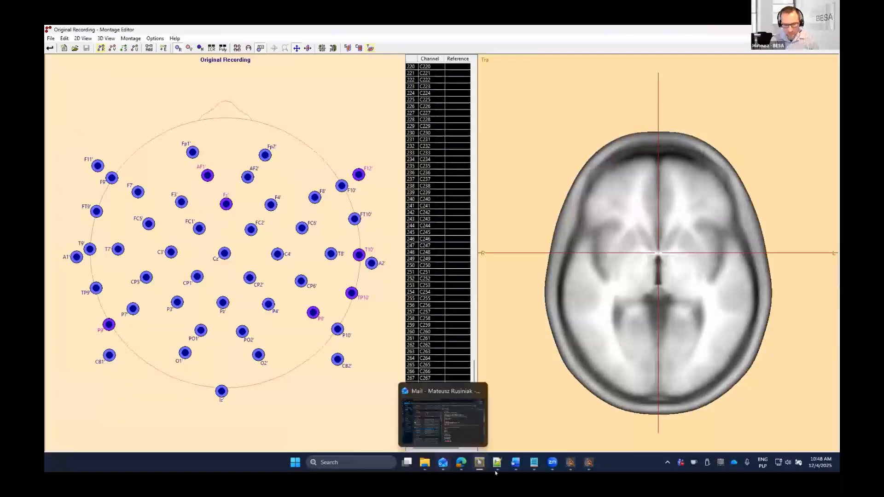
key("ctrl+e")
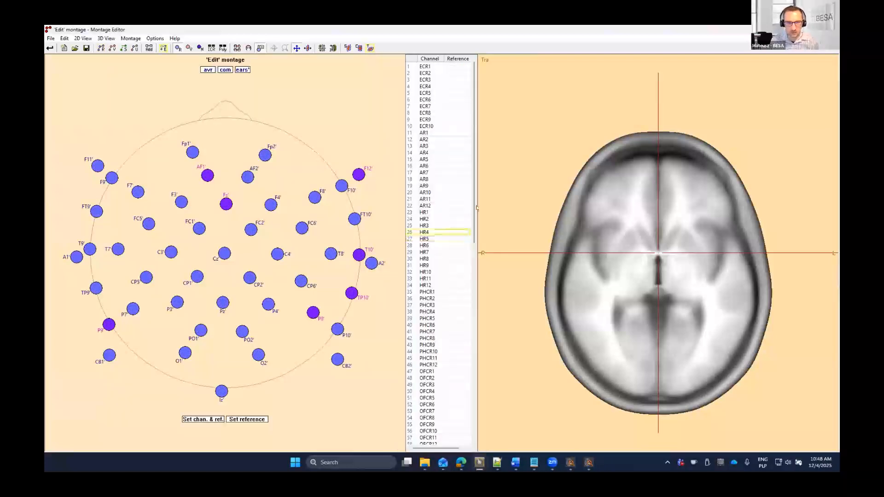
left_click_drag(472, 201, 463, 132)
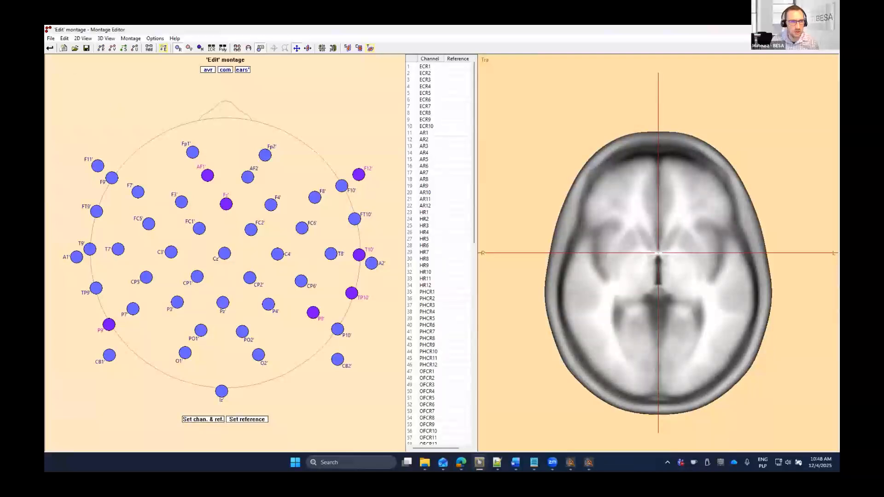
left_click(49, 48)
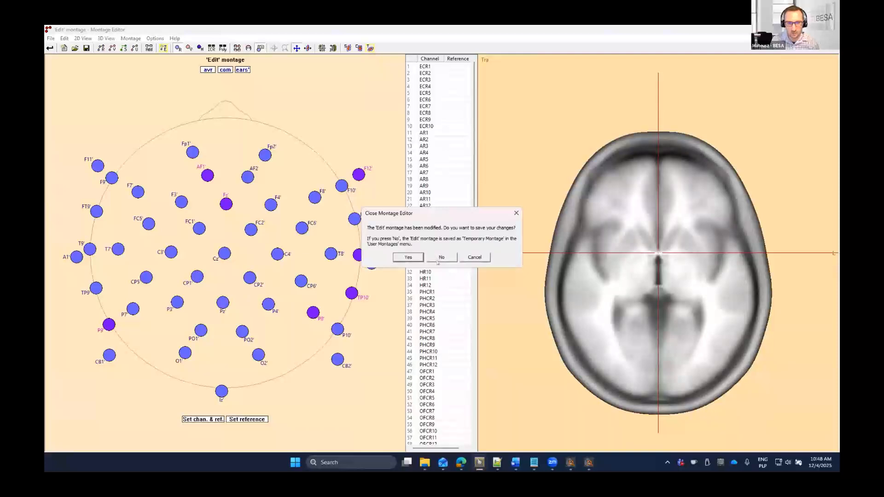
left_click(441, 257)
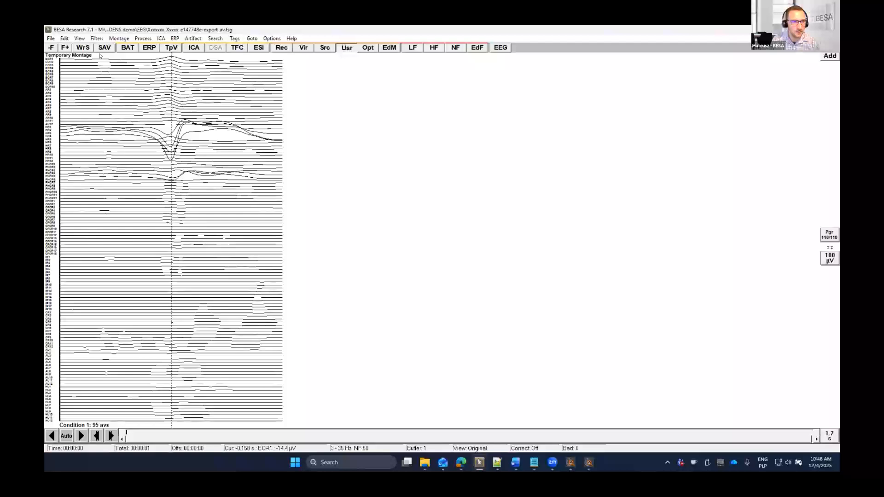
- Try to export the contiguous data with the current montage and filters in European Data Format (EDF+) under the file name asd
left_click(83, 48)
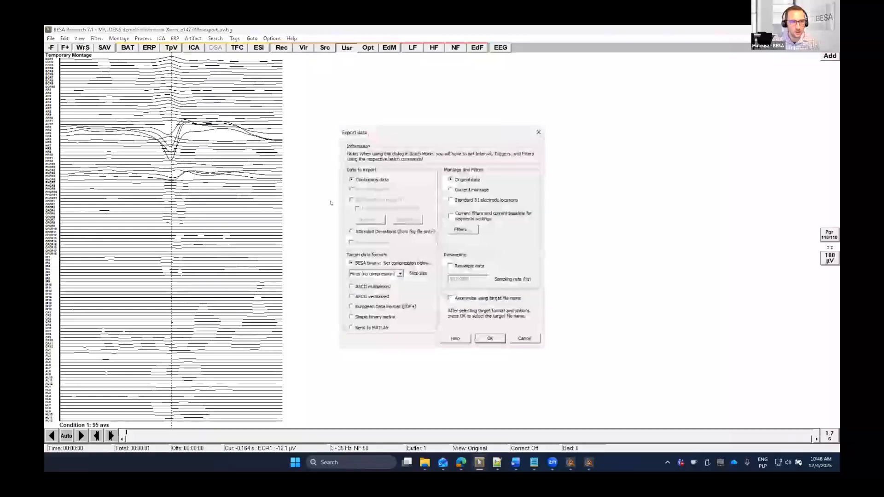
left_click(364, 307)
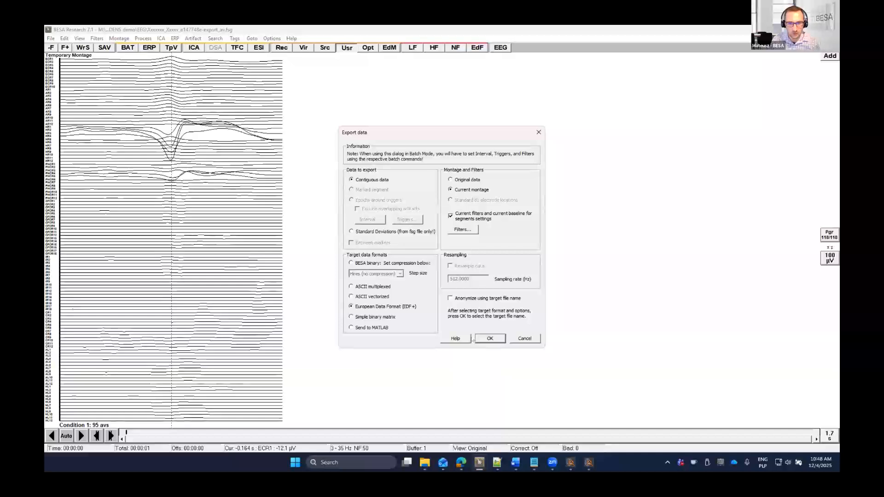
left_click(489, 339)
type("asd")
key("Return")
left_click(471, 268)
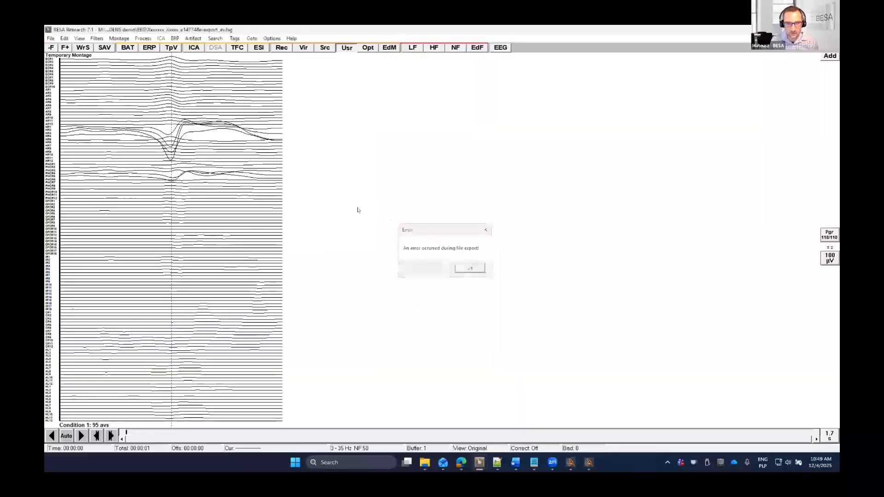
- Try the EDF+ export of the current montage again under the file name seef
left_click(75, 48)
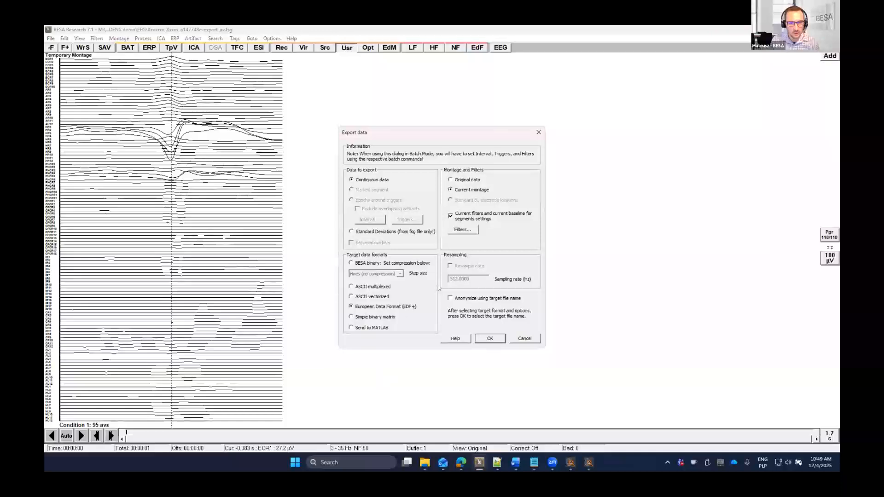
left_click(488, 339)
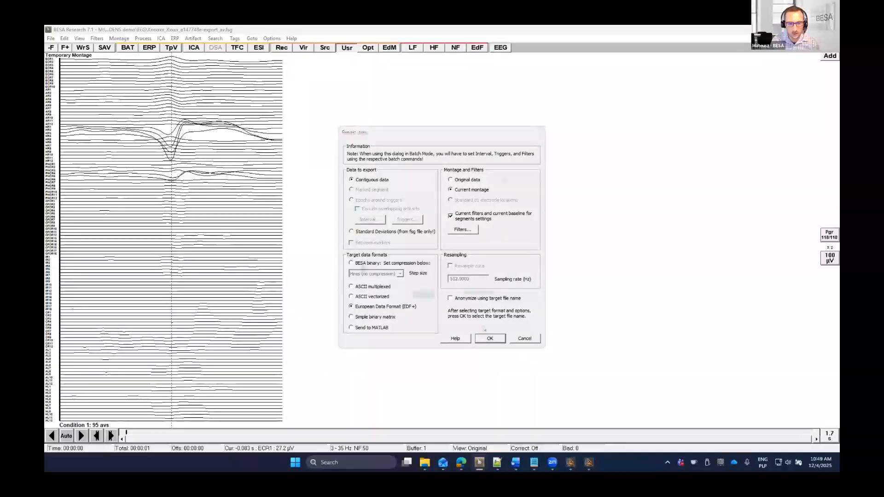
type("seef")
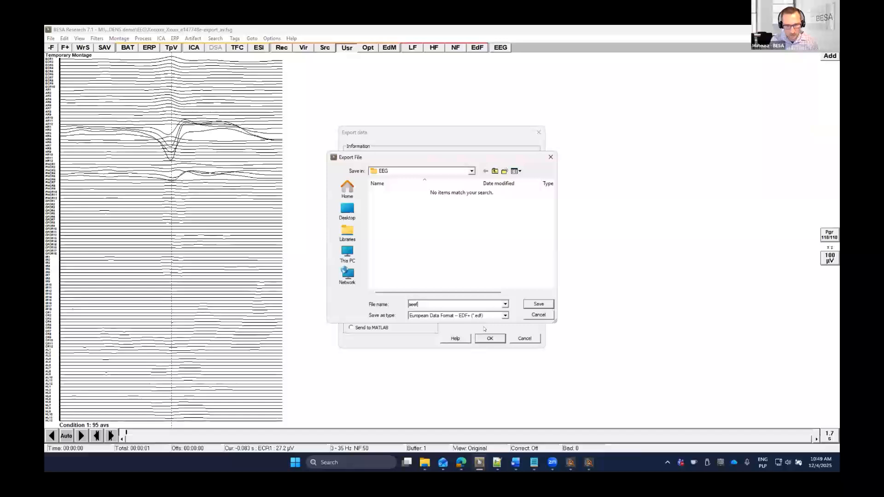
left_click(537, 305)
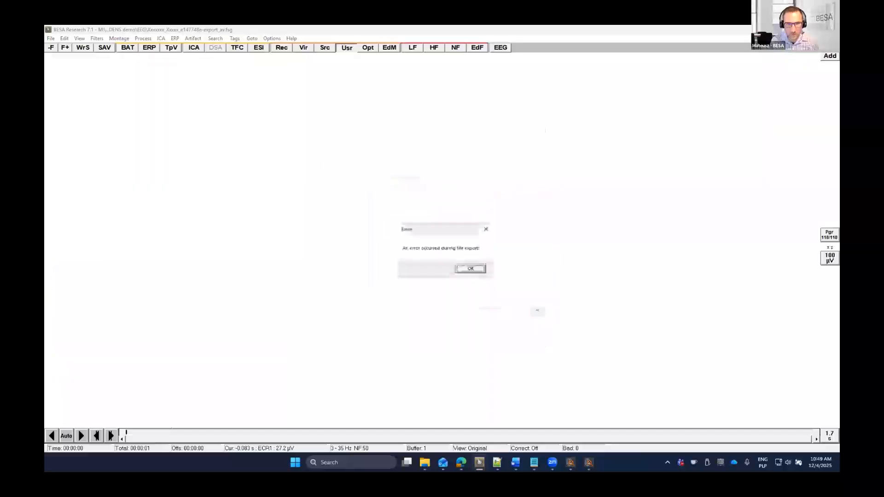
left_click(470, 269)
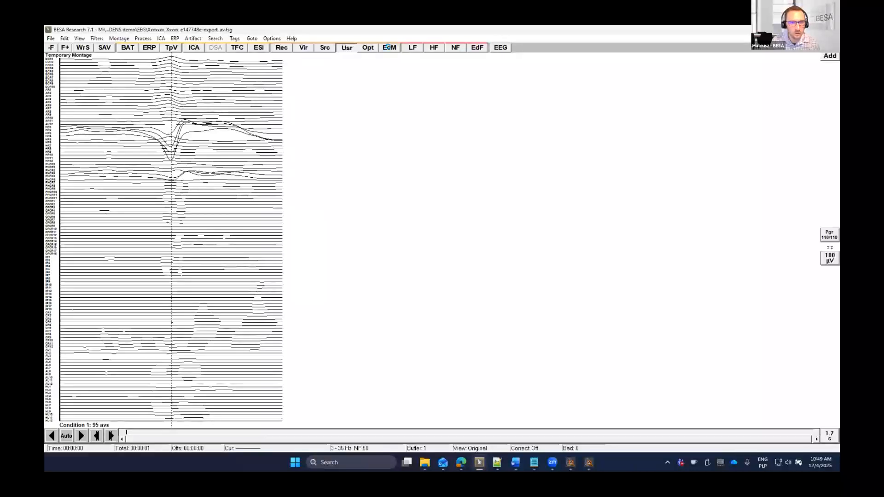
left_click(388, 47)
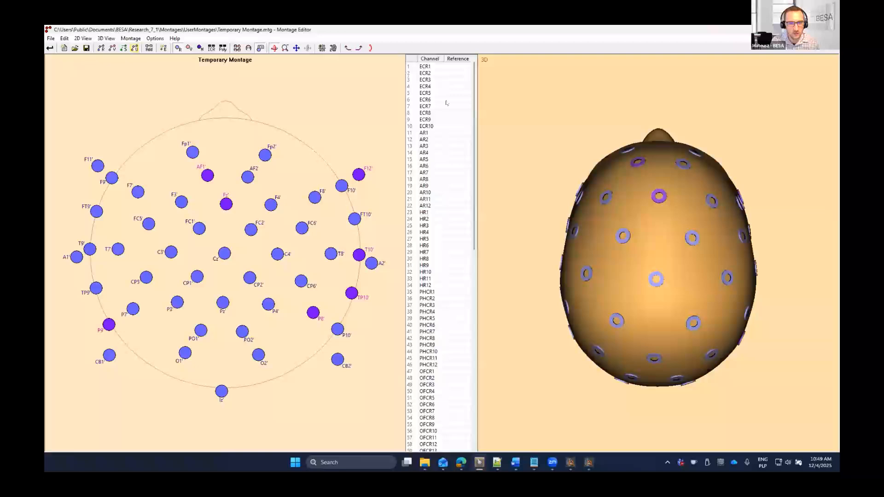
left_click_drag(473, 126, 473, 322)
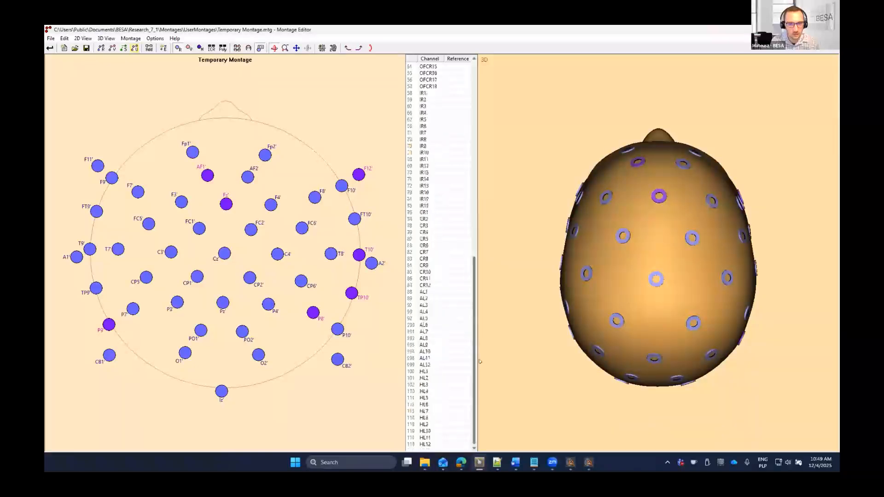
left_click(86, 47)
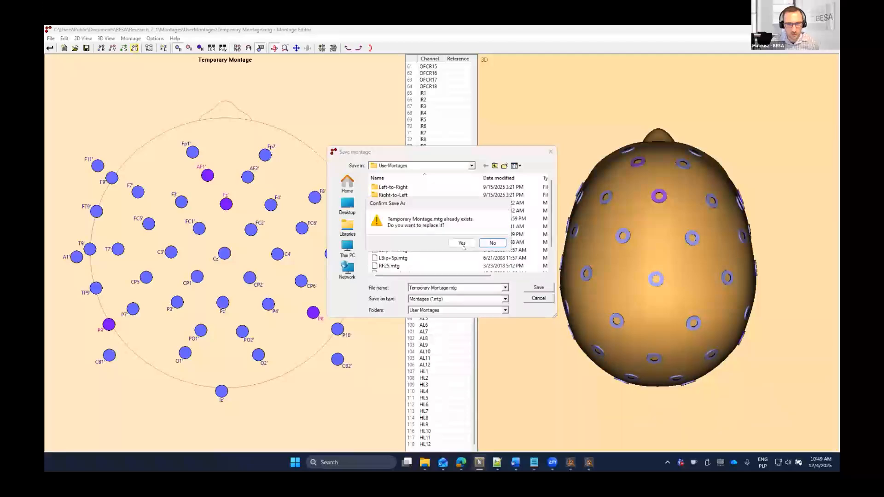
left_click(459, 241)
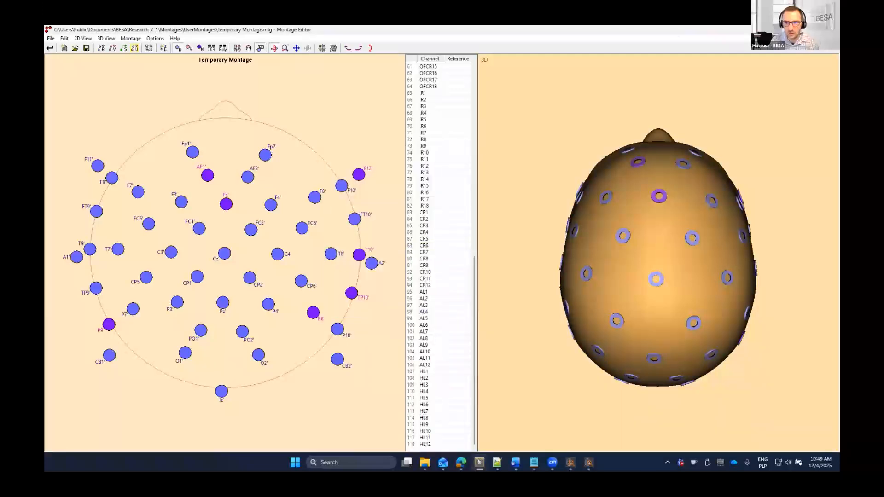
left_click(49, 48)
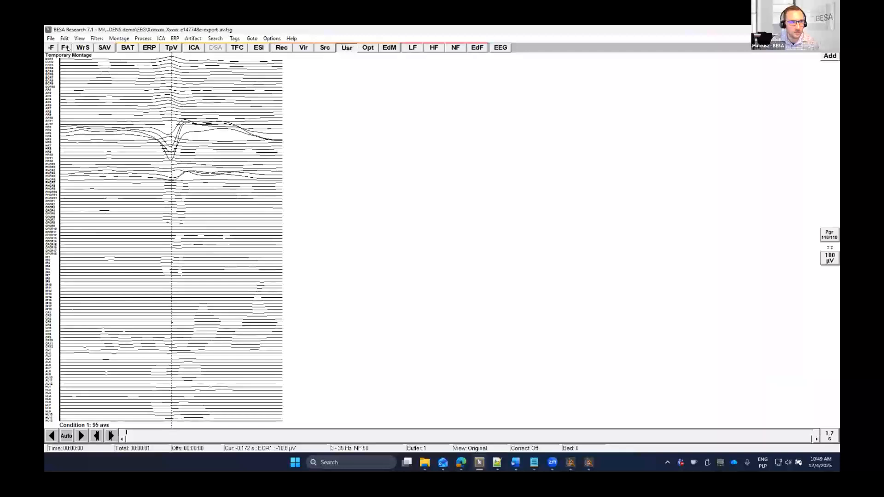
- Try the EDF+ export of the contiguous data with the current montage once more under the file name seeeg
left_click(84, 48)
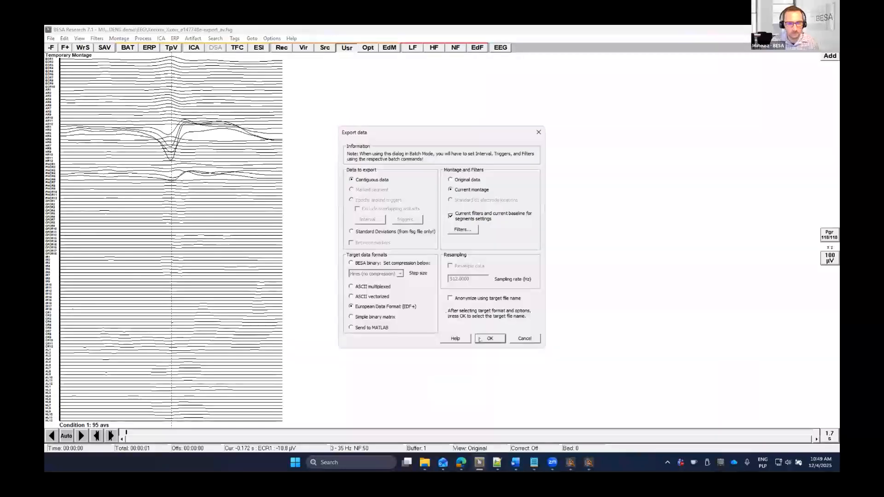
left_click(490, 339)
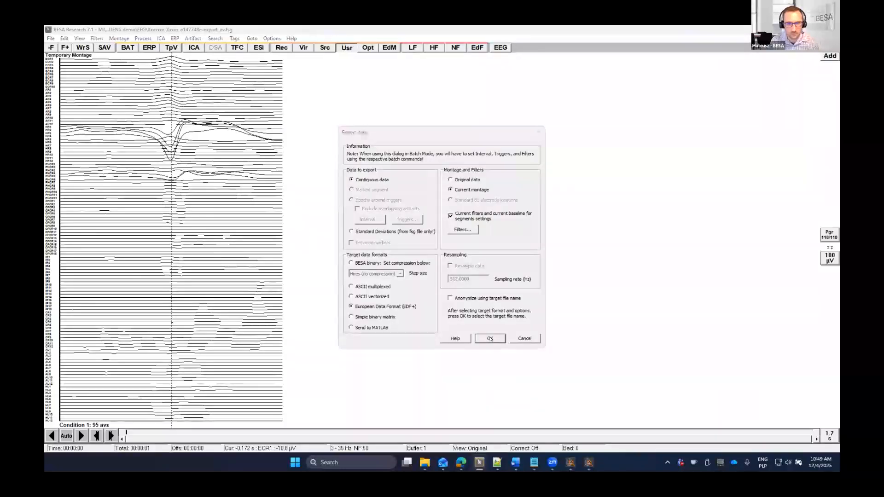
type("seeeg")
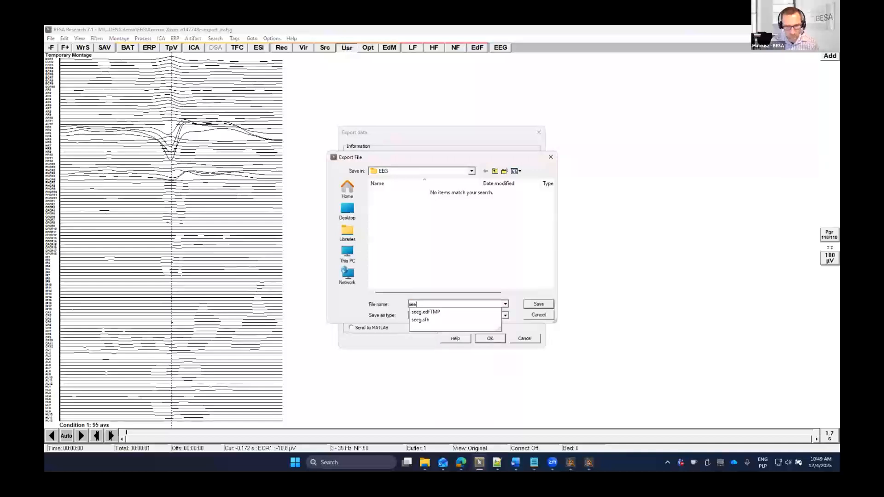
left_click(530, 305)
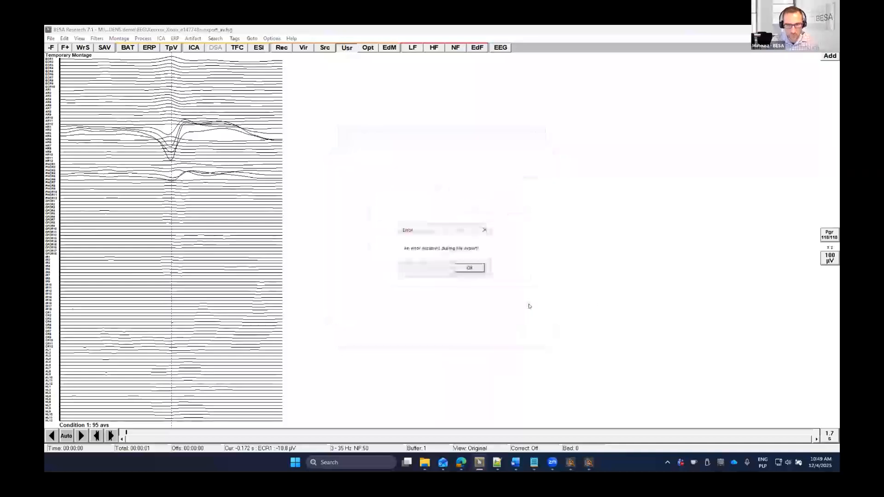
key("Return")
- Mark the whole segment and export it with the current montage and filters as EDF+ under the file name seeg2
right_click(198, 135)
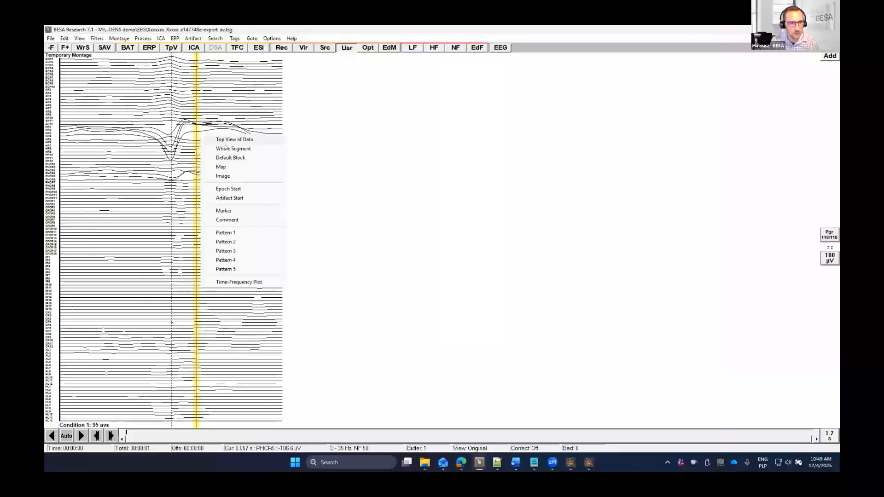
left_click(217, 148)
left_click(84, 48)
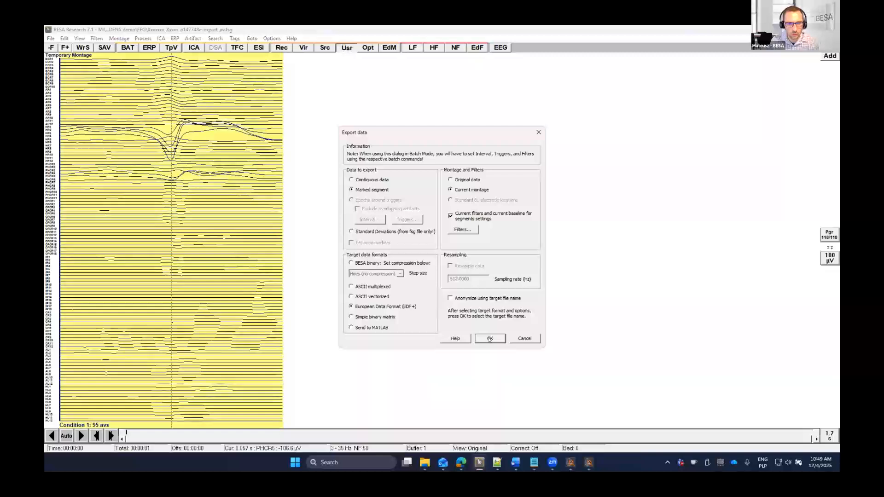
left_click(489, 339)
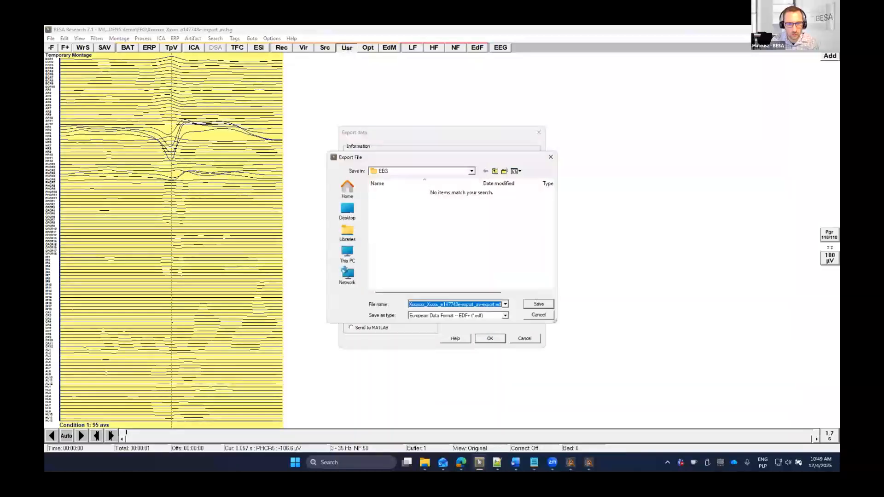
type("seeg")
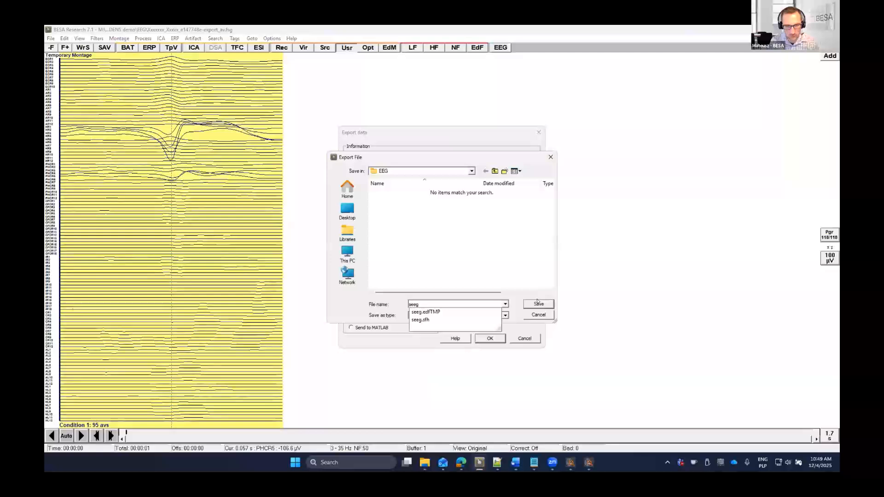
type("2")
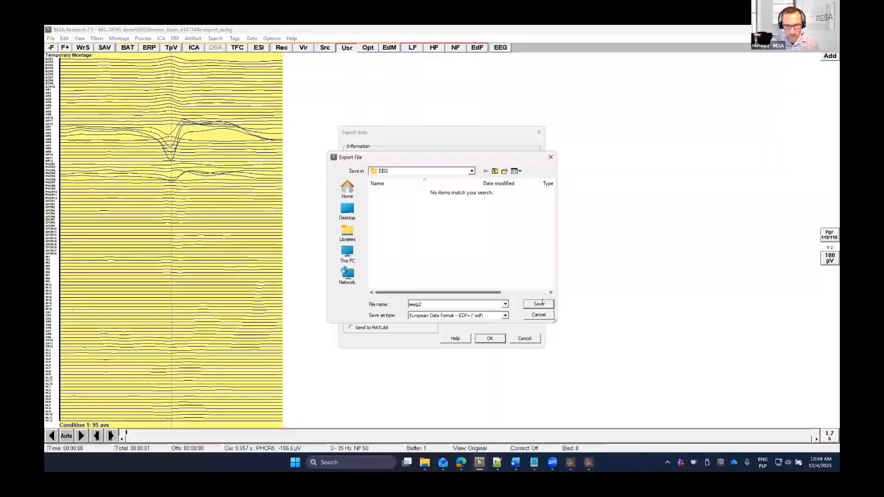
left_click(543, 302)
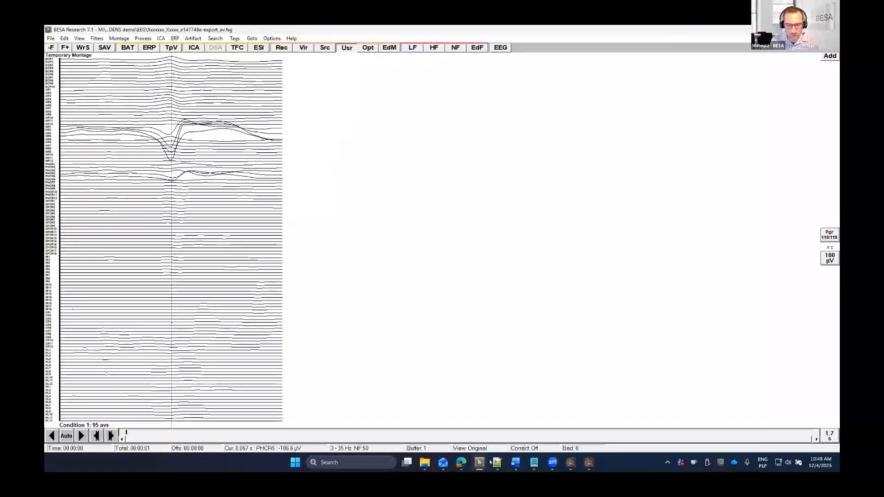
- Switch to Depth Electrode Navigator and load seeg2.edf from the EEG folder of DENS demo on drive M as the iEEG data
left_click(589, 464)
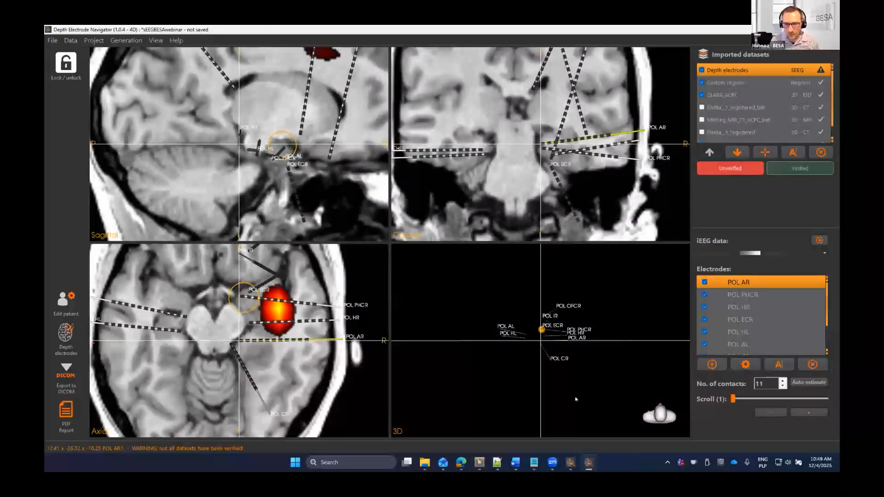
left_click(818, 240)
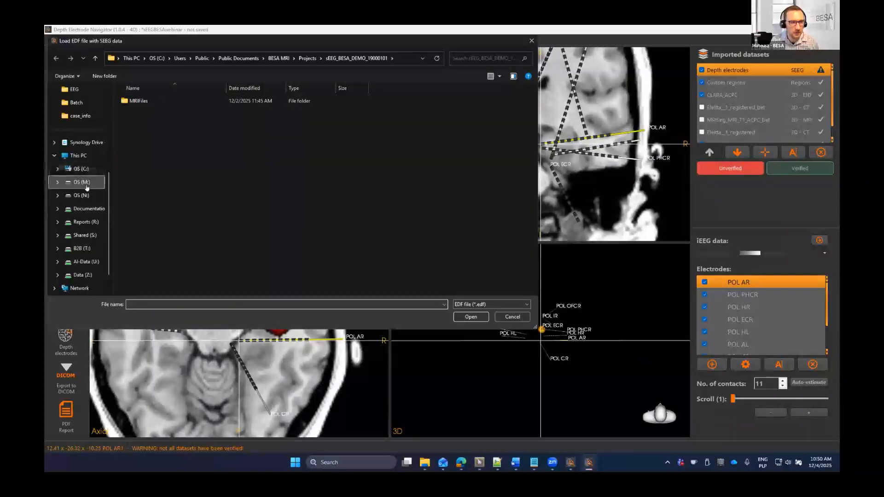
left_click(81, 182)
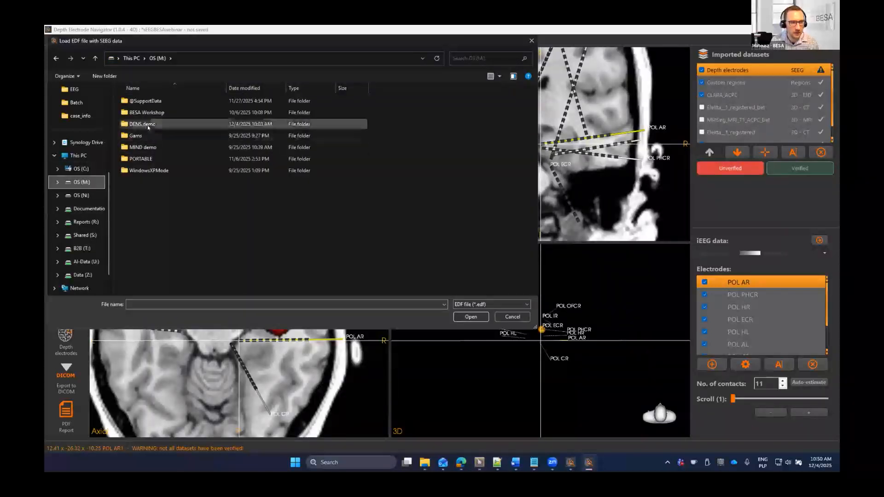
double_click(148, 126)
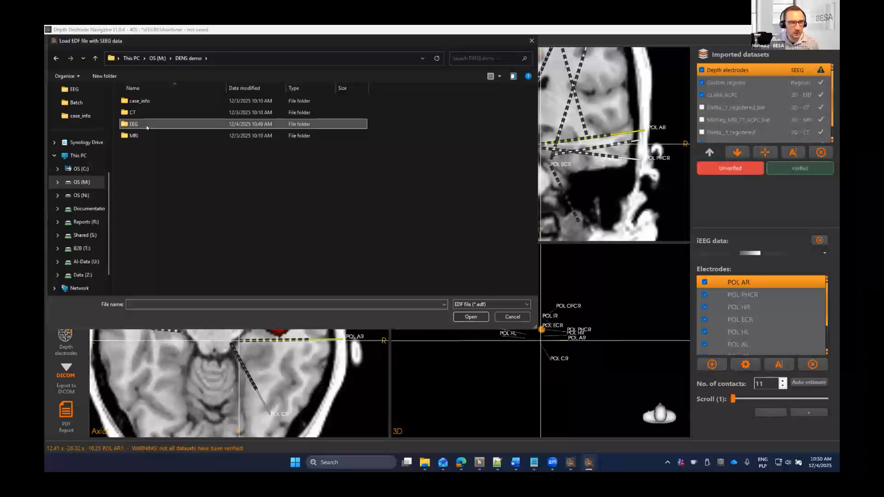
double_click(148, 124)
double_click(151, 102)
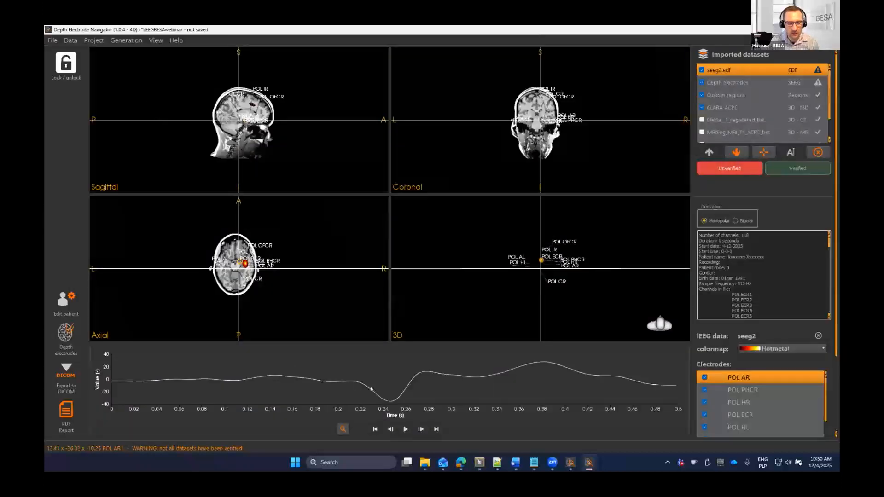
- Set the iEEG time cursor to the trough at about 0.246 s and place the axial crosshair at the inner edge of the hot spot
left_click(390, 386)
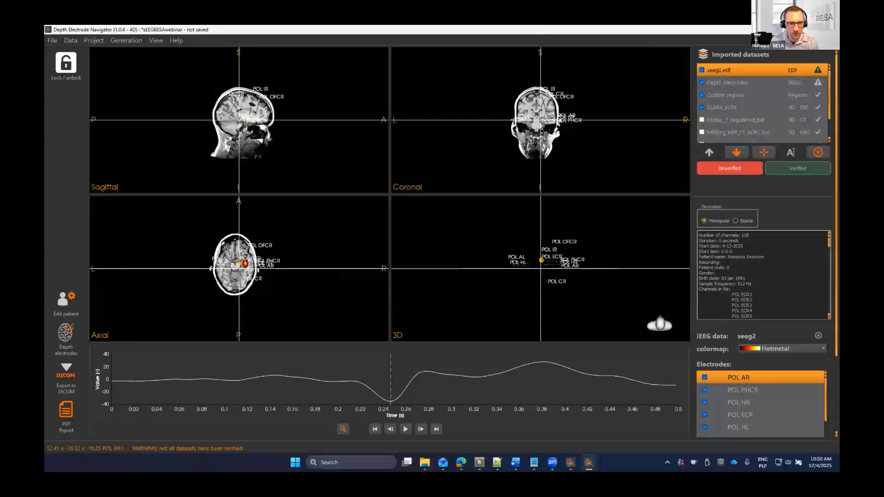
scroll(232, 258, "up", 2)
scroll(231, 257, "up", 3)
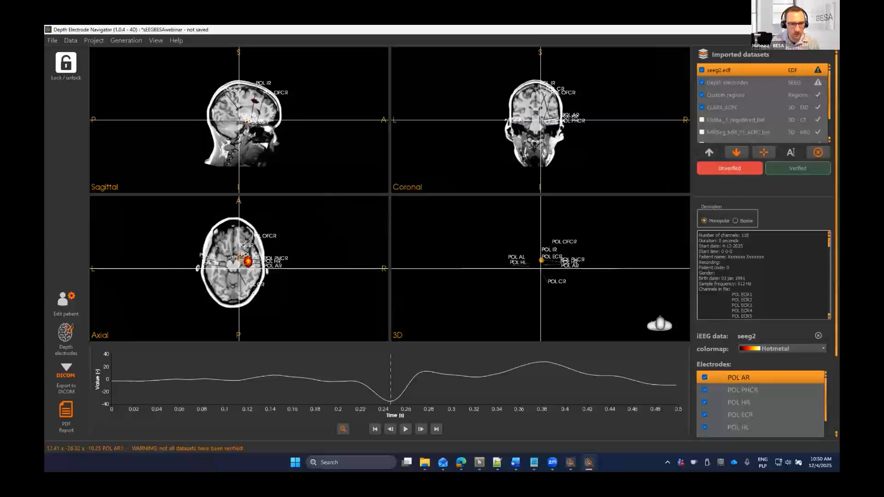
scroll(231, 258, "up", 3)
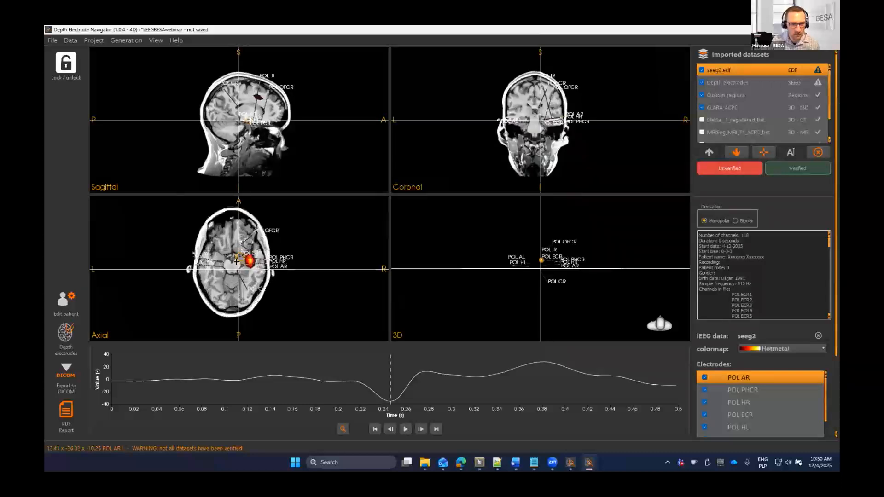
scroll(236, 261, "up", 1)
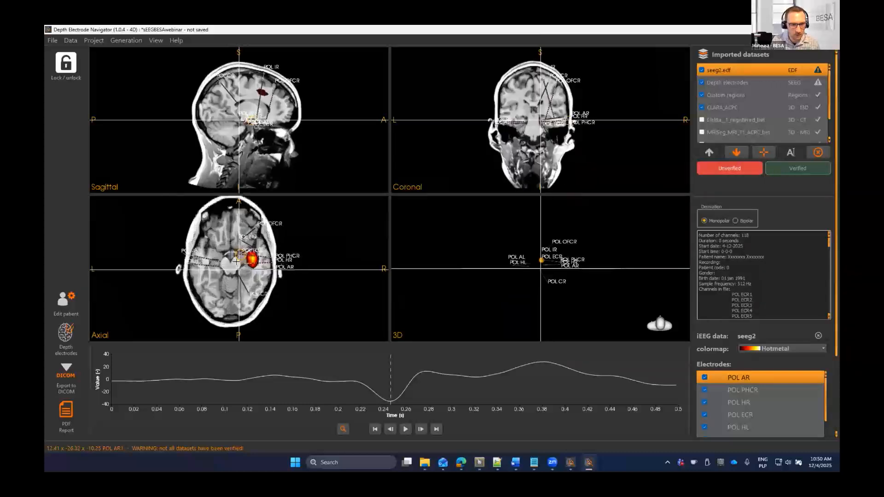
scroll(236, 261, "up", 2)
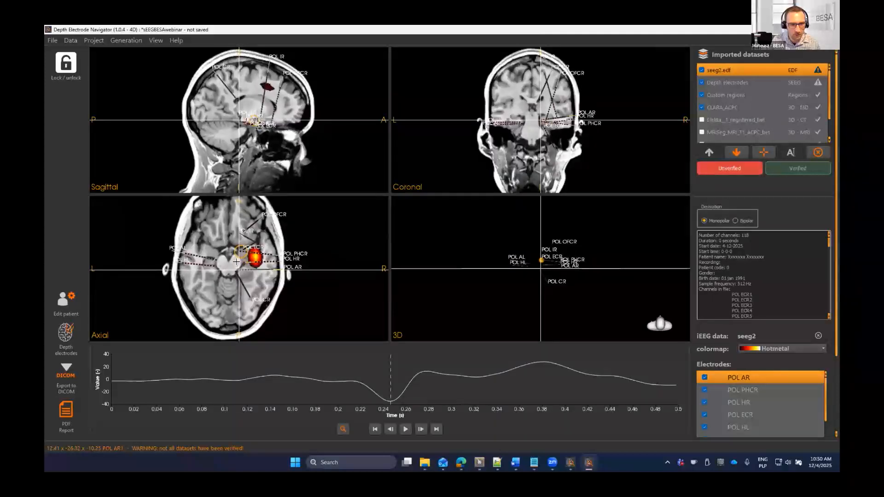
scroll(236, 262, "up", 2)
scroll(236, 261, "up", 2)
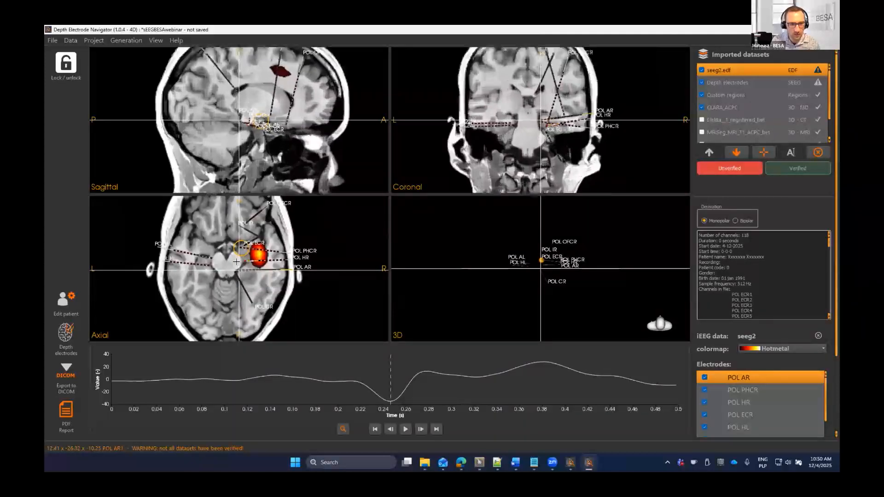
scroll(236, 261, "up", 2)
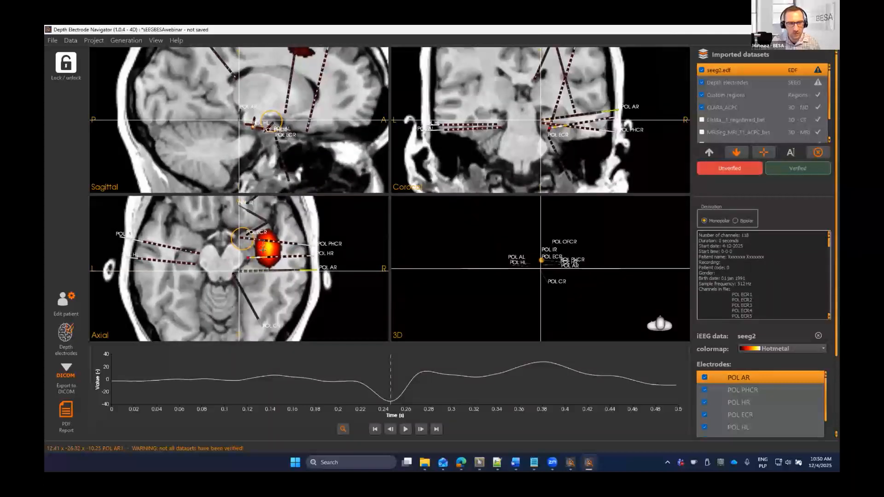
left_click(262, 252)
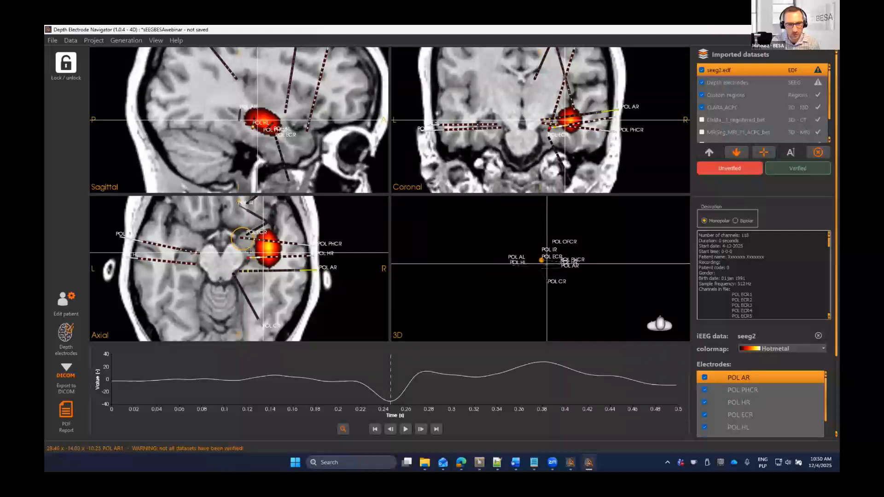
left_click(257, 251)
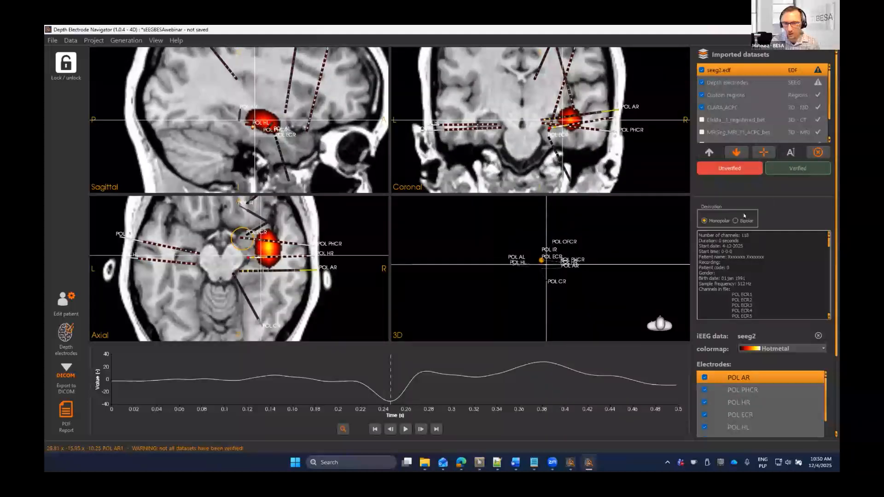
- Change the colormap of the seeg2 iEEG data to FlowDark
left_click(783, 349)
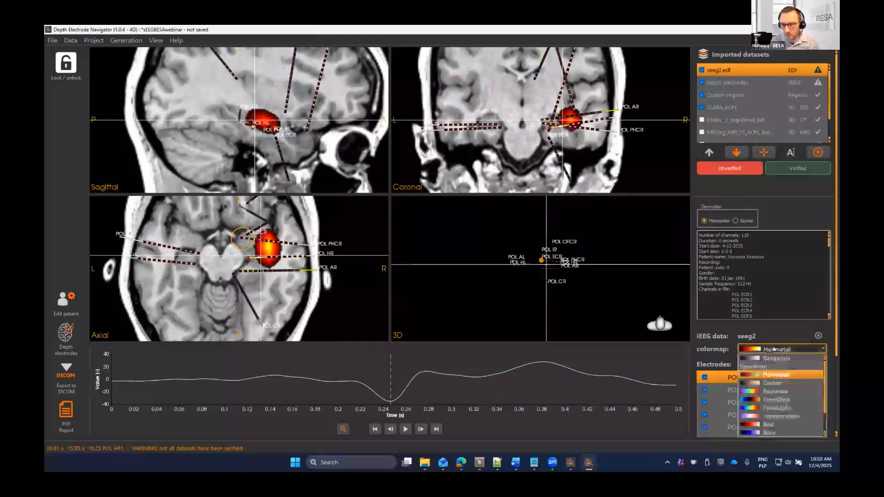
left_click(764, 396)
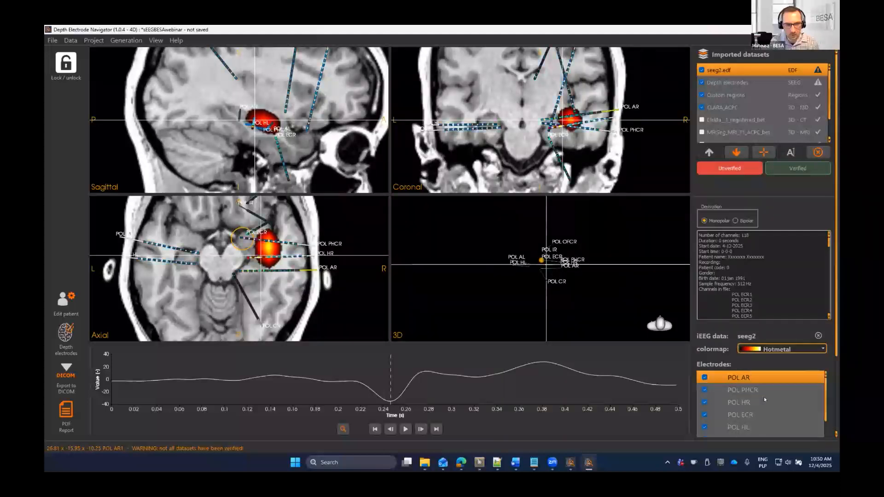
scroll(261, 257, "up", 3)
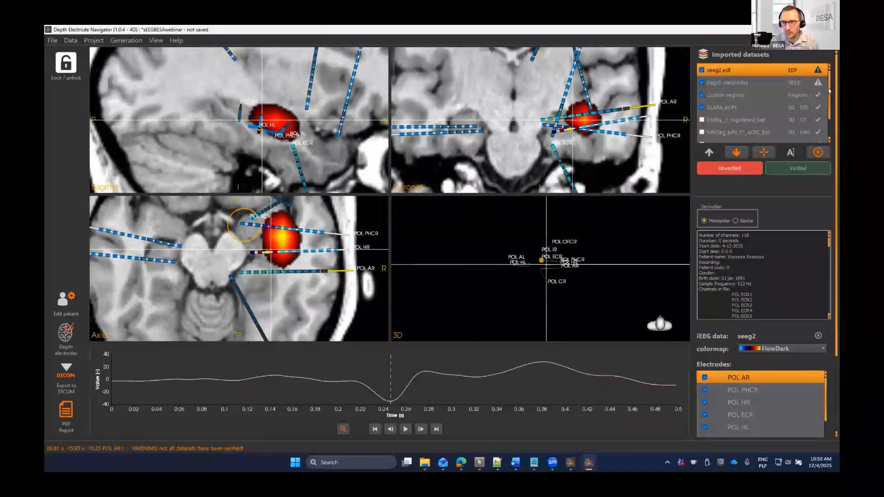
- Select the MRISeg_MRI_T1_ACPC dataset and turn on its 3D skin rendering
scroll(831, 134, "down", 2)
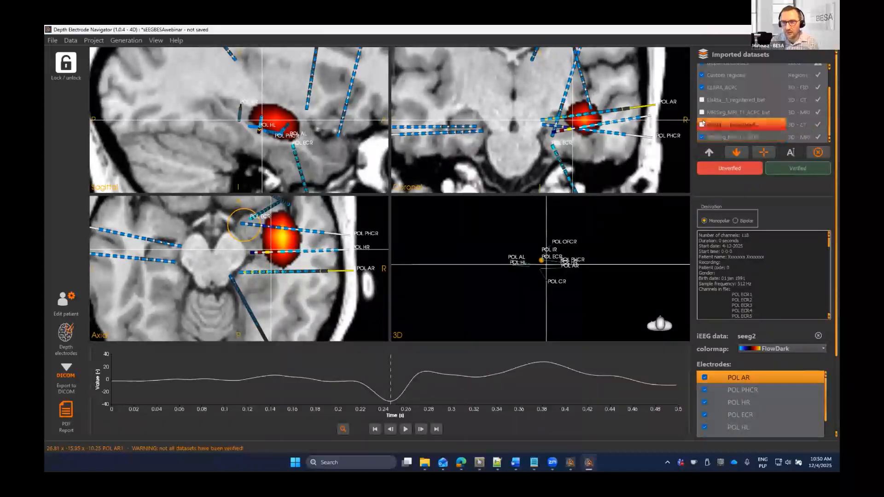
left_click(702, 136)
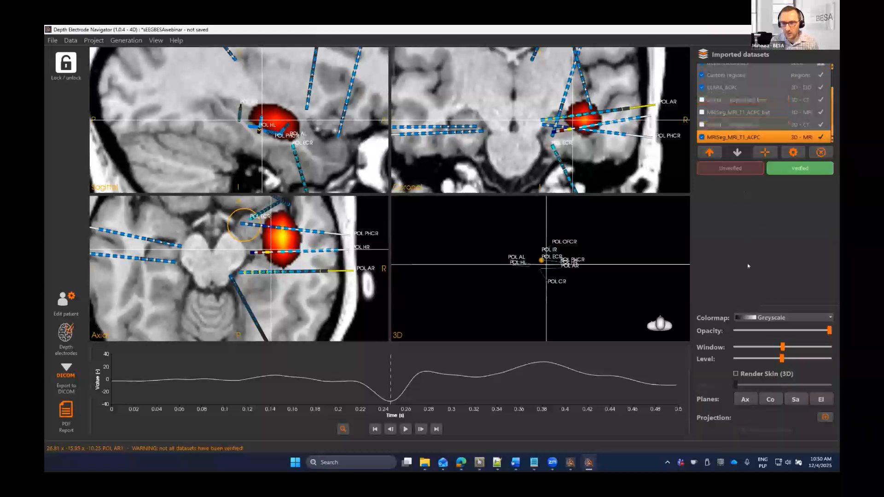
left_click(735, 373)
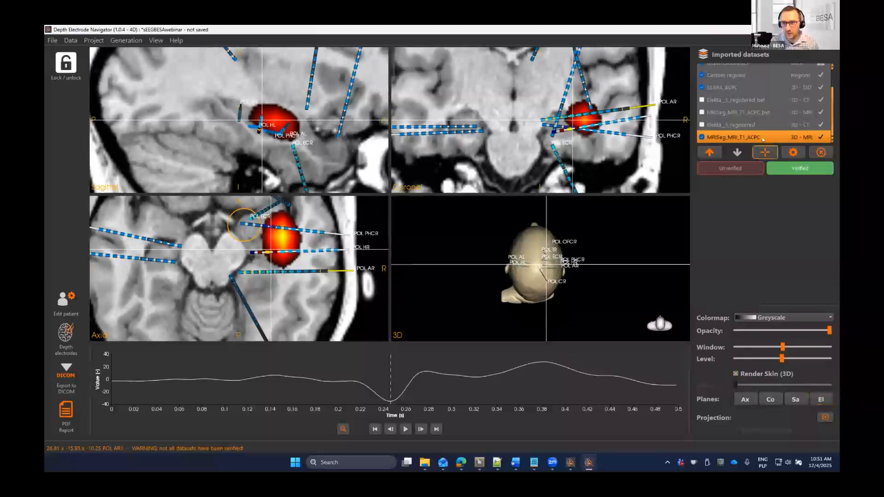
- Display the MRISeg_MRI_T1_ACPC_bet dataset with 3D cortex rendering on and lower its opacity to about 70%
scroll(821, 104, "up", 2)
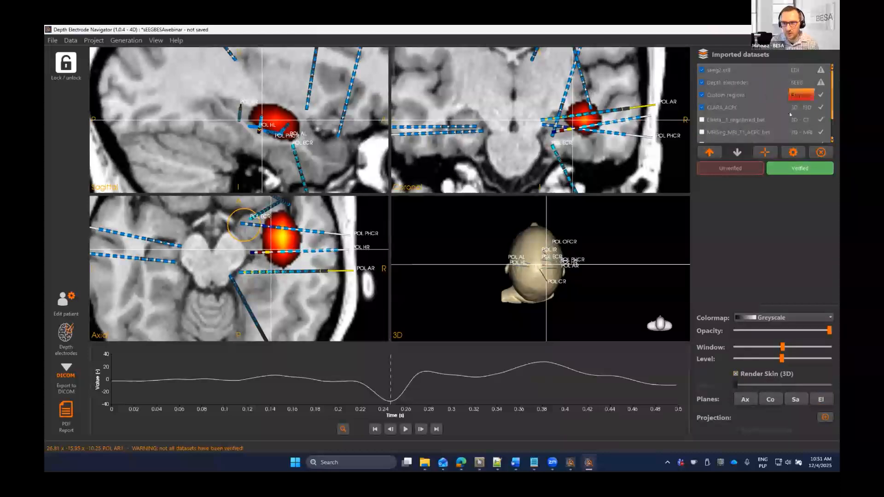
left_click(757, 133)
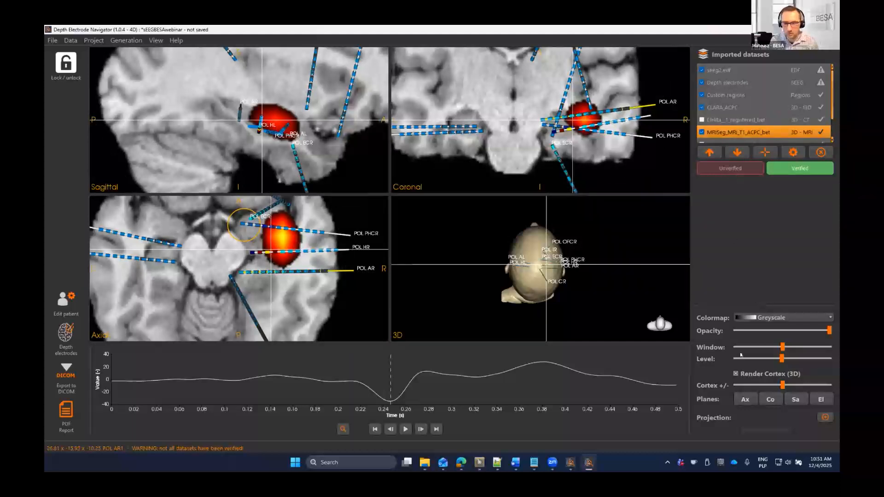
left_click(783, 330)
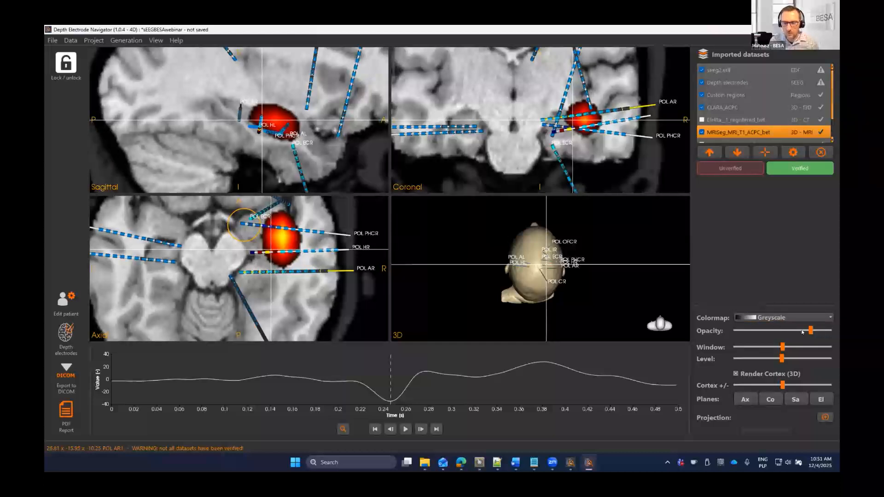
left_click(782, 329)
left_click(780, 330)
left_click(781, 330)
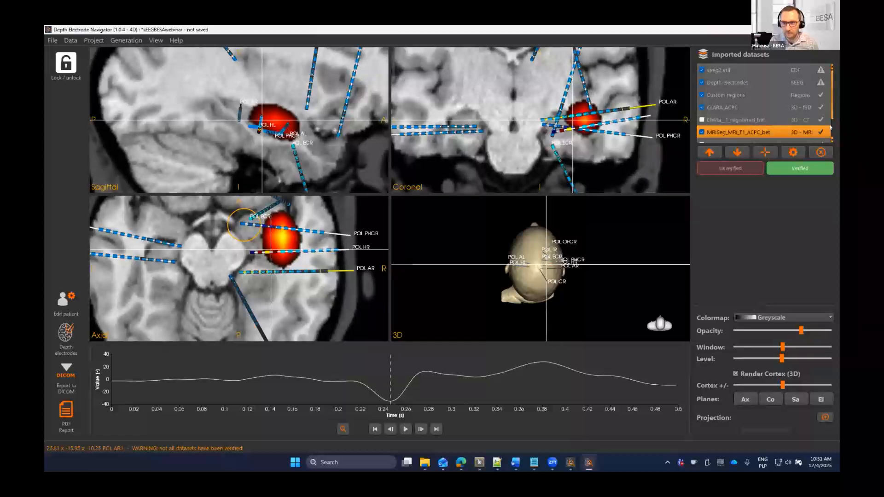
scroll(739, 136, "down", 2)
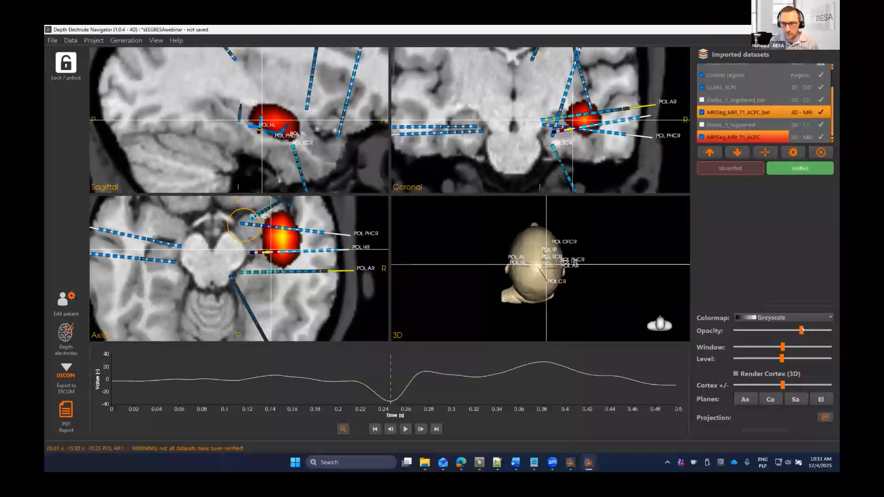
- Lower the opacity of the MRISeg_MRI_T1_ACPC skin to about 50% and select the CLARA_ACPC dataset
left_click_drag(814, 330, 783, 330)
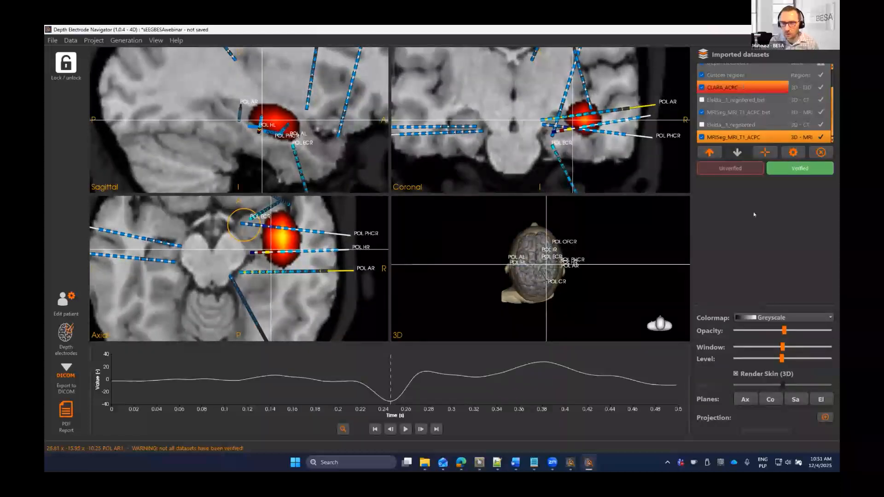
left_click(737, 87)
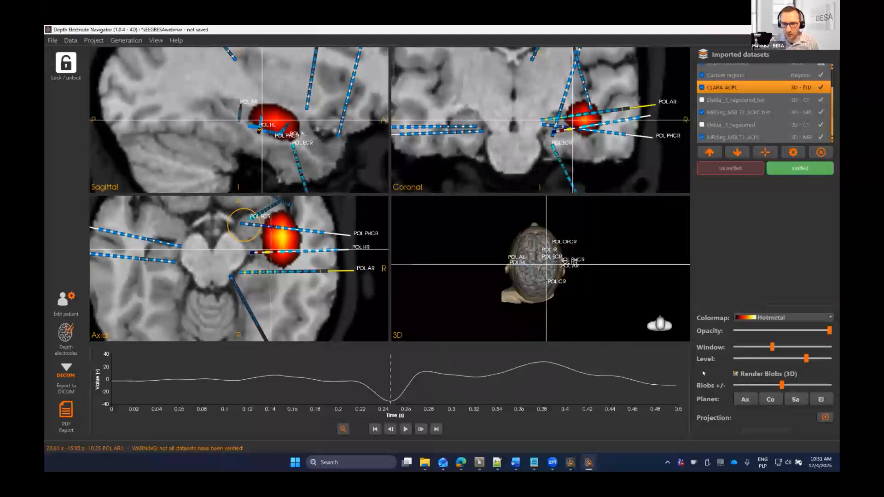
- Show only the 3D view and examine the CLARA blob and electrodes close up from the head's right side
left_click_drag(518, 260, 77, 29)
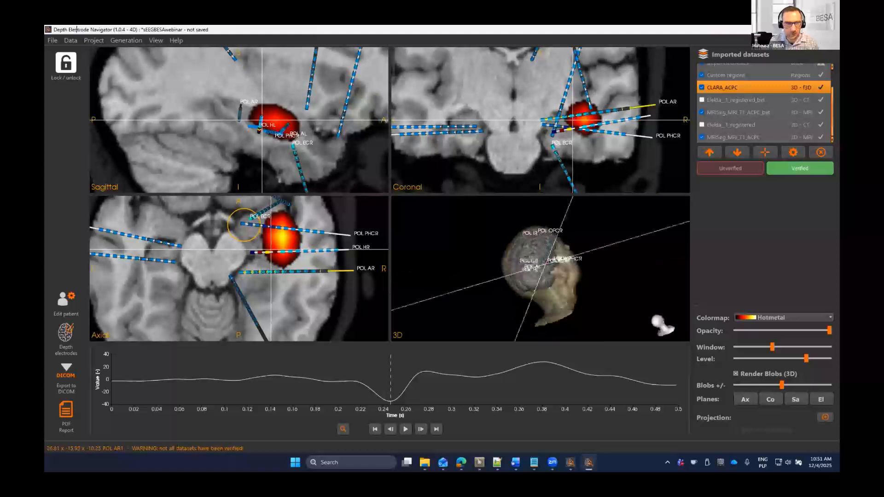
left_click(156, 40)
left_click(163, 50)
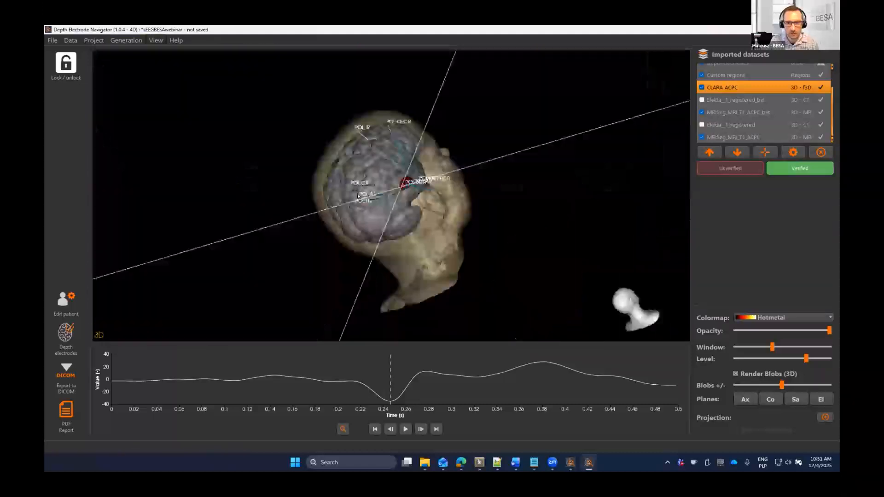
left_click_drag(411, 271, 491, 188)
left_click_drag(377, 276, 458, 248)
scroll(409, 259, "up", 4)
mouse_move(397, 248)
left_mouse_down()
mouse_move(443, 245)
mouse_move(405, 237)
left_mouse_up()
scroll(405, 238, "down", 2)
scroll(405, 237, "up", 1)
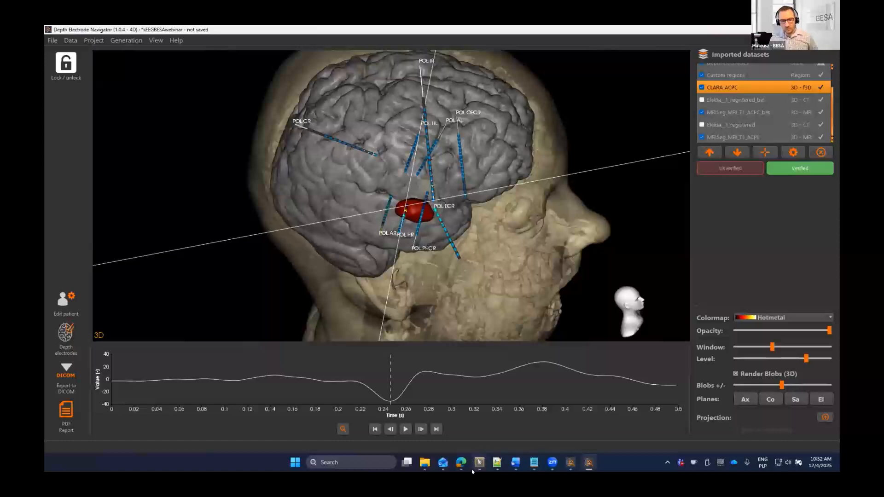
- Switch to the averaged iEEG in BESA Research and set its amplitude scale to 500 µV
mouse_move(478, 463)
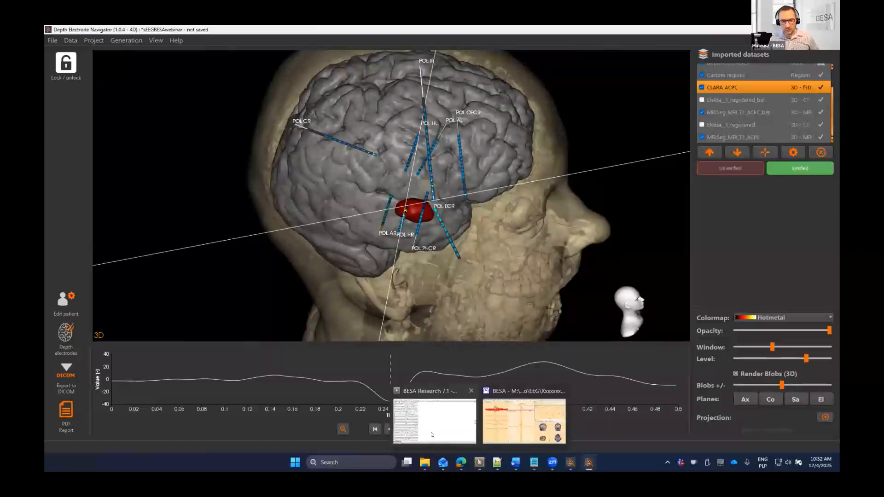
left_click(432, 434)
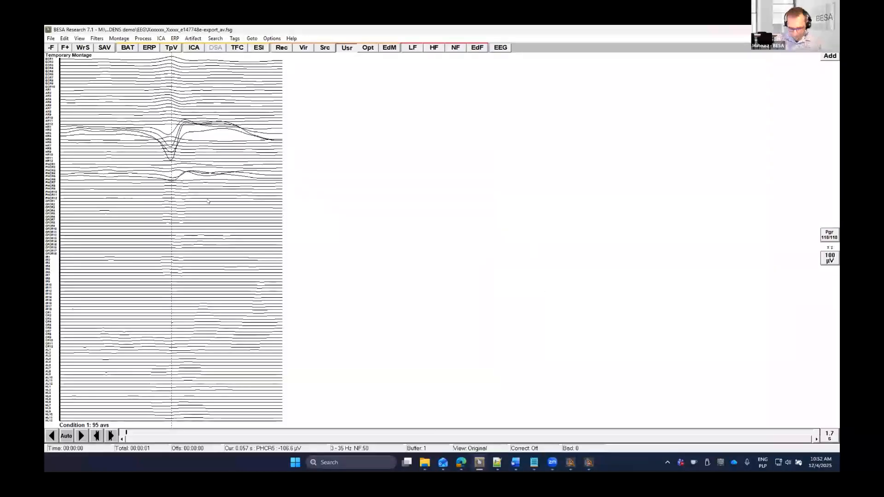
key("Down")
key("Down")
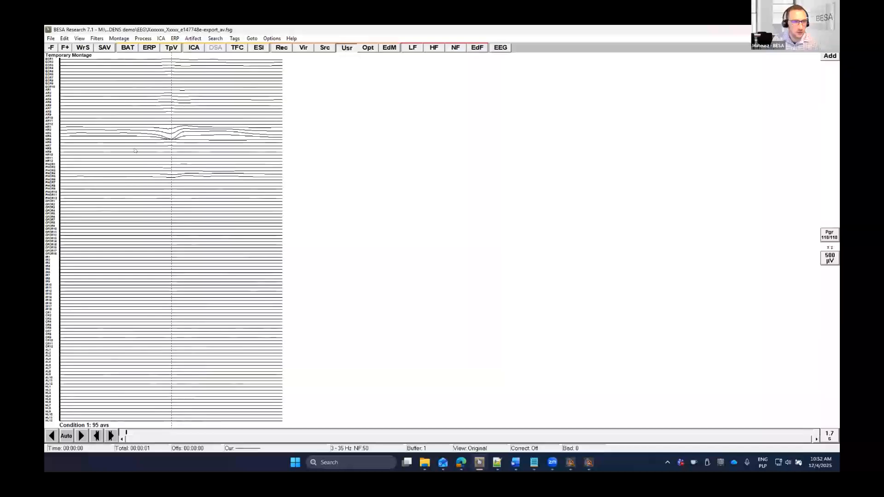
- Correlate all channels with HR3 over the whole averaged segment and widen the correlation window
left_click(49, 134)
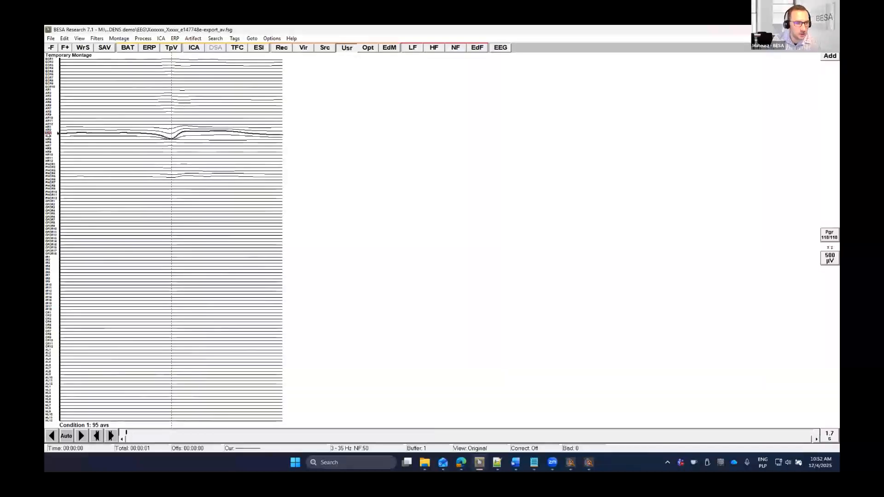
left_click(172, 140)
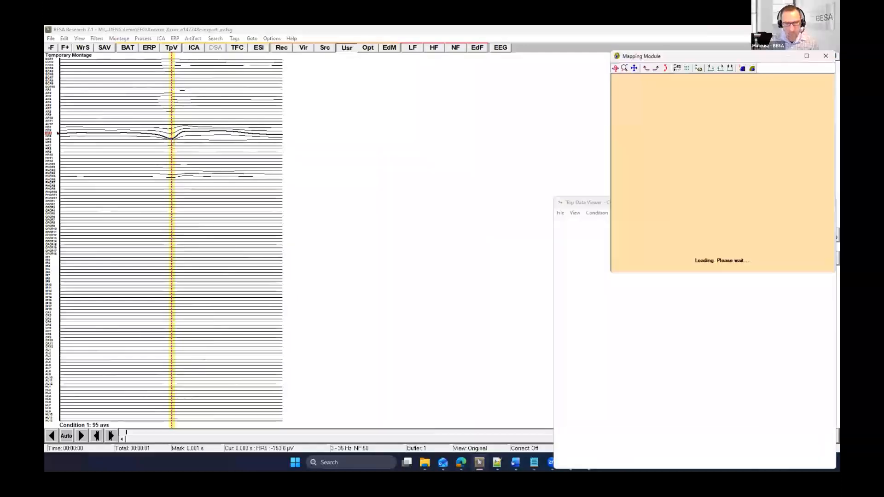
key("w")
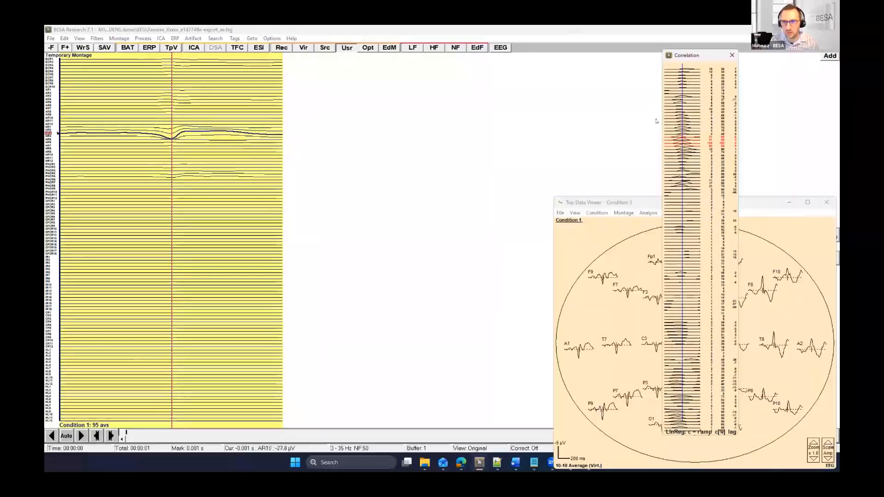
left_click_drag(640, 122, 641, 121)
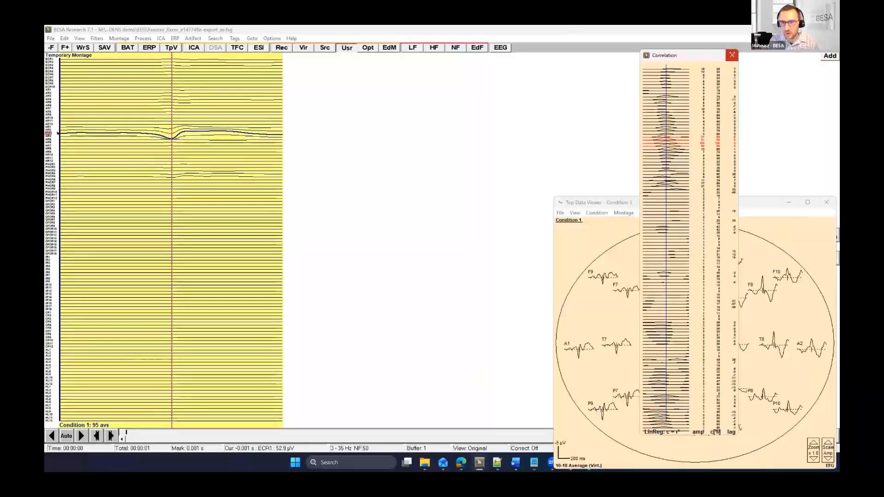
- Close the correlation and Top Data Viewer windows and display only the first half of the polygraphic channels
left_click(732, 55)
left_click(826, 202)
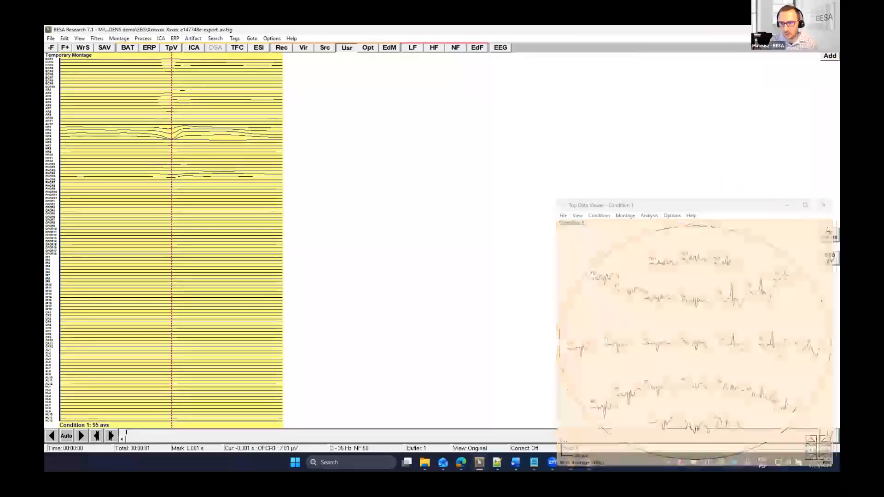
left_click(829, 235)
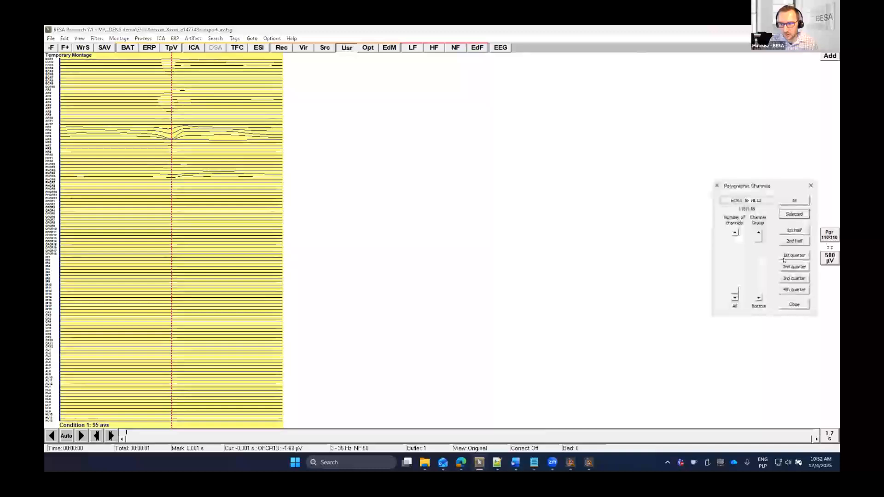
left_click(789, 256)
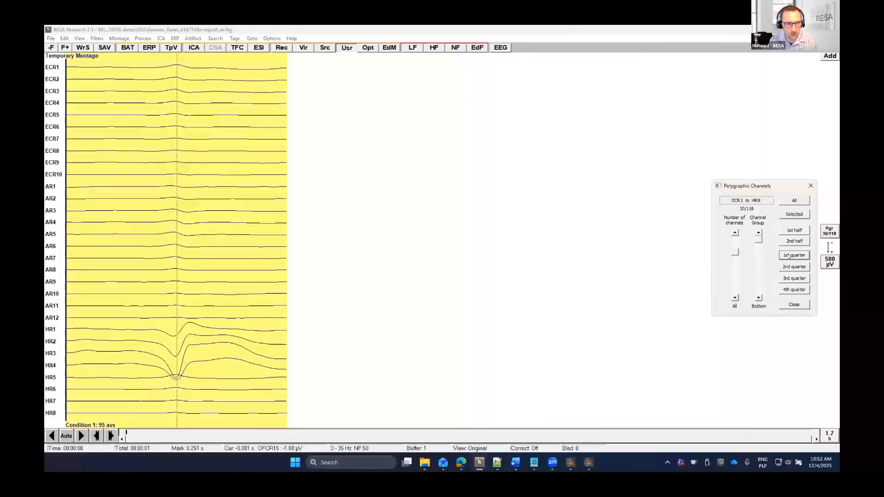
left_click(793, 231)
left_click(811, 185)
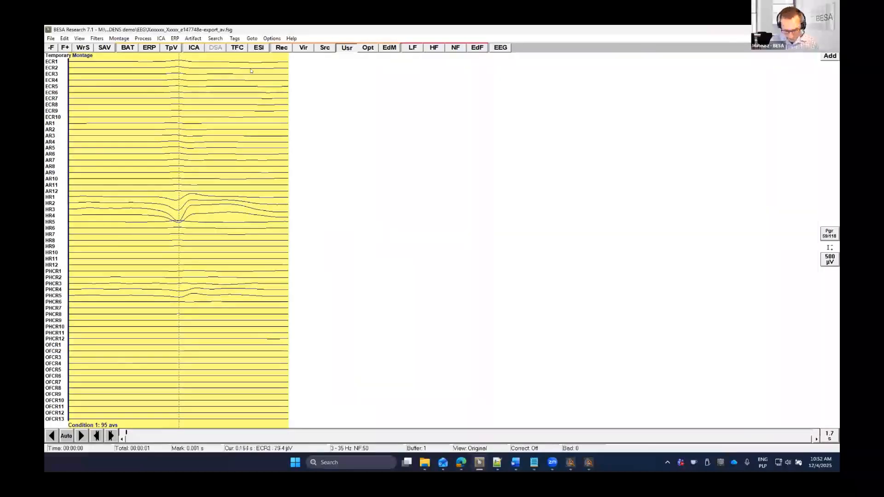
- Reopen the correlation for the displayed channels and make HR1 the reference channel
key("c")
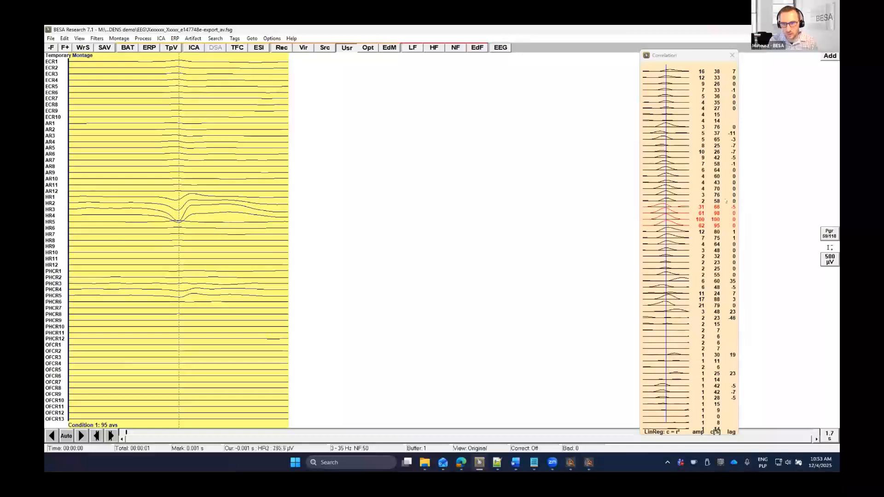
left_click(48, 197)
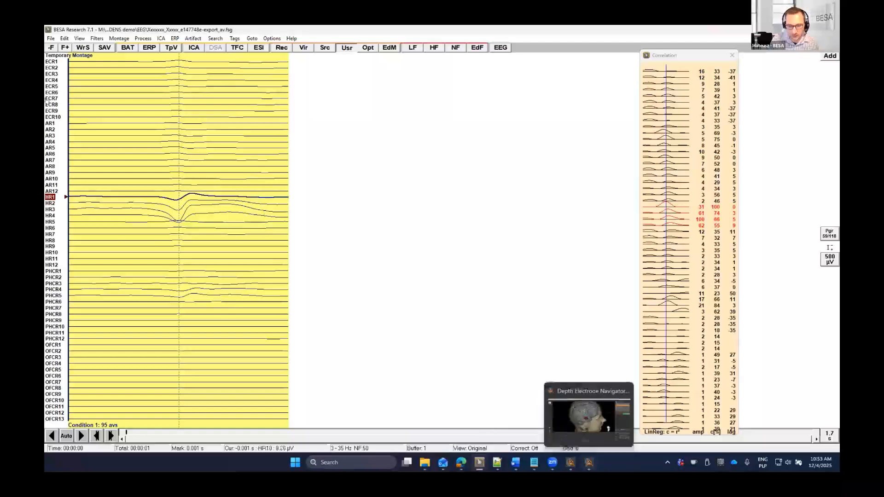
- Switch back to Depth Electrode Navigator, view the blob and electrodes from the right front, and restore the slice views beside the 3D view
key("alt+Tab")
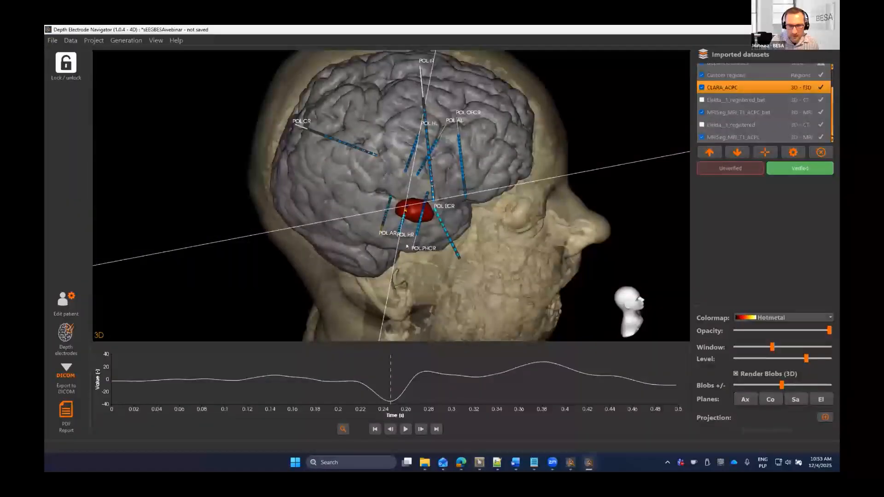
left_click_drag(416, 240, 398, 248)
scroll(393, 226, "down", 3)
scroll(393, 227, "up", 3)
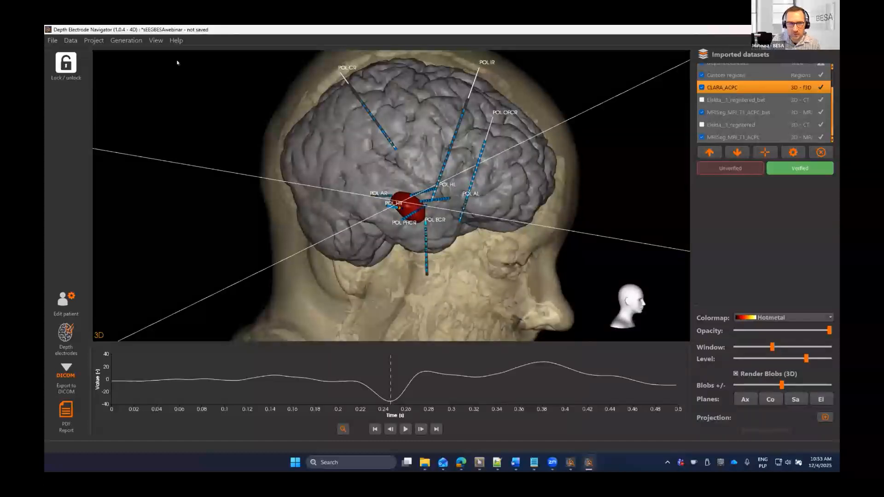
left_click(156, 40)
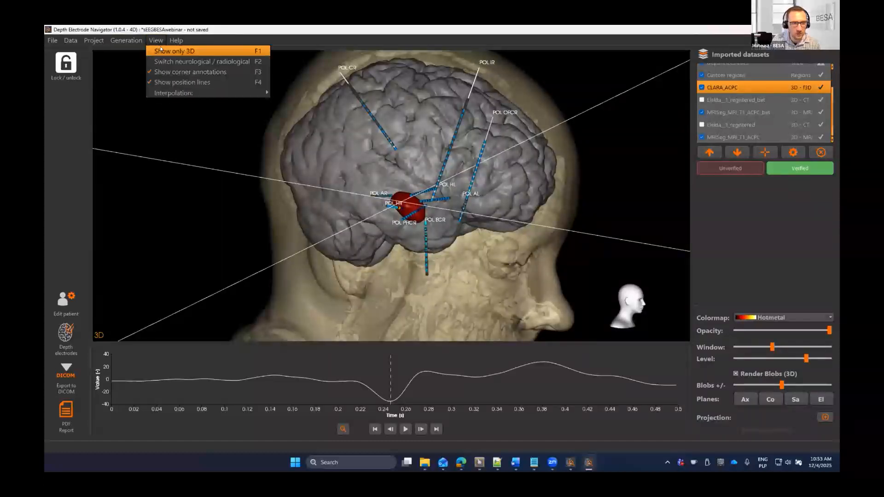
left_click(161, 51)
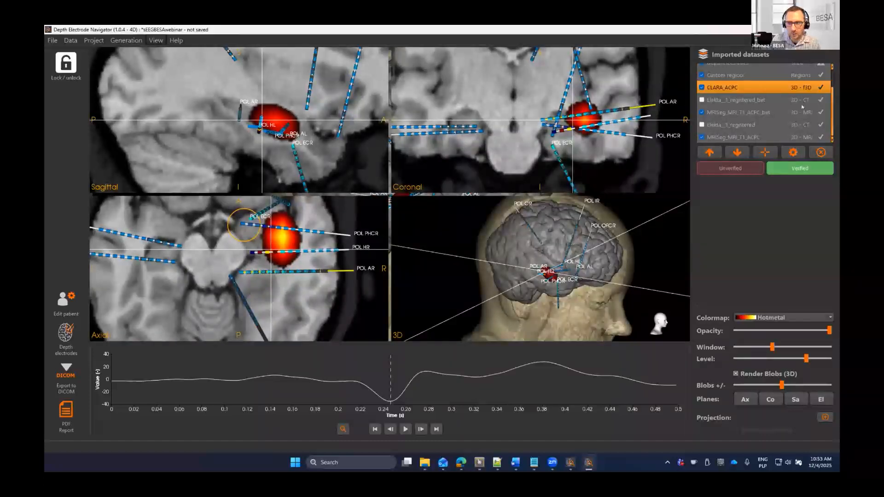
- Select the Custom regions dataset and place the axial crosshair on the POL HR contacts at the inner edge of the hot spot
left_click(716, 75)
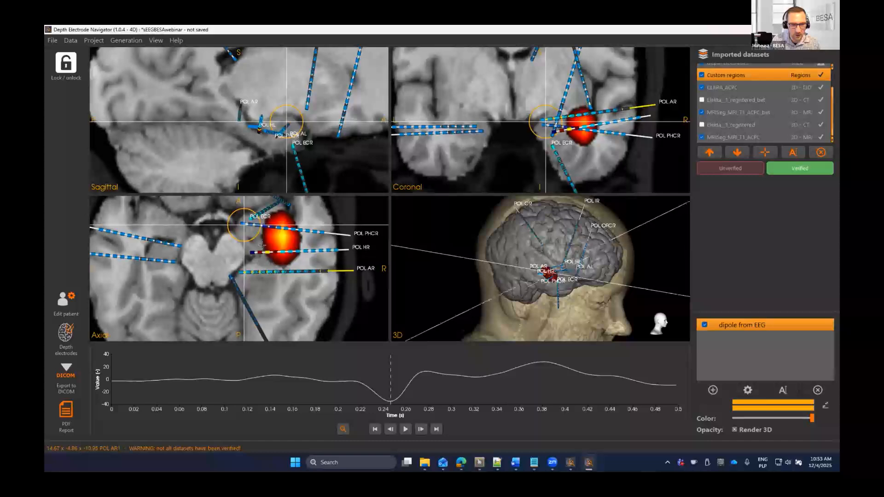
left_click(266, 250)
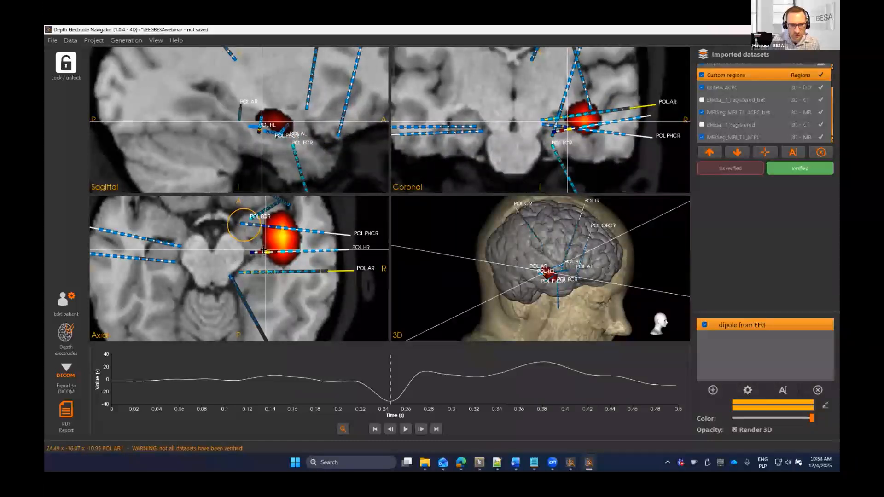
left_click(261, 251)
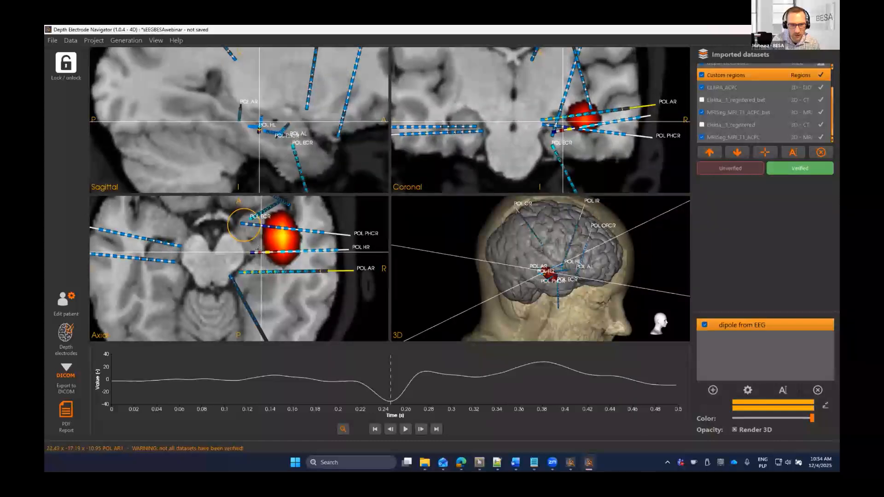
left_click(264, 252)
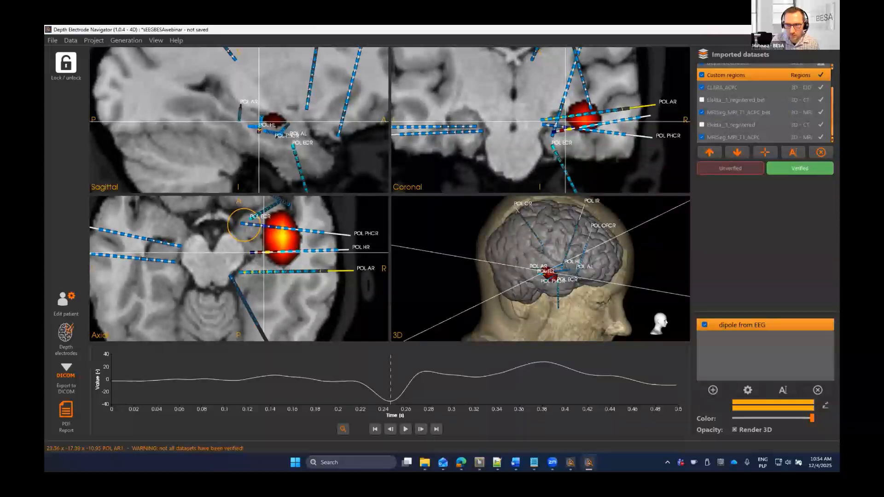
- Mark the Depth electrodes and seeg2.edf datasets as verified
scroll(773, 120, "up", 2)
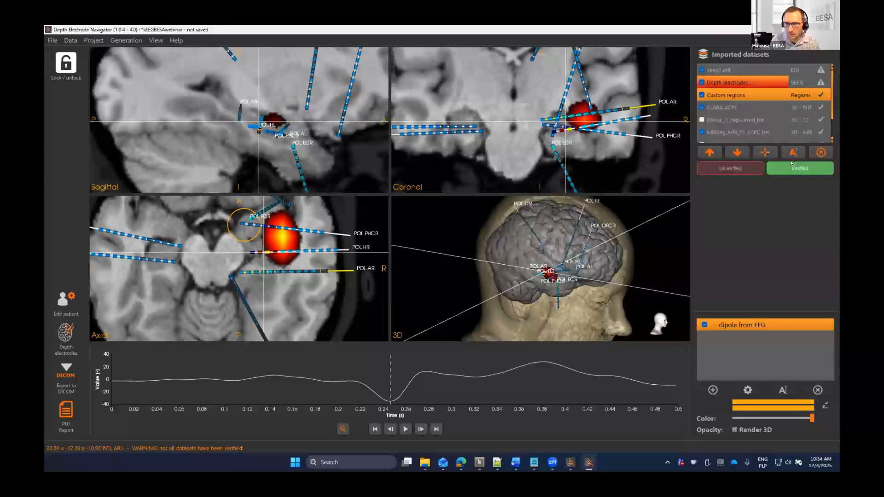
left_click(755, 83)
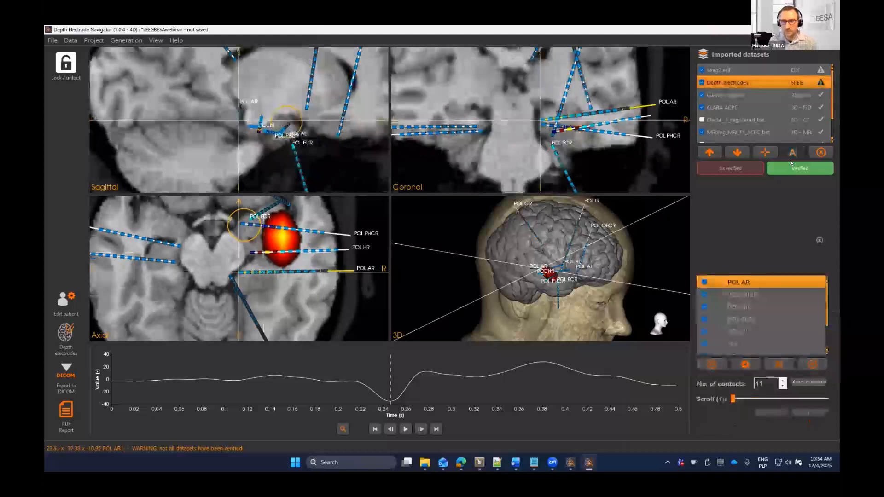
left_click(789, 169)
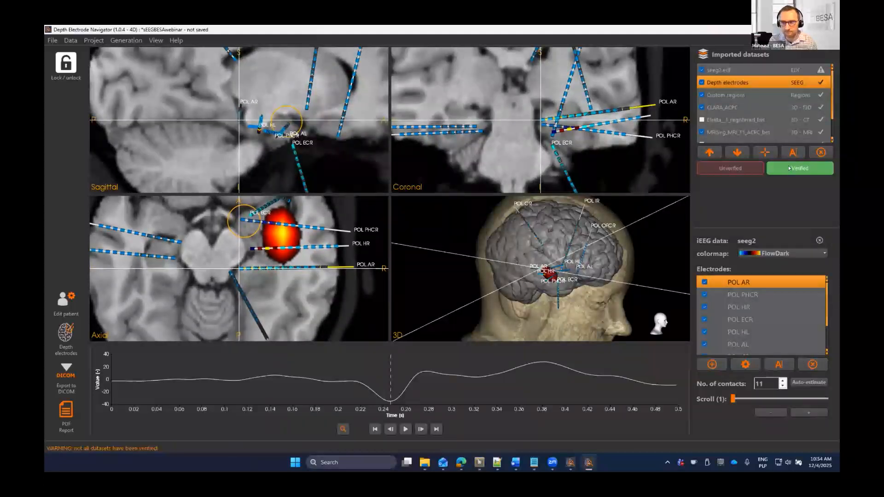
left_click(763, 73)
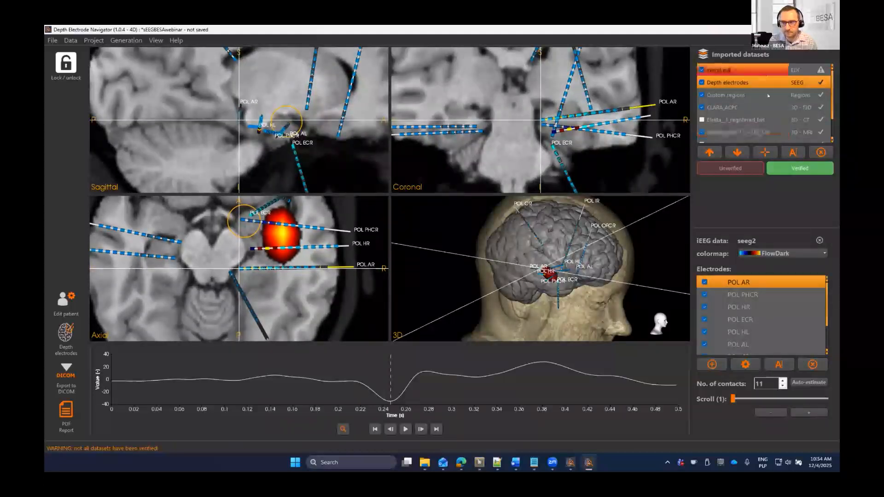
left_click(789, 168)
- Return to the Custom regions dataset and recentre the axial crosshair on the POL HR contacts beside the hot spot
left_click(728, 97)
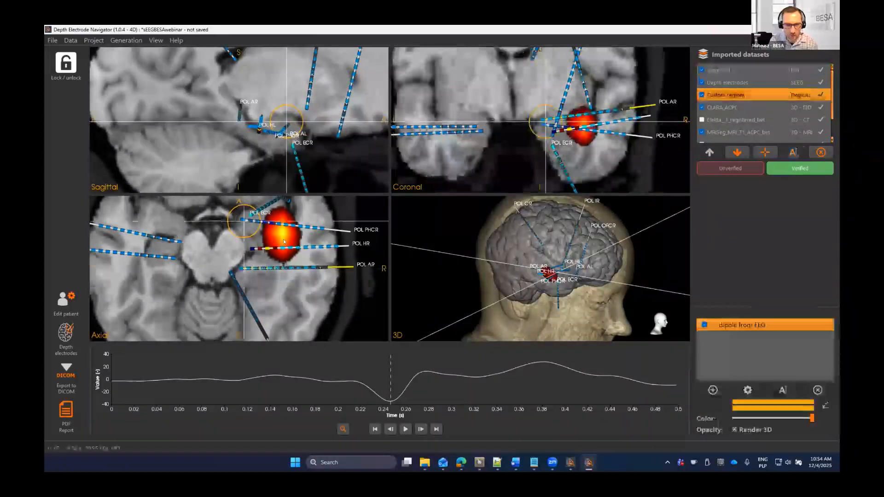
left_click(265, 249)
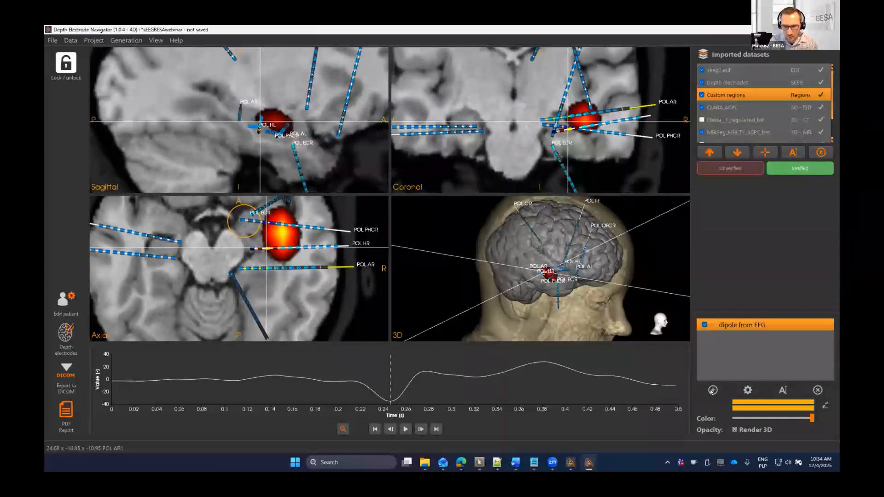
left_click(72, 41)
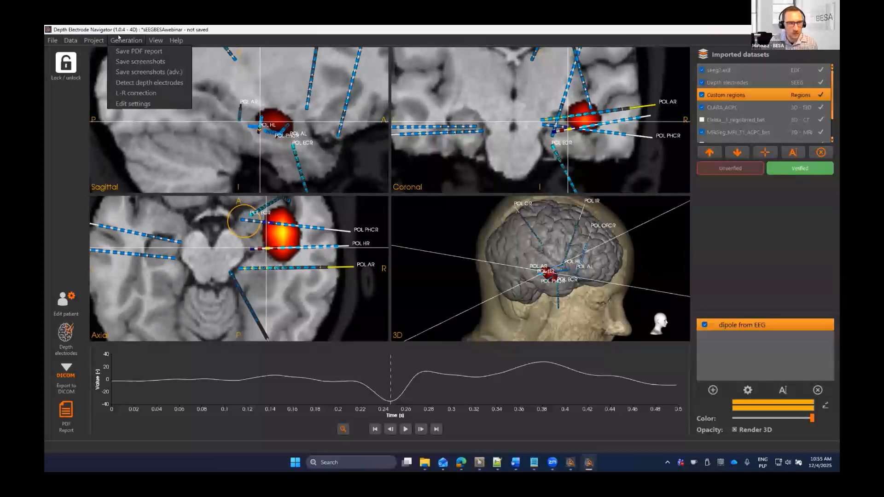
mouse_move(158, 41)
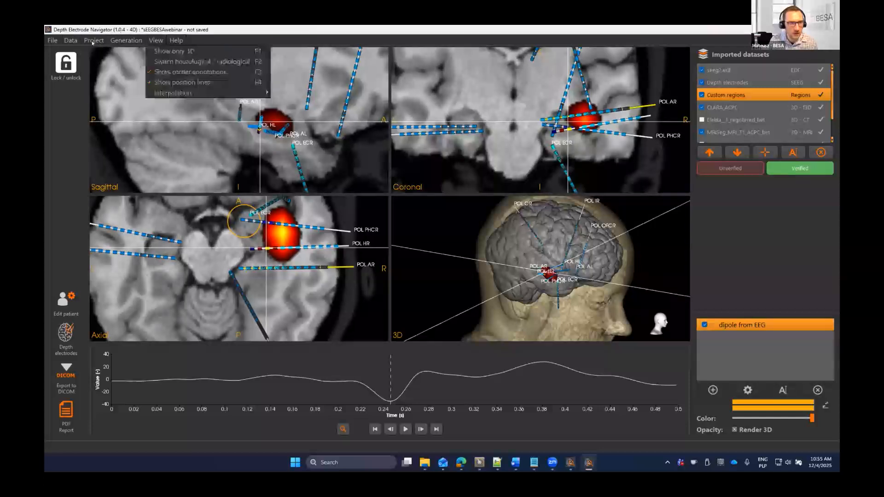
mouse_move(80, 41)
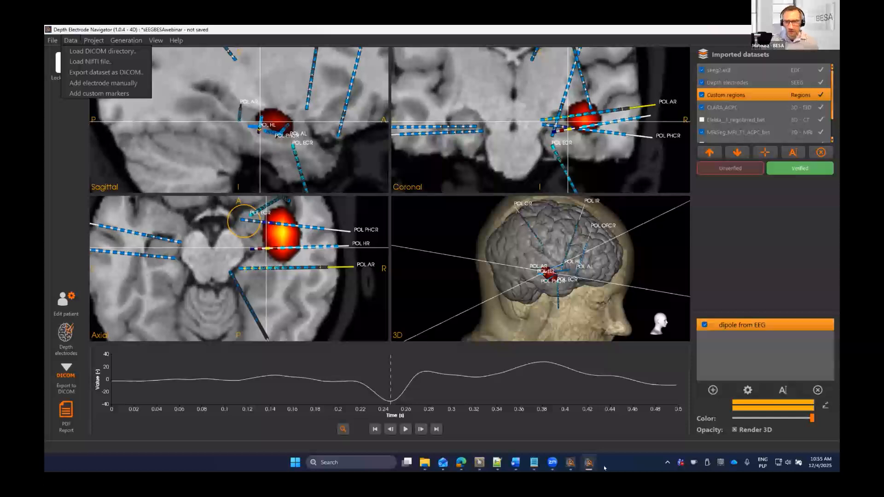
- Save the current project in Depth Electrode Navigator
left_click(714, 391)
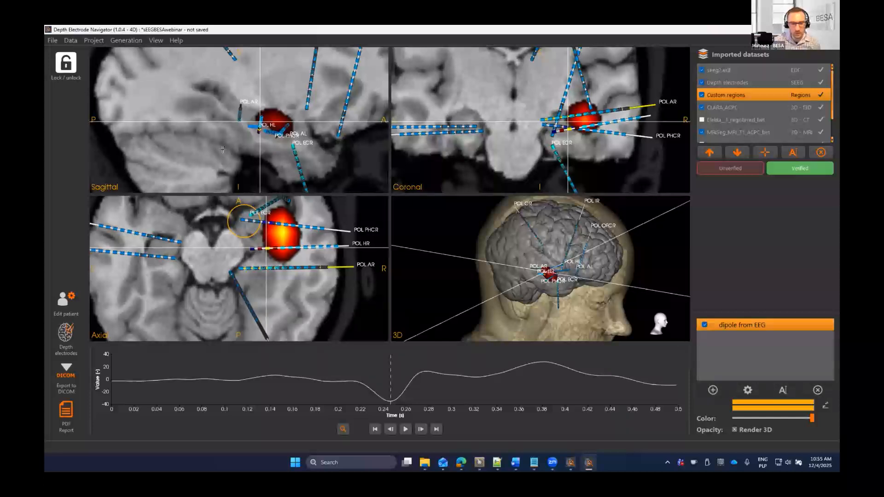
left_click(53, 41)
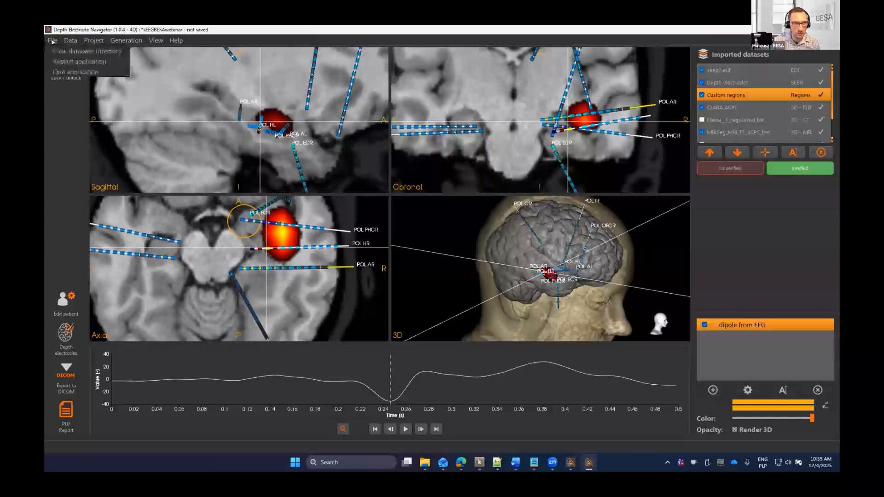
left_click(69, 40)
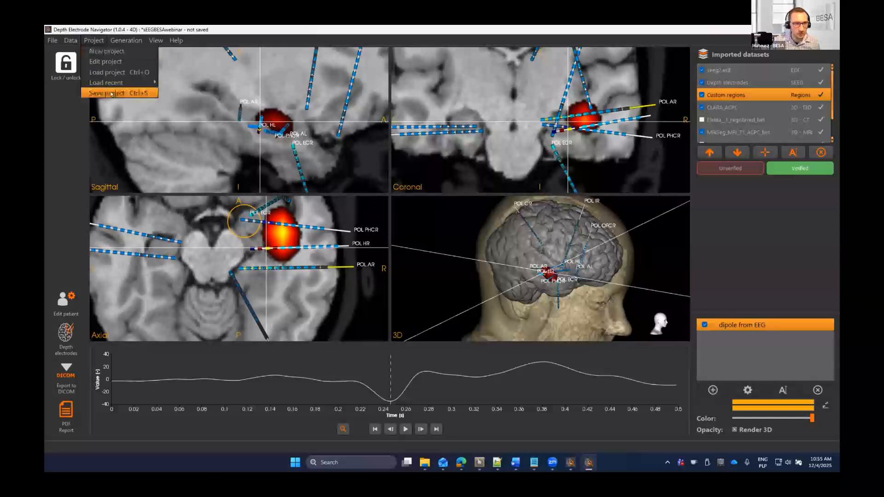
left_click(111, 93)
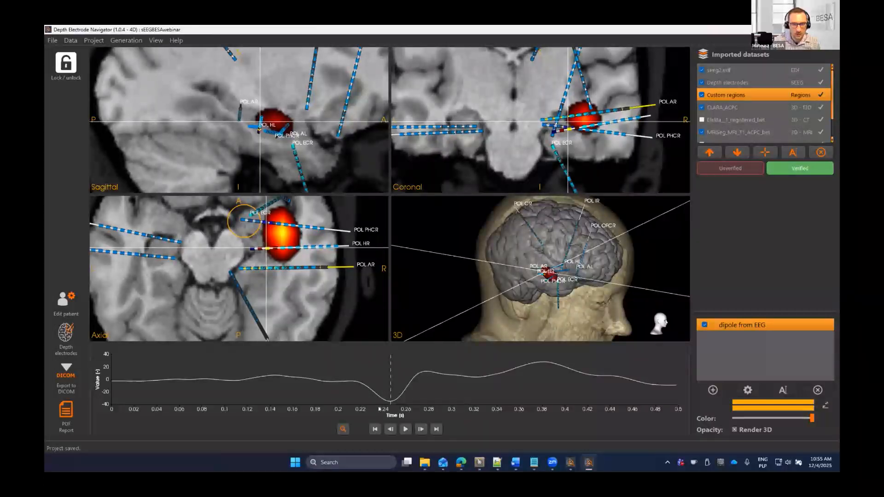
- Switch to MIND and reload the sEEGBESAwebinar project from the recent projects
left_click(571, 462)
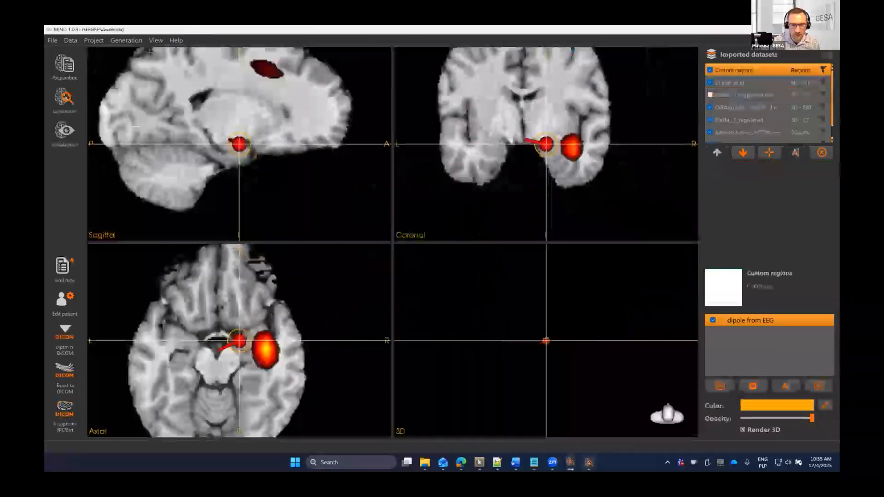
left_click(71, 40)
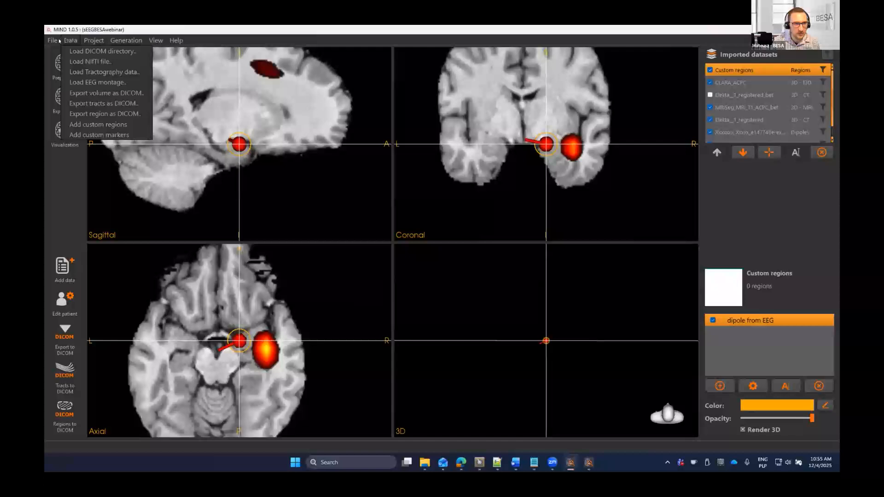
left_click(94, 40)
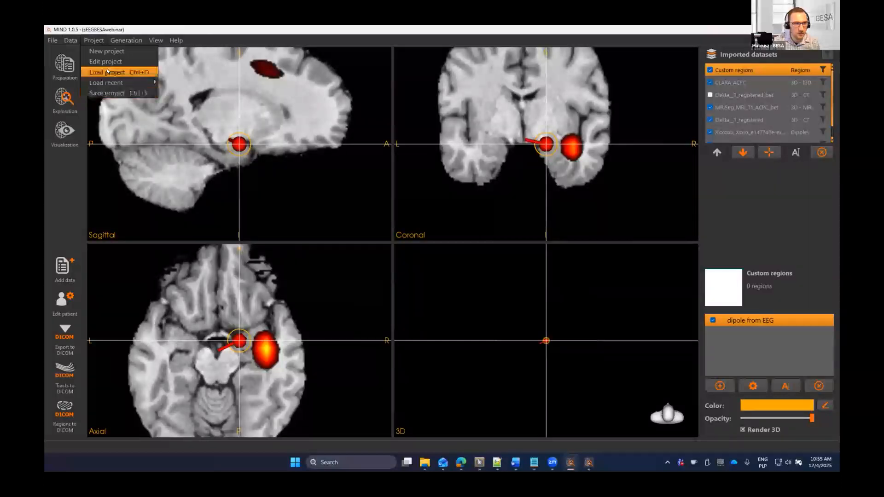
left_click(107, 83)
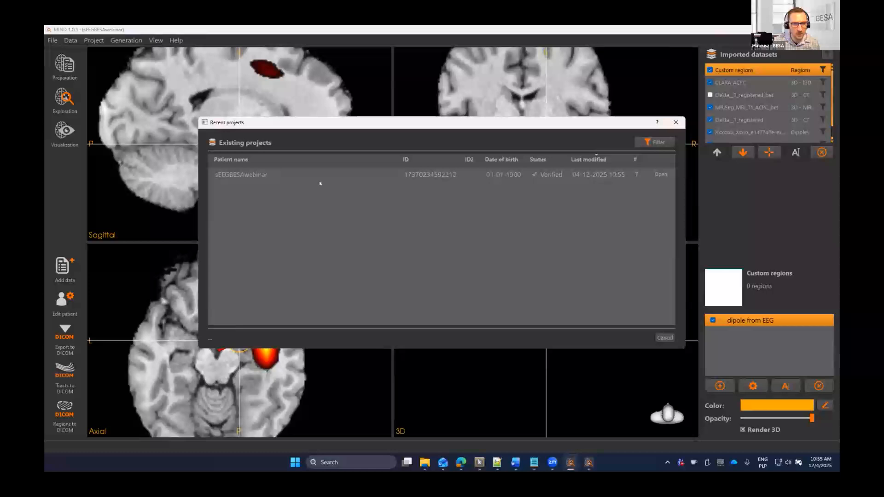
left_click(661, 174)
left_click(479, 248)
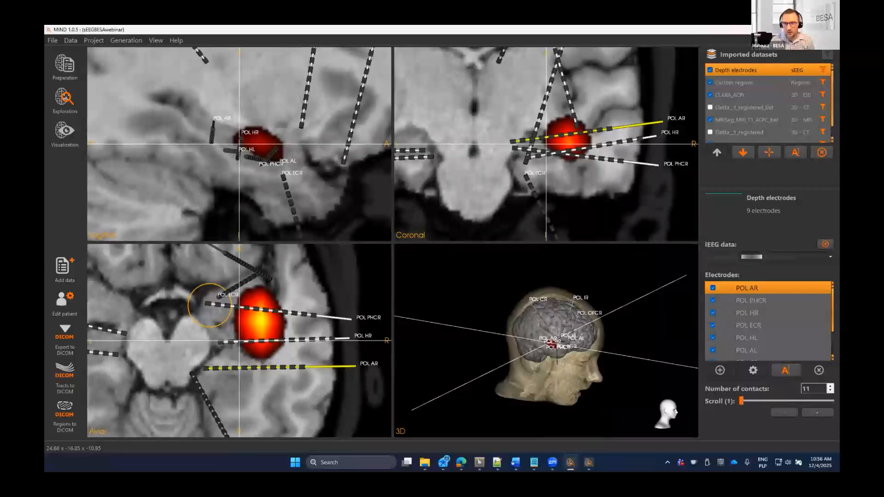
- Add a spherical region to the Custom regions dataset, centred on the inner POL HR contacts and reaching into the hot spot
left_click(746, 82)
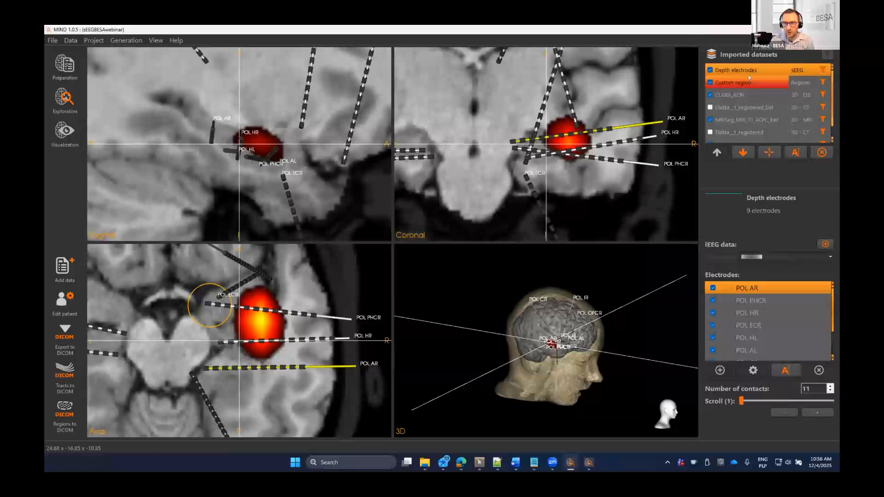
left_click(719, 386)
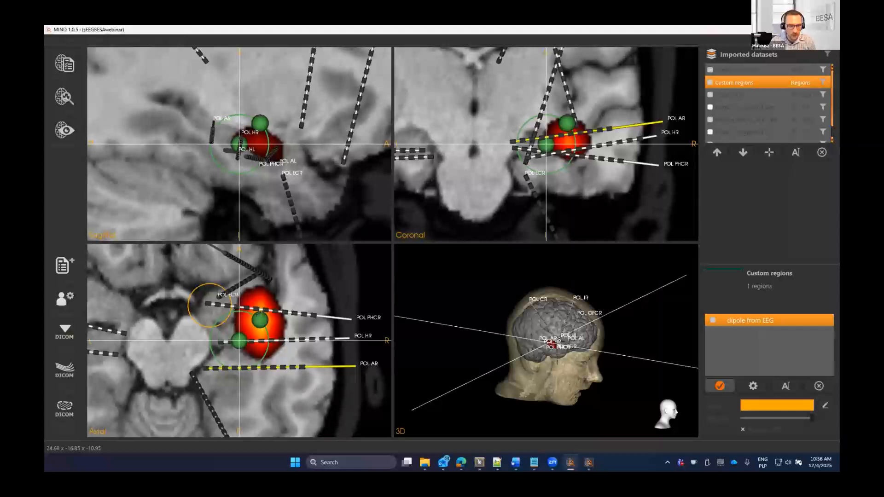
mouse_move(260, 319)
left_mouse_down()
mouse_move(248, 330)
mouse_move(261, 325)
left_mouse_up()
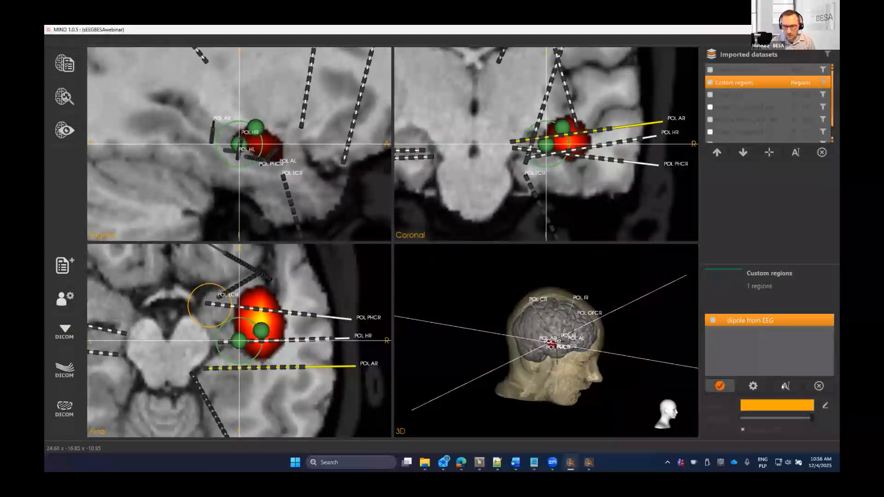
left_click(721, 386)
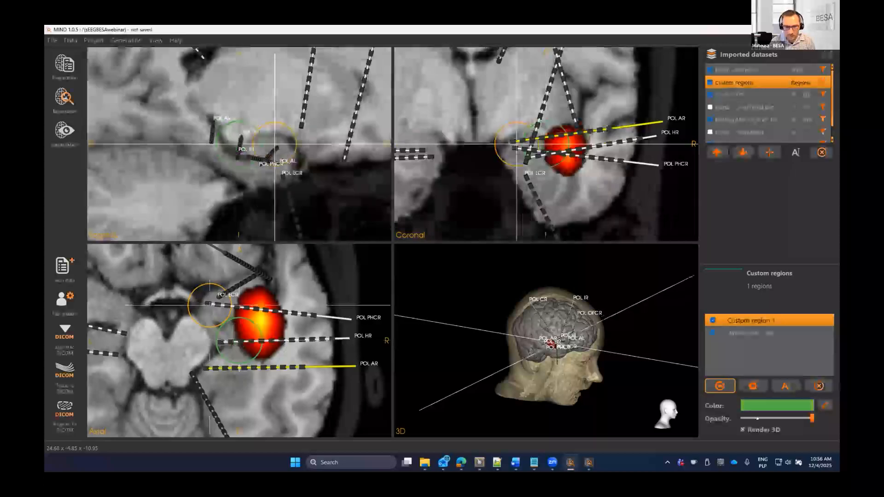
- Rename the new green custom region as "from sEEG"
left_click(777, 381)
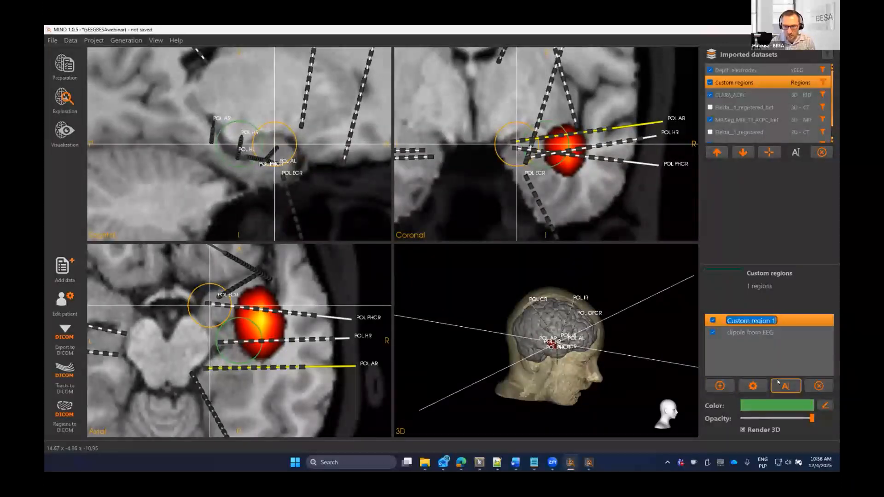
type("from")
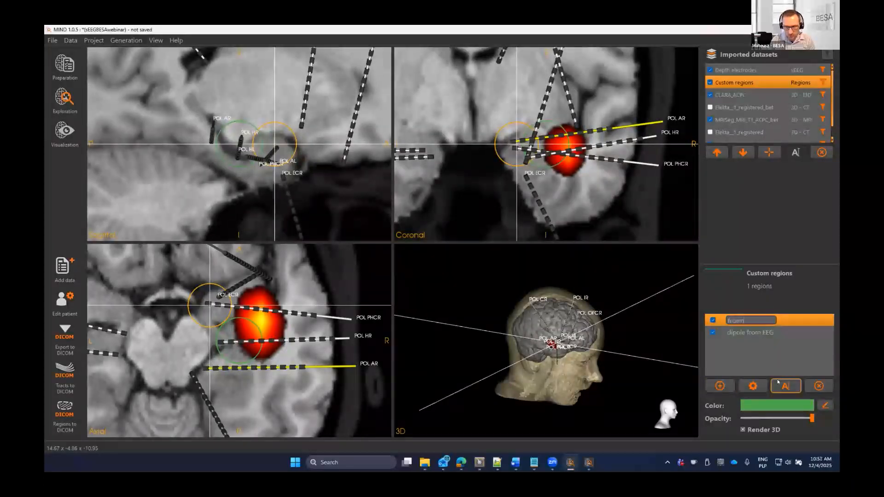
type(" sEEG")
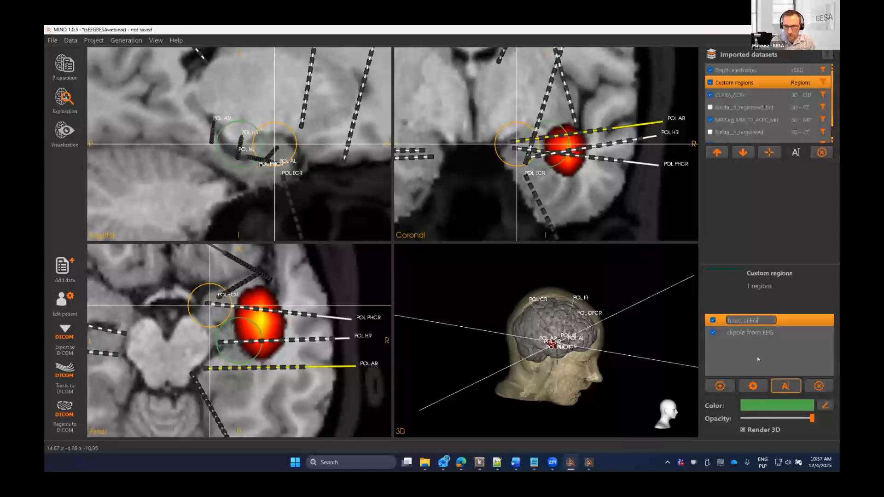
key("Return")
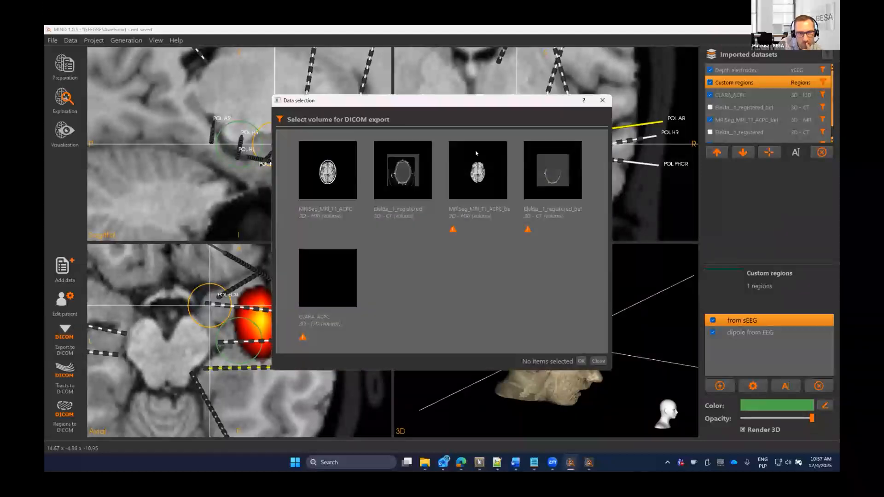
- Leave the volume export and choose both regions, dipole from EEG and from sEEG, for DICOM export onto the MRISeg_MRI_T1_ACPC volume
left_click(598, 361)
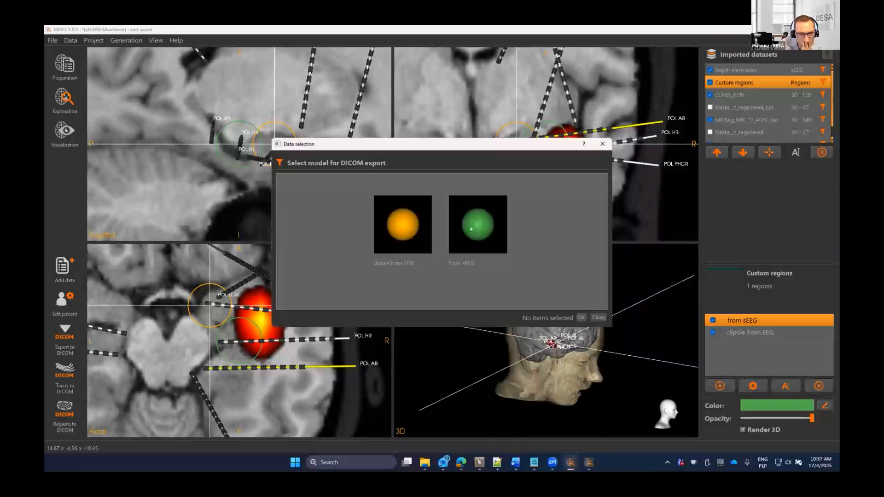
left_click(471, 230)
left_click(393, 223)
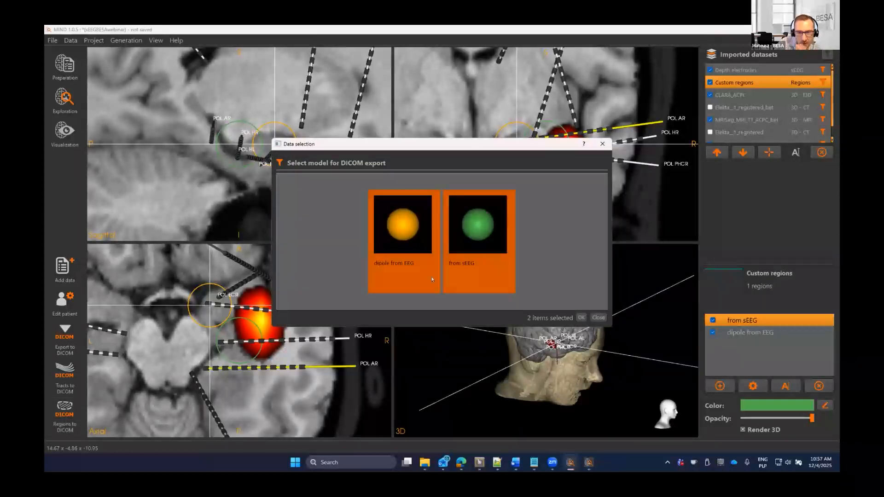
left_click(581, 317)
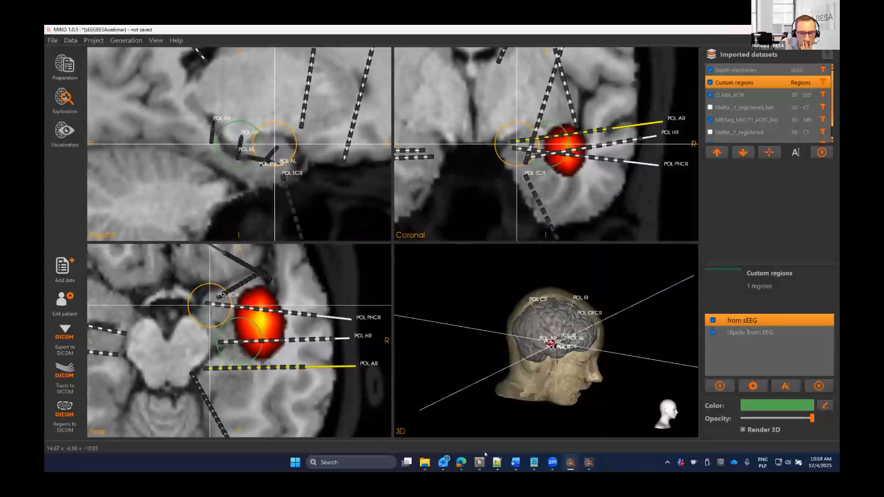
mouse_move(426, 465)
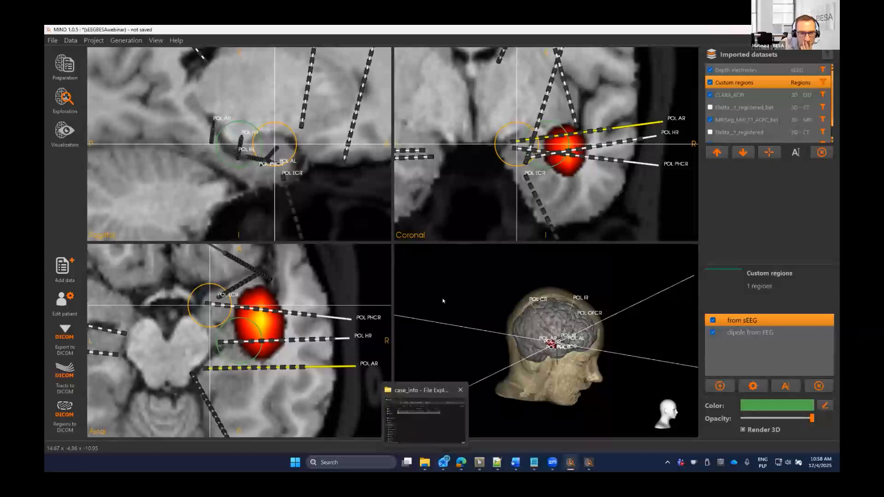
mouse_move(587, 463)
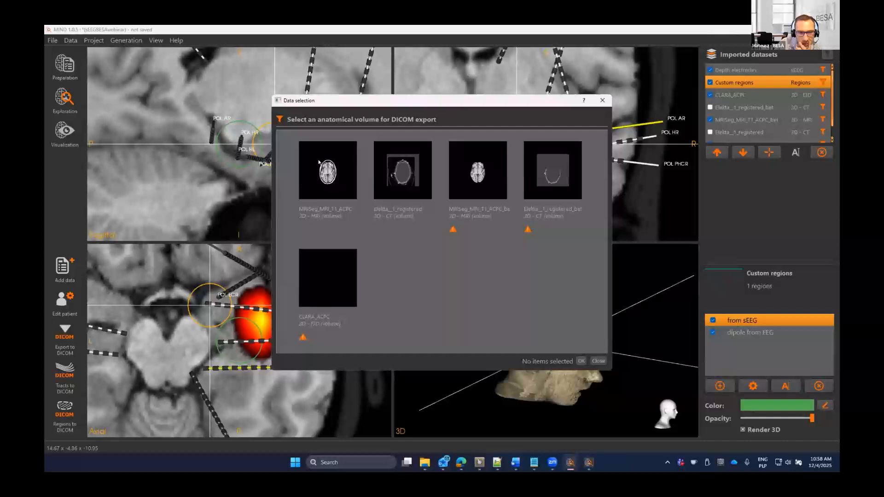
left_click(320, 163)
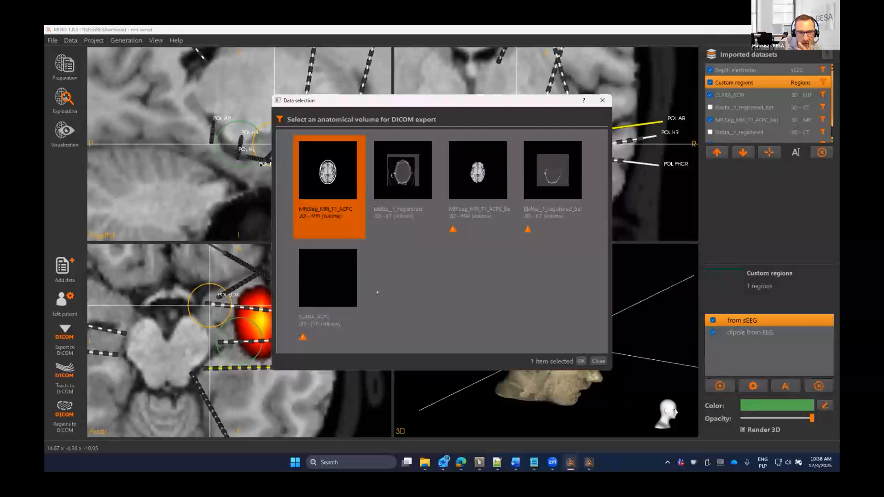
left_click(580, 361)
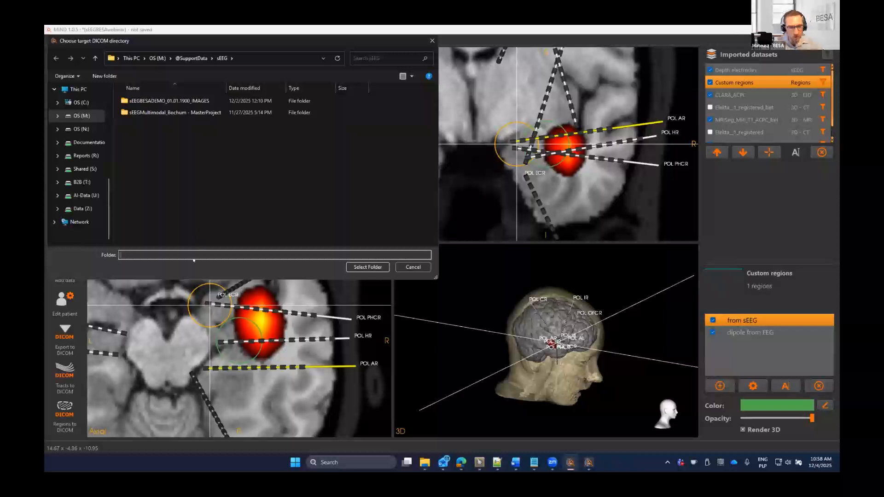
- Create a folder named demo inside the sEEG directory and export the regions as DICOM into it
type("demo")
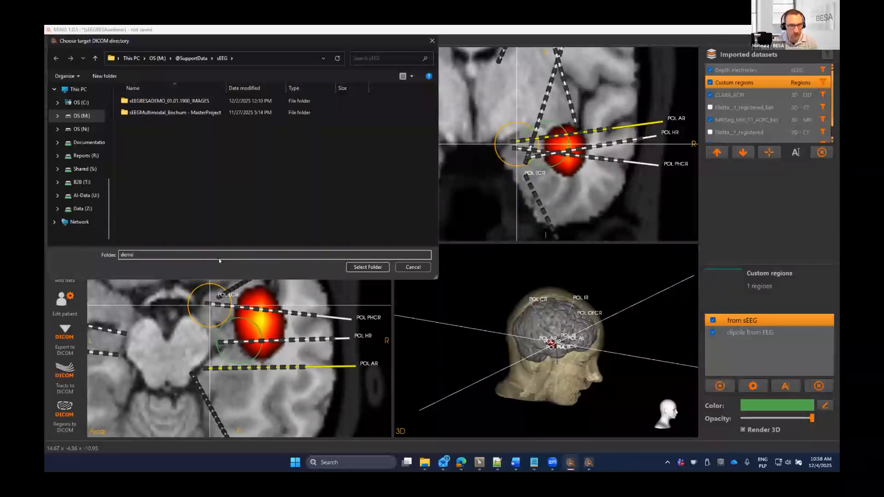
left_click(368, 267)
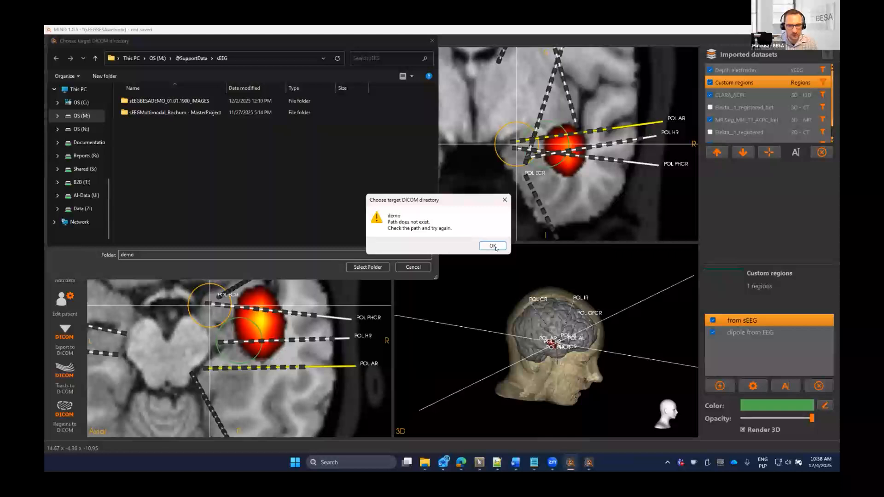
key("Return")
left_click(104, 76)
type("demo")
key("Return")
key("Return")
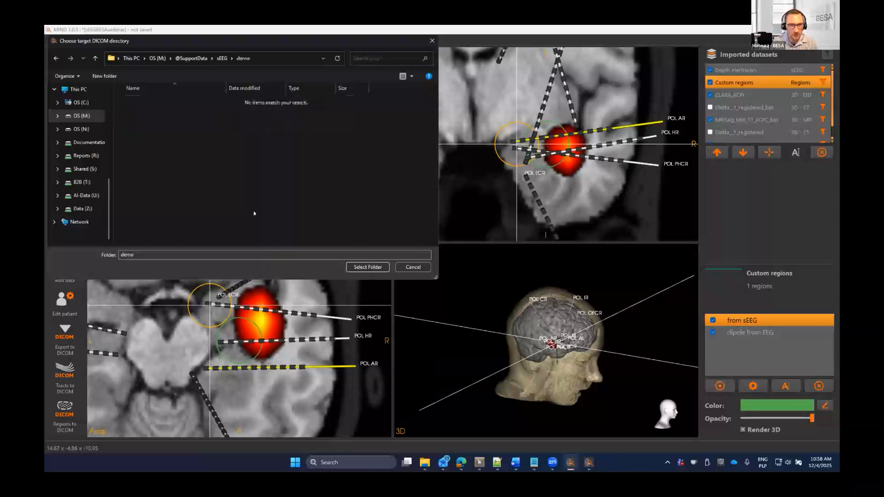
left_click(354, 266)
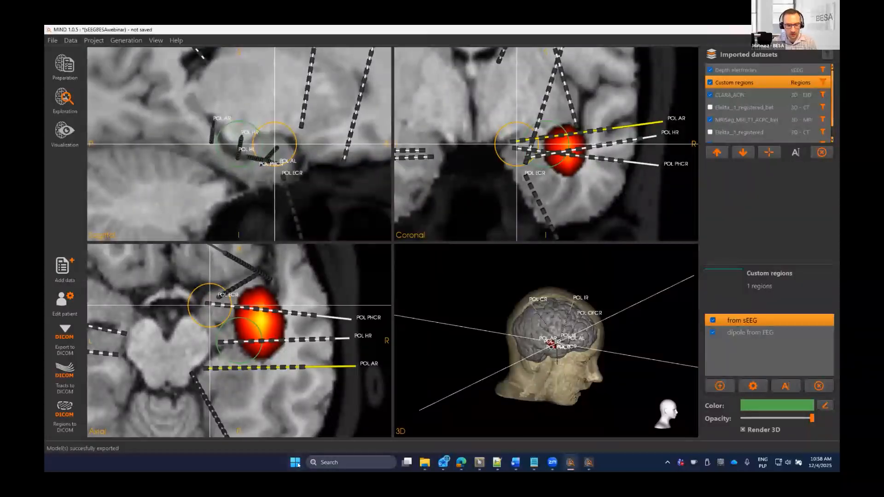
- Launch ITK-SNAP and keep its current layout preferences
left_click(297, 463)
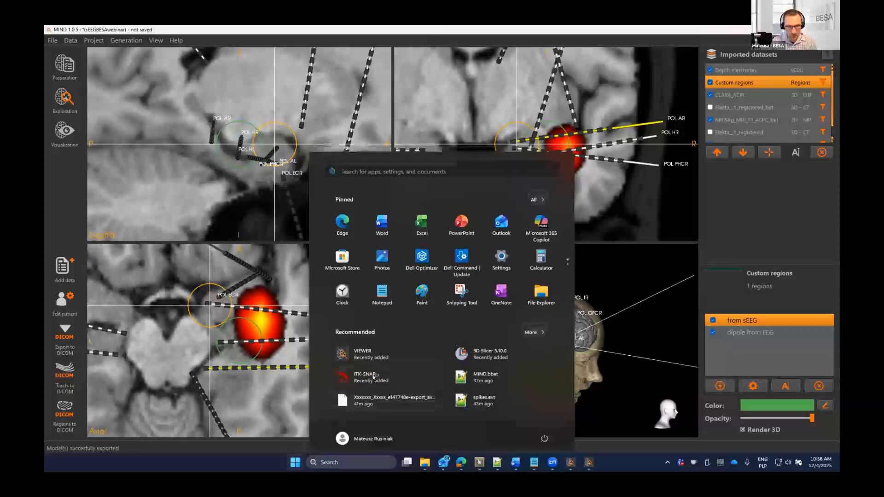
left_click(374, 376)
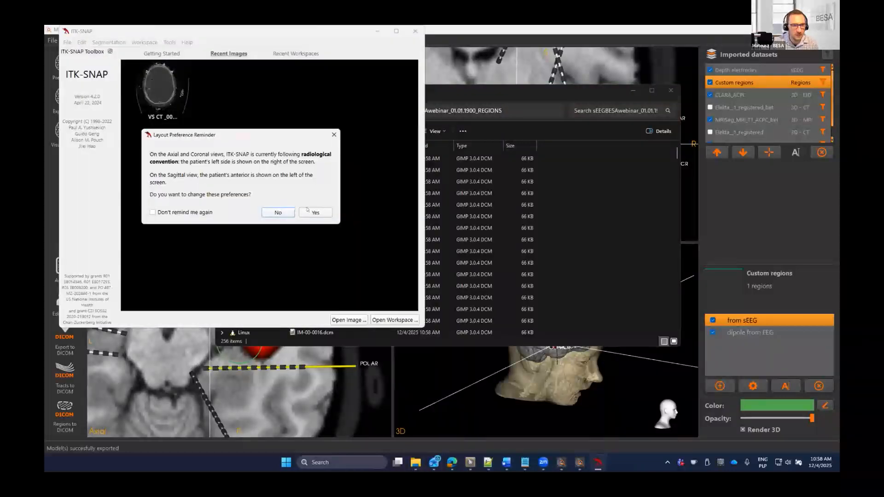
left_click(293, 213)
- Start opening a main image in ITK-SNAP and browse to the M: drive
left_click(68, 42)
left_click(80, 54)
left_click(285, 166)
scroll(168, 299, "down", 1)
left_click(175, 309)
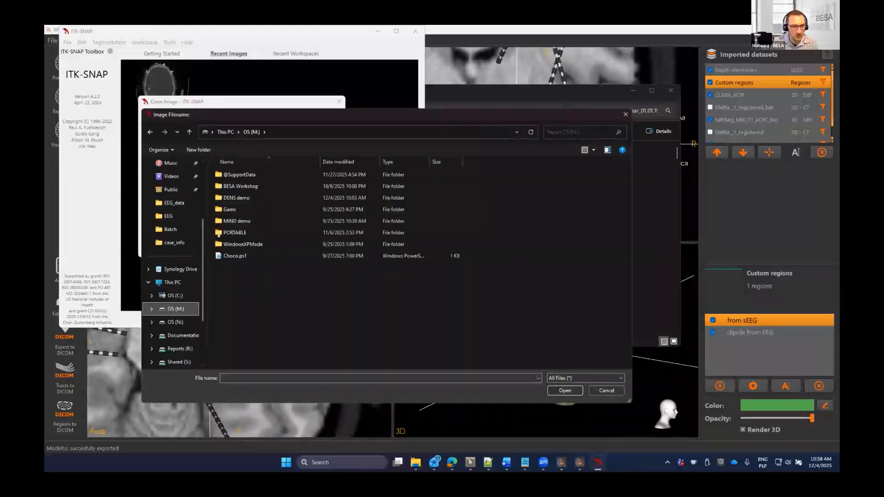
double_click(235, 197)
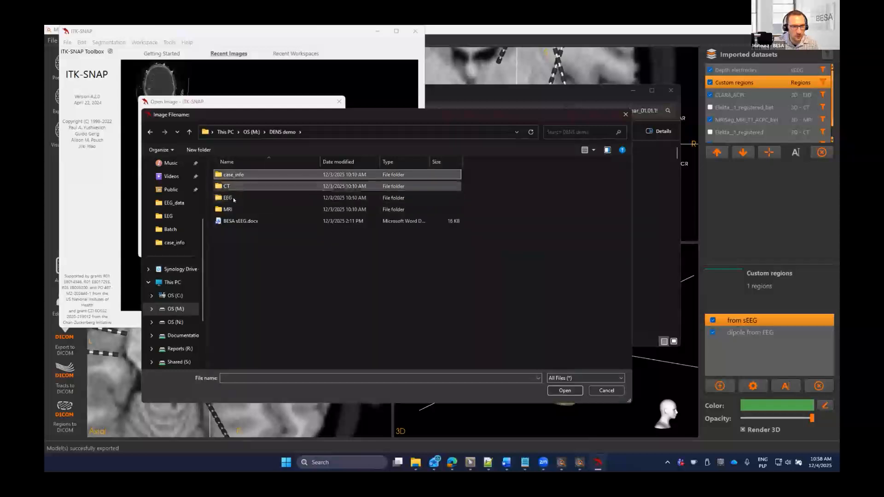
double_click(234, 198)
key("alt+Up")
double_click(237, 186)
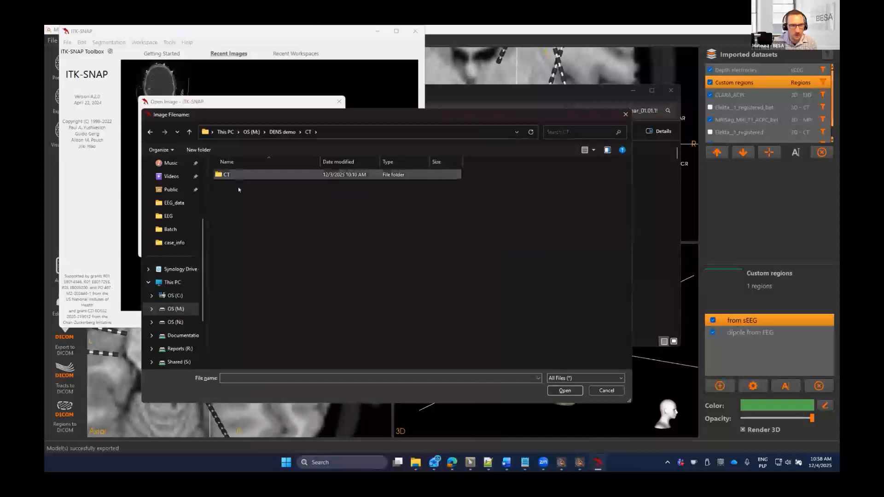
key("alt+Up")
key("alt+Up")
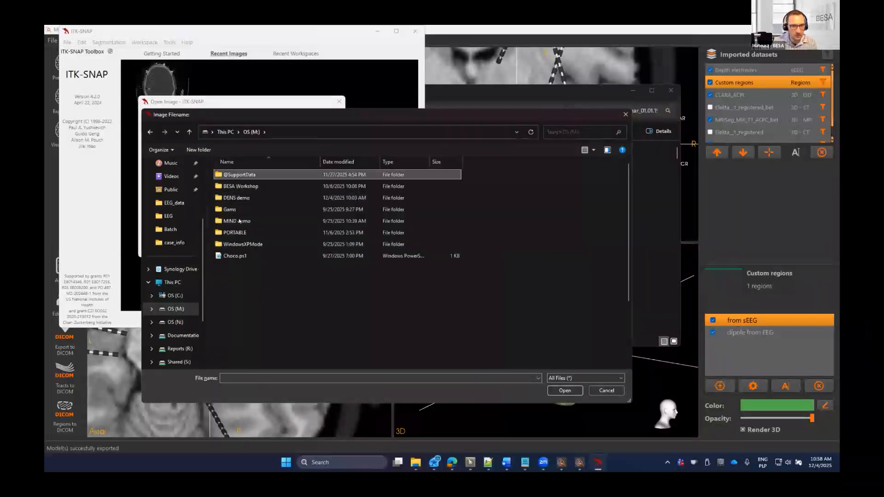
key("Return")
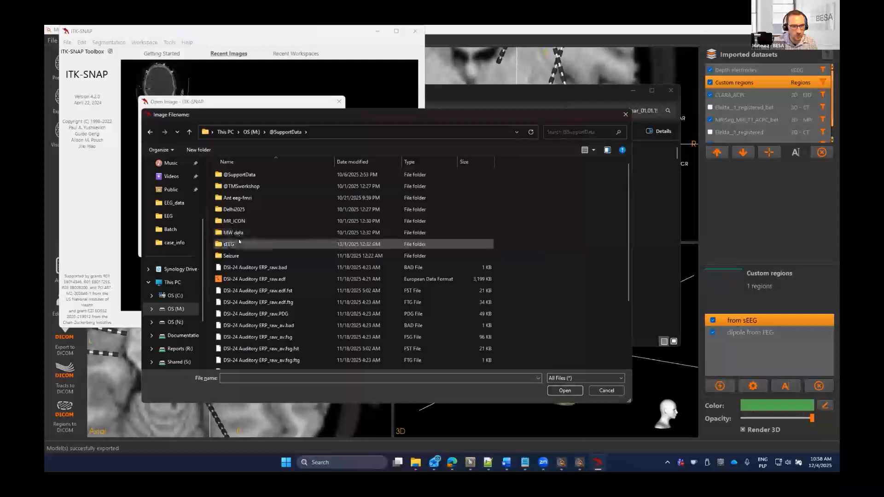
double_click(239, 242)
double_click(235, 175)
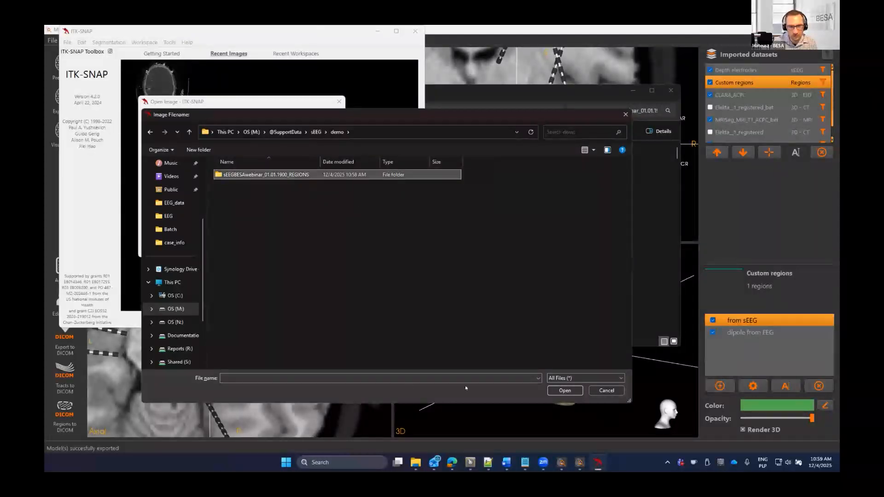
left_click(565, 390)
left_click(244, 176)
left_click(565, 390)
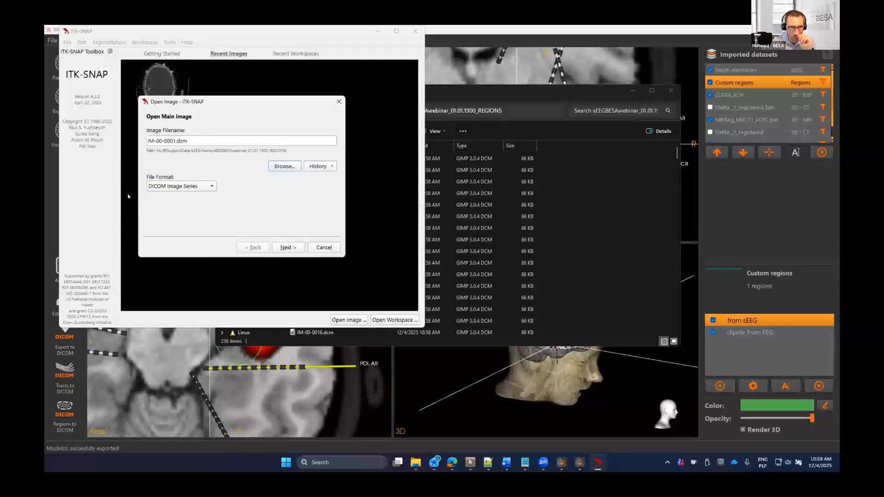
- Load the chosen file as a DICOM Image Series and complete the main image import
left_click(278, 248)
left_click(279, 248)
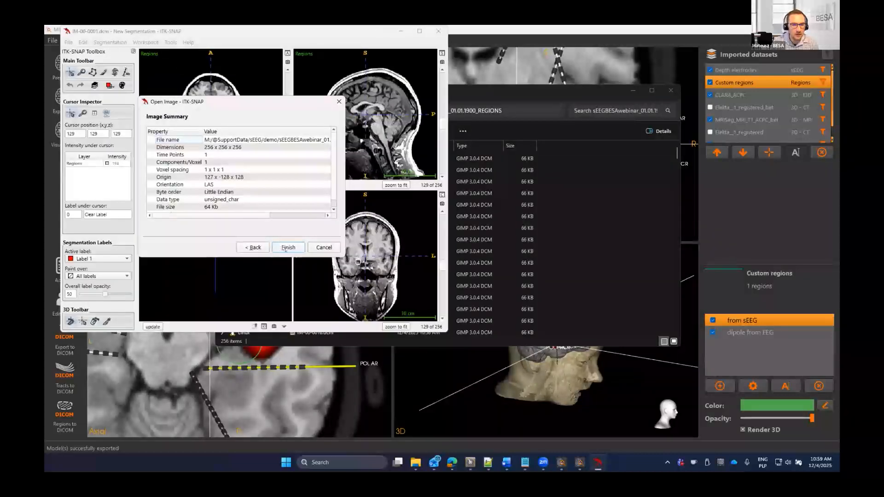
left_click(288, 248)
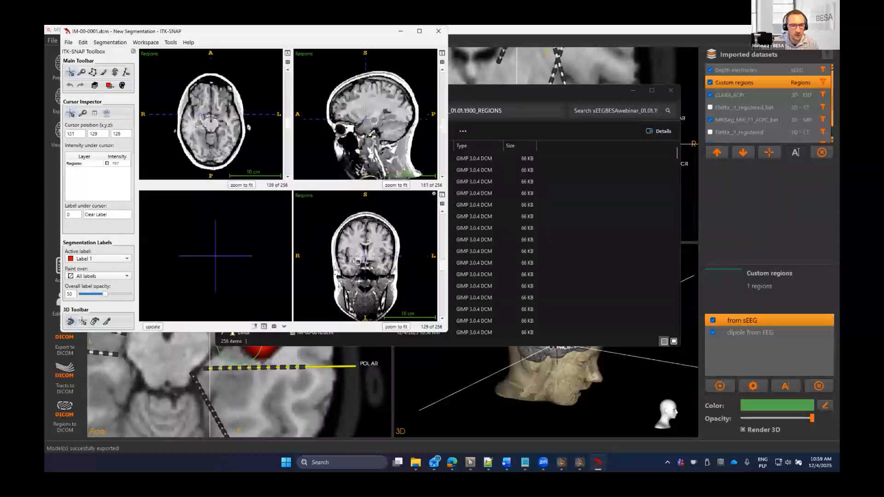
- Examine the exported region markings in the right mesial temporal area across the axial, sagittal and coronal slices
scroll(193, 128, "up", 1)
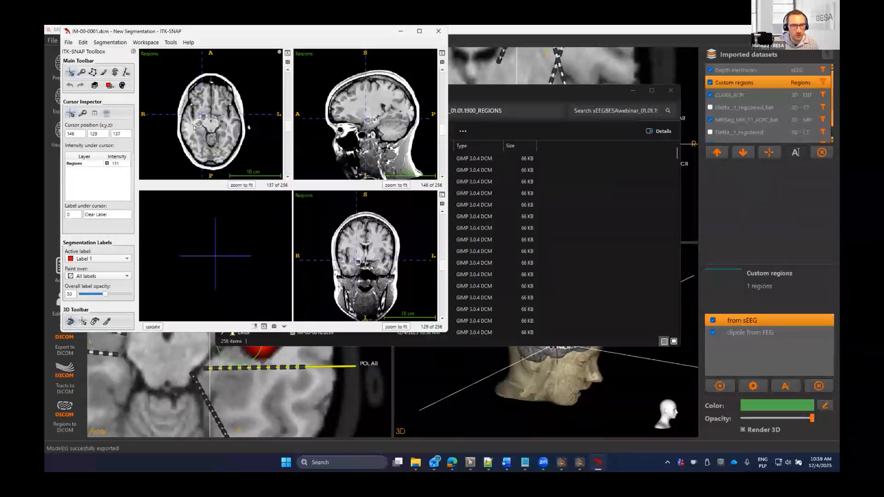
left_click(198, 122)
left_click(203, 124)
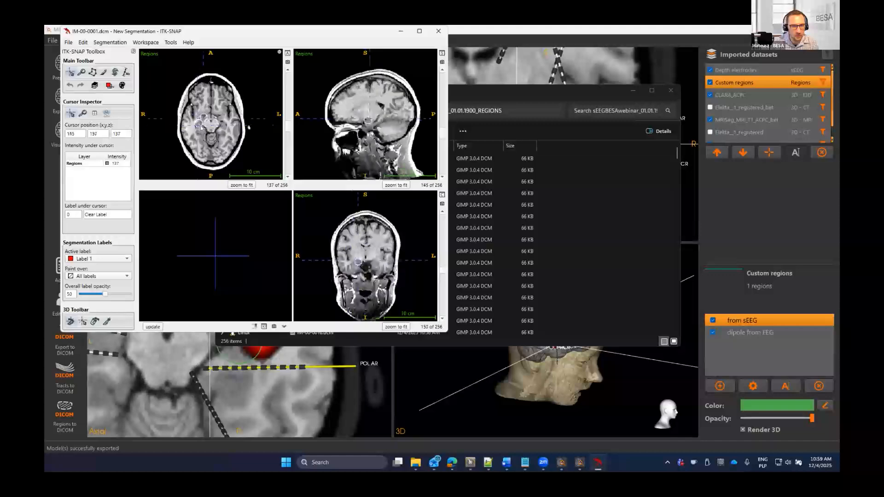
left_click(198, 122)
left_click(199, 123)
left_click(200, 121)
left_click(198, 123)
left_click(198, 123)
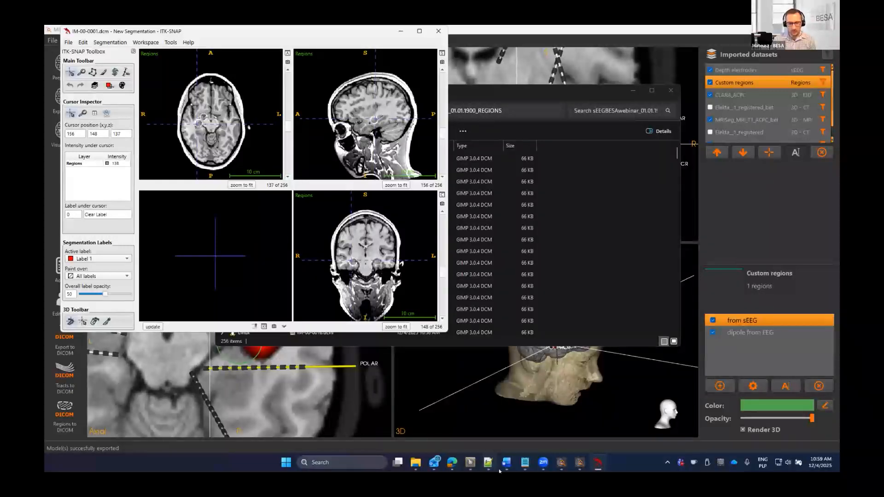
mouse_move(499, 471)
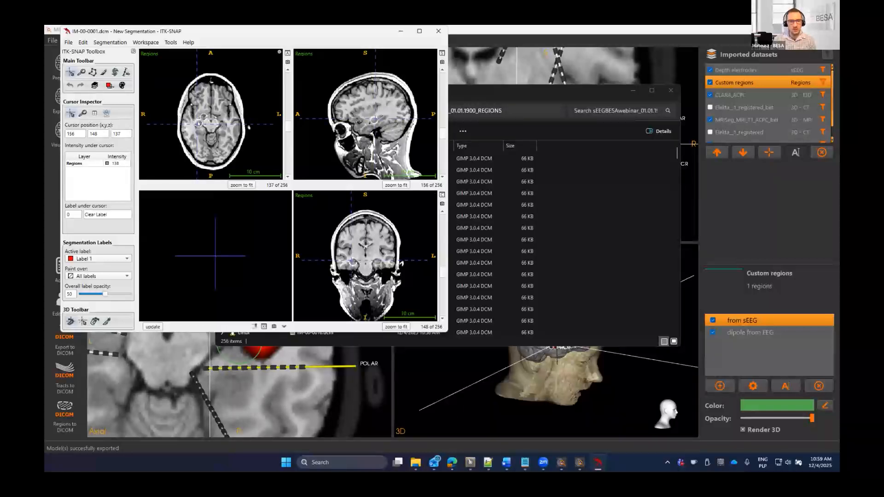
left_click(199, 124)
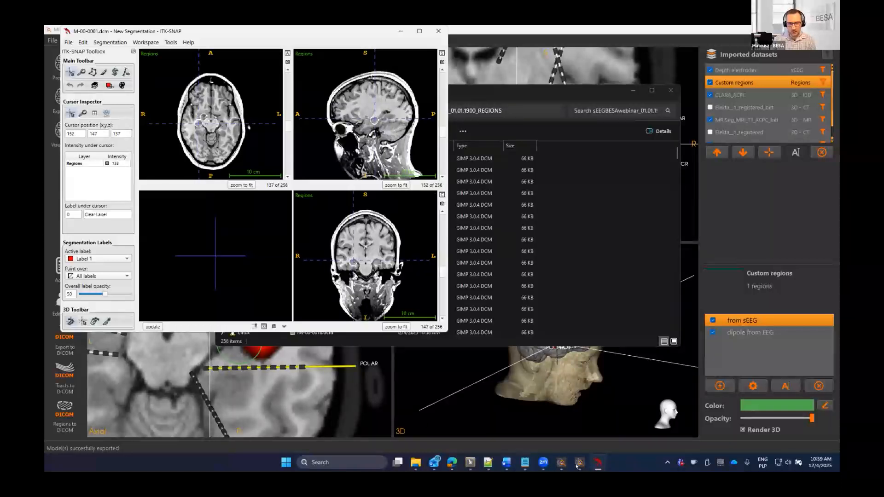
left_click(542, 466)
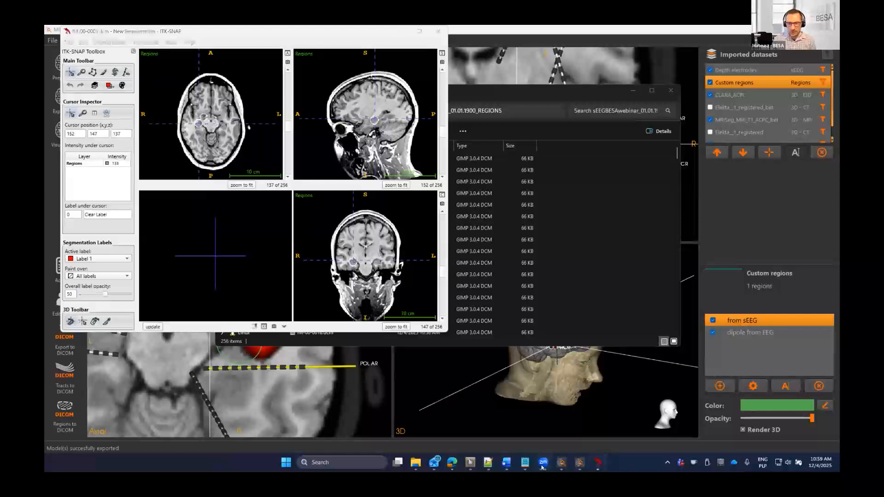